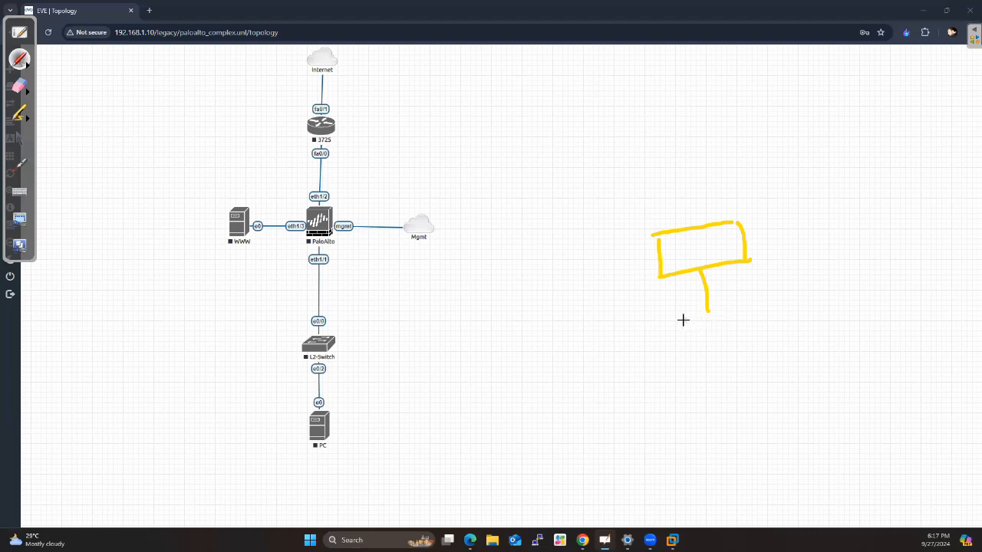
Sketch a switch box labelled SW at the end of the line below the hand-drawn box, and label the upper box PA
{"action": "mouse_move", "coordinate": [682, 319]}
{"action": "left_mouse_down"}
{"action": "mouse_move", "coordinate": [744, 312]}
{"action": "mouse_move", "coordinate": [692, 353]}
{"action": "mouse_move", "coordinate": [755, 315]}
{"action": "left_mouse_up"}
{"action": "mouse_move", "coordinate": [700, 330]}
{"action": "left_mouse_down"}
{"action": "mouse_move", "coordinate": [699, 342]}
{"action": "mouse_move", "coordinate": [738, 326]}
{"action": "left_mouse_up"}
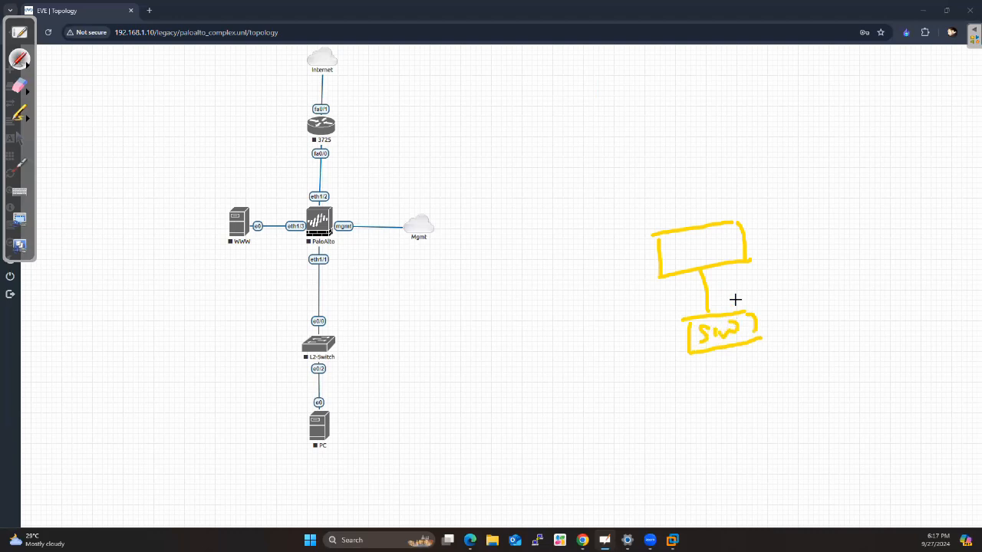
{"action": "mouse_move", "coordinate": [688, 239]}
{"action": "left_mouse_down"}
{"action": "mouse_move", "coordinate": [689, 259]}
{"action": "mouse_move", "coordinate": [695, 246]}
{"action": "mouse_move", "coordinate": [725, 247]}
{"action": "left_mouse_up"}
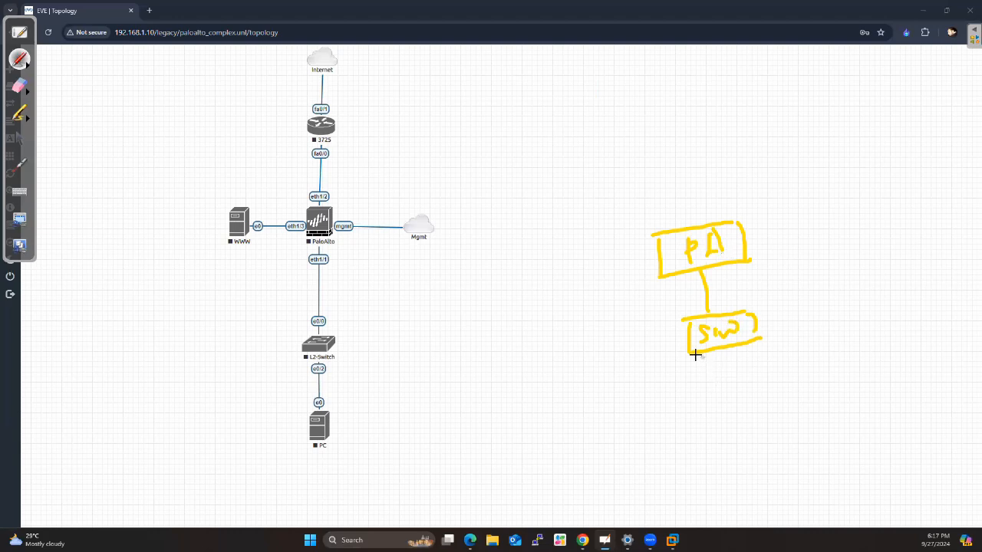
Sketch two circles attached to the SW box, one holding a computer and marked 10, the other holding a server and marked 20
{"action": "mouse_move", "coordinate": [705, 364]}
{"action": "left_mouse_down"}
{"action": "mouse_move", "coordinate": [656, 326]}
{"action": "mouse_move", "coordinate": [623, 420]}
{"action": "mouse_move", "coordinate": [711, 355]}
{"action": "left_mouse_up"}
{"action": "mouse_move", "coordinate": [805, 306]}
{"action": "left_mouse_down"}
{"action": "mouse_move", "coordinate": [770, 376]}
{"action": "mouse_move", "coordinate": [814, 298]}
{"action": "left_mouse_up"}
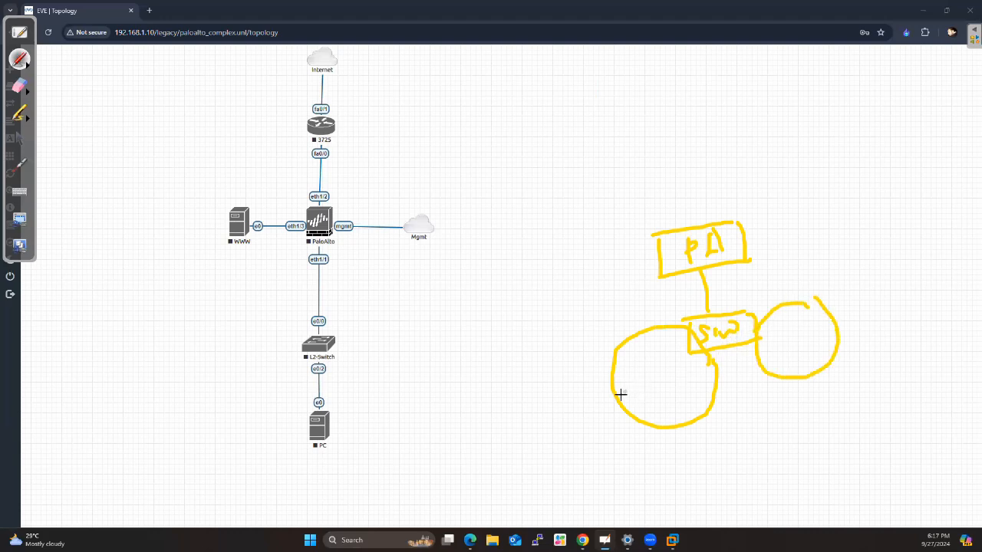
{"action": "mouse_move", "coordinate": [666, 375]}
{"action": "left_mouse_down"}
{"action": "mouse_move", "coordinate": [677, 376]}
{"action": "mouse_move", "coordinate": [658, 402]}
{"action": "mouse_move", "coordinate": [685, 392]}
{"action": "left_mouse_up"}
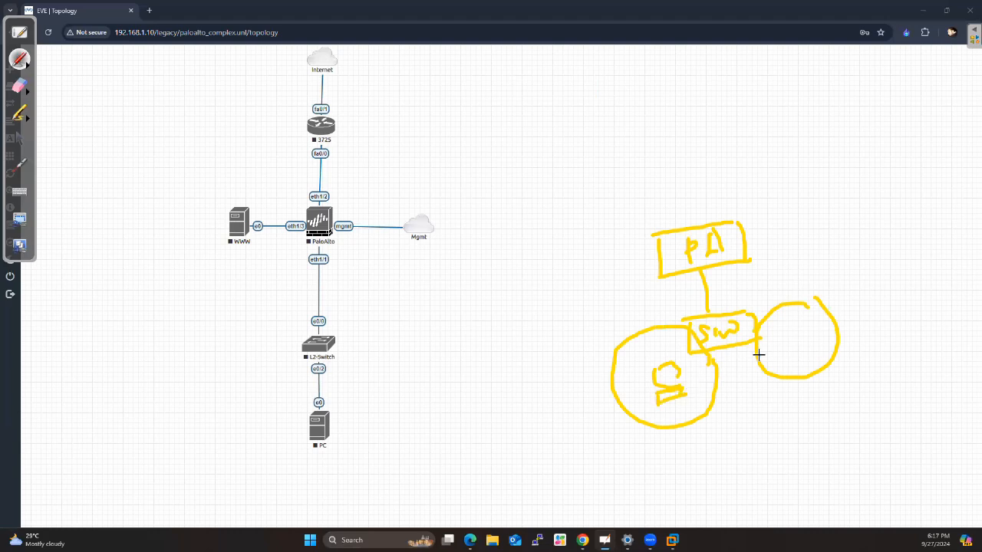
{"action": "mouse_move", "coordinate": [597, 321]}
{"action": "left_mouse_down"}
{"action": "mouse_move", "coordinate": [607, 330]}
{"action": "mouse_move", "coordinate": [615, 320]}
{"action": "mouse_move", "coordinate": [607, 330]}
{"action": "left_mouse_up"}
{"action": "mouse_move", "coordinate": [807, 321]}
{"action": "left_mouse_down"}
{"action": "mouse_move", "coordinate": [778, 332]}
{"action": "mouse_move", "coordinate": [787, 360]}
{"action": "mouse_move", "coordinate": [813, 353]}
{"action": "left_mouse_up"}
{"action": "mouse_move", "coordinate": [821, 278]}
{"action": "left_mouse_down"}
{"action": "mouse_move", "coordinate": [835, 283]}
{"action": "mouse_move", "coordinate": [844, 264]}
{"action": "left_mouse_up"}
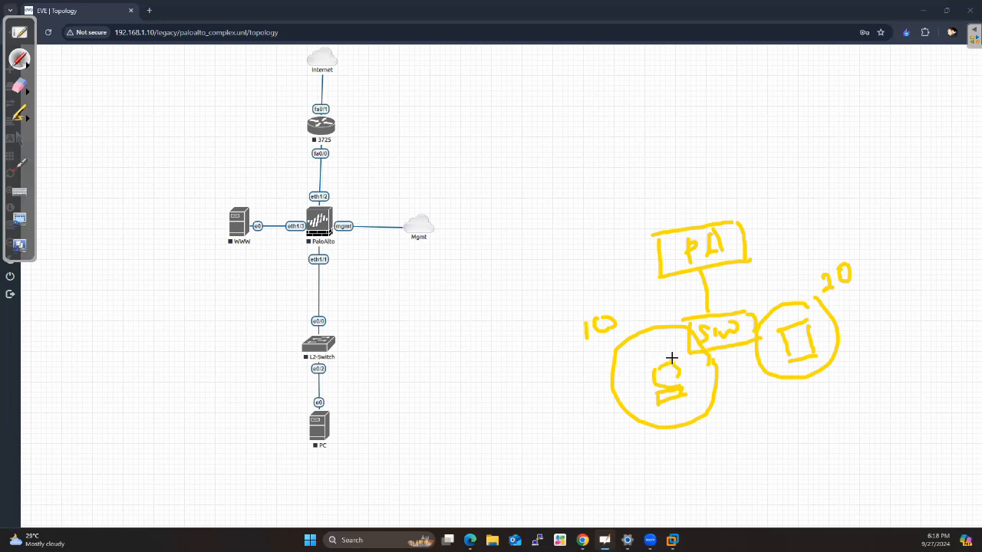
Draw a check mark above the PA box and write TRUNK beside the line between PA and SW
{"action": "left_click_drag", "start_coordinate": [687, 209], "coordinate": [733, 174]}
{"action": "left_click_drag", "start_coordinate": [724, 288], "coordinate": [727, 300]}
{"action": "mouse_move", "coordinate": [715, 289]}
{"action": "left_mouse_down"}
{"action": "mouse_move", "coordinate": [751, 295]}
{"action": "mouse_move", "coordinate": [802, 275]}
{"action": "left_mouse_up"}
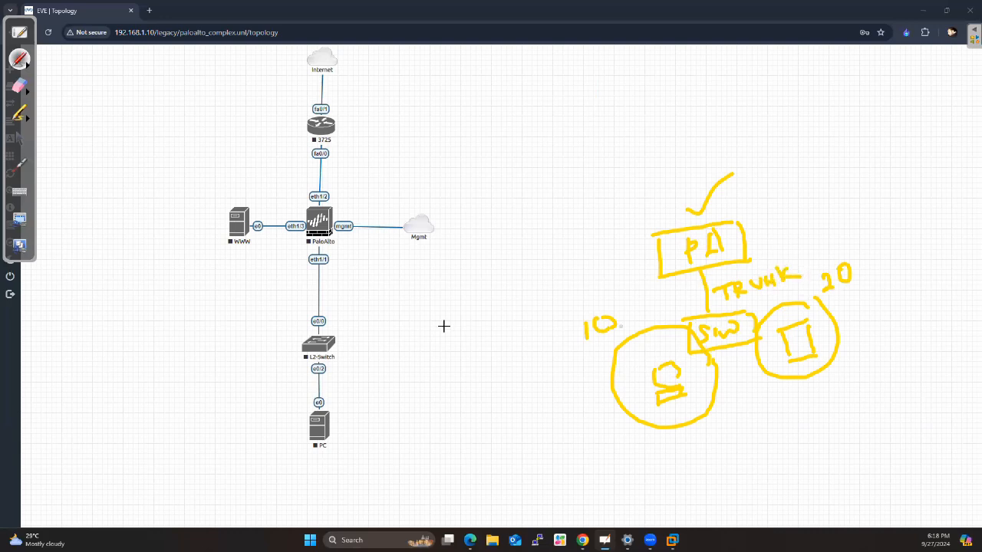
Switch from pen to pointer and delete the connection between WWW e0 and PaloAlto eth1/3
{"action": "left_click", "coordinate": [20, 142]}
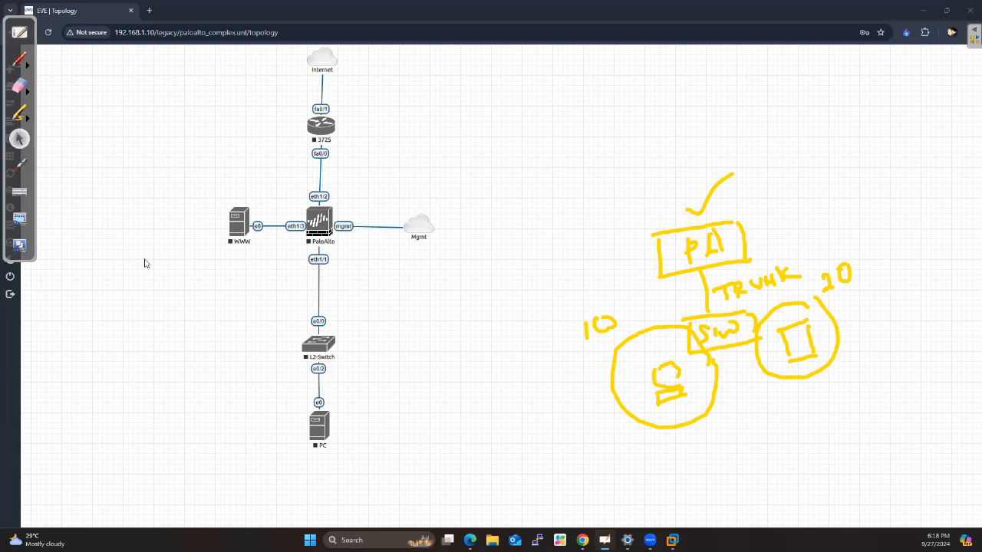
{"action": "right_click", "coordinate": [272, 227]}
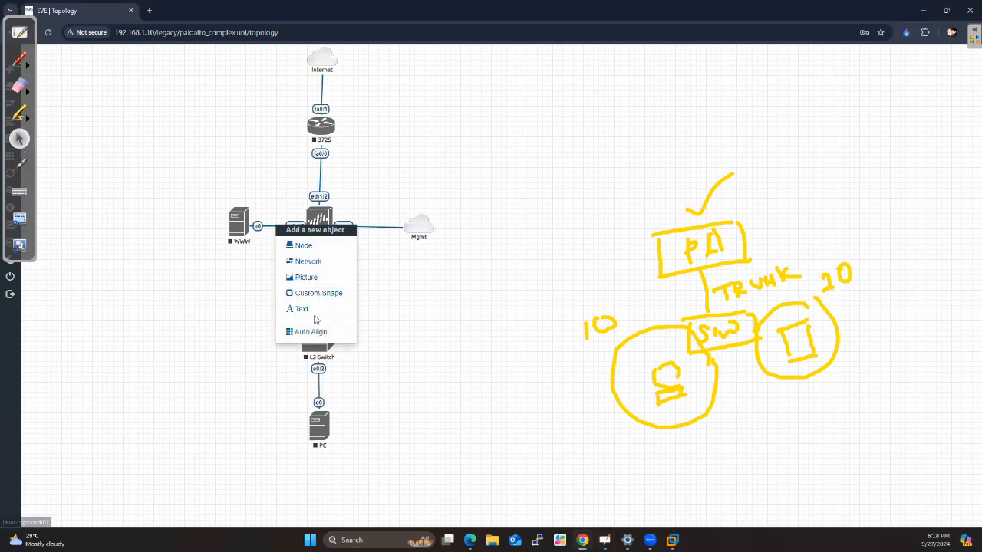
{"action": "left_click", "coordinate": [257, 262]}
{"action": "right_click", "coordinate": [274, 228]}
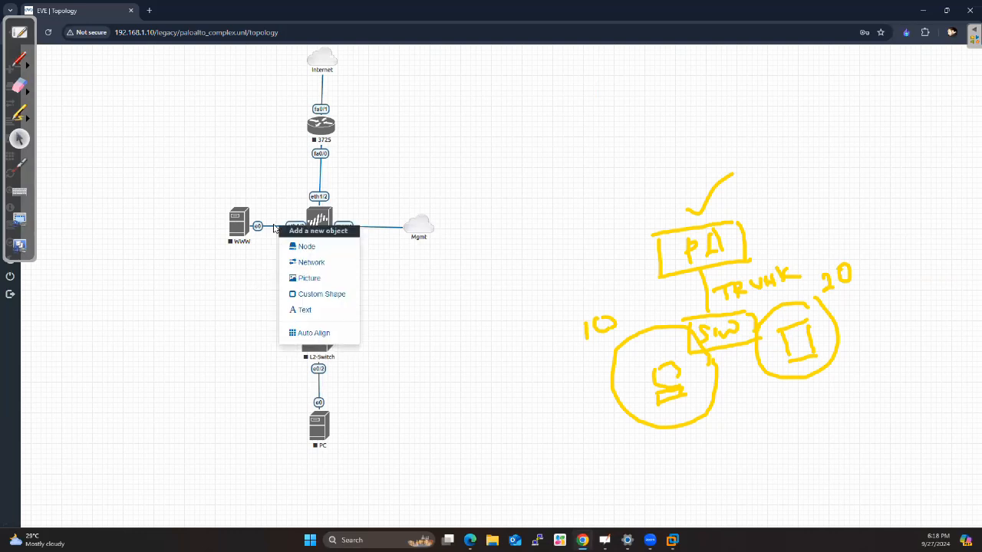
{"action": "left_click", "coordinate": [258, 273]}
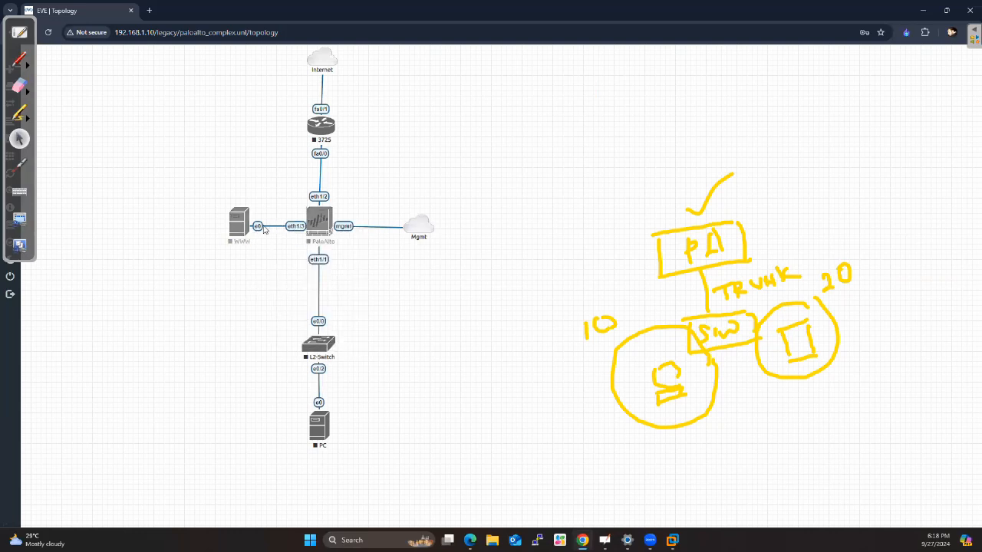
{"action": "right_click", "coordinate": [261, 227]}
{"action": "left_click", "coordinate": [288, 248]}
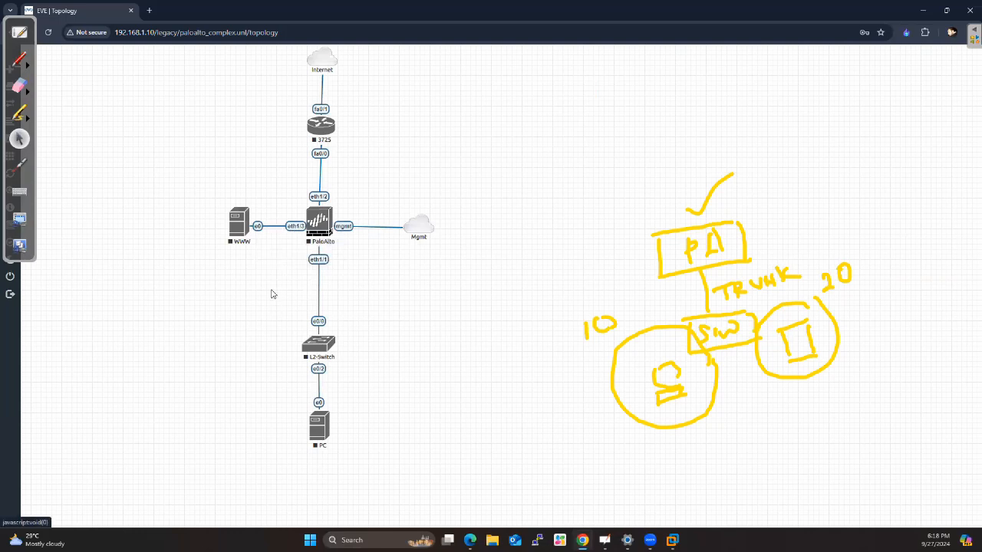
Place the PC and WWW nodes on either side below the L2-Switch and connect WWW e0 to L2-Switch e0/1
{"action": "left_click_drag", "start_coordinate": [239, 224], "coordinate": [389, 410]}
{"action": "left_click_drag", "start_coordinate": [320, 431], "coordinate": [247, 423]}
{"action": "left_click_drag", "start_coordinate": [392, 411], "coordinate": [316, 343]}
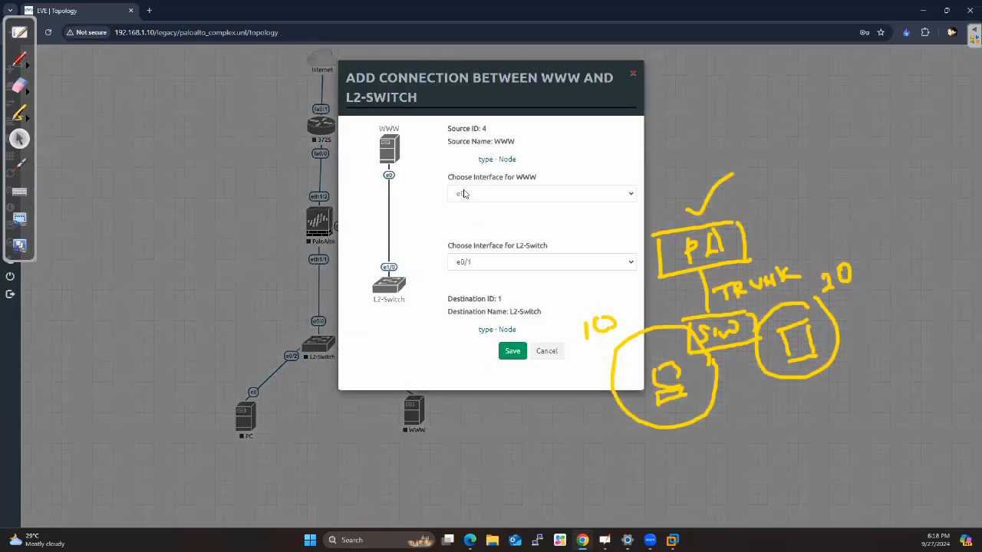
{"action": "left_click", "coordinate": [468, 263]}
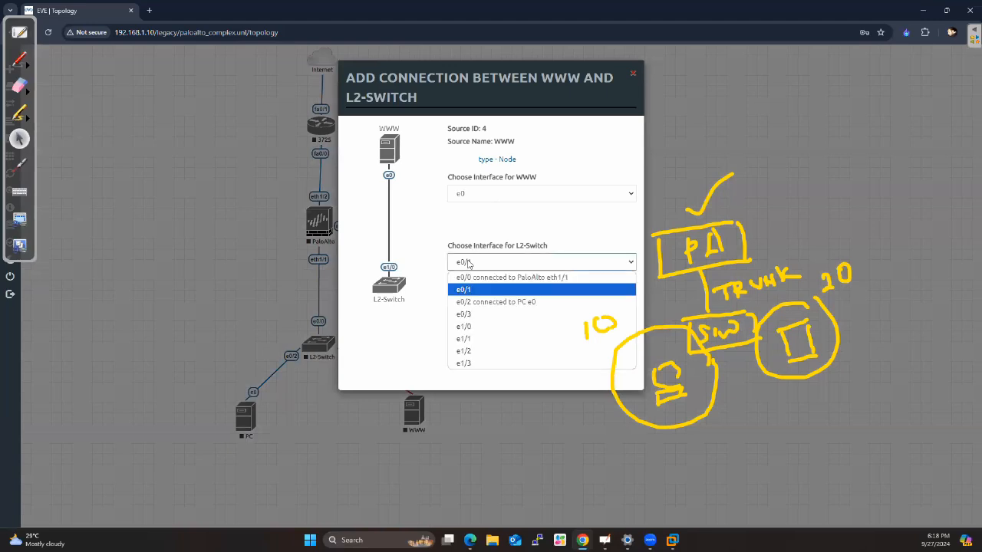
{"action": "left_click", "coordinate": [468, 263]}
{"action": "left_click", "coordinate": [511, 353]}
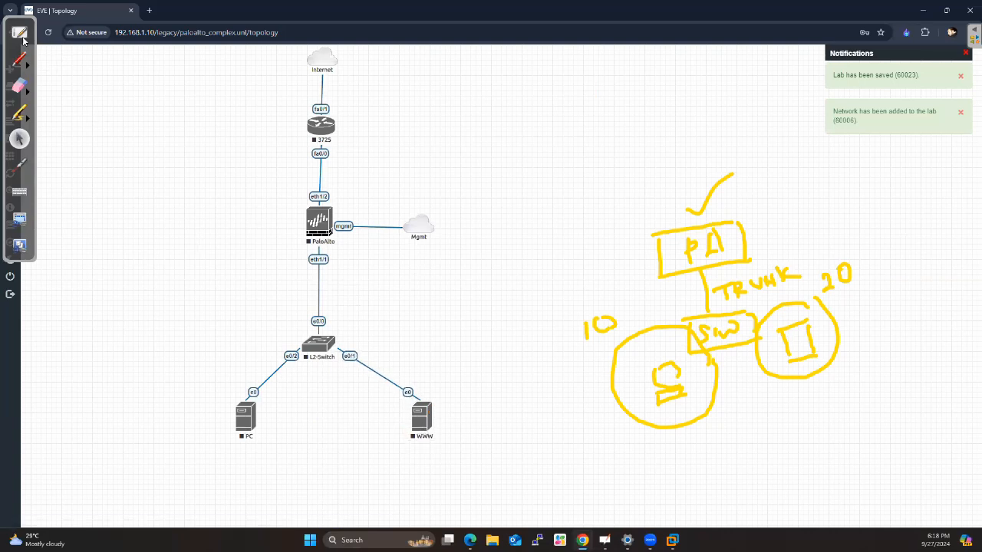
Move the floating annotation toolbar off the lab sidebar to the empty canvas beyond the hand-drawn diagram
{"action": "left_click", "coordinate": [12, 16]}
{"action": "left_click", "coordinate": [222, 122]}
{"action": "mouse_move", "coordinate": [19, 19]}
{"action": "left_mouse_down"}
{"action": "mouse_move", "coordinate": [237, 66]}
{"action": "mouse_move", "coordinate": [828, 94]}
{"action": "mouse_move", "coordinate": [912, 153]}
{"action": "left_mouse_up"}
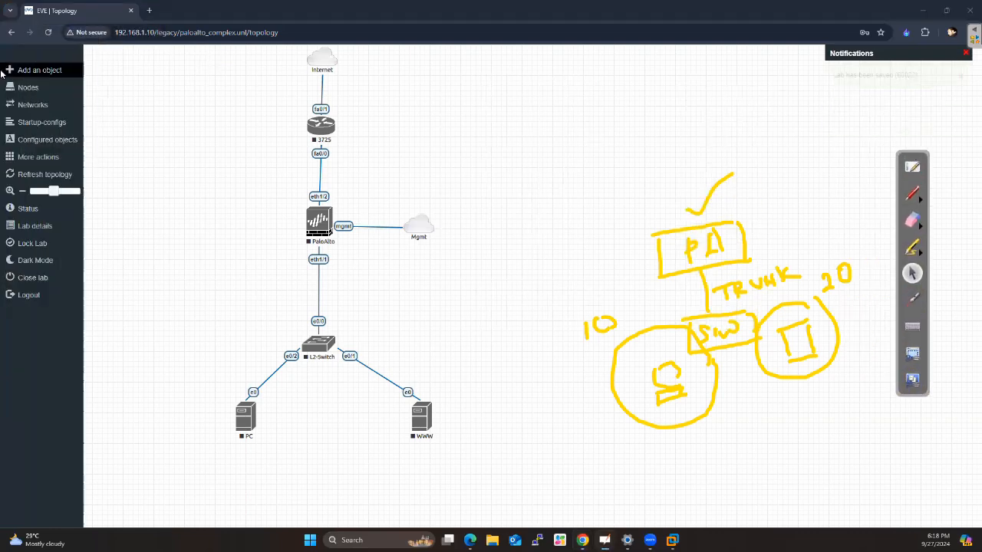
{"action": "left_click", "coordinate": [15, 69]}
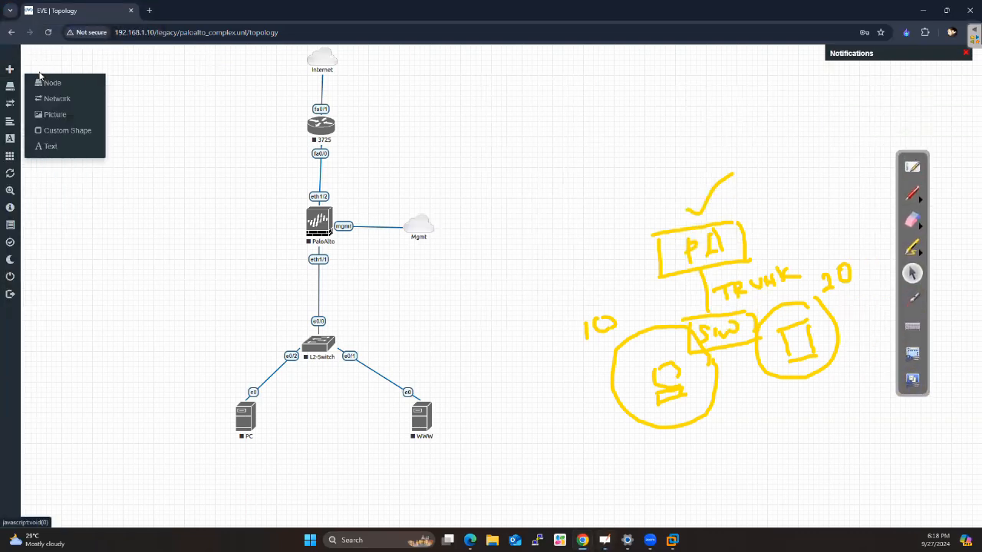
{"action": "left_click", "coordinate": [56, 134]}
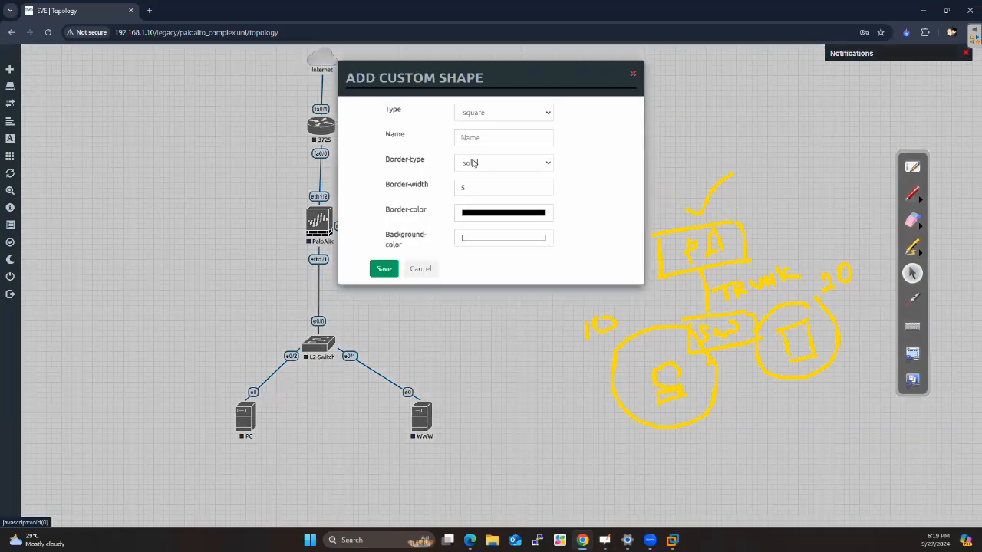
{"action": "left_click", "coordinate": [483, 114]}
{"action": "left_click", "coordinate": [483, 139]}
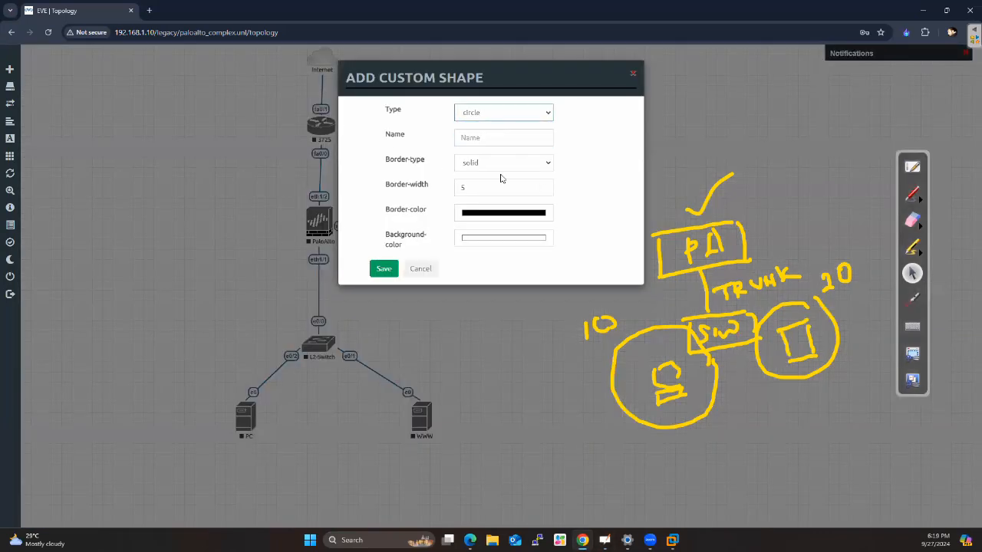
{"action": "left_click", "coordinate": [470, 242]}
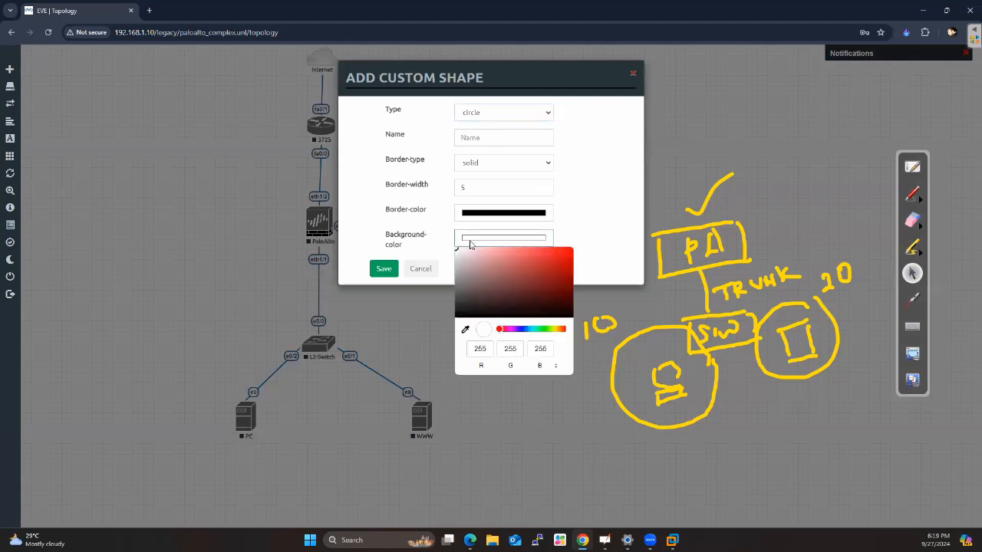
{"action": "left_click", "coordinate": [560, 268]}
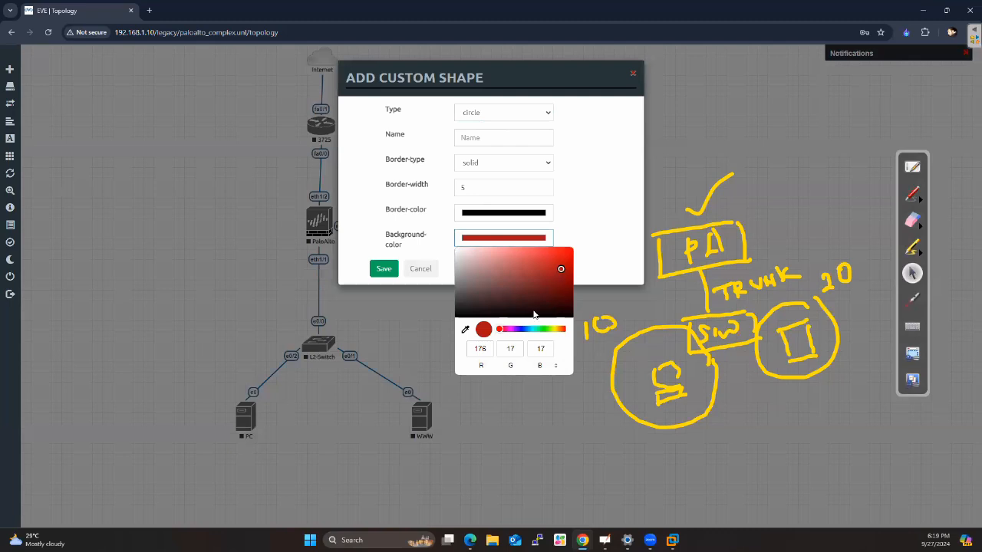
{"action": "left_click", "coordinate": [519, 329]}
{"action": "left_click_drag", "start_coordinate": [523, 270], "coordinate": [482, 254]}
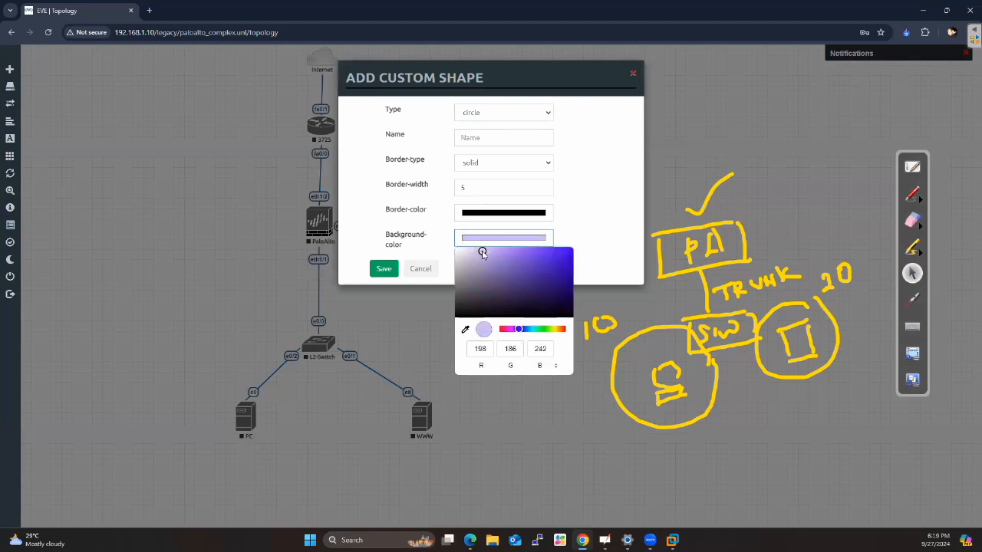
{"action": "left_click", "coordinate": [491, 401]}
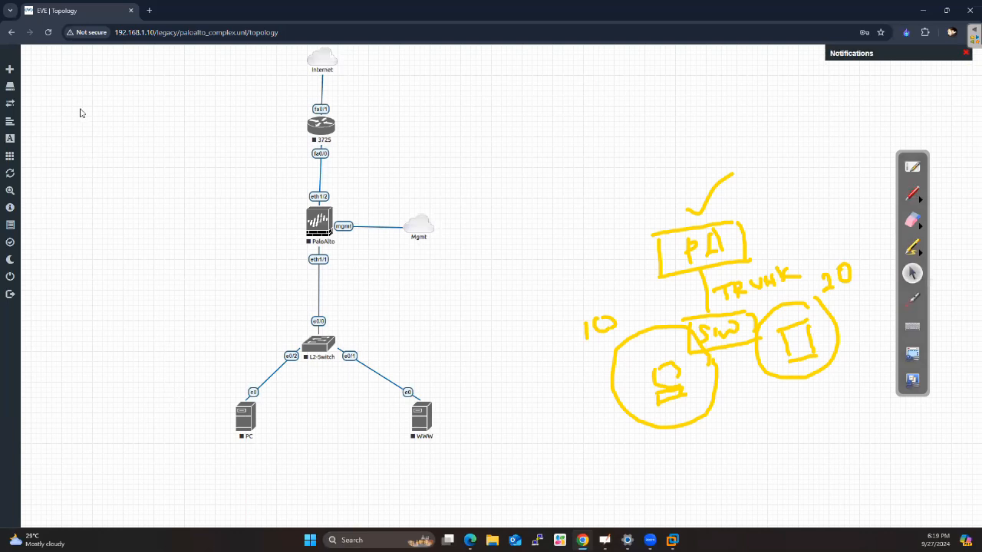
Add a custom circle shape with a solid border of width 5 and a light blue background (RGB 184, 204, 249)
{"action": "mouse_move", "coordinate": [19, 74]}
{"action": "left_click", "coordinate": [15, 69]}
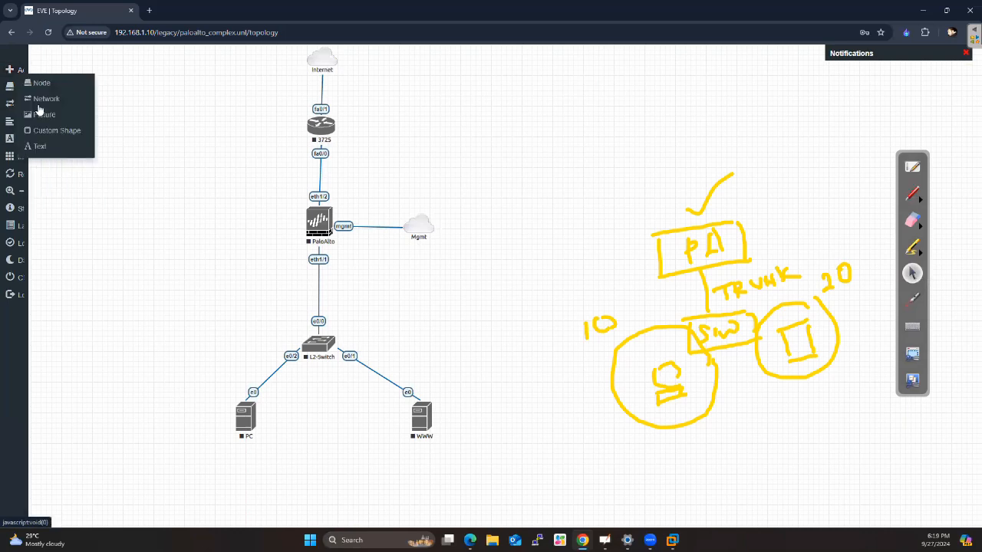
{"action": "left_click", "coordinate": [54, 131]}
{"action": "left_click", "coordinate": [484, 115]}
{"action": "left_click", "coordinate": [490, 135]}
{"action": "left_click", "coordinate": [483, 238]}
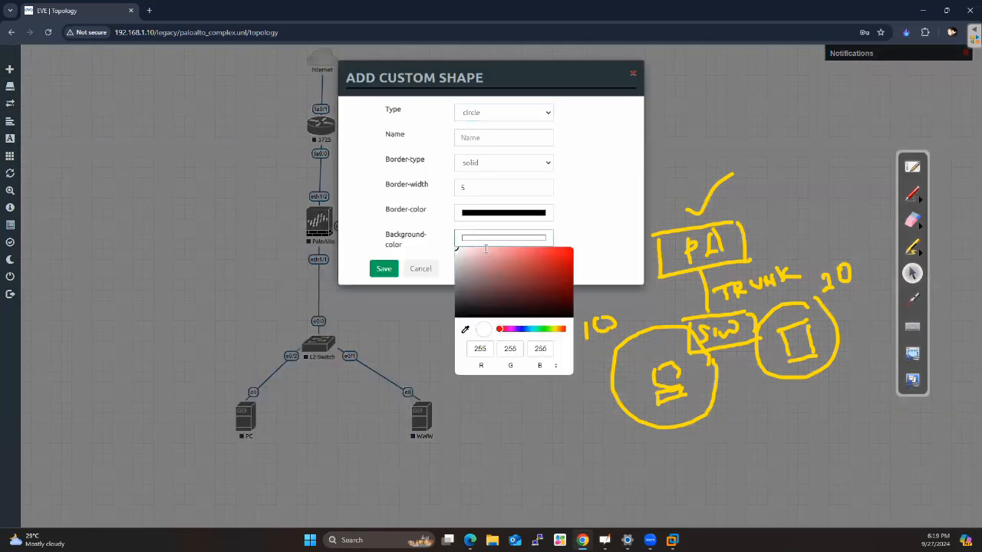
{"action": "left_click", "coordinate": [526, 329]}
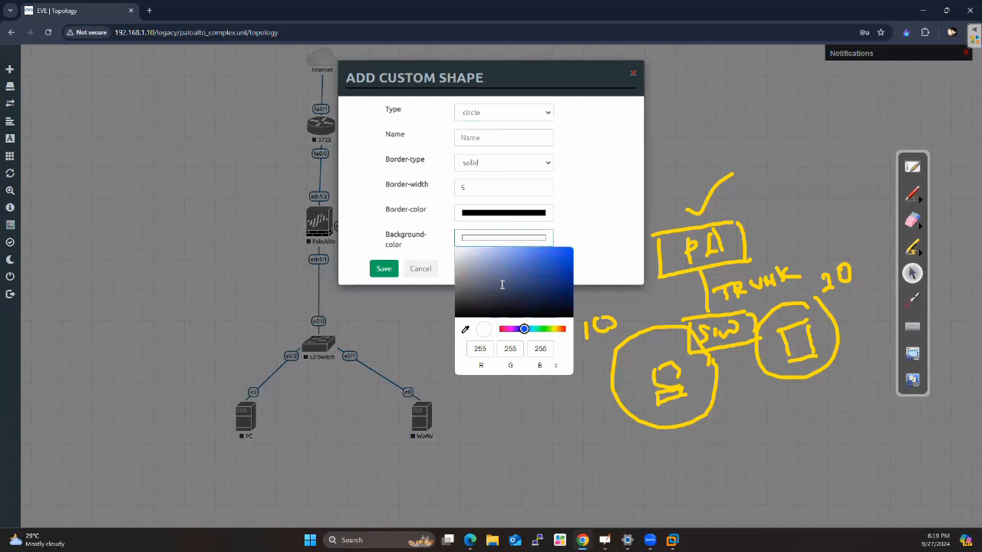
{"action": "left_click_drag", "start_coordinate": [501, 284], "coordinate": [486, 249]}
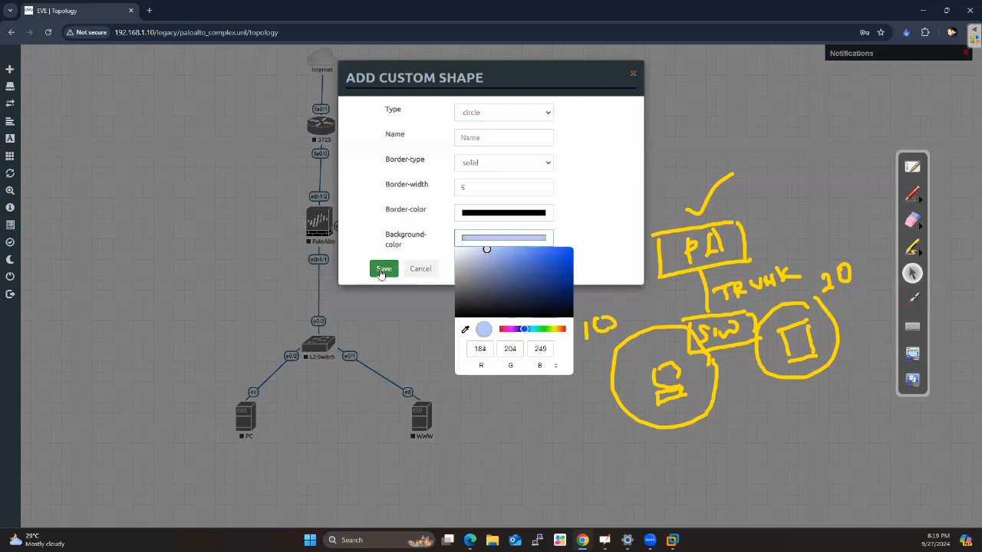
{"action": "left_click", "coordinate": [381, 270]}
Position and enlarge the light blue circle so that it encloses the PC node
{"action": "left_click_drag", "start_coordinate": [285, 276], "coordinate": [318, 489]}
{"action": "left_click_drag", "start_coordinate": [285, 438], "coordinate": [302, 427]}
{"action": "left_click_drag", "start_coordinate": [331, 472], "coordinate": [304, 436]}
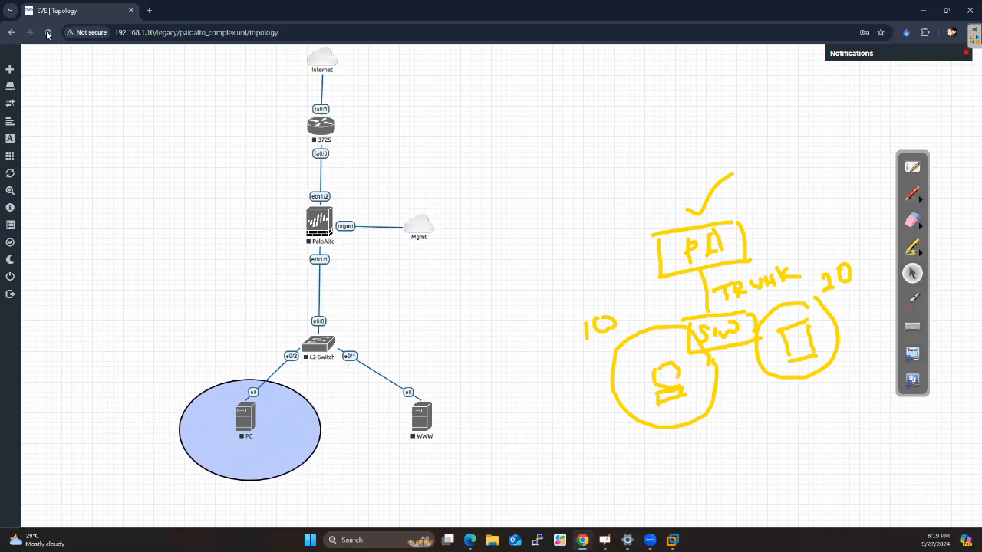
Add the bold text label VLAN10(PC) in size 12 and place it inside the circle below the PC node
{"action": "left_click", "coordinate": [31, 71]}
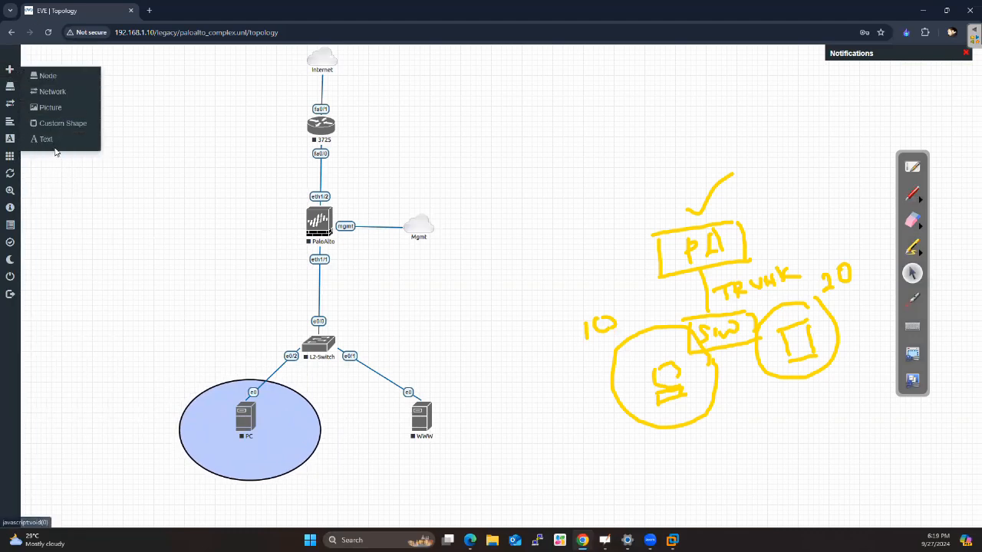
{"action": "left_click", "coordinate": [50, 140]}
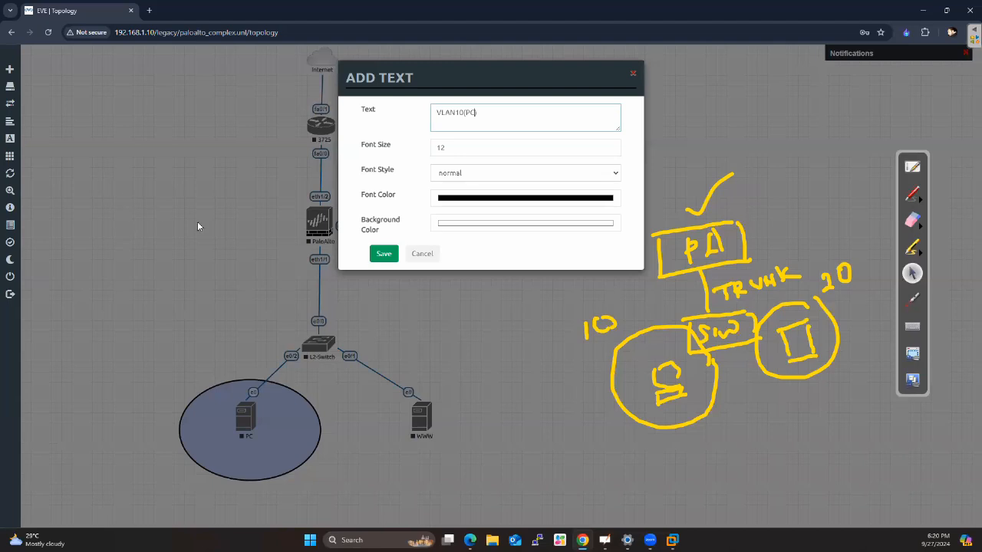
{"action": "left_click", "coordinate": [454, 176]}
{"action": "left_click", "coordinate": [455, 200]}
{"action": "left_click", "coordinate": [384, 253]}
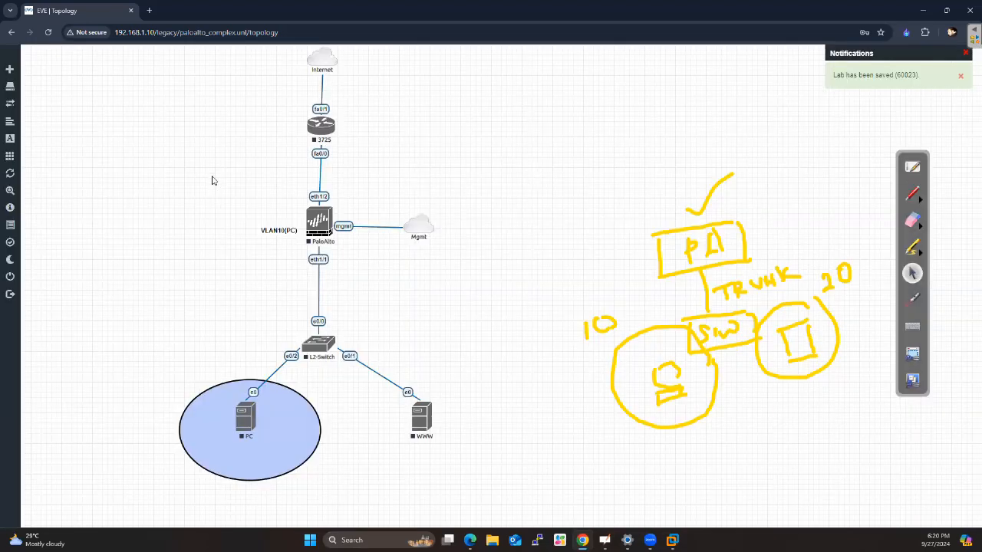
{"action": "left_click_drag", "start_coordinate": [278, 230], "coordinate": [248, 461]}
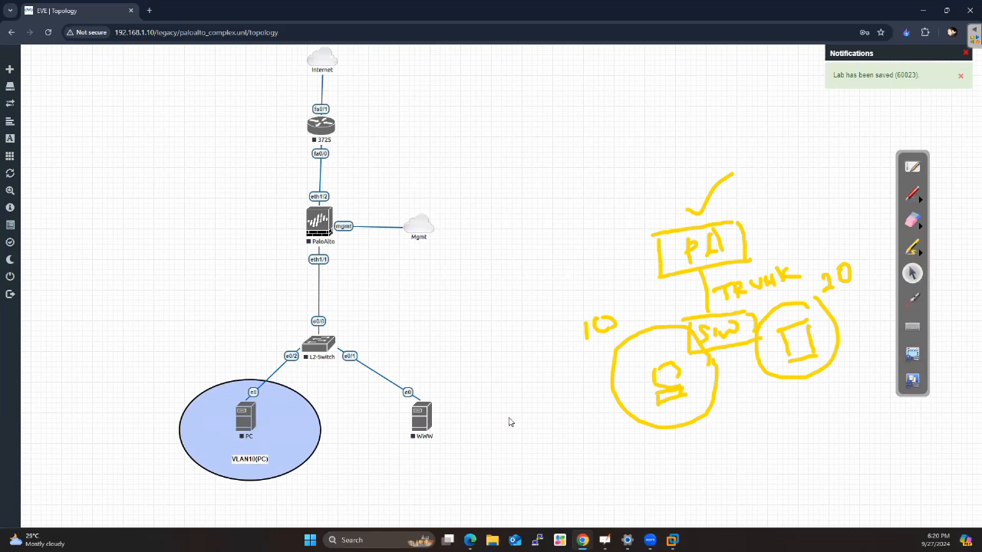
Duplicate the light blue circle around the PC and place the copy around the WWW node
{"action": "right_click", "coordinate": [213, 412]}
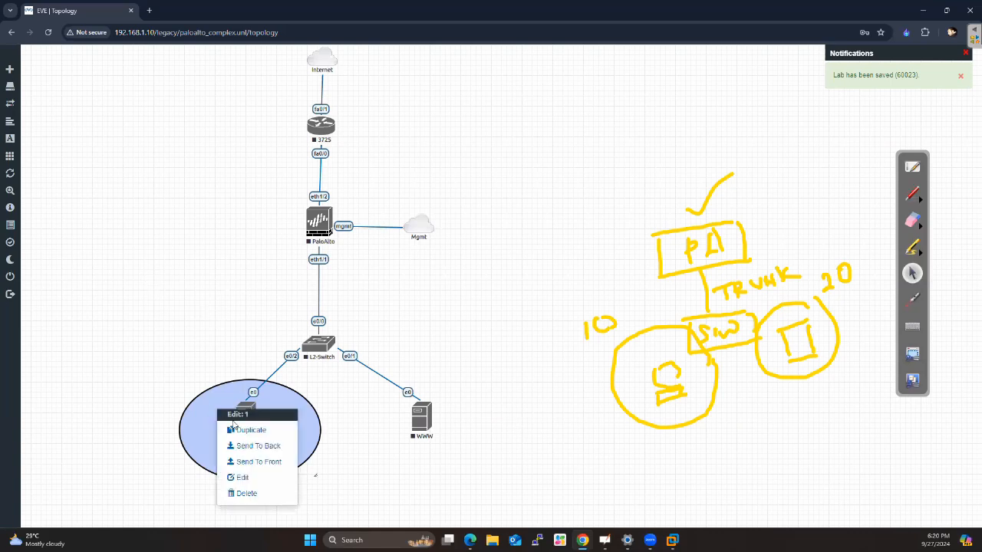
{"action": "left_click", "coordinate": [234, 431]}
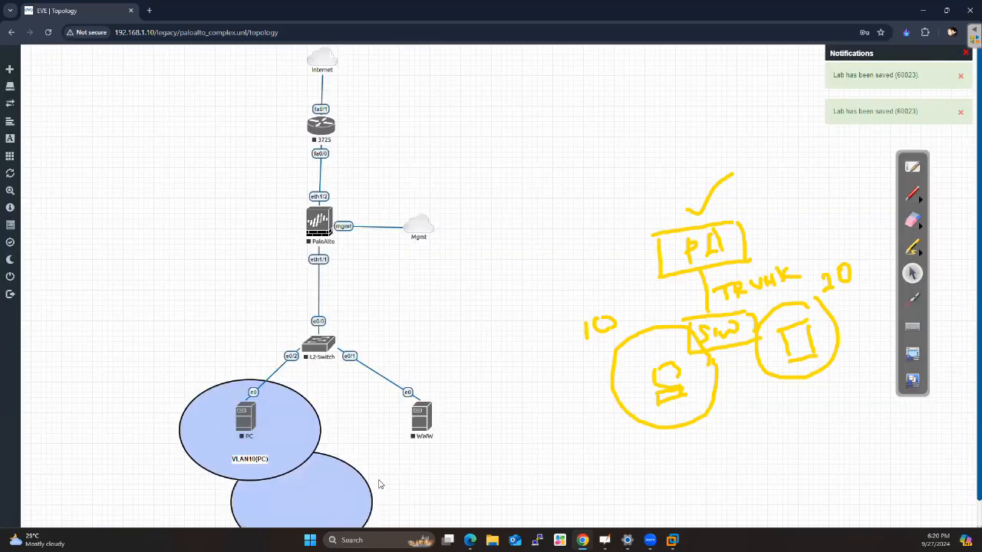
{"action": "left_click_drag", "start_coordinate": [376, 497], "coordinate": [449, 427]}
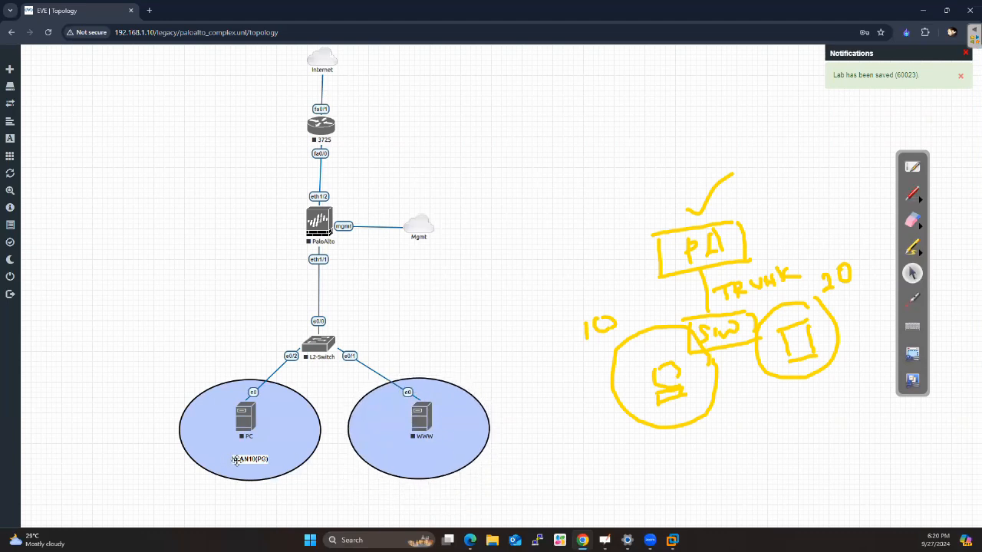
Try reusing a duplicate of the VLAN10(PC) label, saving its text settings and moving it to the empty area beside the topology
{"action": "right_click", "coordinate": [246, 461]}
{"action": "left_click", "coordinate": [272, 449]}
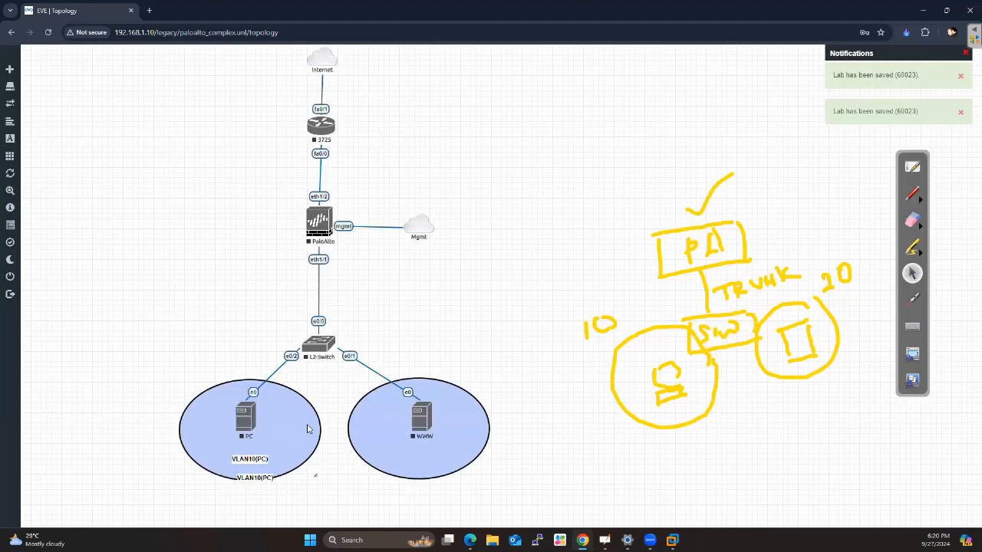
{"action": "left_click_drag", "start_coordinate": [261, 480], "coordinate": [355, 497]}
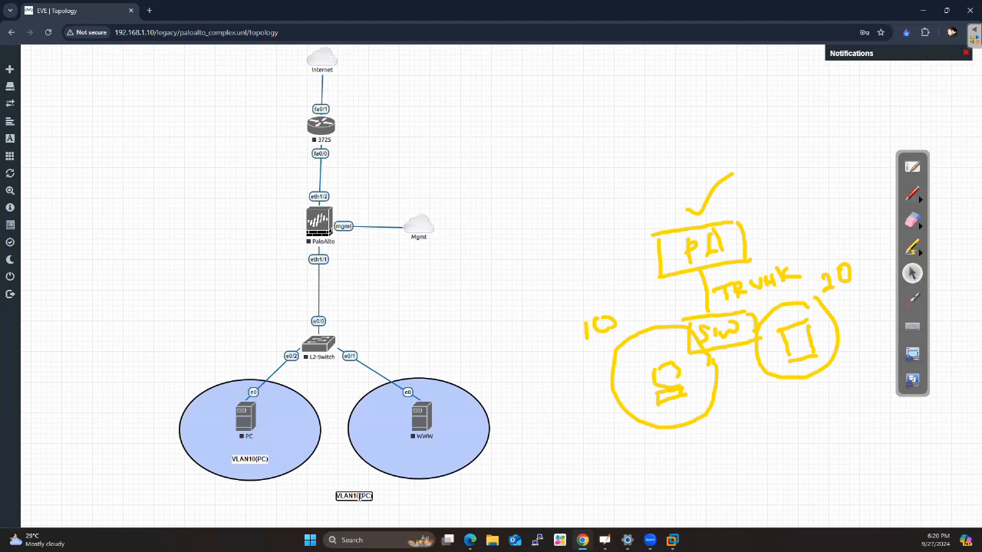
{"action": "right_click", "coordinate": [359, 495]}
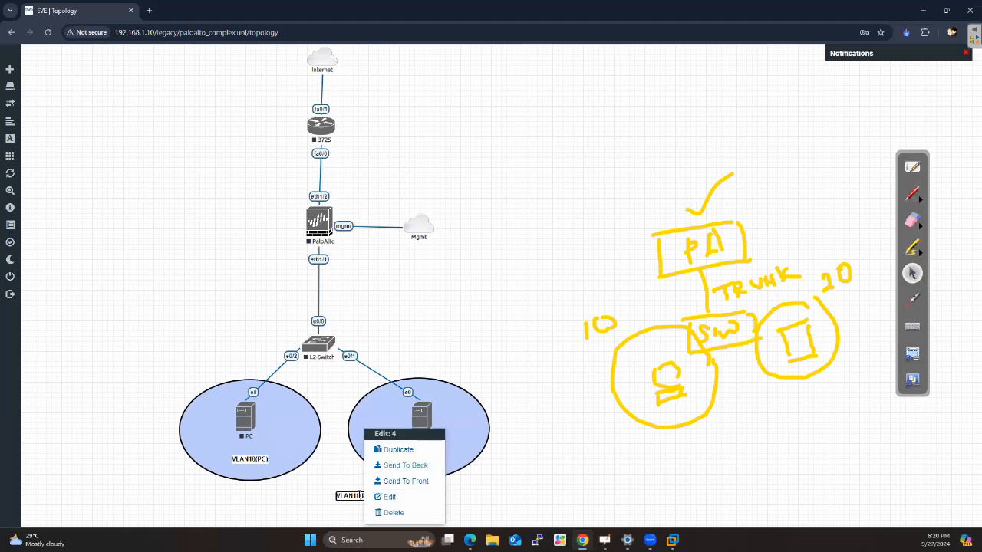
{"action": "left_click", "coordinate": [373, 499]}
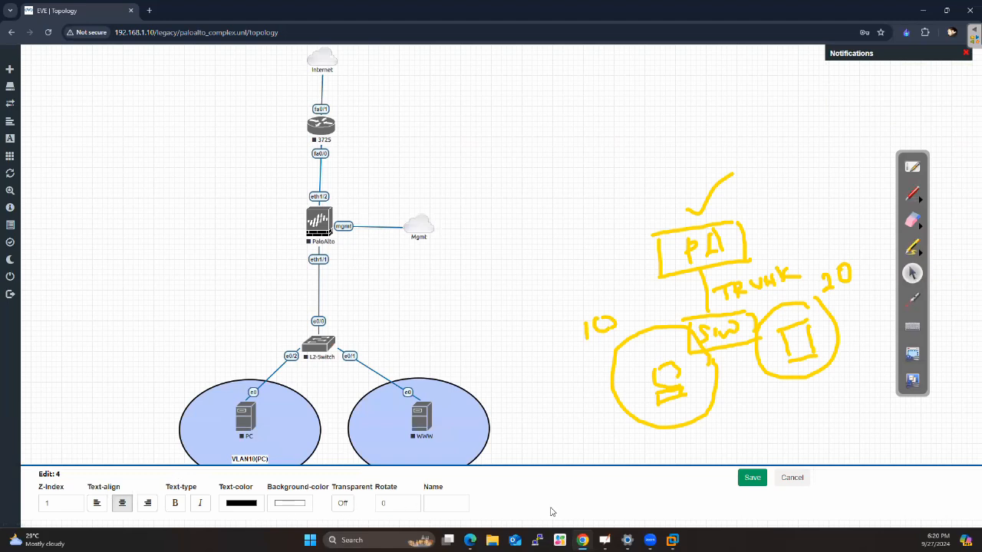
{"action": "left_click", "coordinate": [749, 478]}
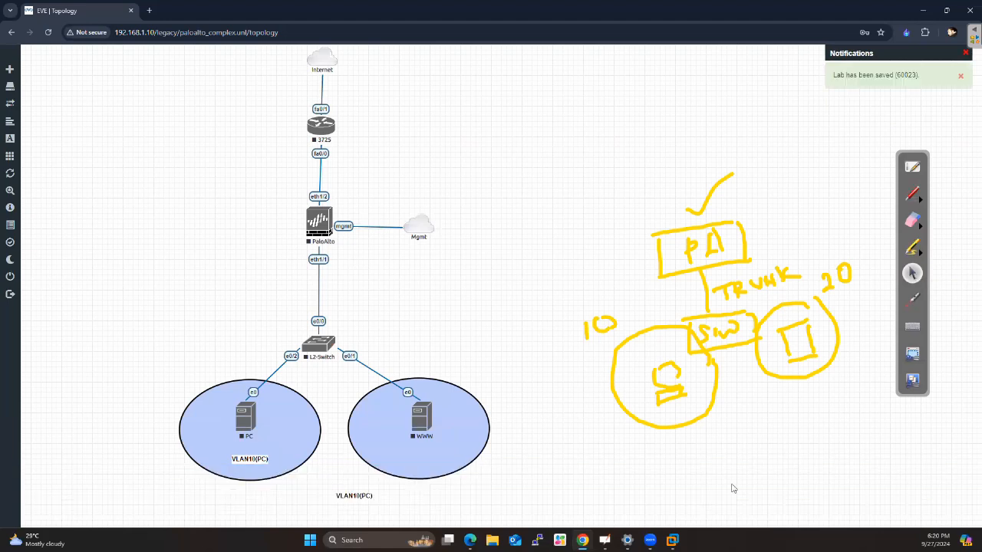
{"action": "left_click_drag", "start_coordinate": [355, 496], "coordinate": [516, 261]}
Delete the duplicated VLAN10(PC) label from the empty area of the topology
{"action": "right_click", "coordinate": [516, 261]}
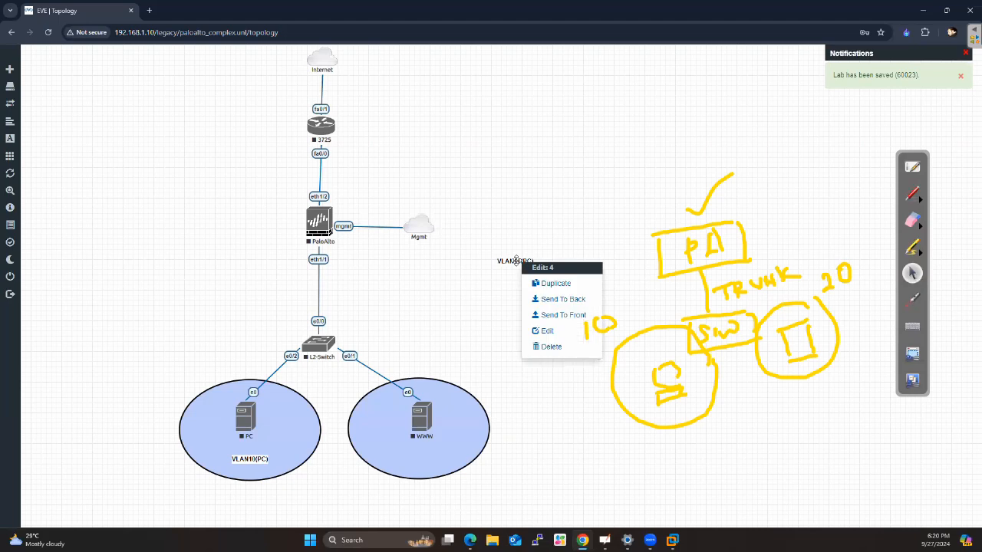
{"action": "left_click", "coordinate": [508, 261]}
{"action": "right_click", "coordinate": [507, 260]}
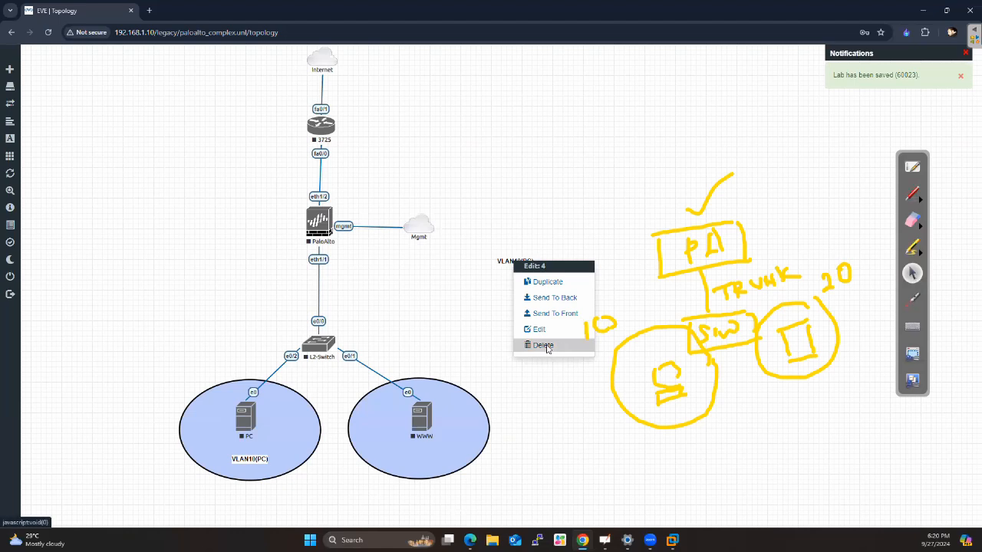
{"action": "left_click", "coordinate": [559, 346]}
{"action": "left_click", "coordinate": [458, 128]}
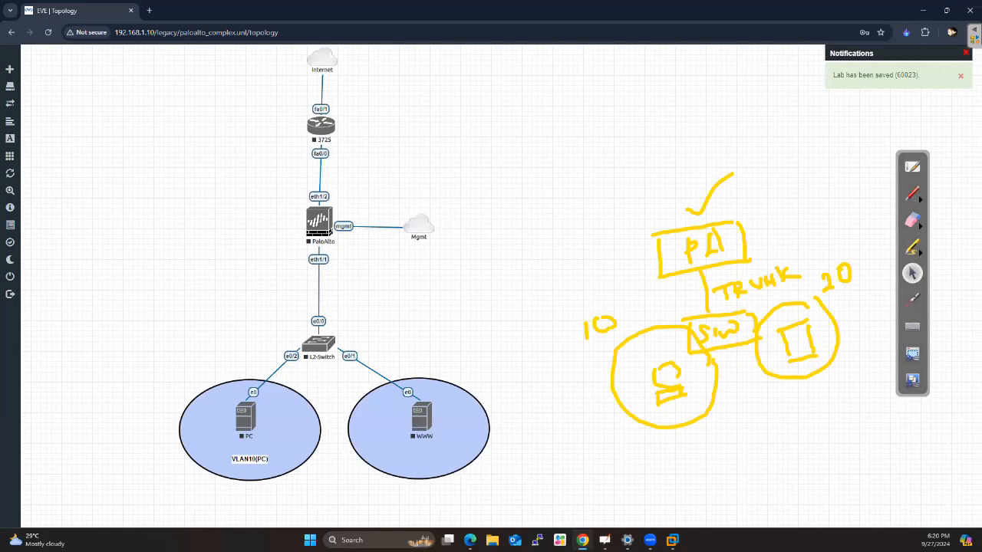
Add the bold text label VLAN20(SERVER) in size 12 and place it inside the circle below the WWW node
{"action": "left_click", "coordinate": [18, 69]}
{"action": "left_click", "coordinate": [375, 297]}
{"action": "type", "text": "V"}
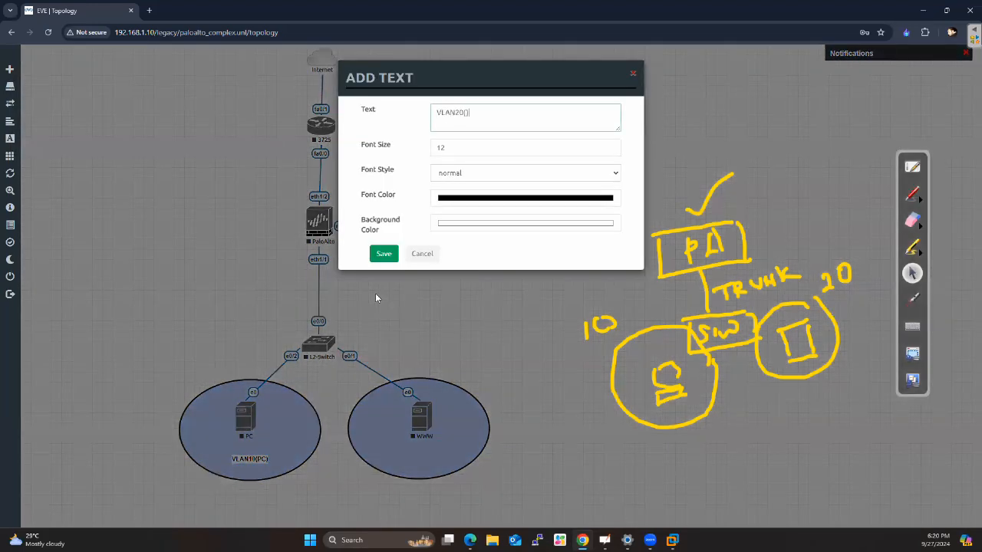
{"action": "type", "text": "LAN20(SERVER)"}
{"action": "left_click", "coordinate": [456, 172]}
{"action": "left_click", "coordinate": [453, 201]}
{"action": "left_click", "coordinate": [383, 253]}
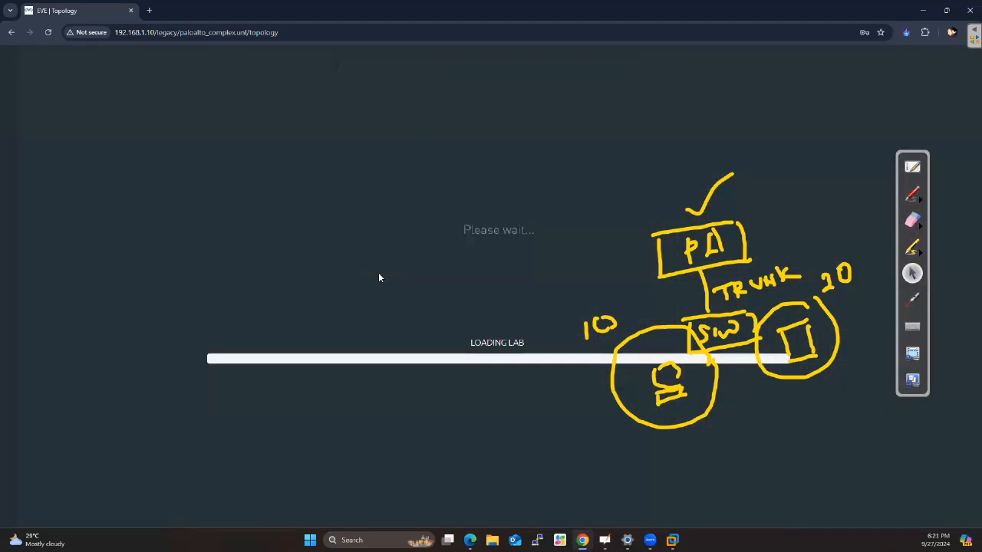
{"action": "left_click_drag", "start_coordinate": [272, 228], "coordinate": [407, 456]}
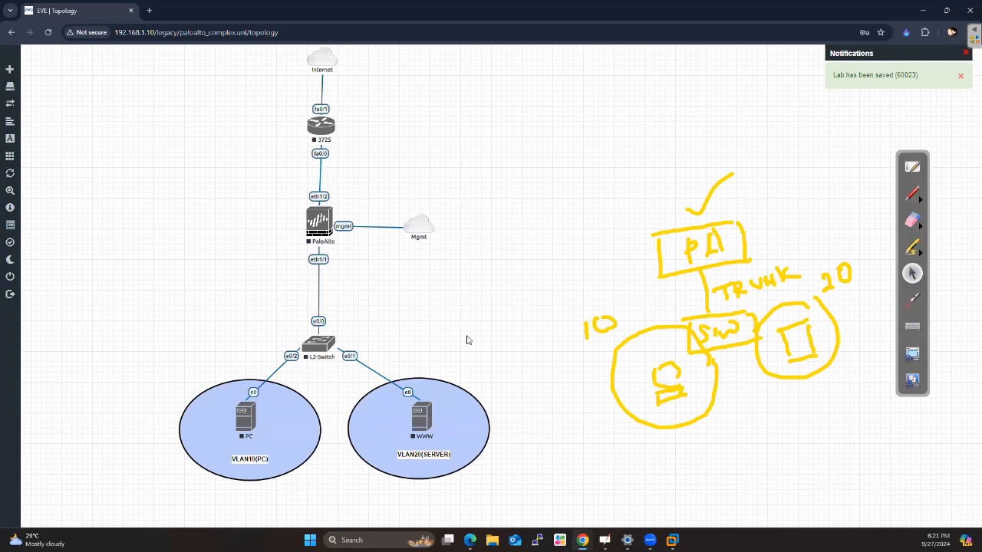
Add the bold text label TRUNK in size 12 and place it beside the link between PaloAlto and L2-Switch
{"action": "left_click", "coordinate": [25, 73]}
{"action": "left_click", "coordinate": [21, 142]}
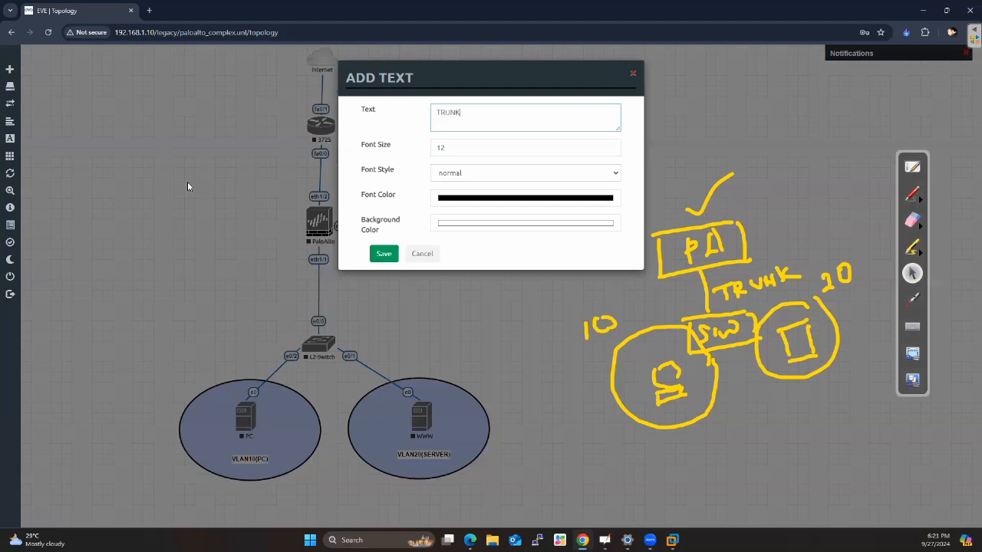
{"action": "left_click", "coordinate": [444, 172]}
{"action": "left_click", "coordinate": [449, 193]}
{"action": "left_click", "coordinate": [383, 255]}
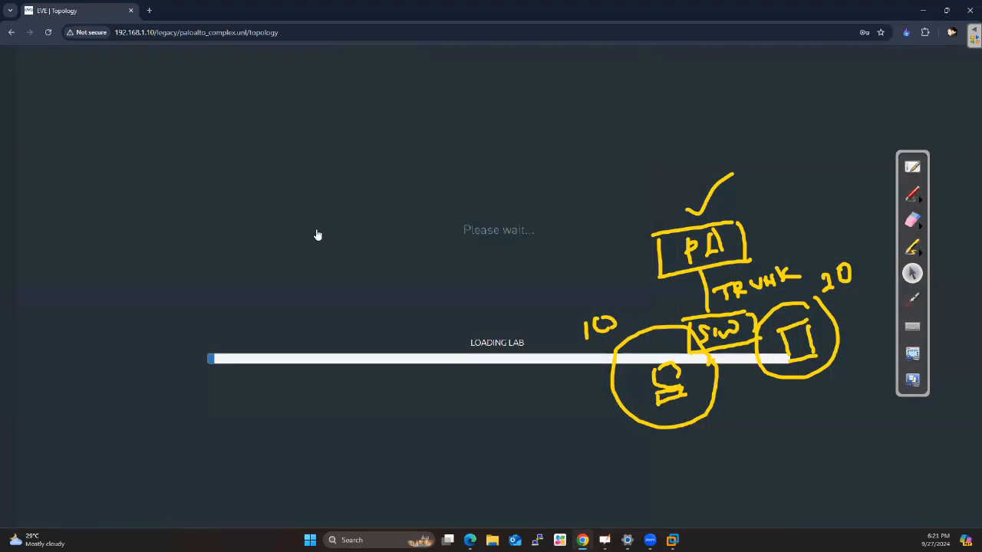
{"action": "left_click_drag", "start_coordinate": [282, 224], "coordinate": [330, 290]}
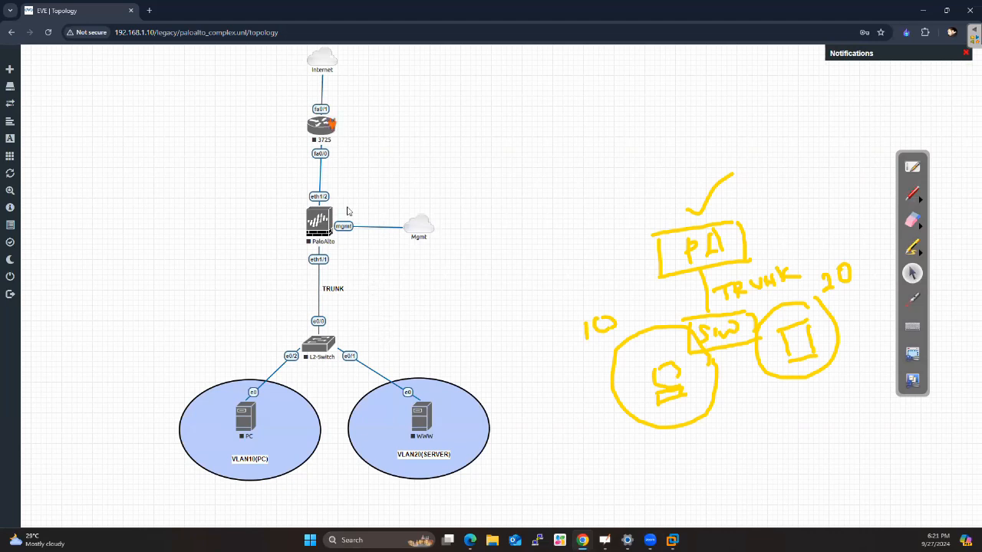
Start the PaloAlto and PC nodes and try to start the WWW node
{"action": "right_click", "coordinate": [323, 225]}
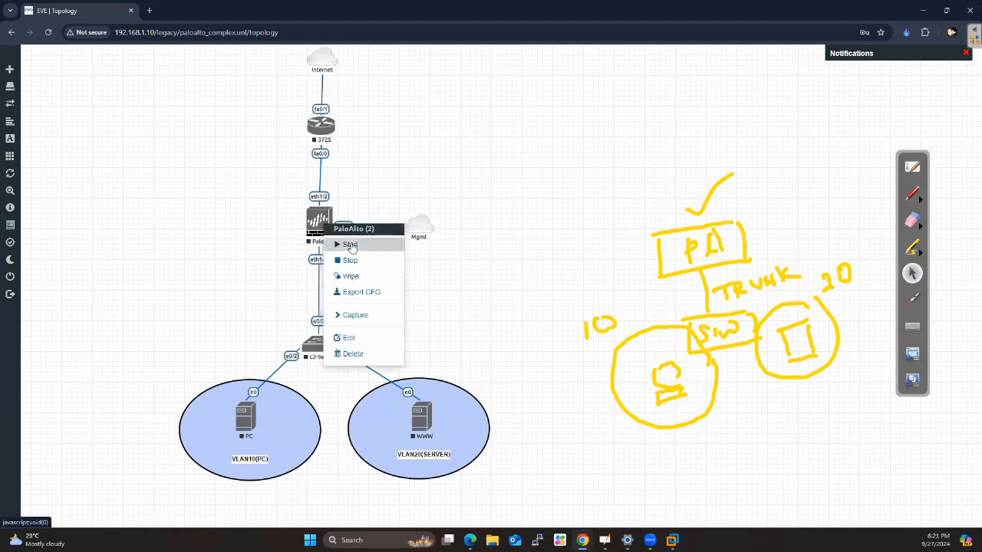
{"action": "left_click", "coordinate": [351, 245]}
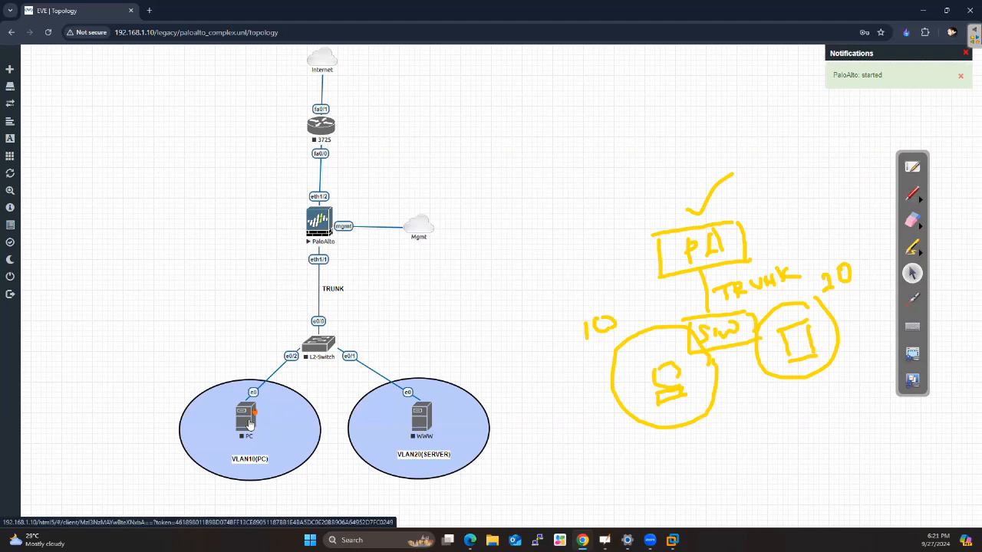
{"action": "right_click", "coordinate": [249, 423]}
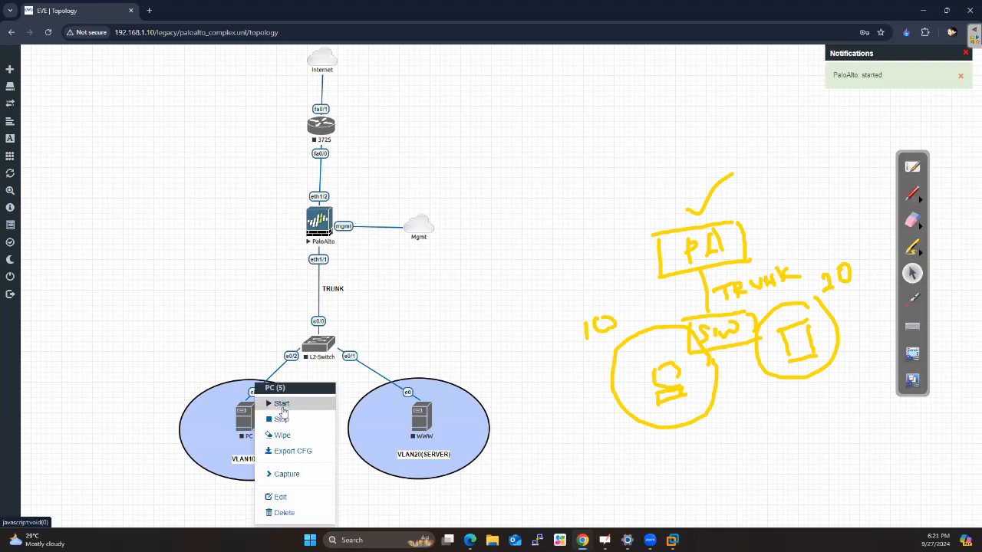
{"action": "left_click", "coordinate": [282, 403]}
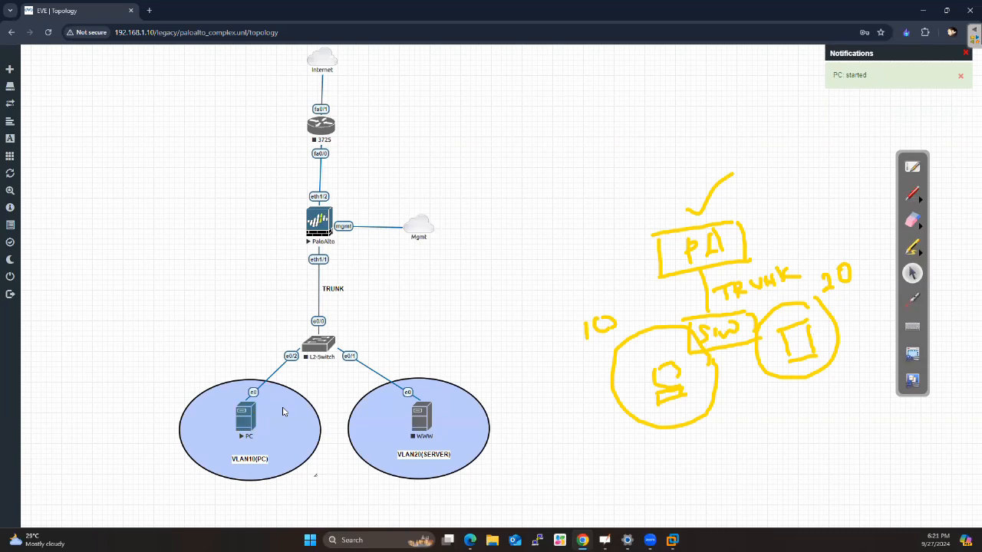
{"action": "right_click", "coordinate": [422, 424]}
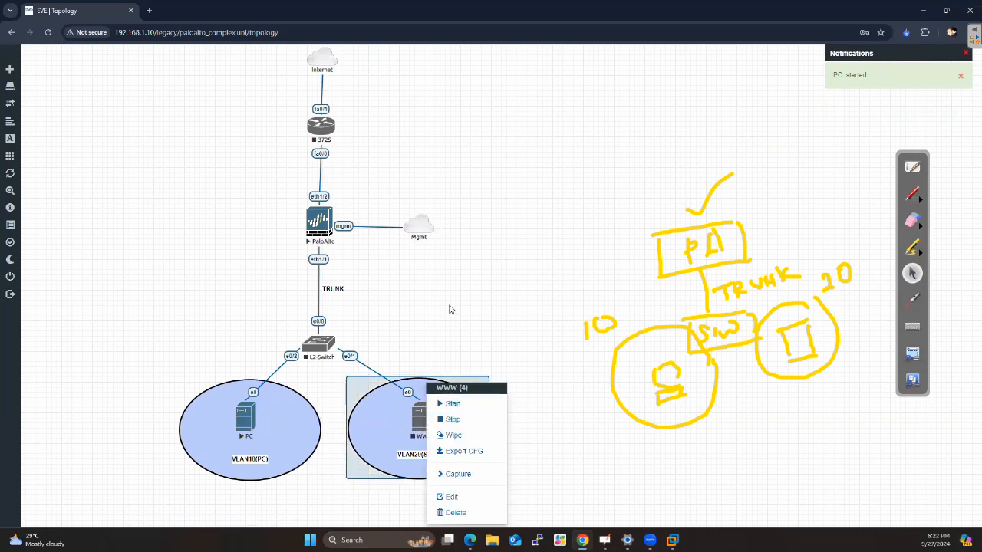
{"action": "left_click", "coordinate": [456, 403]}
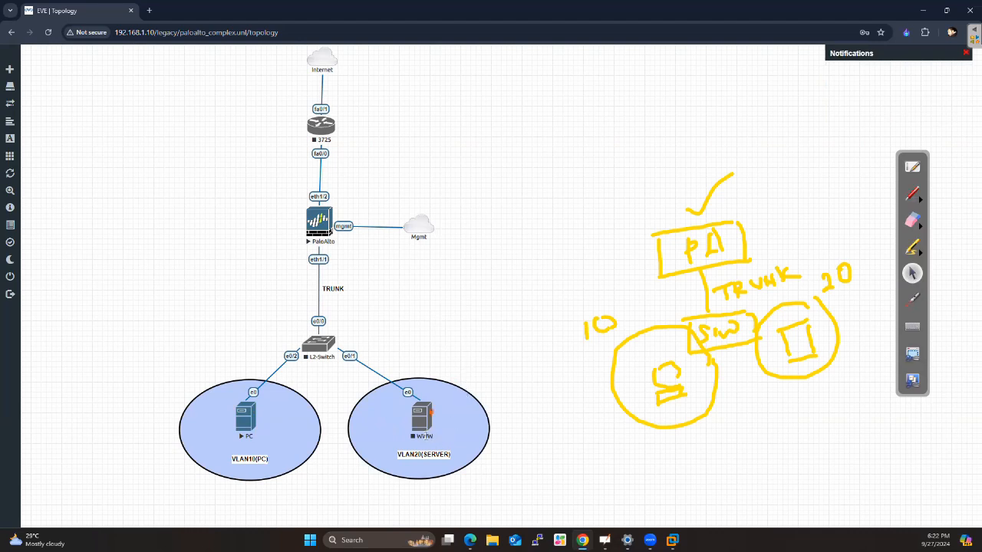
Check the WWW node's image selection, save its settings again and retry starting the node
{"action": "right_click", "coordinate": [418, 424]}
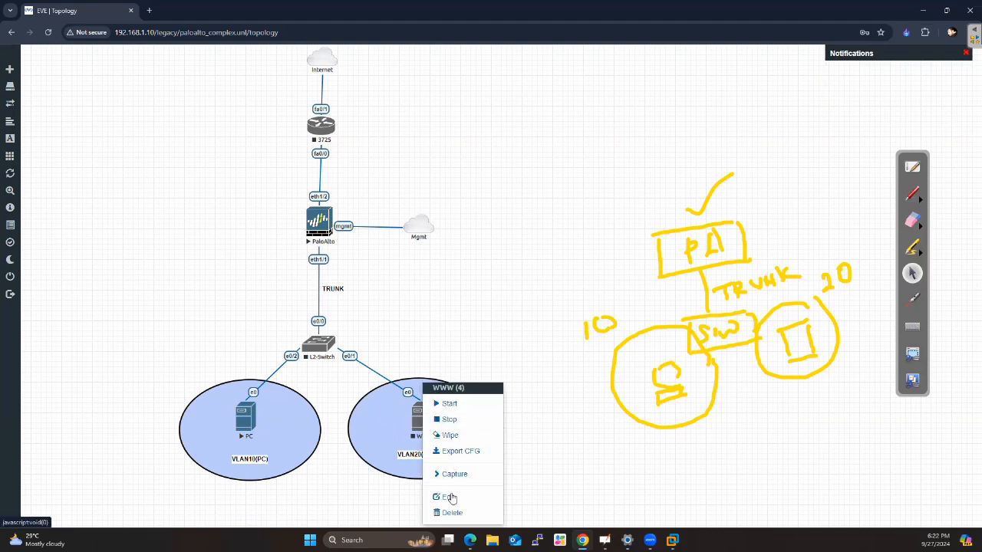
{"action": "left_click", "coordinate": [449, 503]}
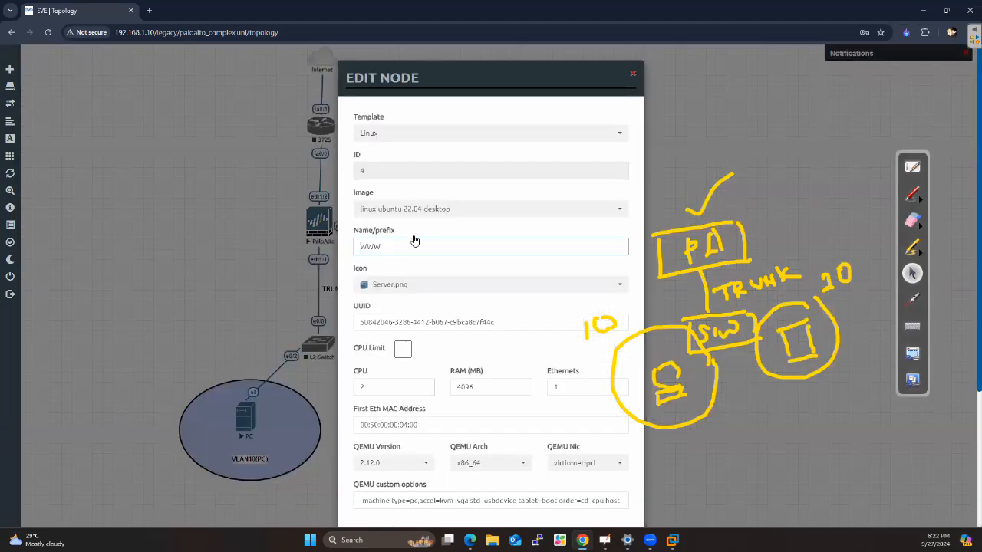
{"action": "left_click", "coordinate": [412, 205]}
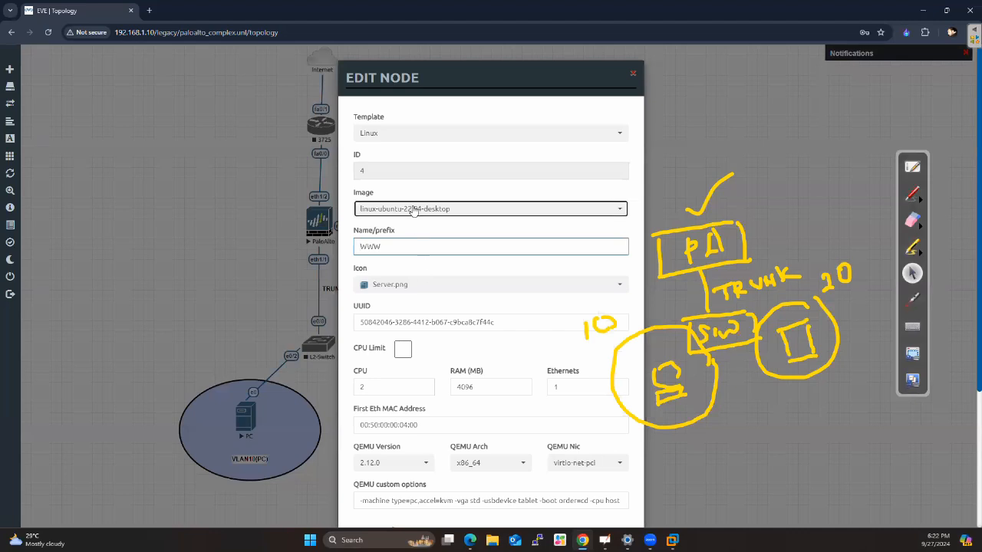
{"action": "left_click", "coordinate": [515, 201]}
{"action": "scroll", "coordinate": [491, 345], "scroll_direction": "down", "scroll_amount": 5}
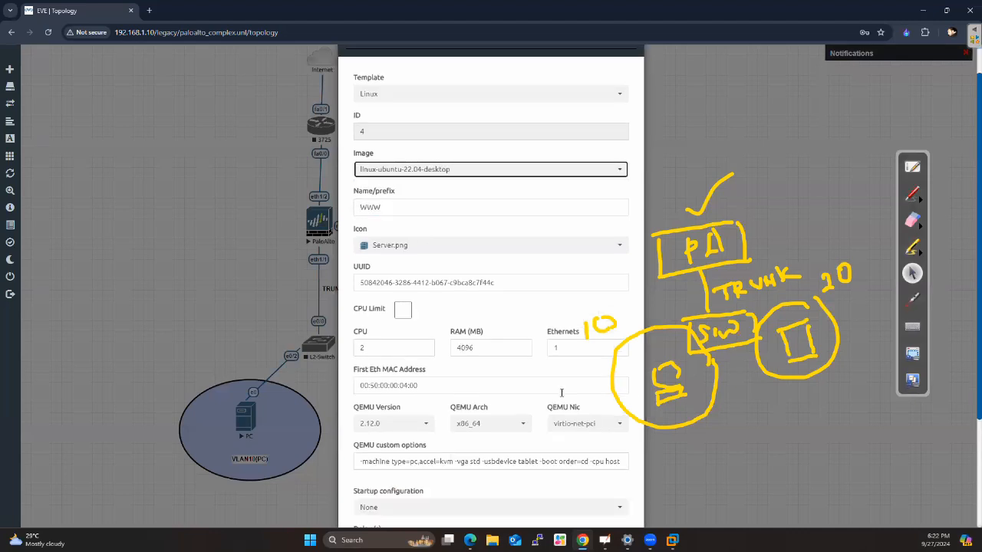
{"action": "left_click", "coordinate": [440, 495]}
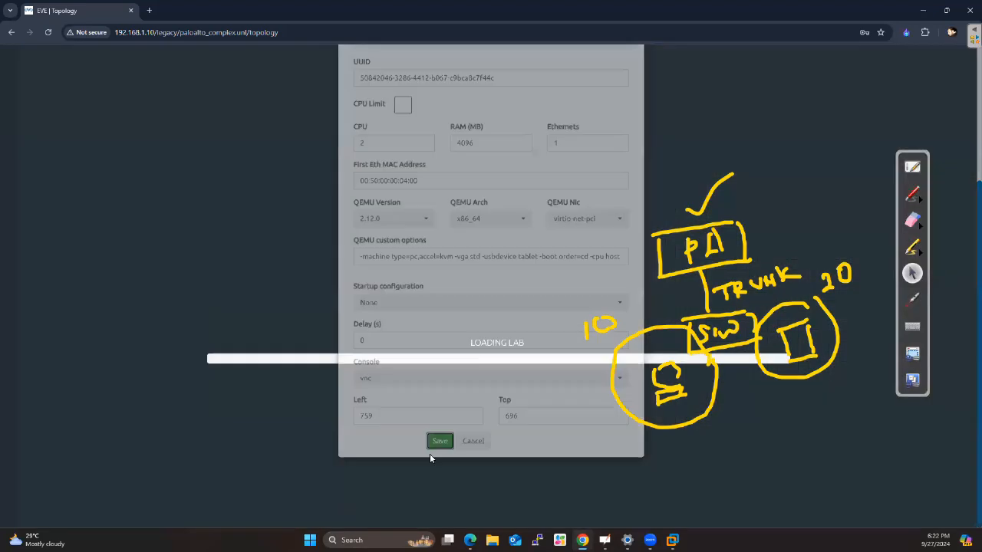
{"action": "right_click", "coordinate": [430, 433]}
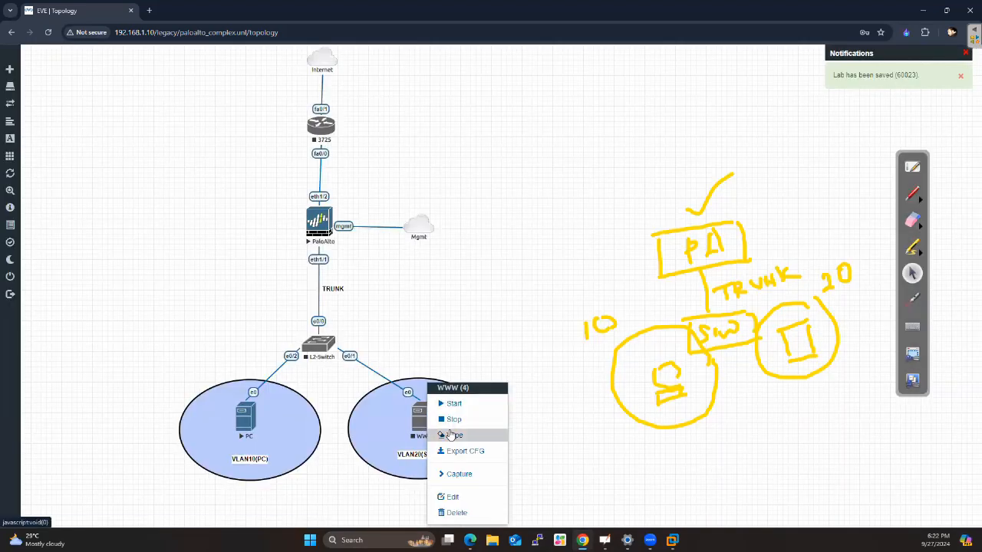
{"action": "left_click", "coordinate": [455, 406]}
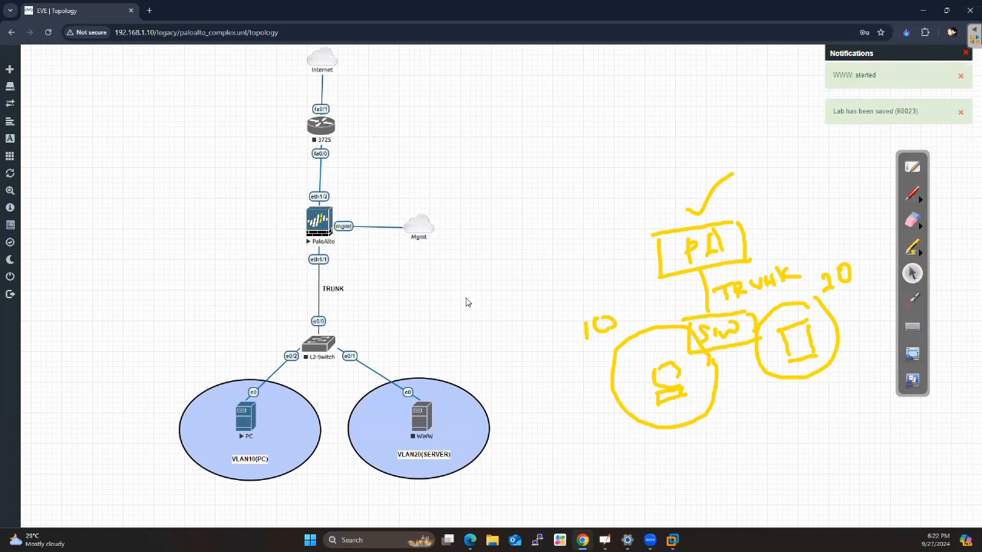
Start the L2-Switch node and try once more to start the WWW node
{"action": "right_click", "coordinate": [319, 346]}
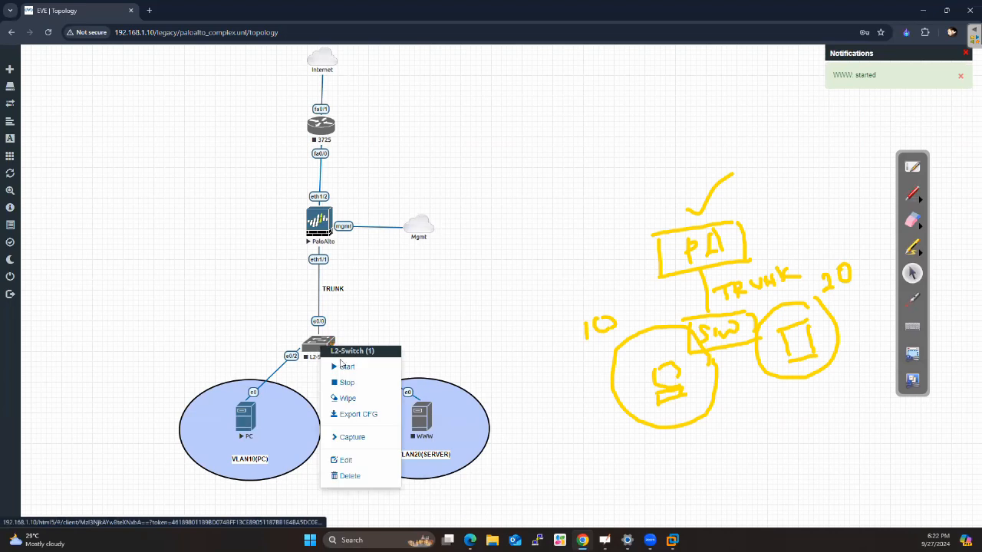
{"action": "left_click", "coordinate": [343, 367]}
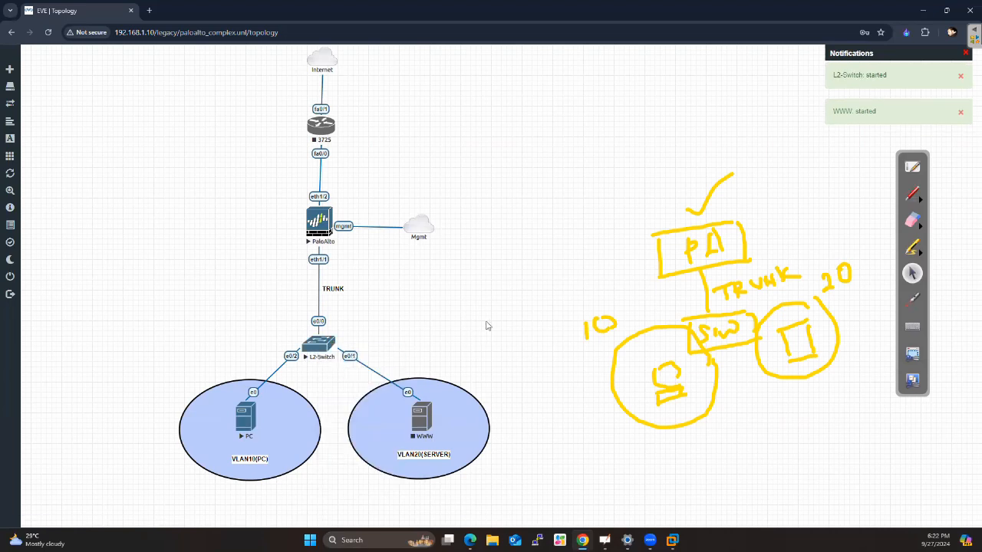
{"action": "right_click", "coordinate": [418, 424]}
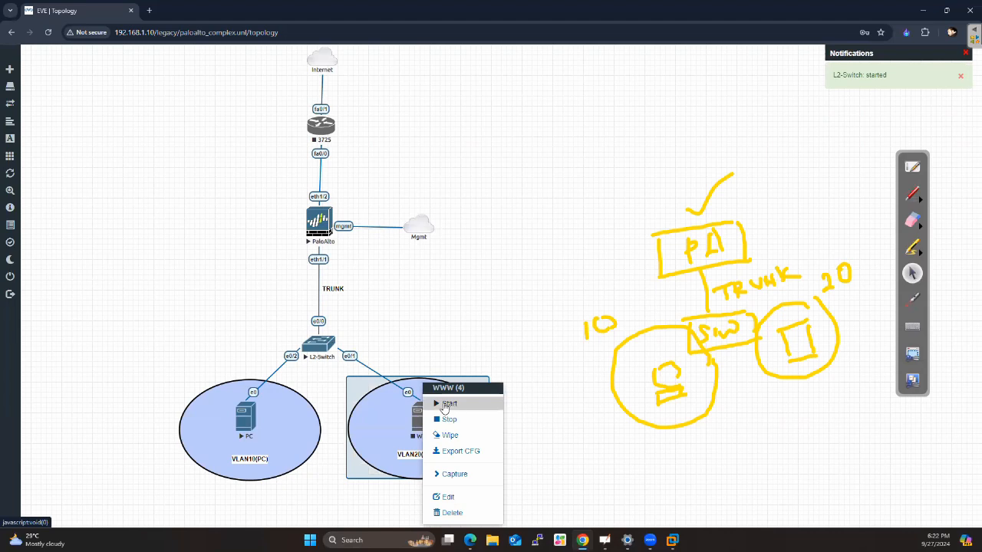
{"action": "left_click", "coordinate": [449, 405]}
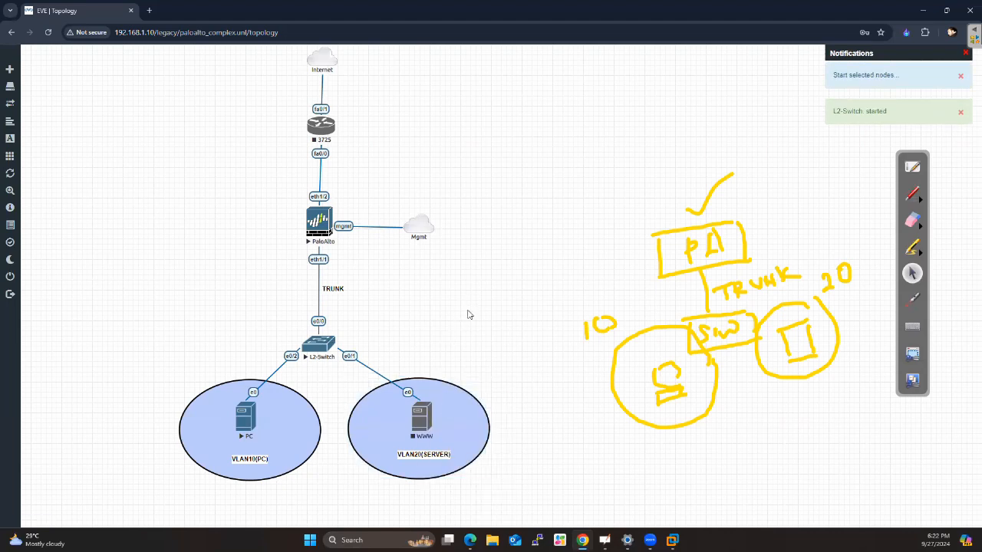
Delete the WWW node from the VLAN20(SERVER) circle and confirm the removal
{"action": "right_click", "coordinate": [422, 421]}
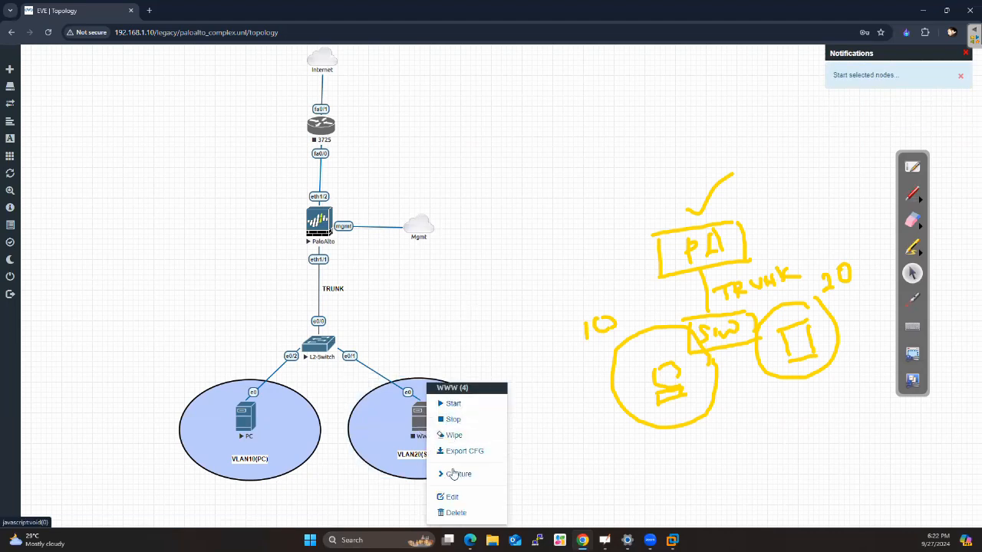
{"action": "left_click", "coordinate": [457, 512]}
{"action": "left_click", "coordinate": [458, 128]}
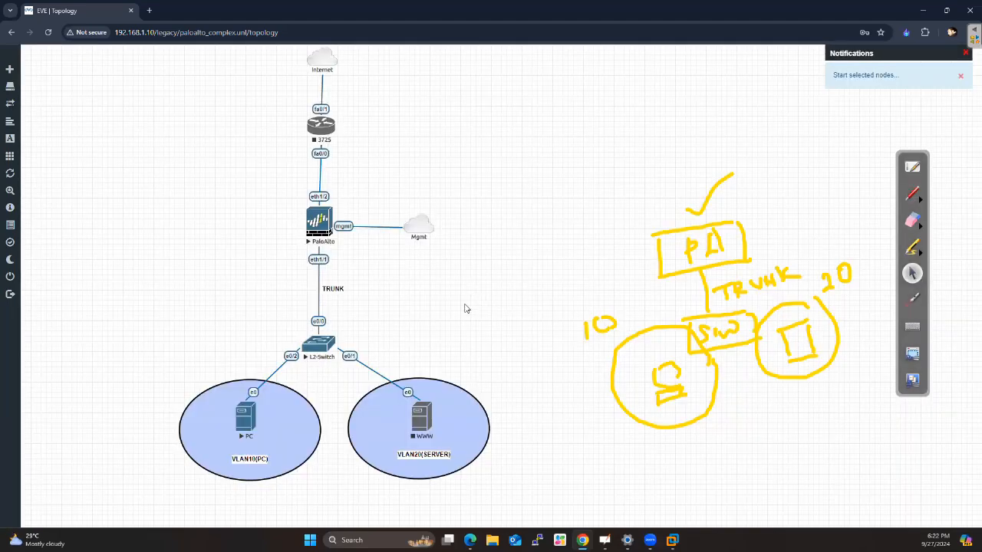
Add a Linux node named SERVER with the linux-ubuntu-22.04-desktop image and place it in the VLAN20(SERVER) circle
{"action": "left_click", "coordinate": [44, 69]}
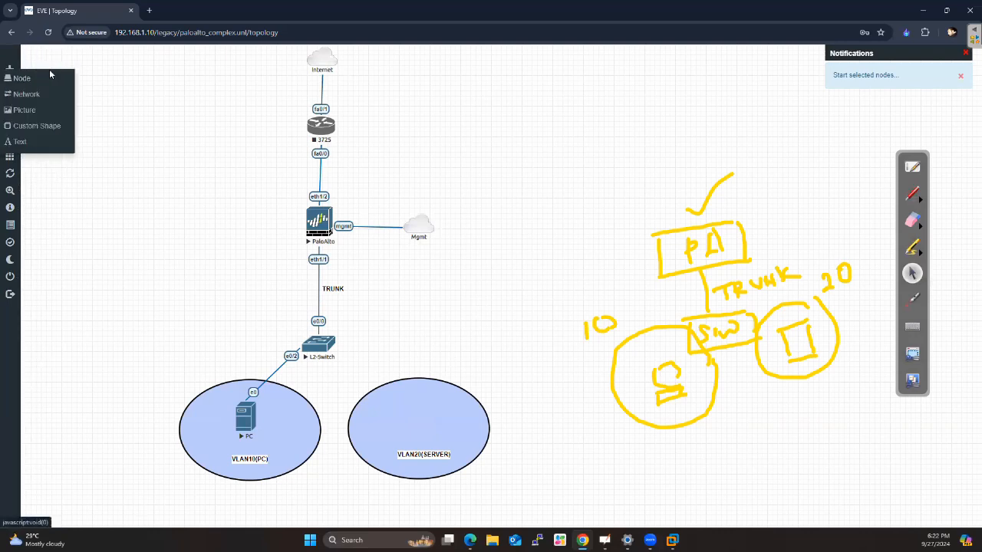
{"action": "left_click", "coordinate": [25, 77]}
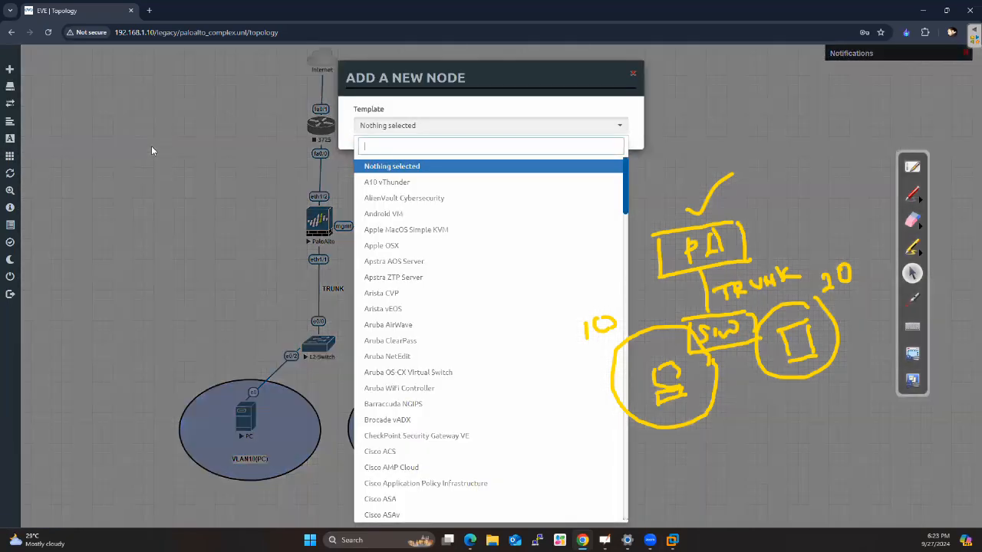
{"action": "type", "text": "LINUX"}
{"action": "left_click", "coordinate": [394, 167]}
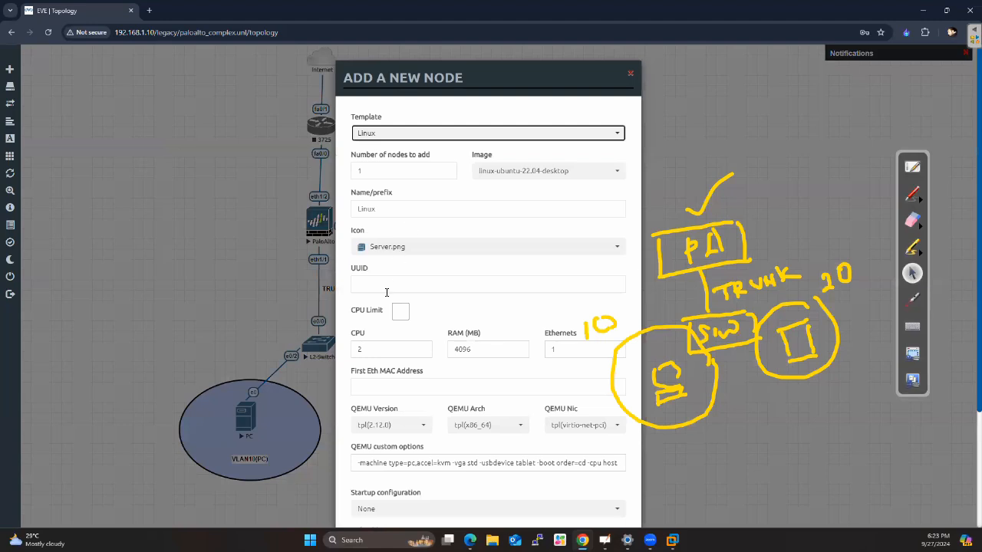
{"action": "left_click_drag", "start_coordinate": [387, 209], "coordinate": [309, 209]}
{"action": "type", "text": "SERVER"}
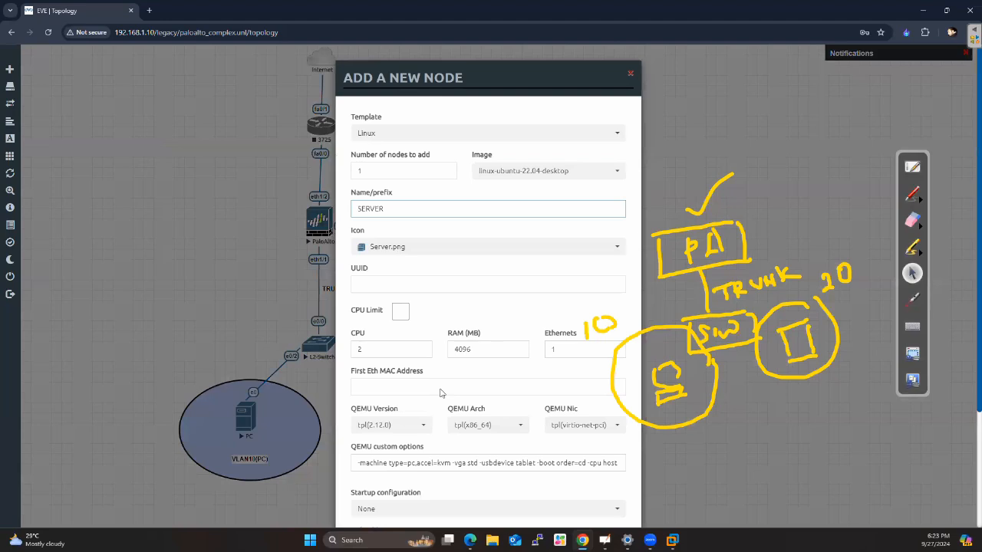
{"action": "scroll", "coordinate": [441, 393], "scroll_direction": "down", "scroll_amount": 2}
{"action": "left_click", "coordinate": [437, 495]}
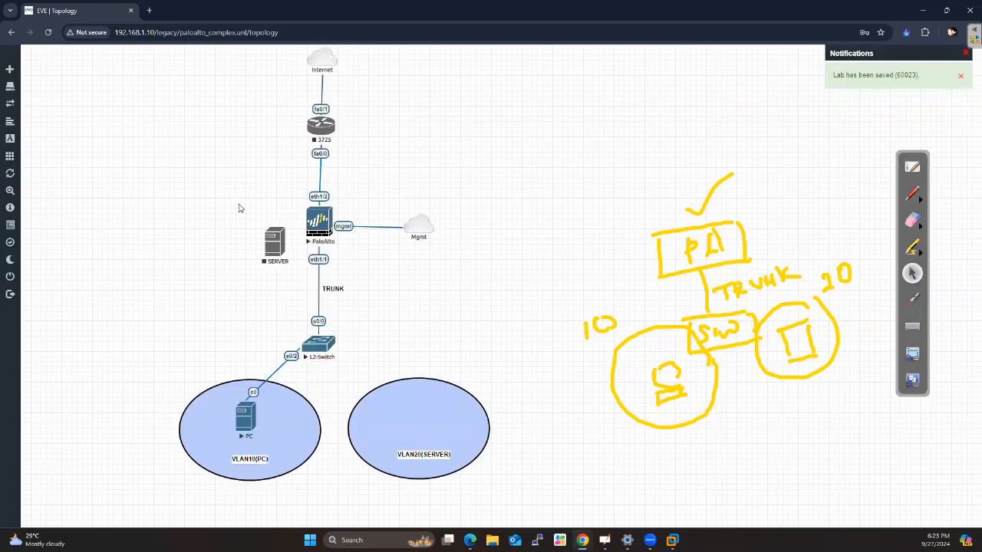
{"action": "left_click_drag", "start_coordinate": [293, 262], "coordinate": [319, 345]}
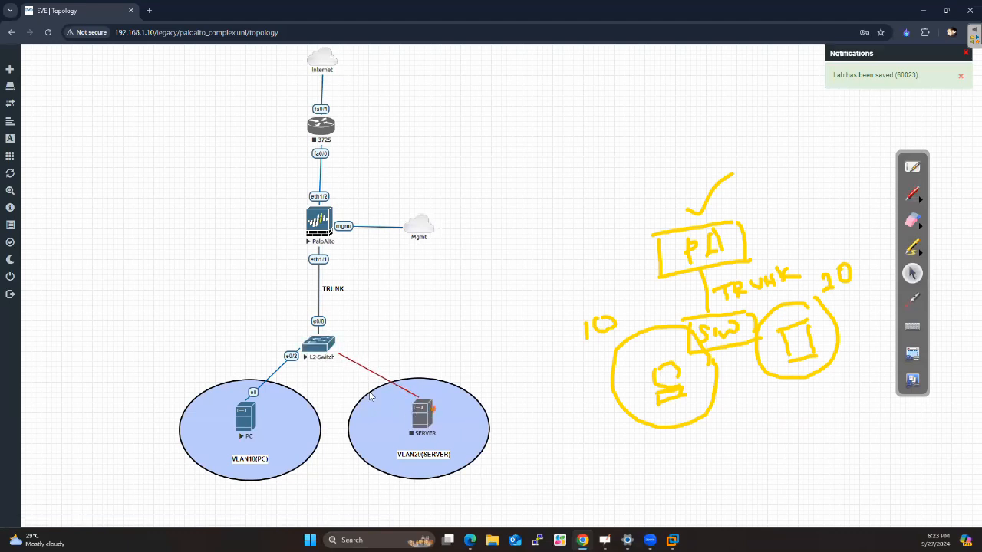
Stop the L2-Switch node and delete the circle around the VLAN20(SERVER) area, confirming the removal
{"action": "right_click", "coordinate": [319, 346]}
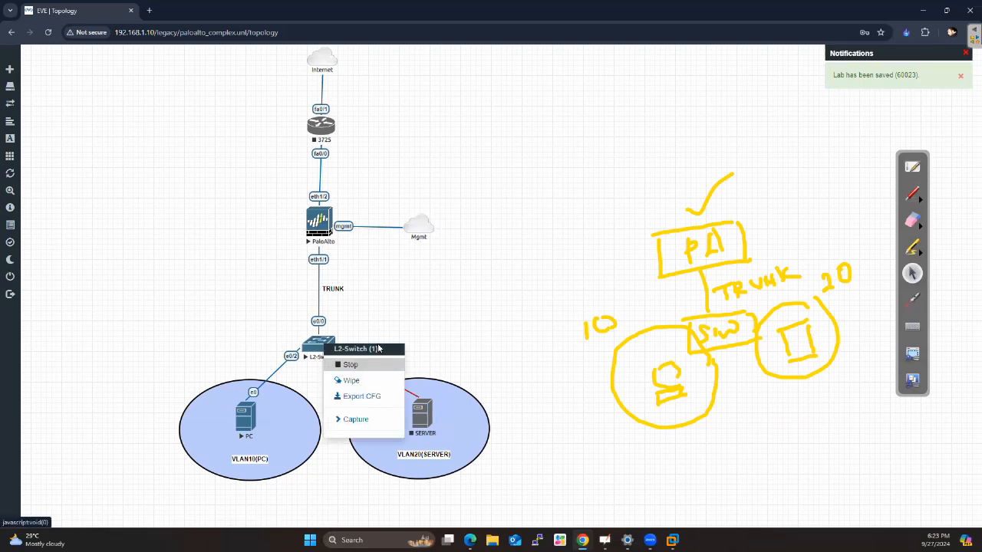
{"action": "left_click", "coordinate": [355, 368]}
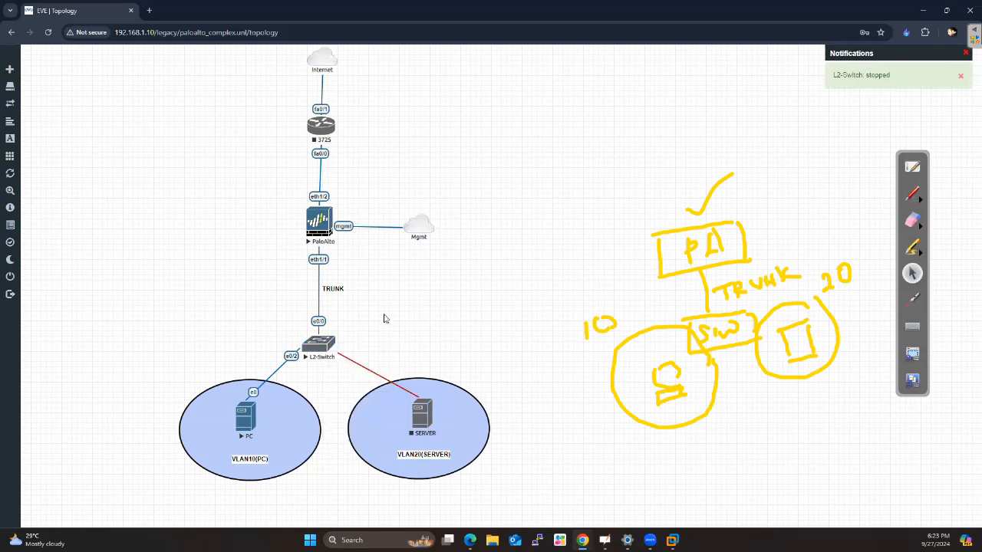
{"action": "right_click", "coordinate": [369, 372]}
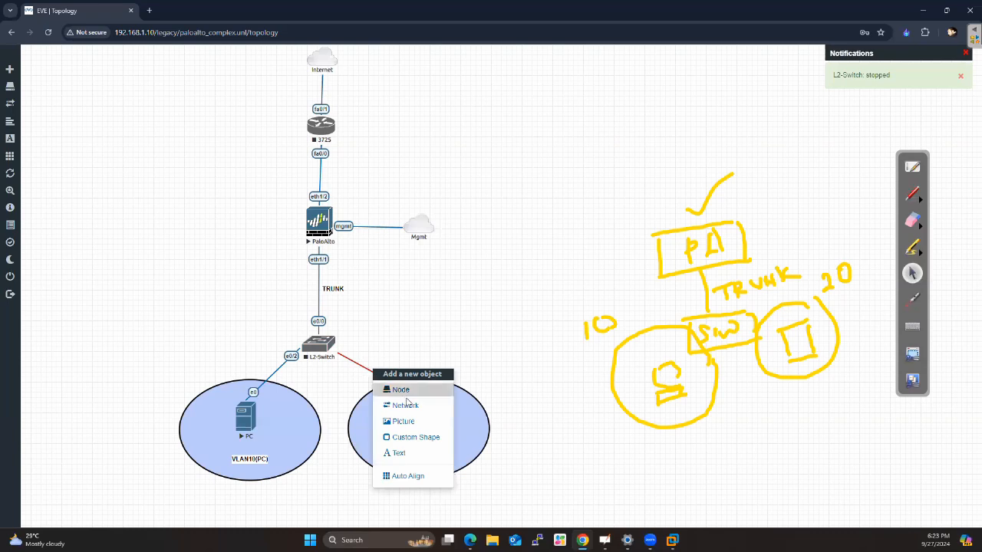
{"action": "left_click", "coordinate": [412, 339]}
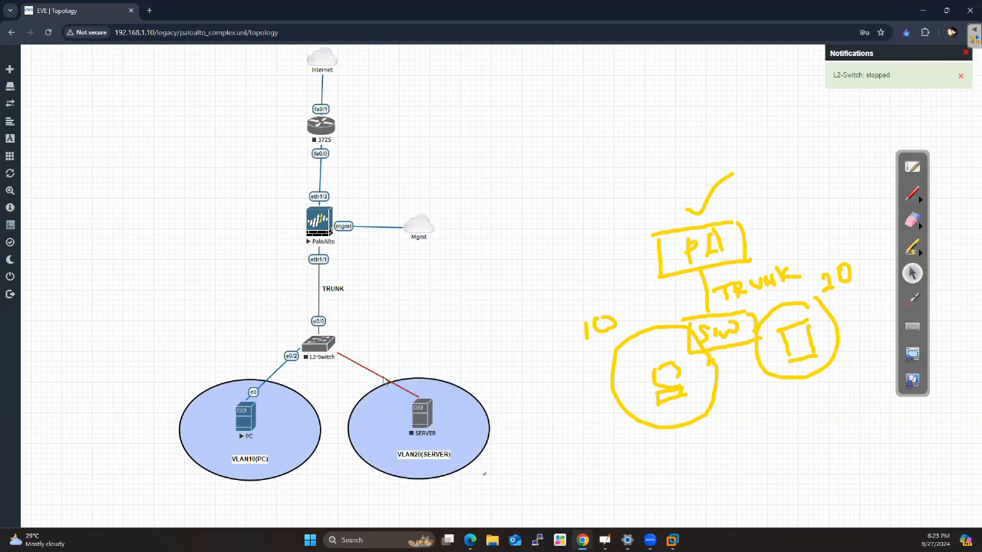
{"action": "right_click", "coordinate": [385, 379]}
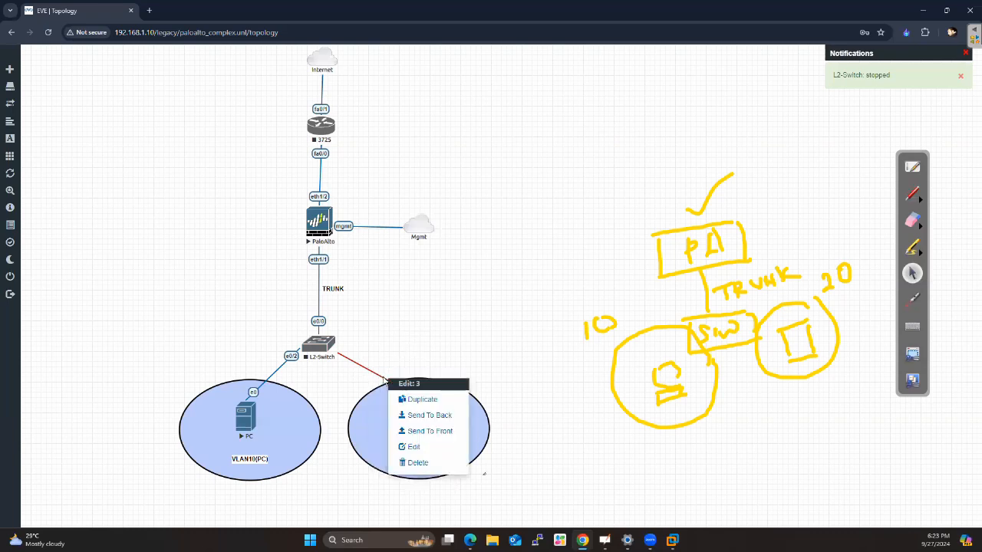
{"action": "left_click", "coordinate": [417, 463]}
{"action": "left_click", "coordinate": [456, 128]}
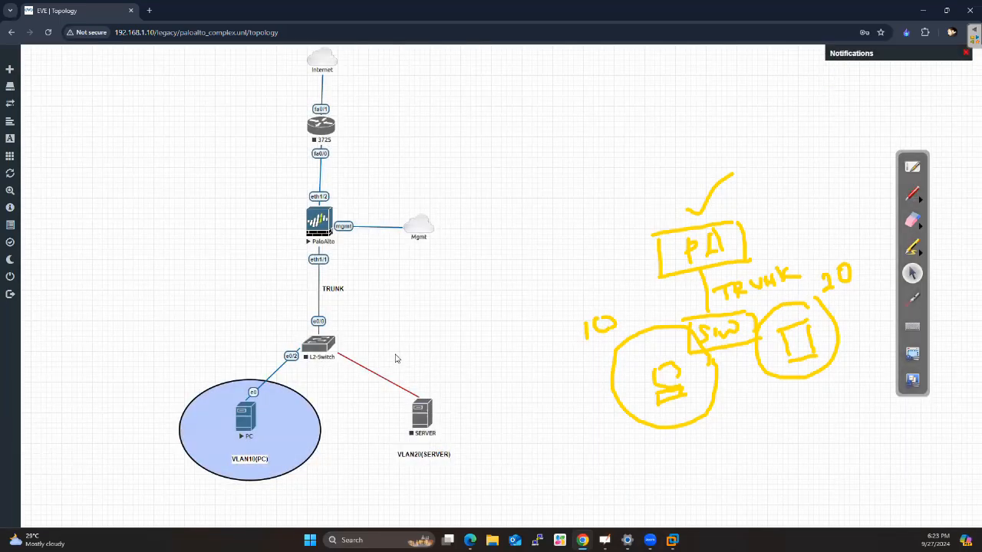
Try twice to delete the red connection between L2-Switch and SERVER
{"action": "right_click", "coordinate": [382, 380]}
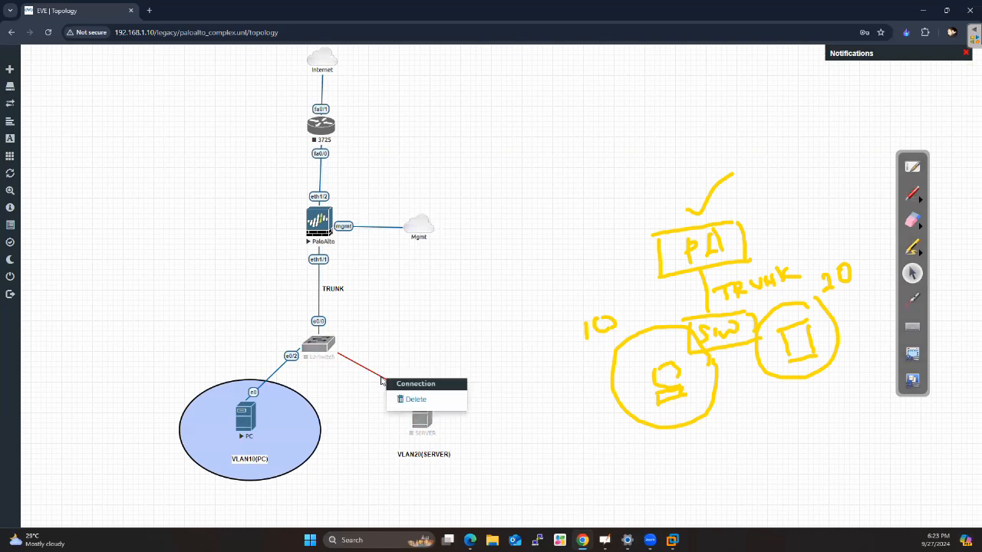
{"action": "left_click", "coordinate": [415, 397]}
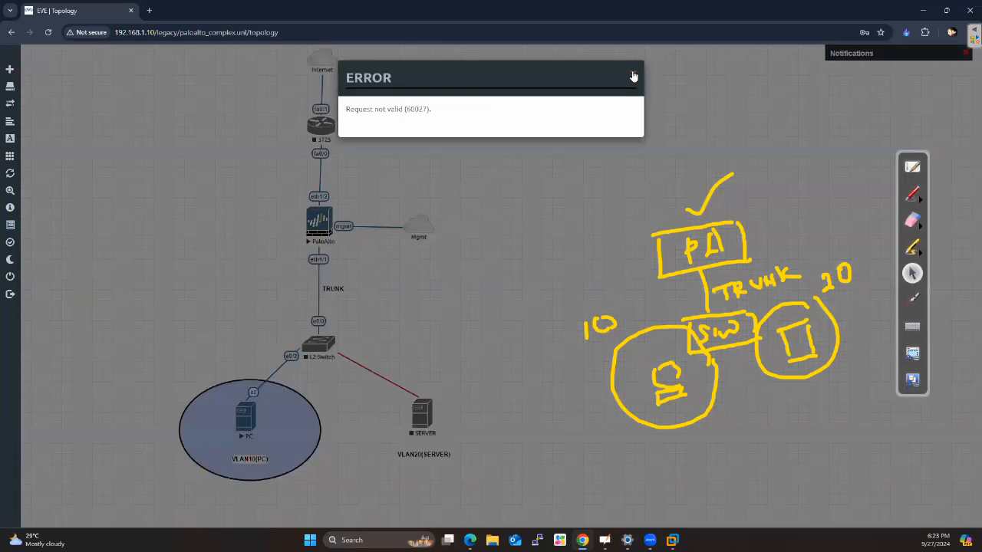
{"action": "left_click", "coordinate": [633, 74]}
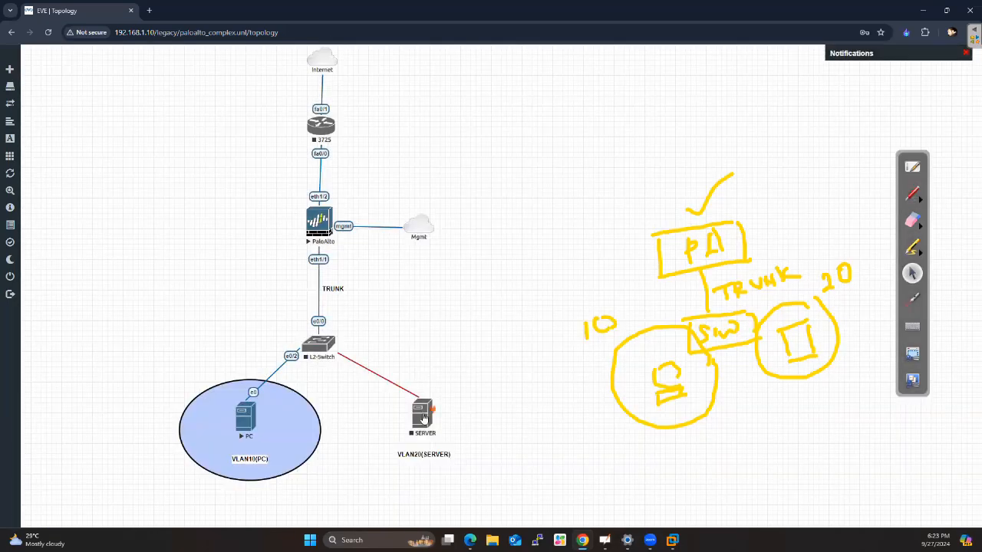
{"action": "right_click", "coordinate": [394, 387]}
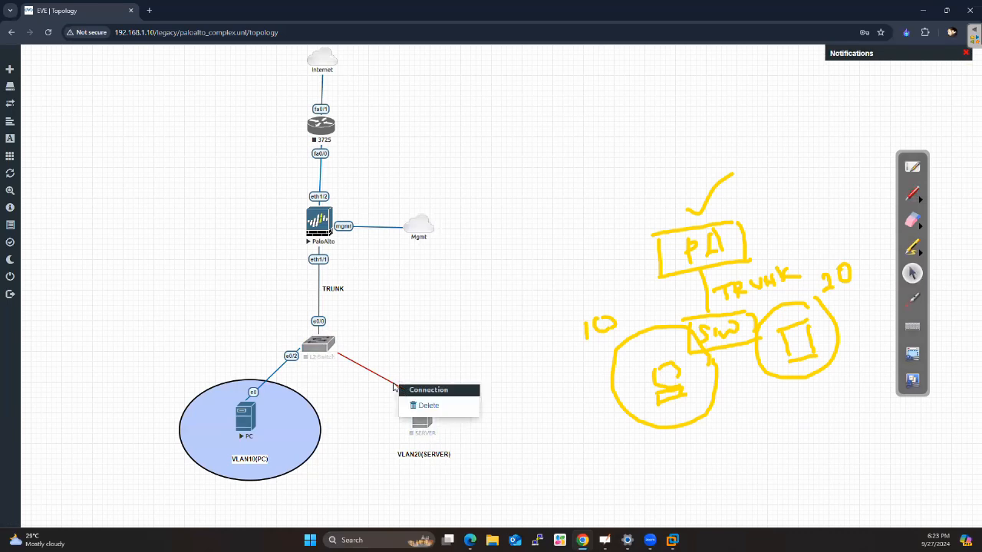
{"action": "left_click", "coordinate": [414, 402]}
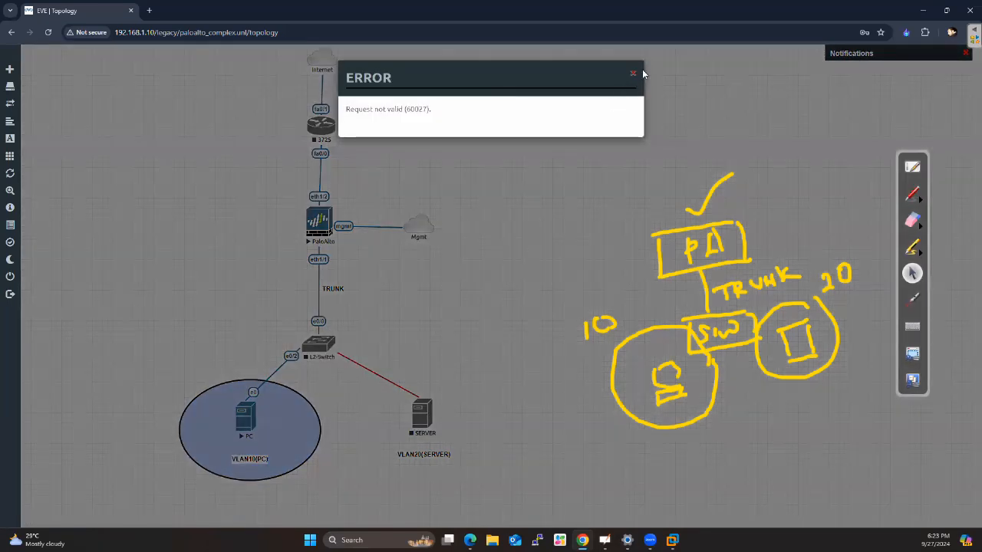
{"action": "left_click", "coordinate": [632, 76]}
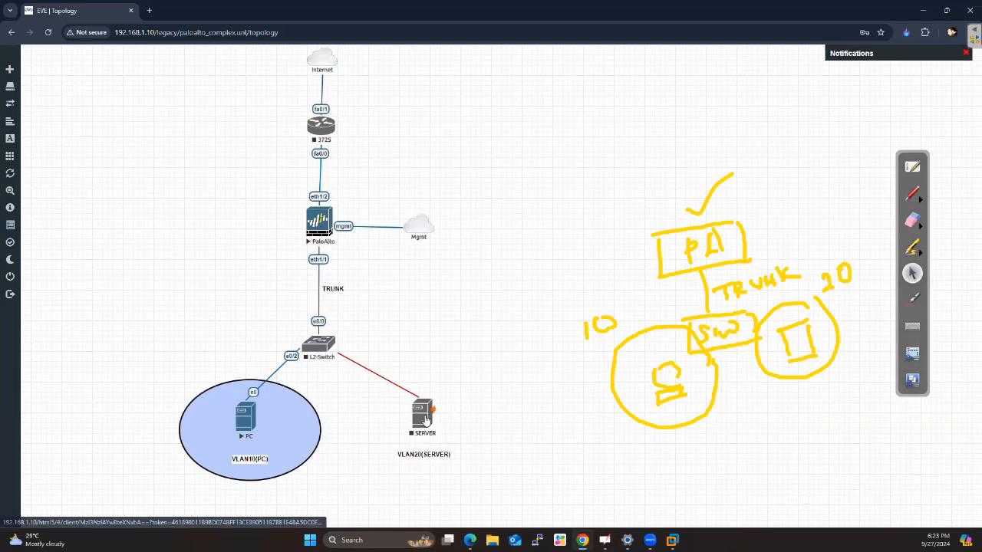
Delete the SERVER node and confirm the removal
{"action": "right_click", "coordinate": [422, 414]}
{"action": "left_click", "coordinate": [461, 512]}
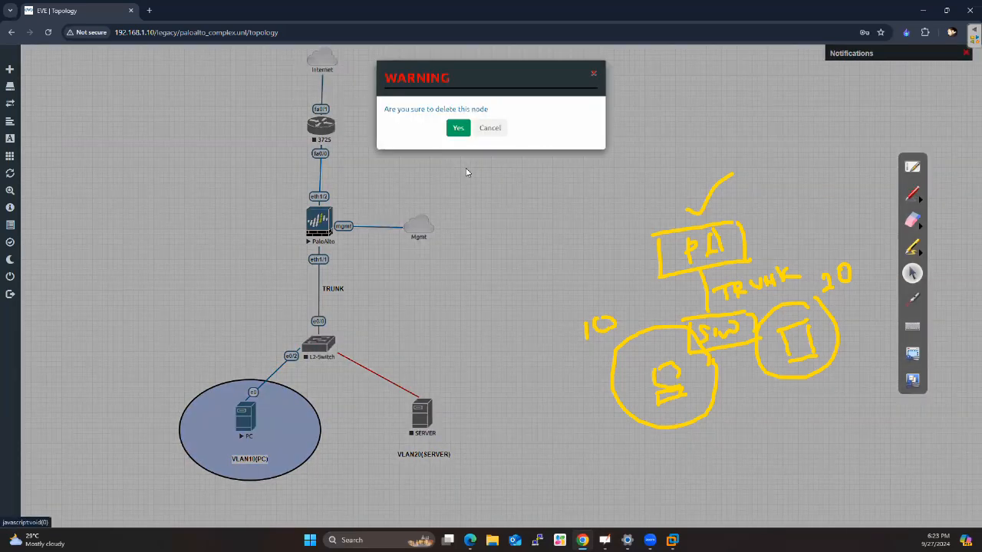
{"action": "left_click", "coordinate": [458, 129]}
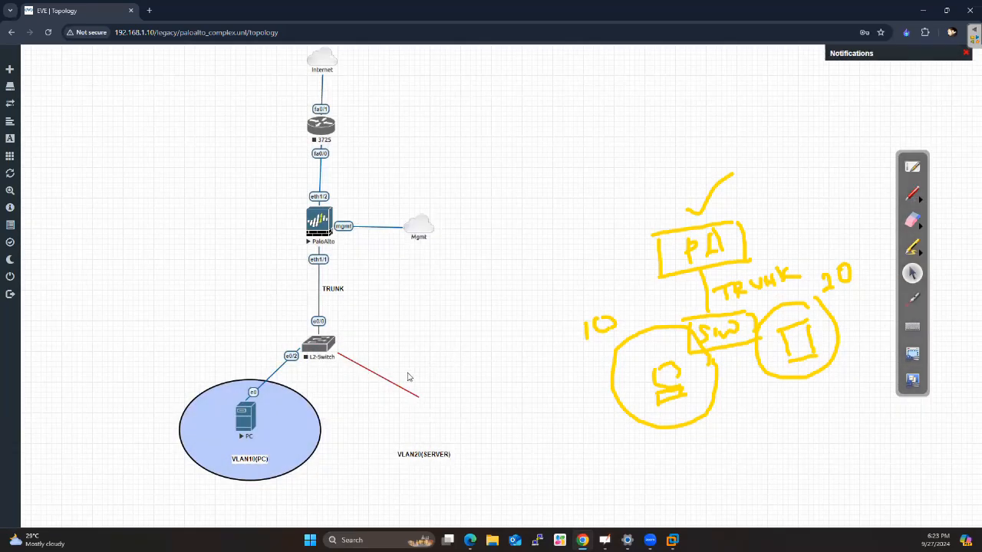
Try to delete the leftover red connection hanging from L2-Switch
{"action": "right_click", "coordinate": [395, 385]}
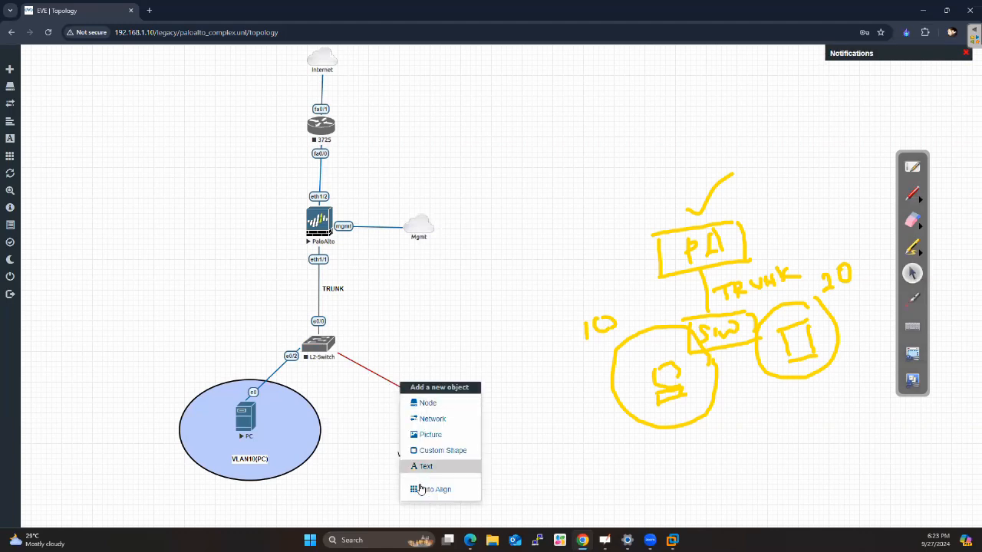
{"action": "right_click", "coordinate": [389, 382]}
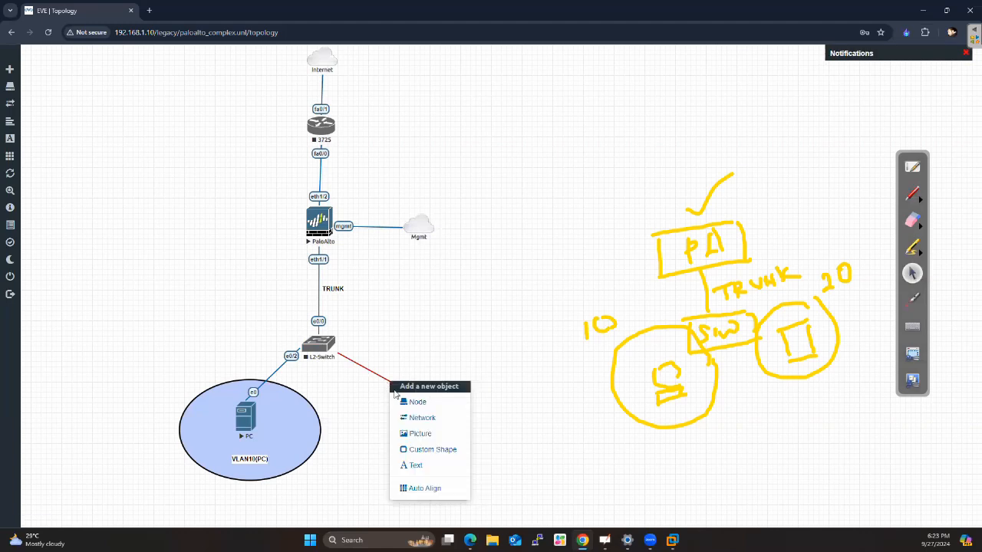
{"action": "left_click", "coordinate": [398, 341]}
{"action": "right_click", "coordinate": [386, 378]}
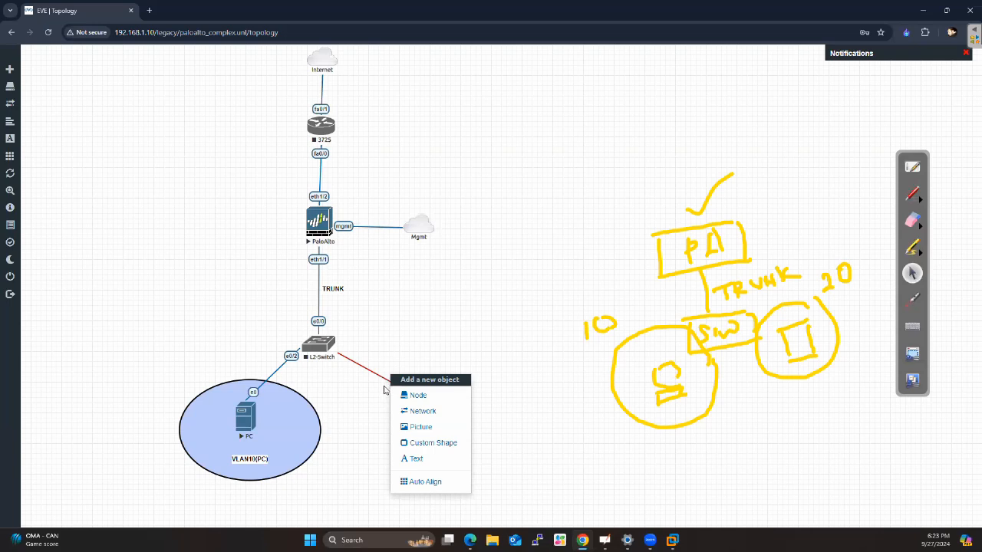
{"action": "right_click", "coordinate": [380, 381]}
{"action": "right_click", "coordinate": [379, 379]}
{"action": "right_click", "coordinate": [381, 378]}
{"action": "right_click", "coordinate": [372, 374]}
{"action": "left_click", "coordinate": [397, 395]}
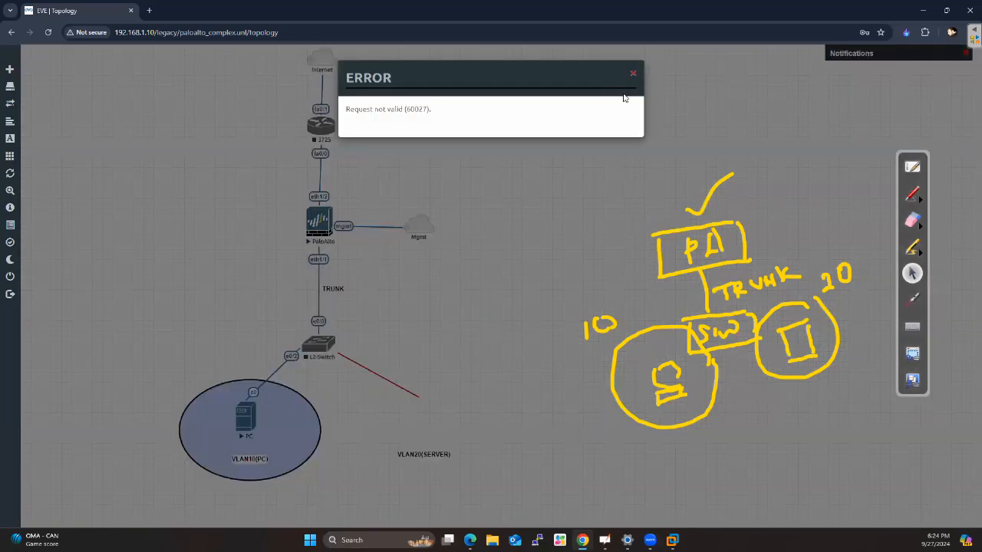
{"action": "left_click", "coordinate": [632, 73]}
{"action": "left_click_drag", "start_coordinate": [382, 376], "coordinate": [502, 338]}
Add a new Linux node named SERVER using the linux-ubuntu-22.04-desktop image
{"action": "left_click", "coordinate": [31, 75]}
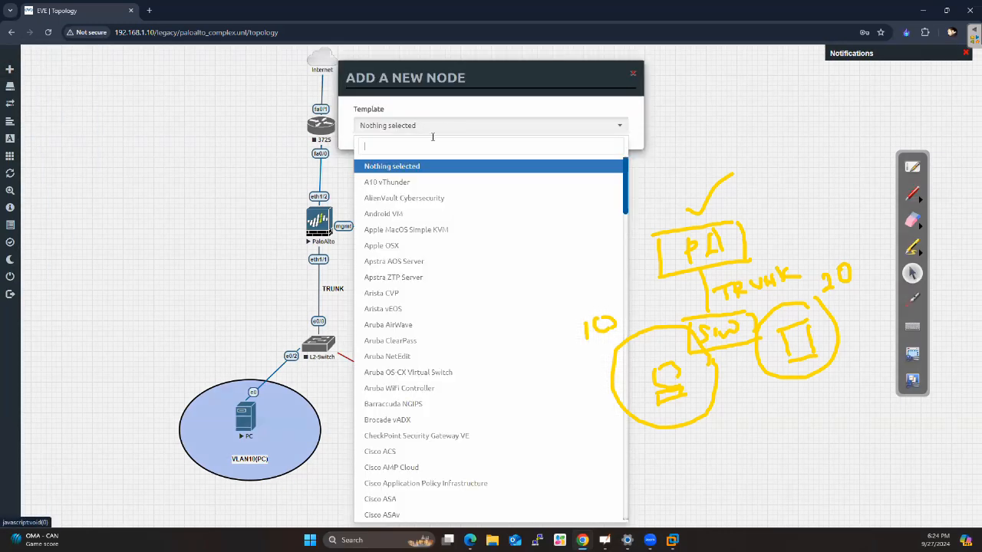
{"action": "type", "text": "LiNUX"}
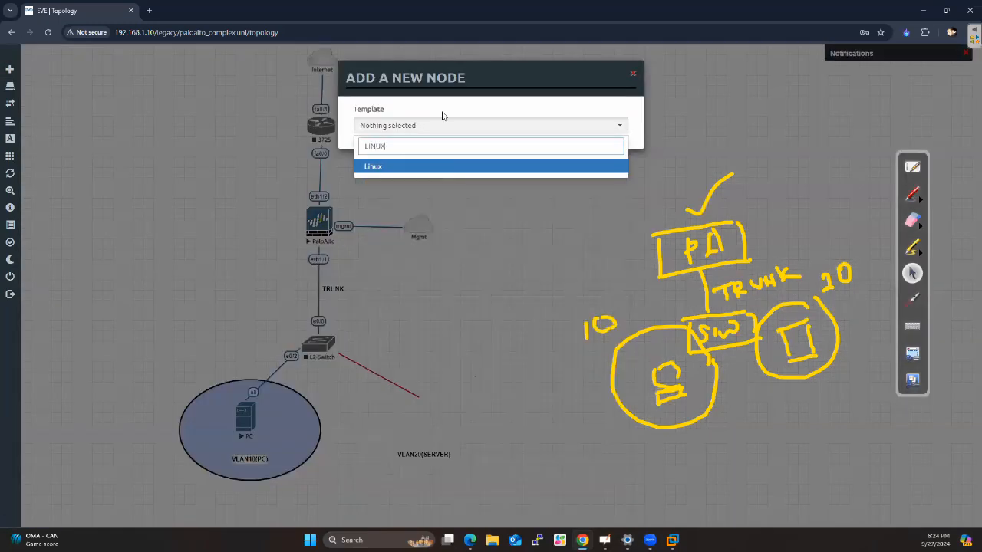
{"action": "left_click", "coordinate": [377, 170]}
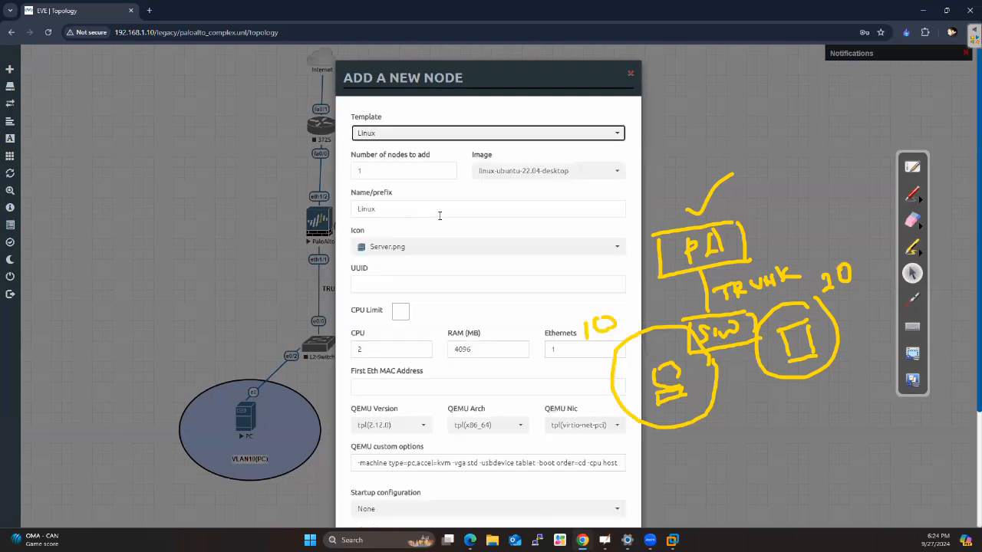
{"action": "double_click", "coordinate": [399, 213]}
{"action": "type", "text": "SERVER"}
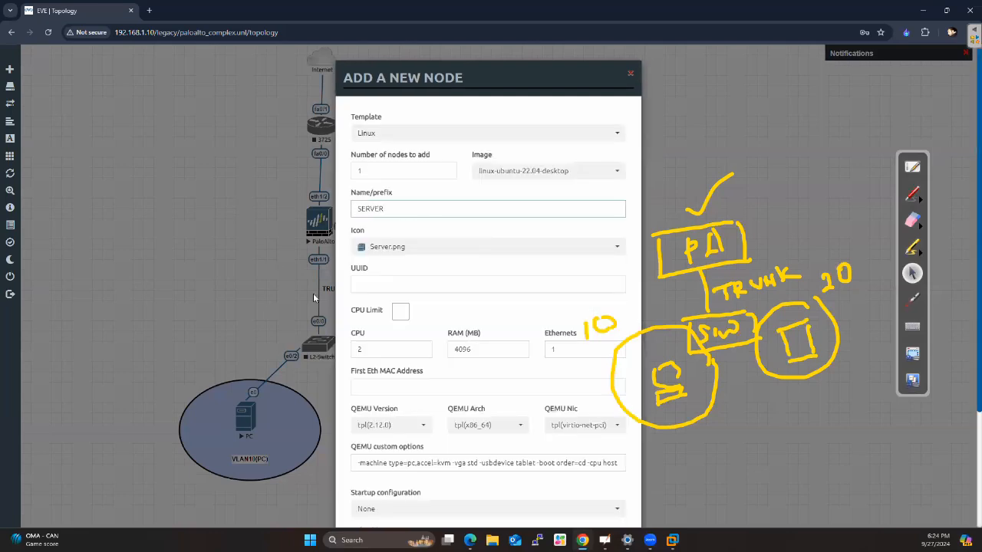
{"action": "scroll", "coordinate": [426, 491], "scroll_direction": "down", "scroll_amount": 3}
{"action": "left_click", "coordinate": [438, 496]}
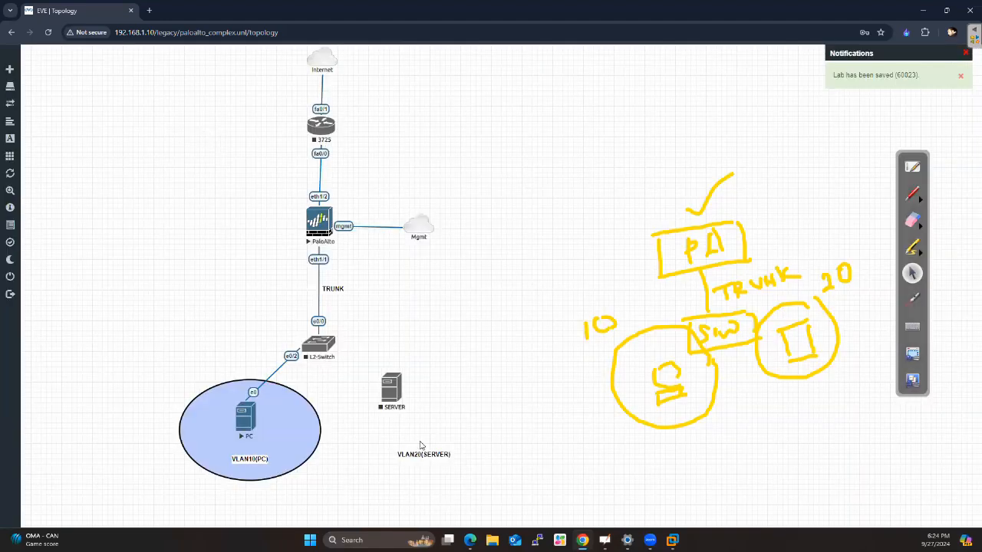
Connect SERVER interface e0 to L2-Switch interface e0/1 and start the SERVER node
{"action": "left_click_drag", "start_coordinate": [392, 395], "coordinate": [332, 354]}
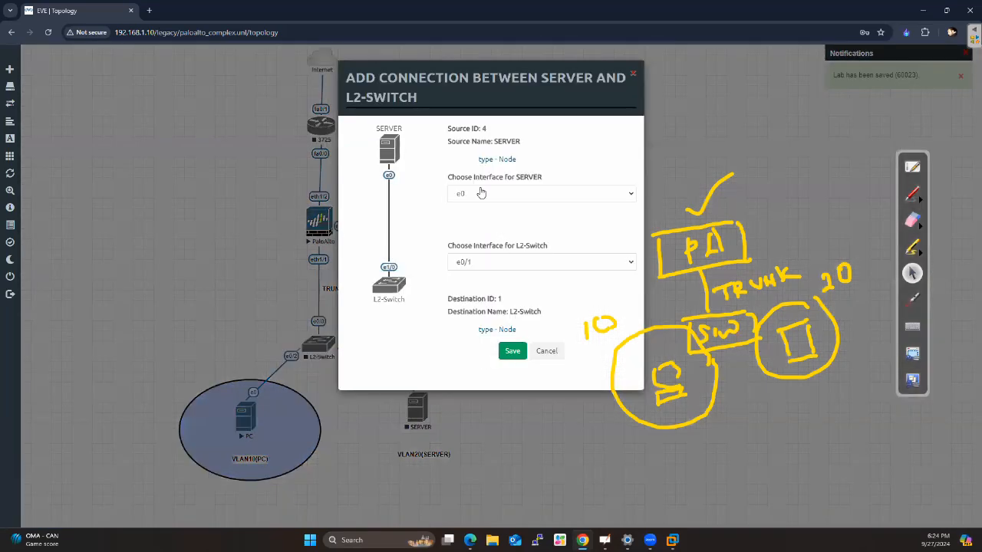
{"action": "left_click", "coordinate": [511, 355]}
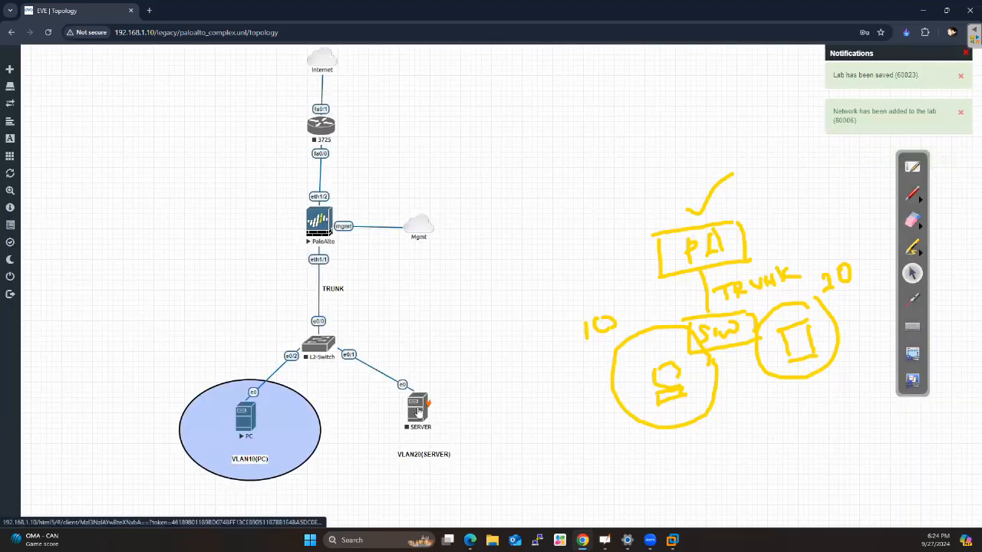
{"action": "right_click", "coordinate": [418, 412]}
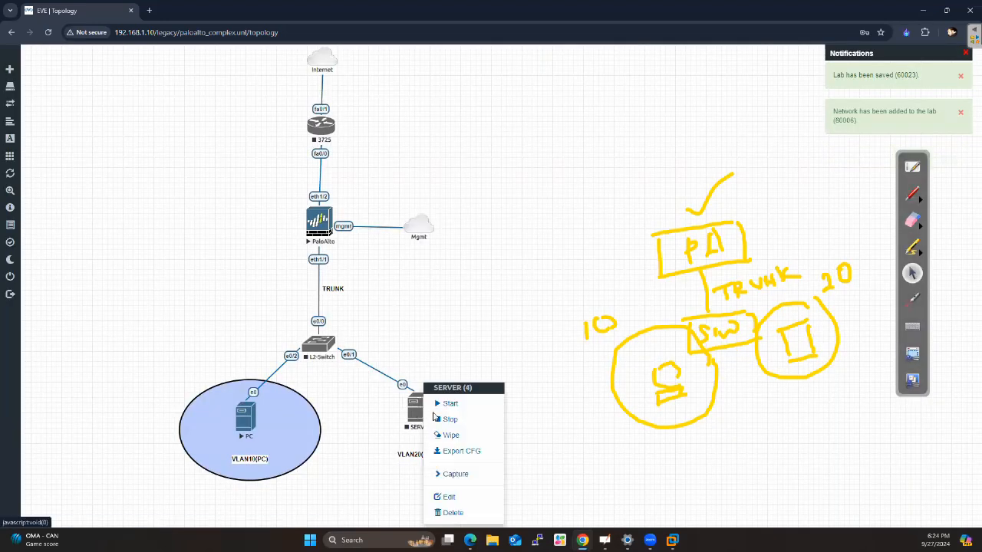
{"action": "left_click", "coordinate": [448, 404]}
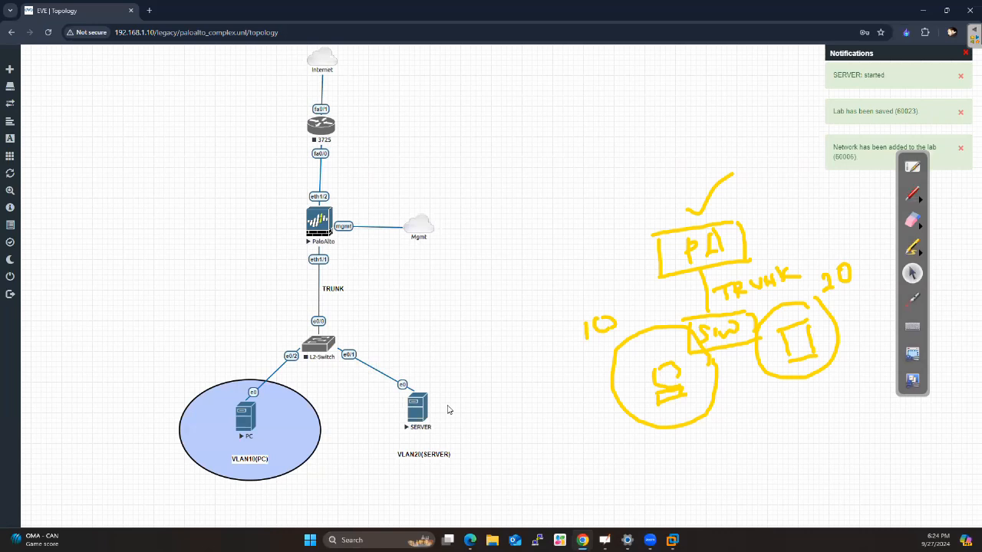
Move SERVER down beside its VLAN20(SERVER) label and place a duplicate of the PC's circle around it
{"action": "left_click_drag", "start_coordinate": [421, 409], "coordinate": [427, 427]}
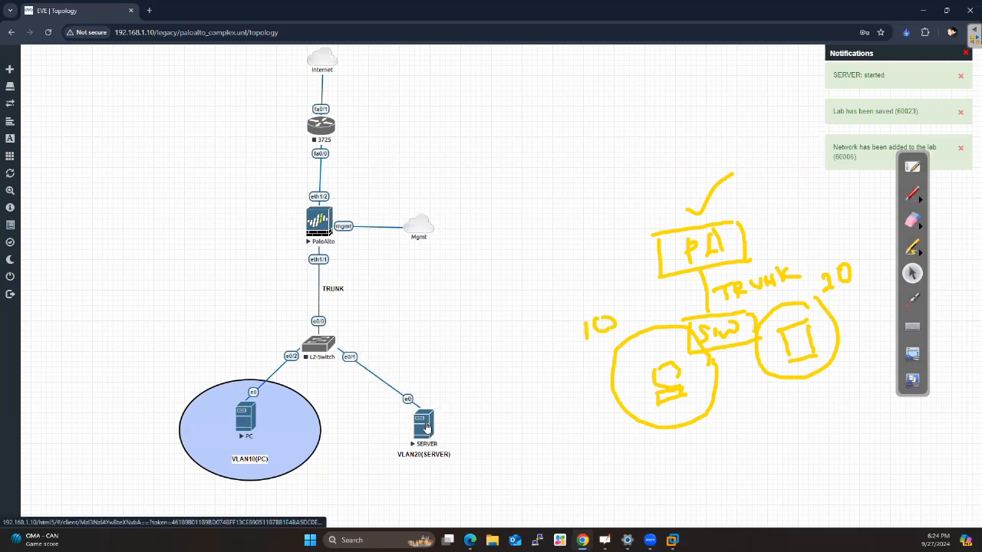
{"action": "right_click", "coordinate": [267, 431]}
{"action": "left_click", "coordinate": [323, 455]}
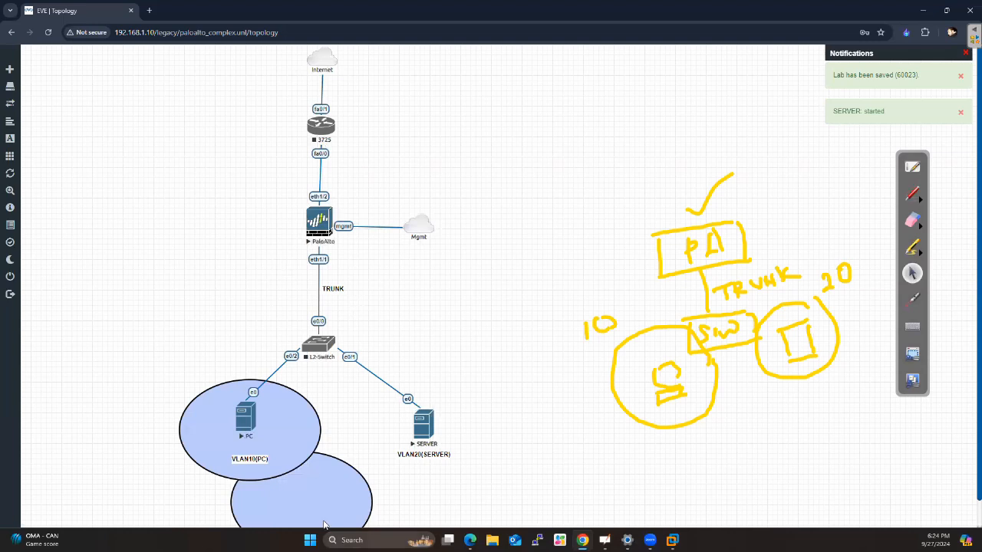
{"action": "left_click_drag", "start_coordinate": [324, 524], "coordinate": [442, 442]}
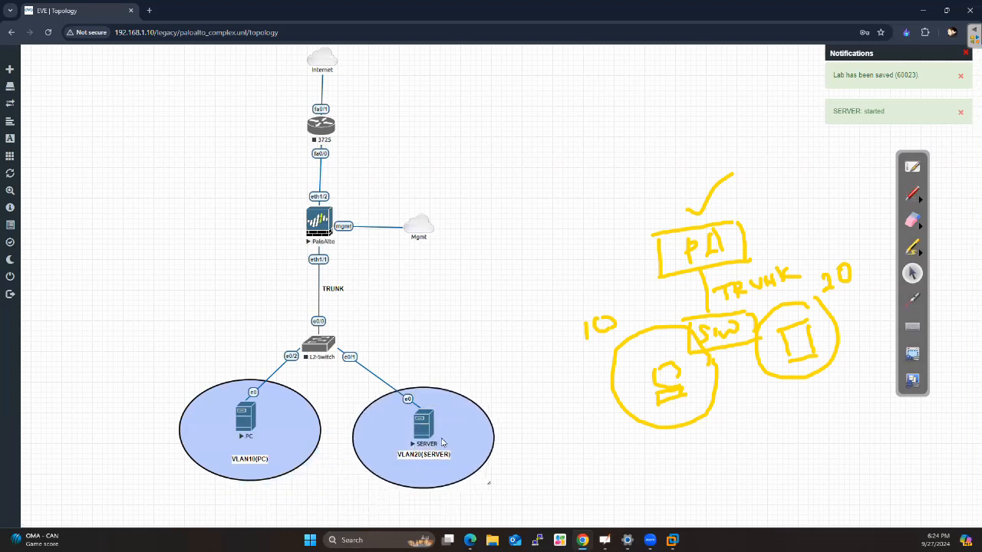
Change the background color of the circle around SERVER to light red (RGB 249, 185, 185) and save it
{"action": "right_click", "coordinate": [463, 435]}
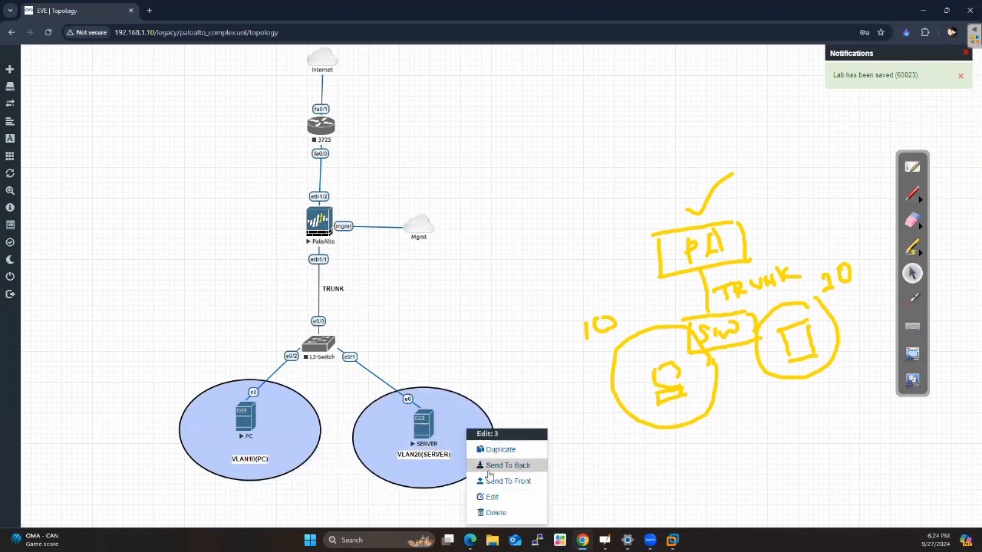
{"action": "left_click", "coordinate": [491, 497]}
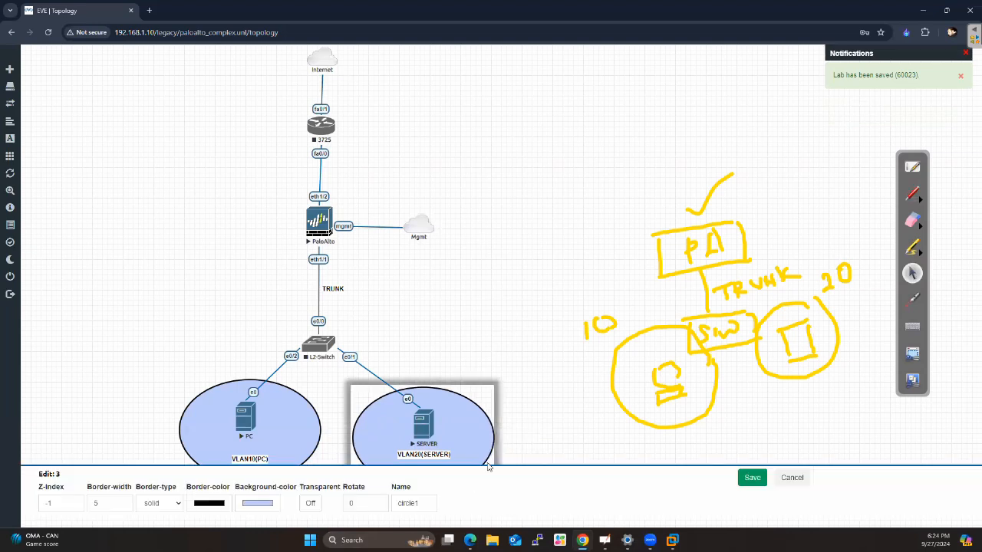
{"action": "left_click", "coordinate": [259, 504]}
{"action": "left_click", "coordinate": [280, 449]}
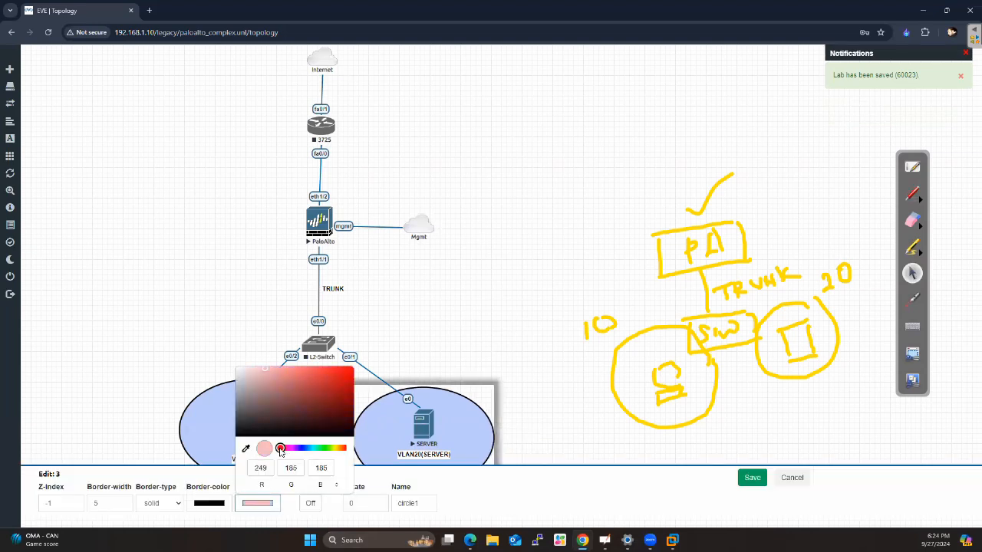
{"action": "left_click", "coordinate": [748, 478]}
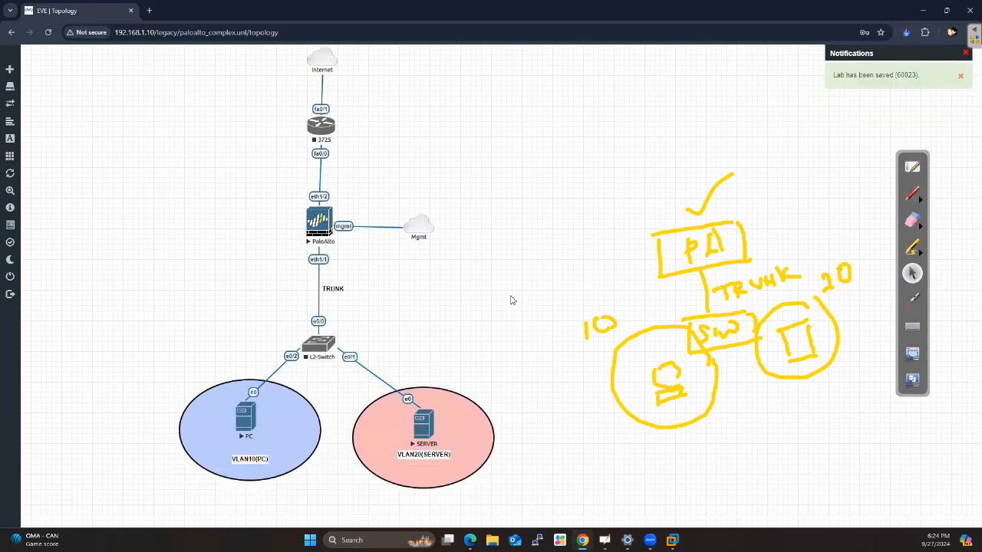
Start the L2-Switch node
{"action": "right_click", "coordinate": [321, 346]}
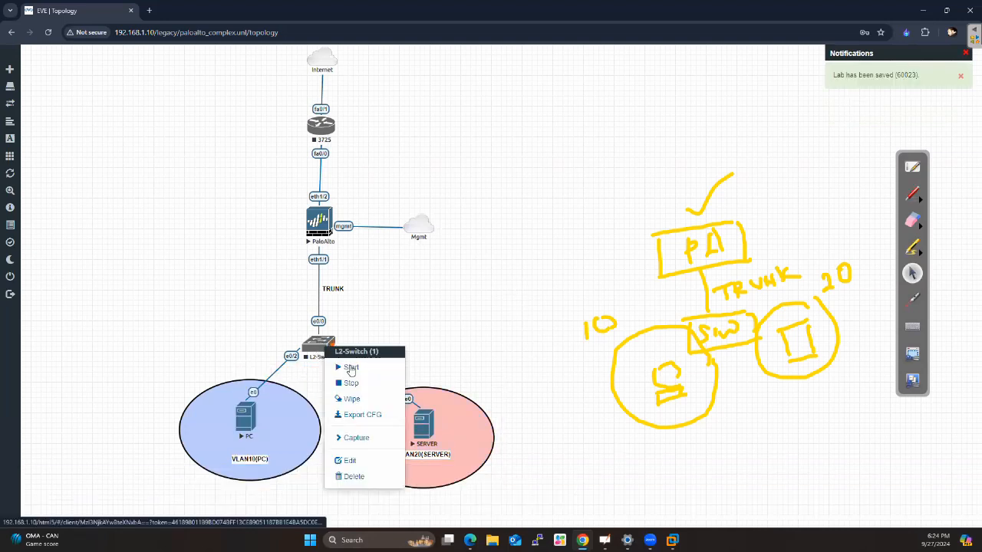
{"action": "left_click", "coordinate": [351, 368]}
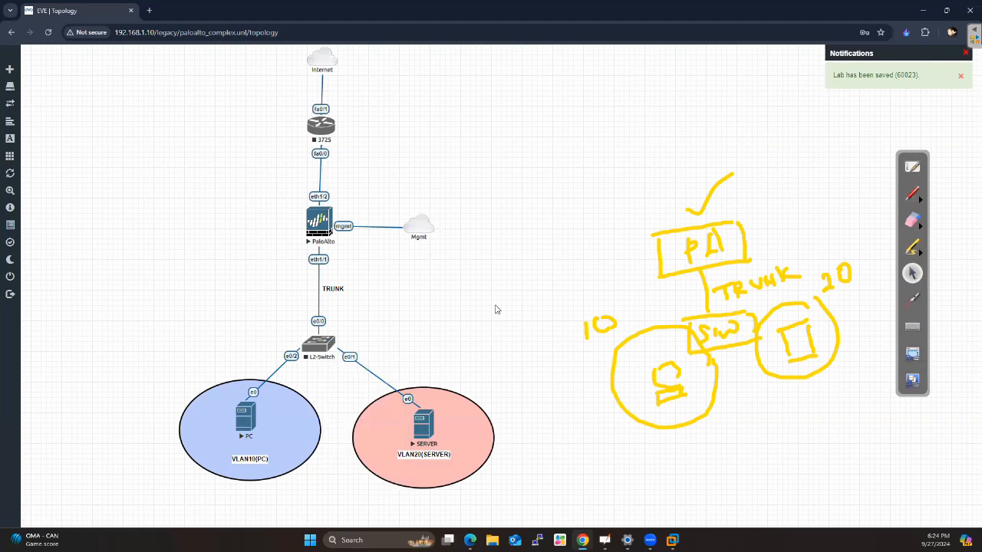
{"action": "right_click", "coordinate": [249, 421]}
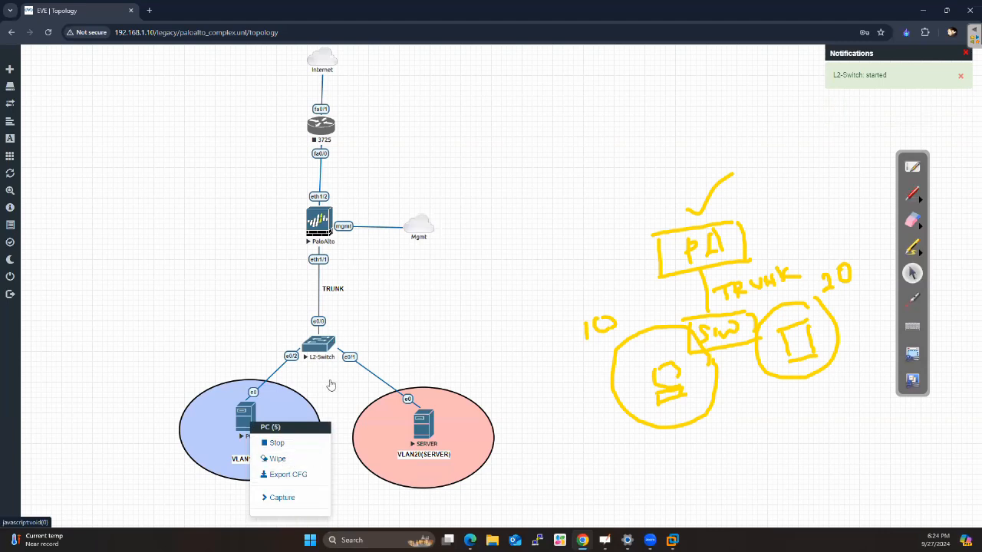
{"action": "left_click", "coordinate": [474, 317]}
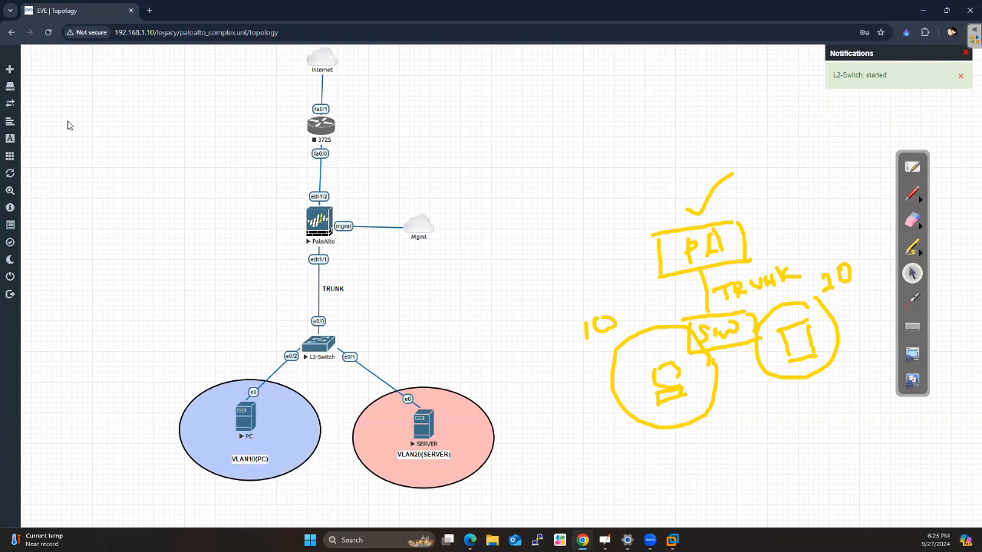
Add the text label 192.168.10.0/24 and place it above the PC's VLAN10 circle
{"action": "mouse_move", "coordinate": [30, 71]}
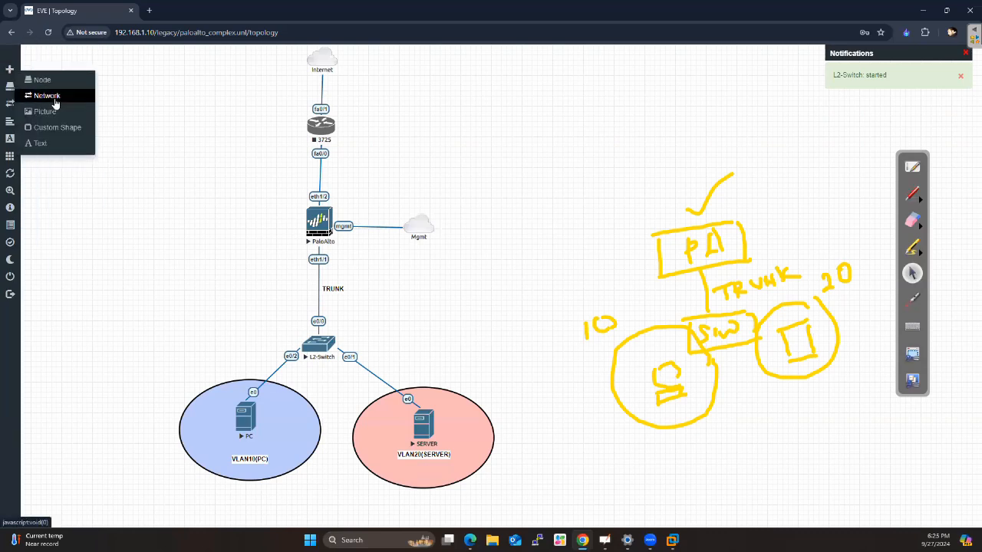
{"action": "left_click", "coordinate": [42, 148]}
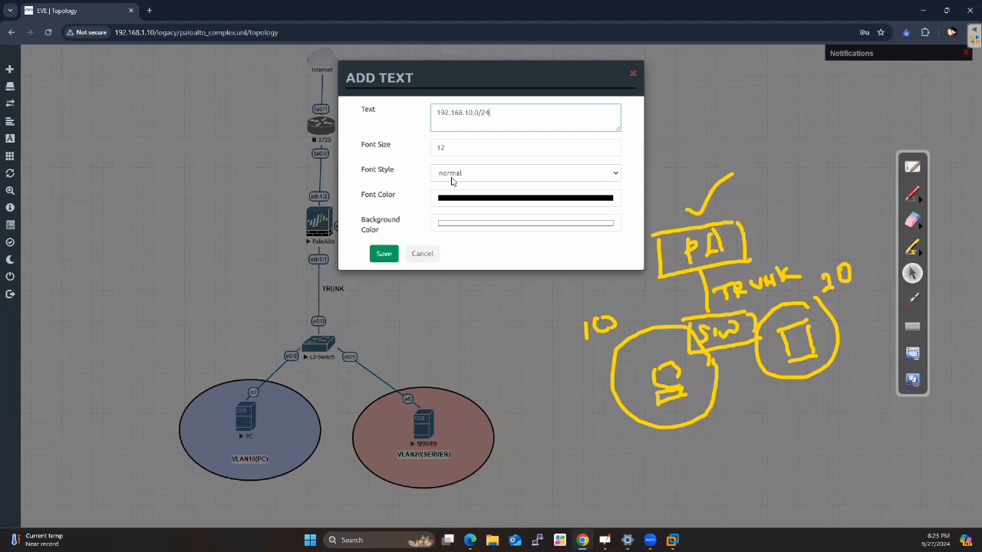
{"action": "left_click", "coordinate": [383, 253]}
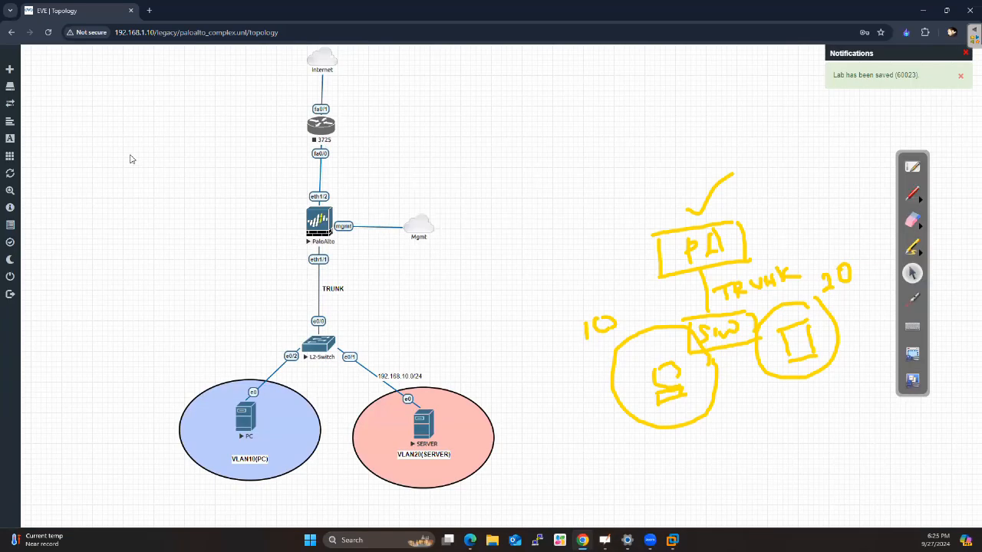
{"action": "left_click_drag", "start_coordinate": [412, 374], "coordinate": [256, 359]}
Add the text label 192.168.20.0/24 and place it above SERVER's VLAN20 circle
{"action": "left_click", "coordinate": [33, 72]}
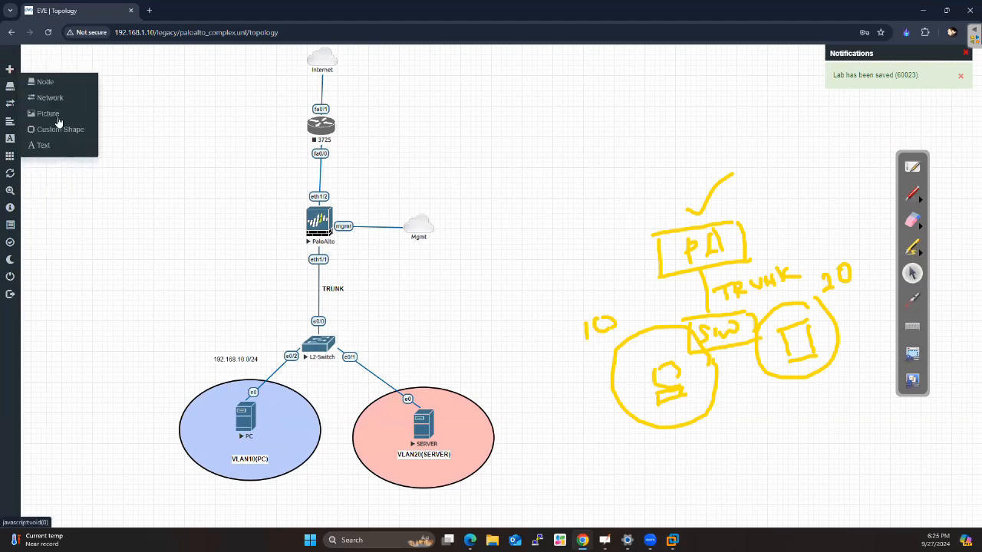
{"action": "left_click", "coordinate": [43, 145]}
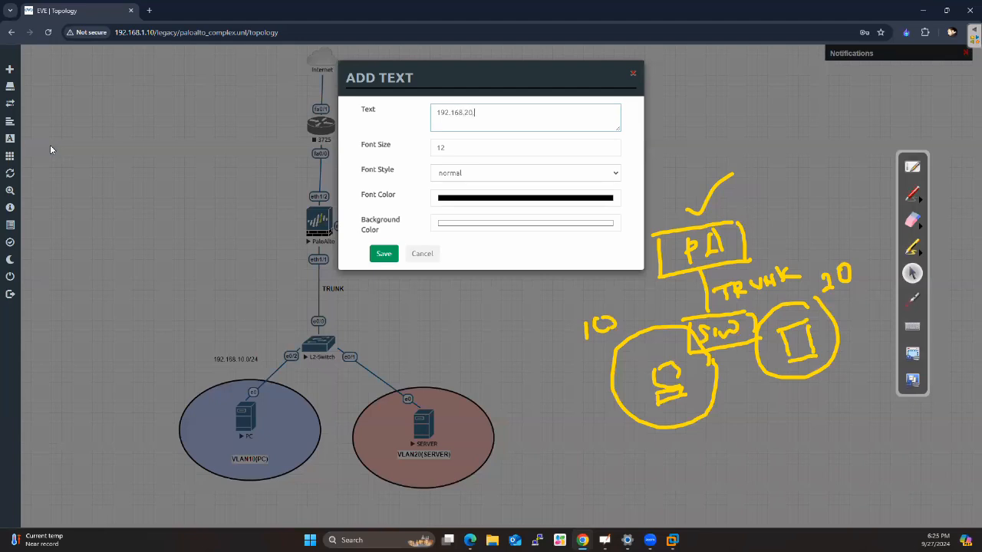
{"action": "left_click", "coordinate": [382, 254]}
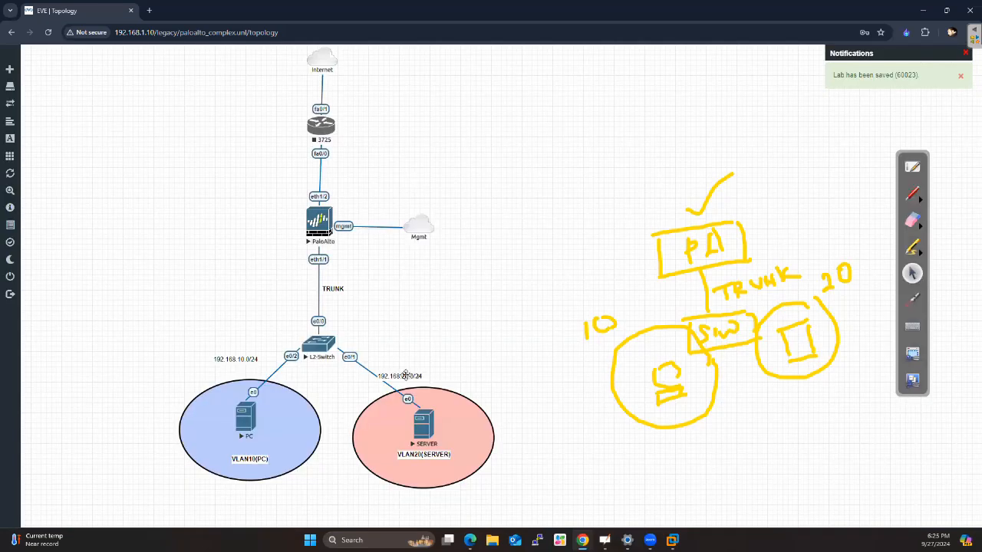
{"action": "left_click_drag", "start_coordinate": [405, 374], "coordinate": [420, 353]}
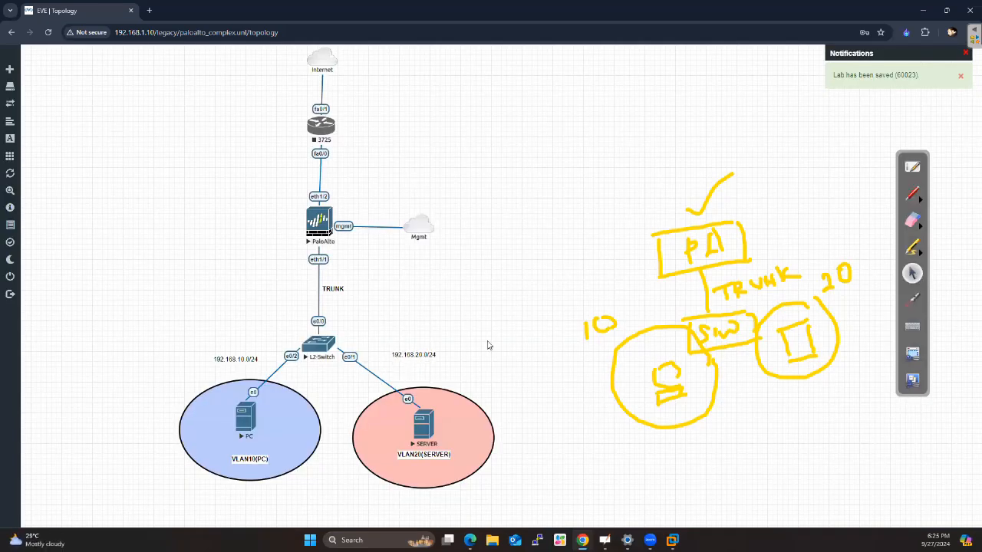
Try to reposition the 192.168.20.0/24 label, and delete that label from the topology
{"action": "mouse_move", "coordinate": [434, 355]}
{"action": "left_mouse_down"}
{"action": "mouse_move", "coordinate": [465, 370]}
{"action": "mouse_move", "coordinate": [427, 351]}
{"action": "mouse_move", "coordinate": [441, 351]}
{"action": "mouse_move", "coordinate": [420, 352]}
{"action": "left_mouse_up"}
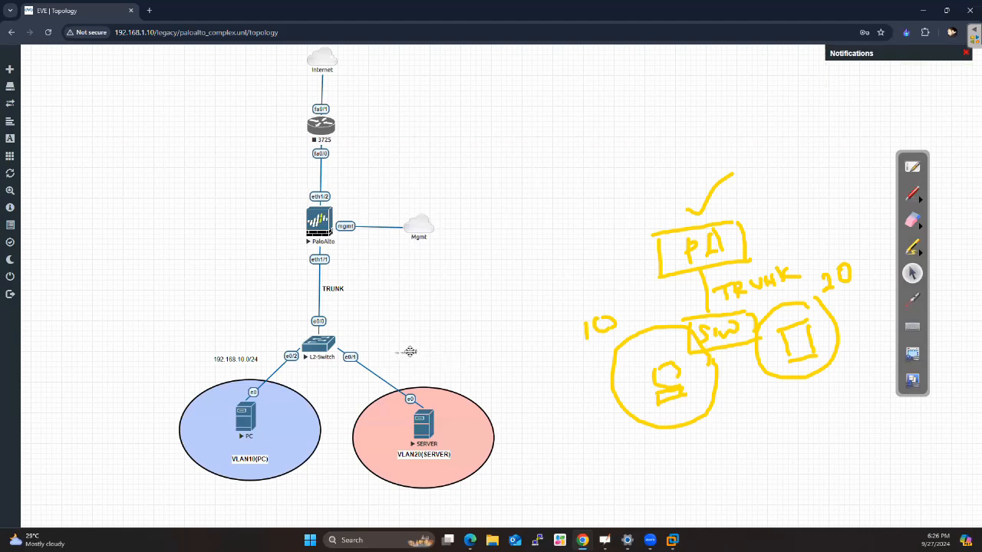
{"action": "left_click_drag", "start_coordinate": [419, 352], "coordinate": [410, 314]}
{"action": "right_click", "coordinate": [451, 352]}
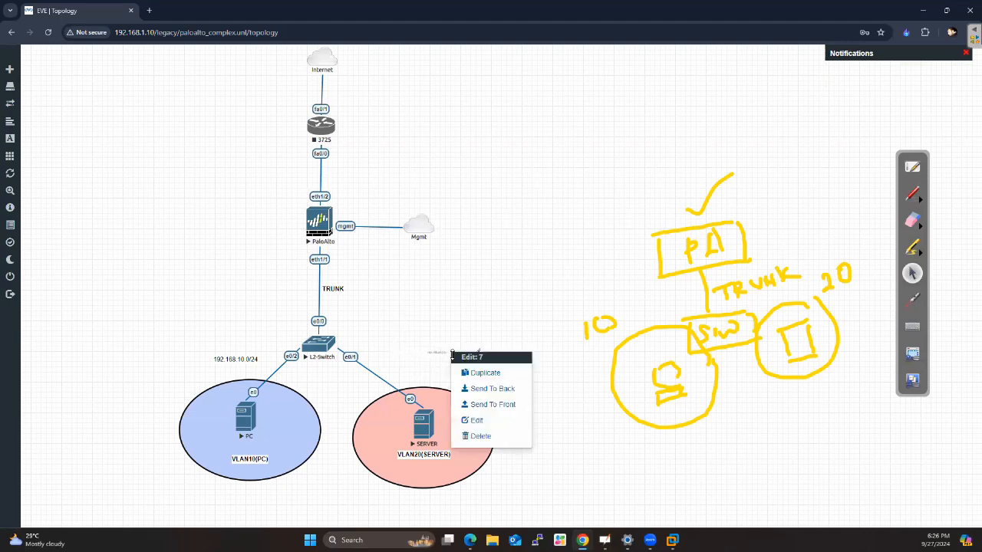
{"action": "left_click", "coordinate": [480, 436]}
{"action": "left_click", "coordinate": [458, 130]}
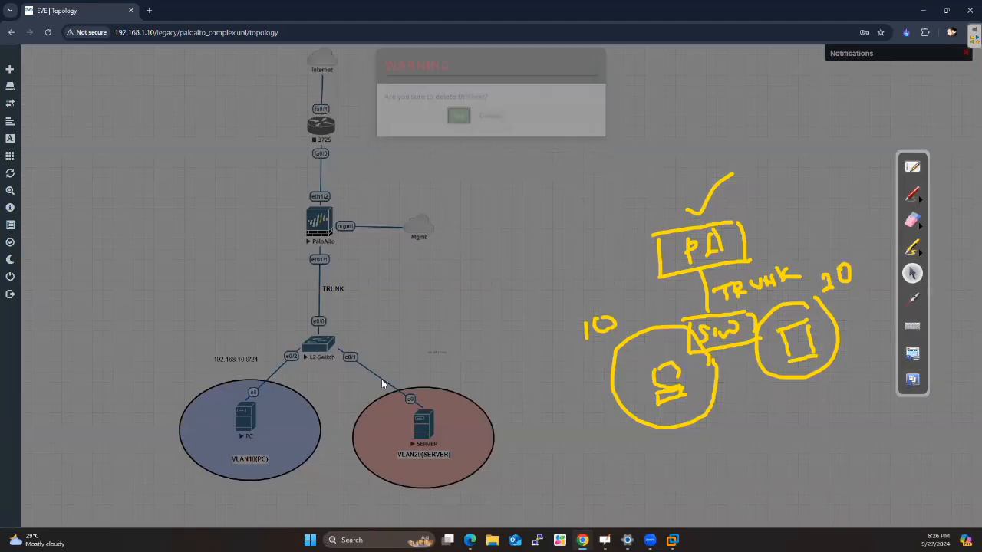
Duplicate the 192.168.10.0/24 label and place the copy above SERVER's VLAN20 circle
{"action": "right_click", "coordinate": [240, 361]}
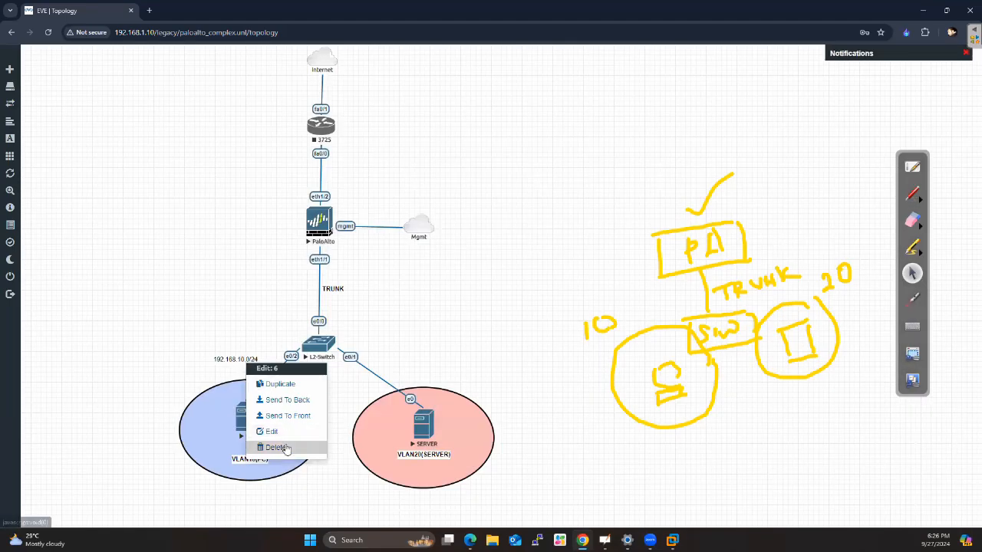
{"action": "left_click", "coordinate": [305, 383]}
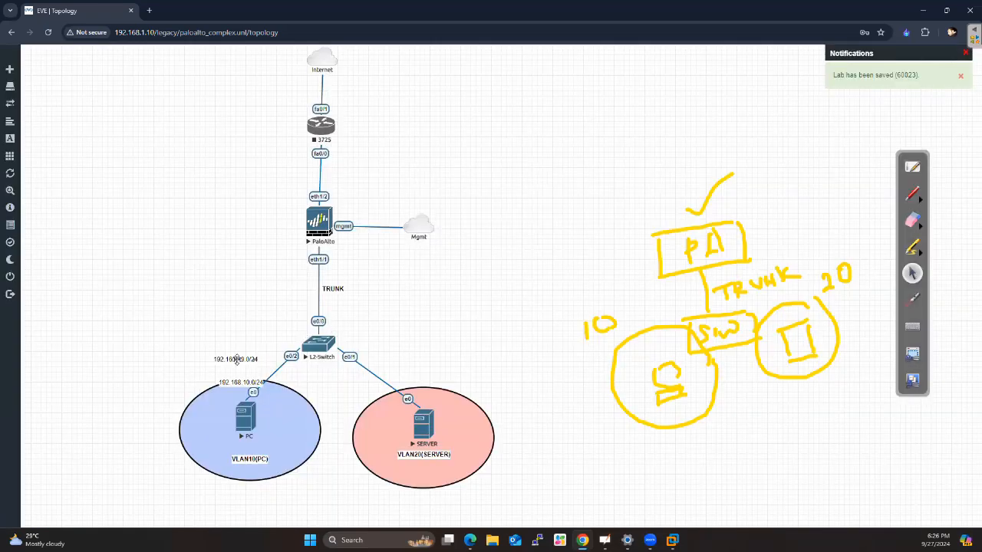
{"action": "left_click_drag", "start_coordinate": [240, 360], "coordinate": [417, 352]}
Edit the copied subnet label above SERVER to read 192.168.20.0/24
{"action": "double_click", "coordinate": [424, 350]}
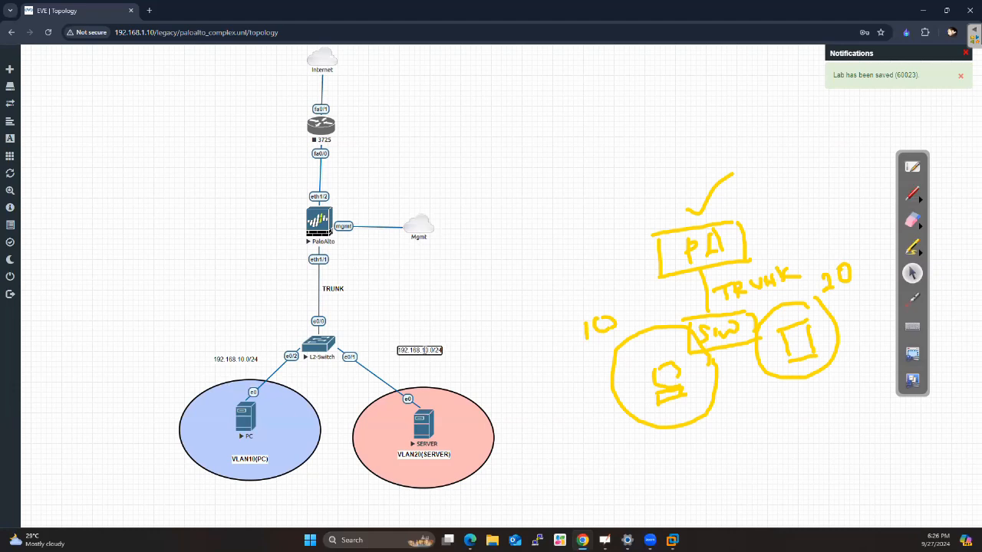
{"action": "right_click", "coordinate": [426, 350]}
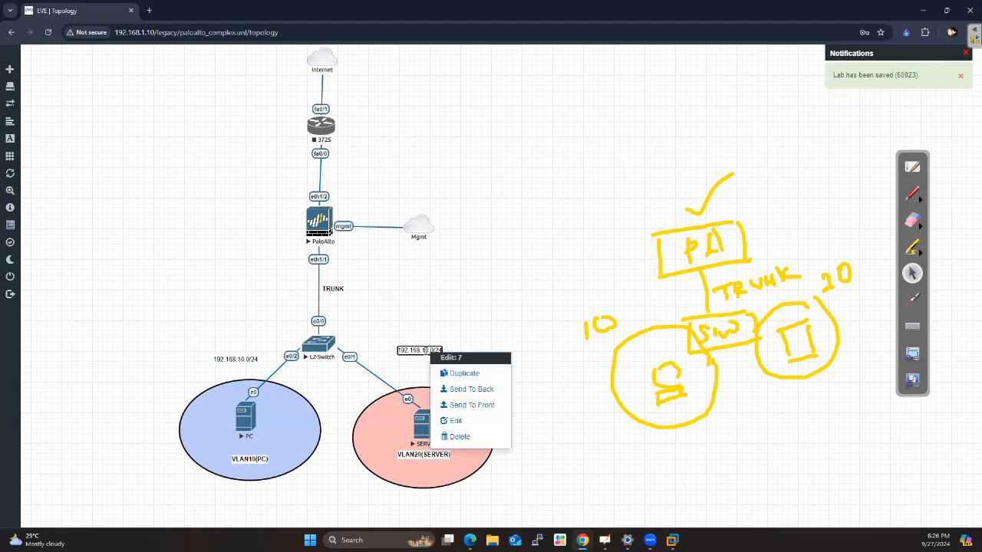
{"action": "key", "text": "BackSpace"}
{"action": "type", "text": "2"}
{"action": "left_click", "coordinate": [442, 330]}
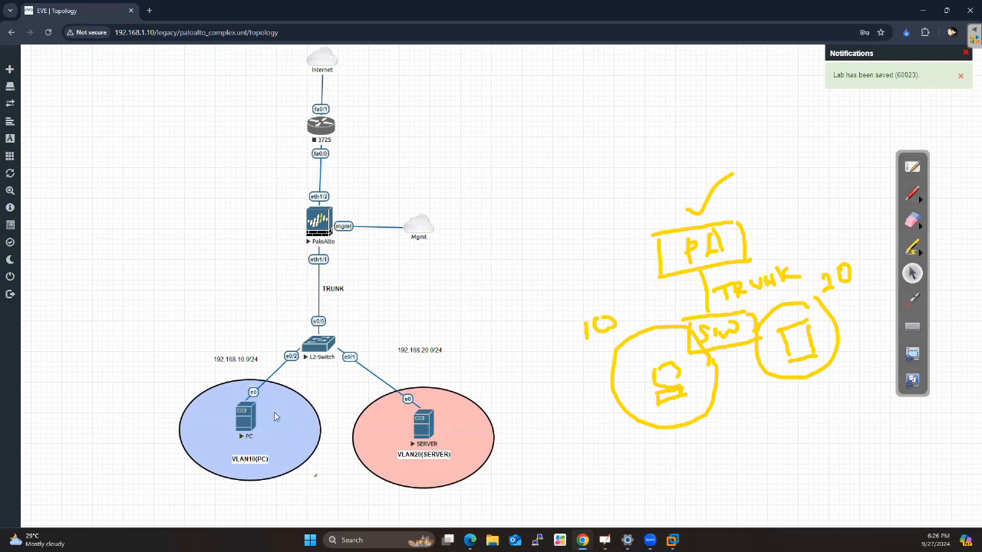
Open the PC node's console, clear the ink annotations from the screen and return to the normal pointer
{"action": "left_click", "coordinate": [247, 420]}
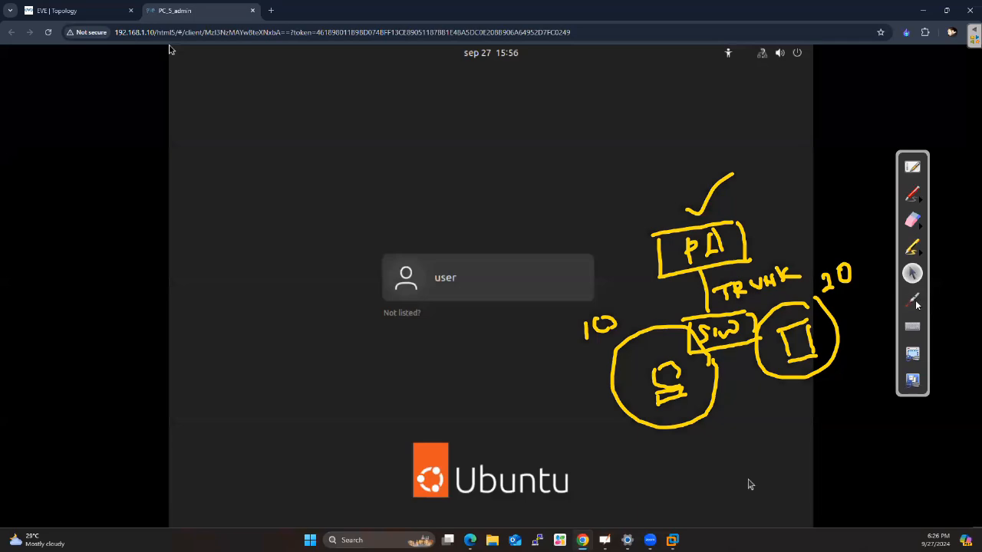
{"action": "left_click", "coordinate": [912, 299]}
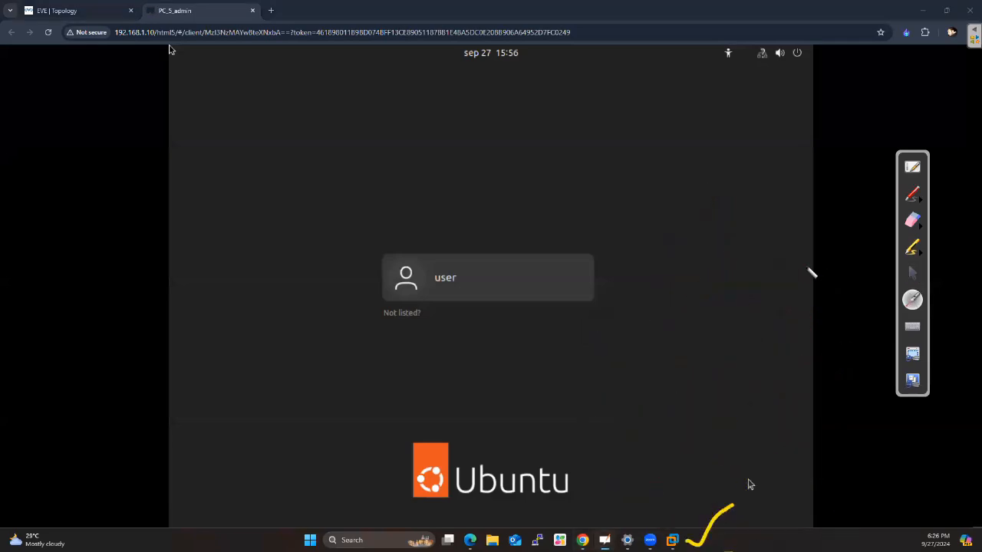
{"action": "left_click", "coordinate": [913, 273]}
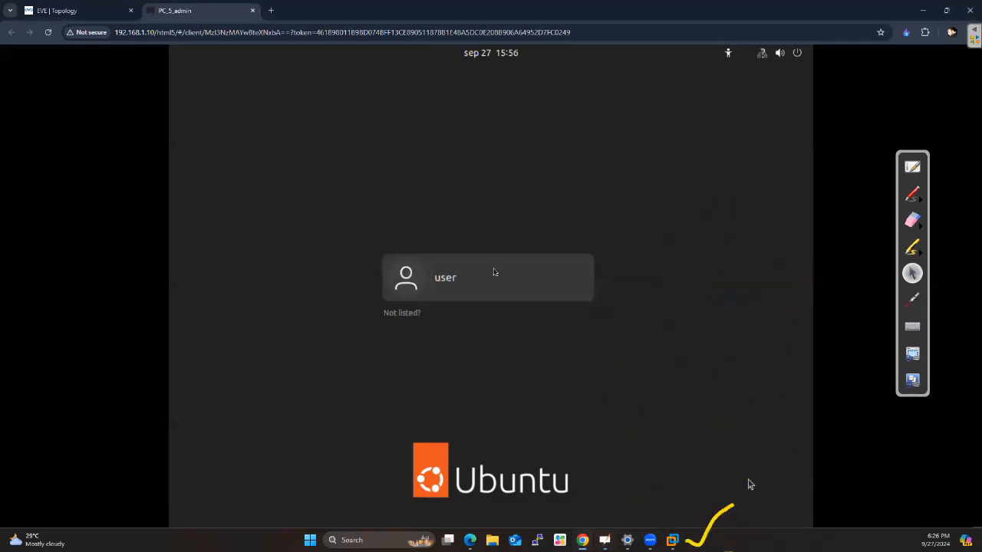
Select the user account on the PC's Ubuntu login screen and try to sign in with the account password
{"action": "left_click", "coordinate": [493, 278]}
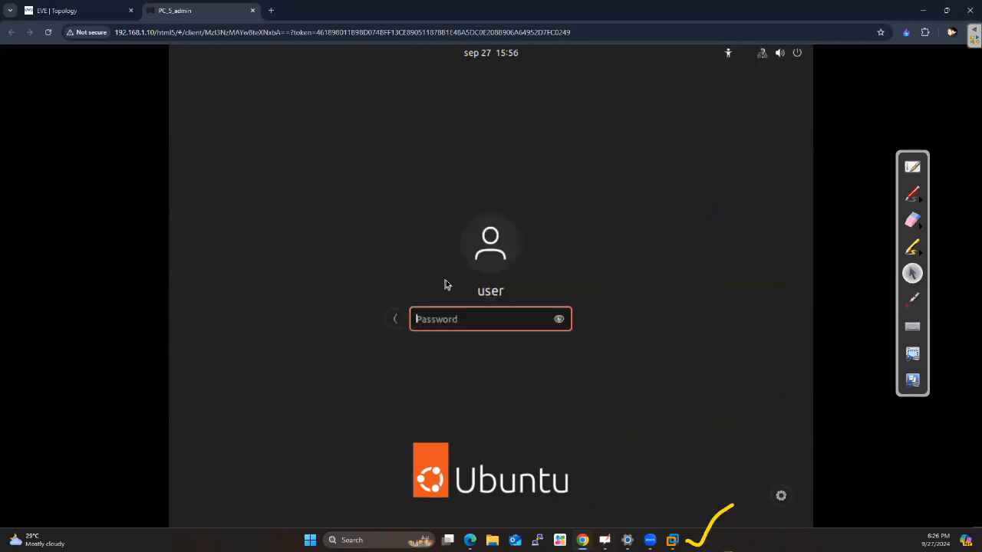
{"action": "type", "text": "*******"}
{"action": "key", "text": "Return"}
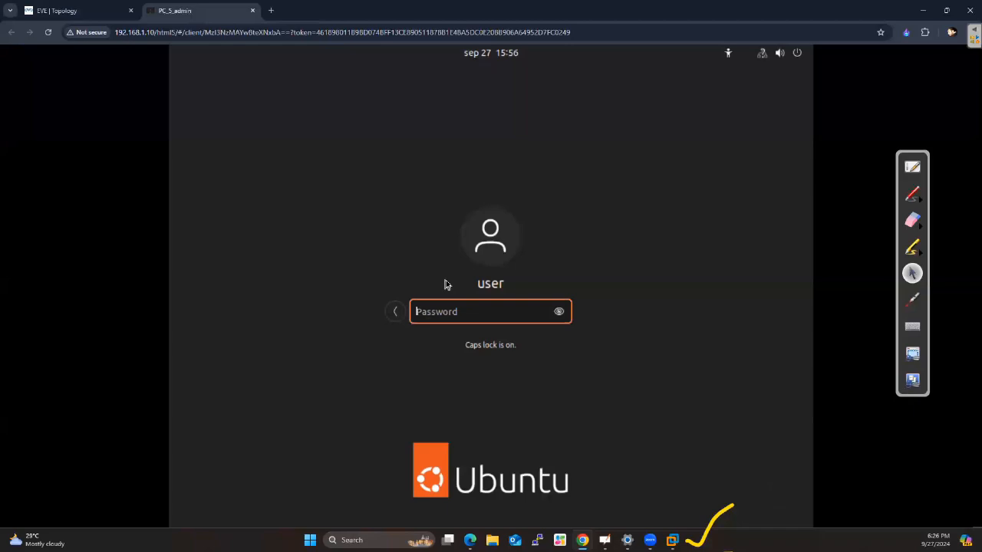
{"action": "key", "text": "Caps_Lock"}
{"action": "type", "text": "********"}
{"action": "key", "text": "Return"}
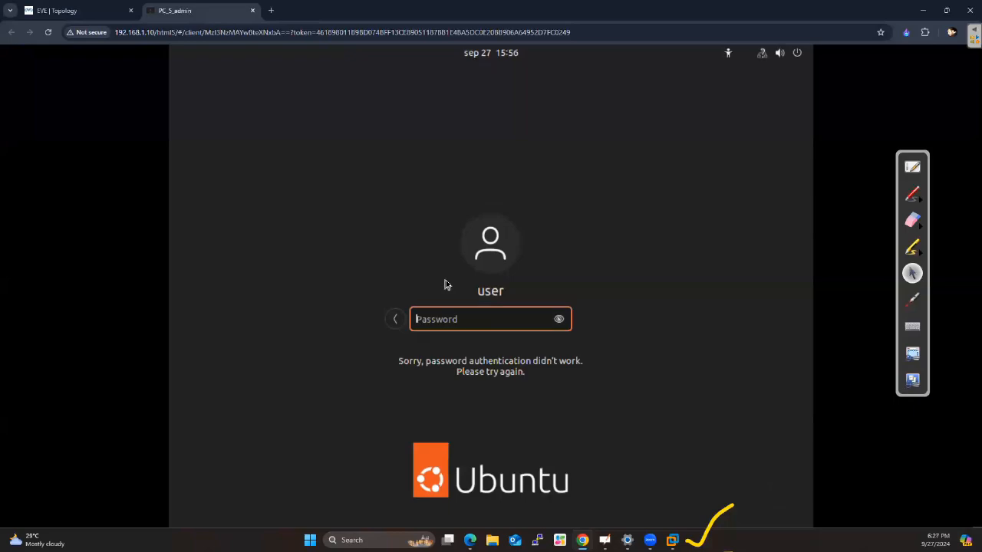
Re-enter the account password and log in to the PC's Ubuntu desktop
{"action": "type", "text": "*****"}
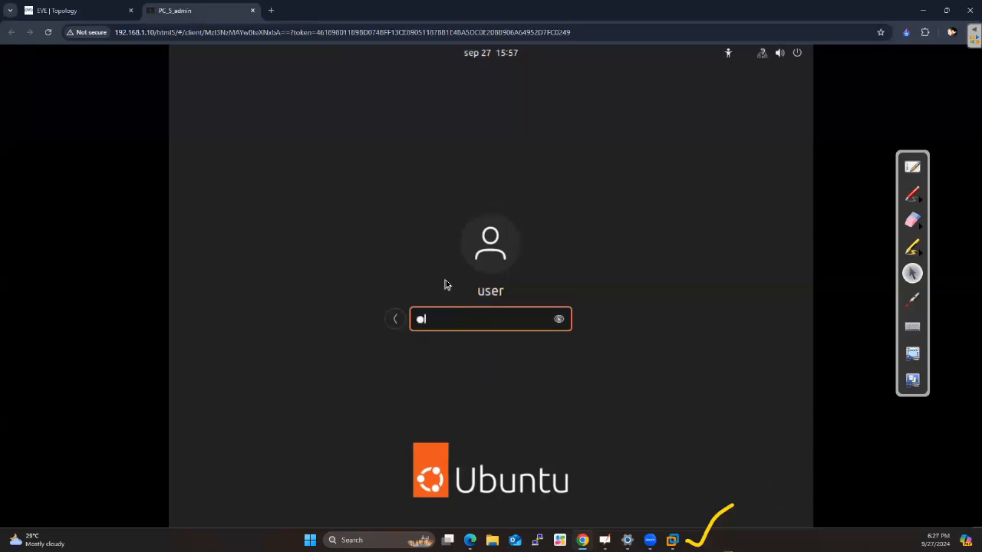
{"action": "type", "text": "**"}
{"action": "key", "text": "Return"}
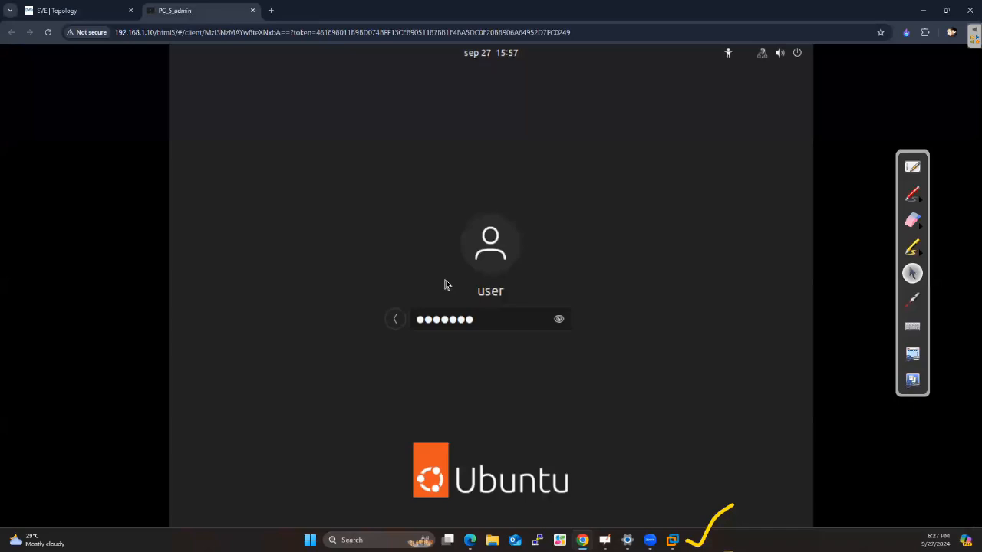
{"action": "key", "text": "Return"}
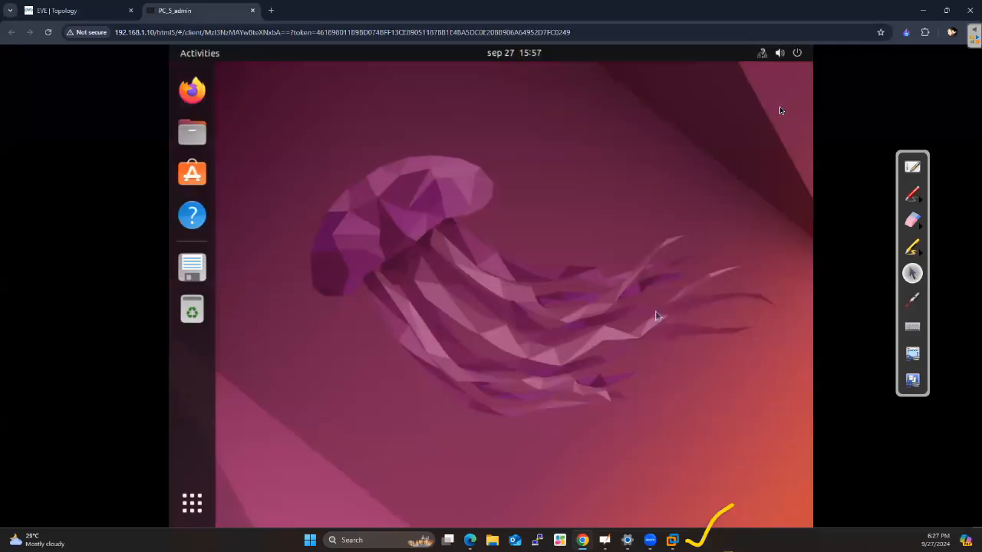
Open the IPv4 settings of the PC's wired network connection
{"action": "left_click", "coordinate": [796, 54]}
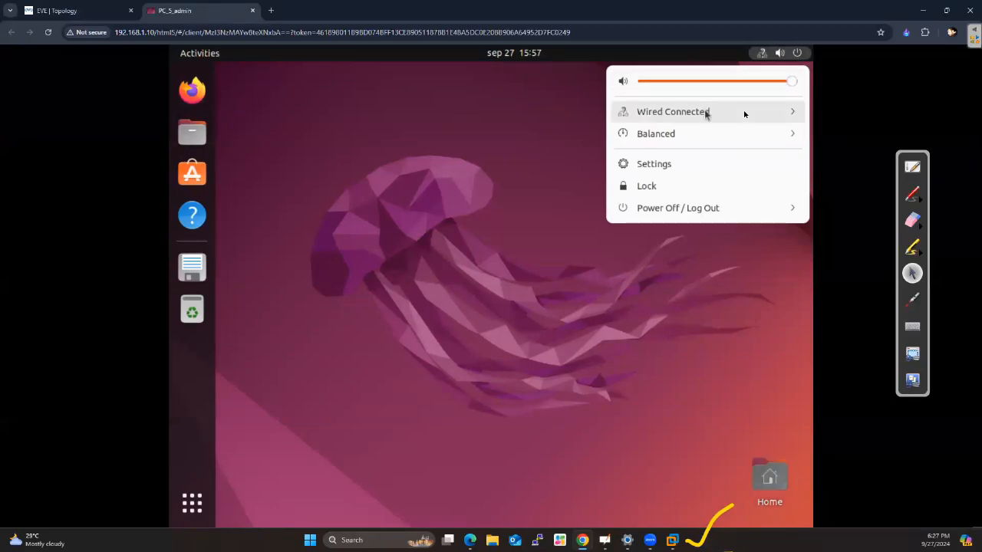
{"action": "left_click", "coordinate": [708, 112]}
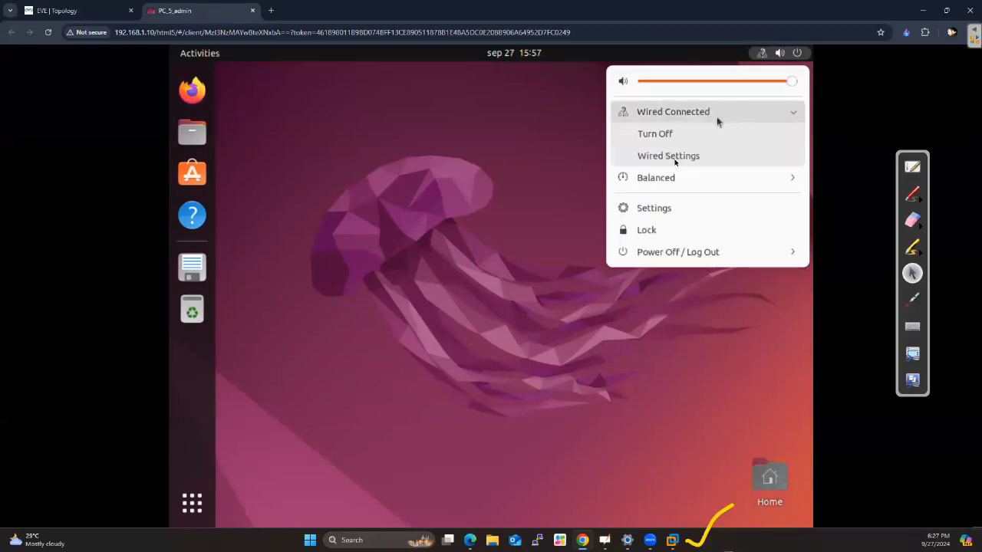
{"action": "left_click", "coordinate": [674, 156]}
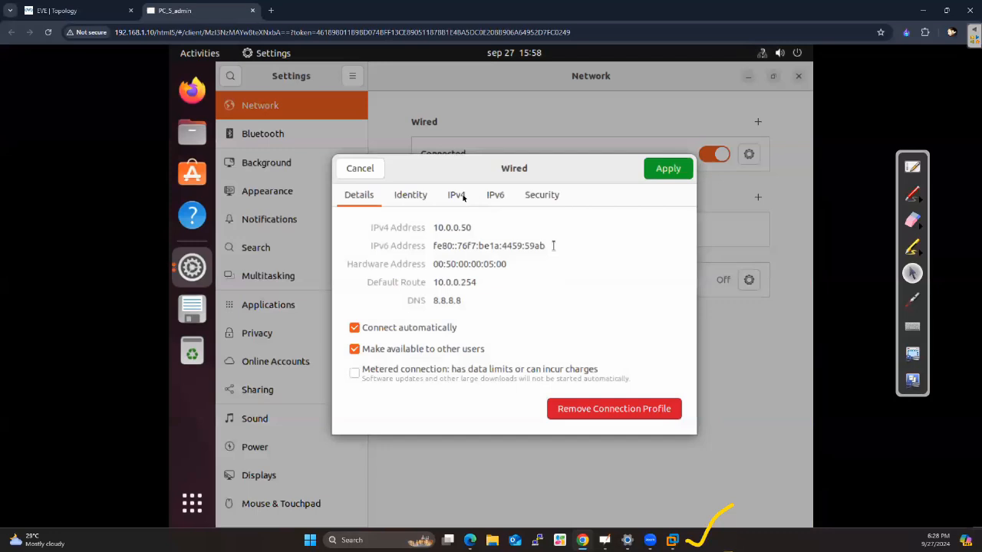
{"action": "left_click", "coordinate": [457, 196]}
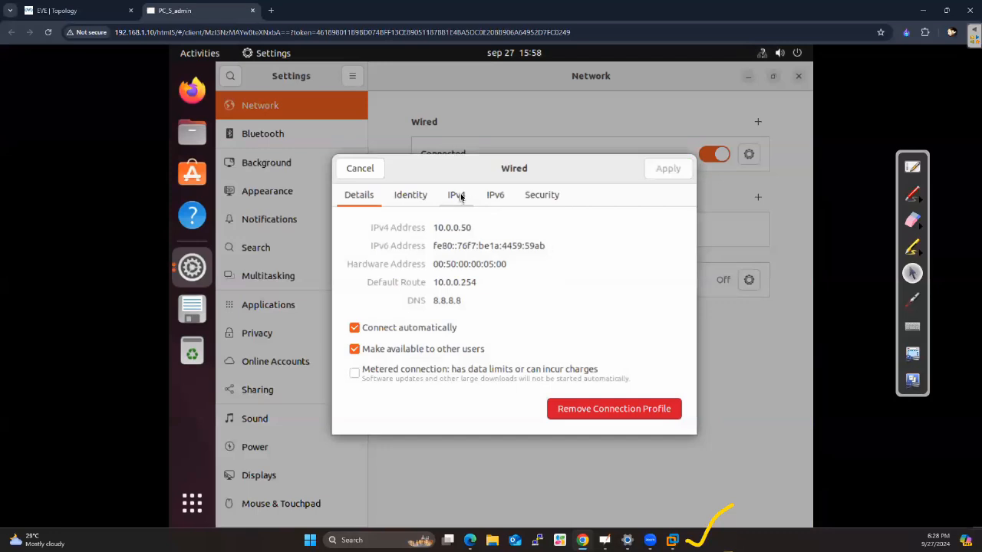
Set the PC's manual IPv4 address to 192.168.10.50
{"action": "left_click_drag", "start_coordinate": [405, 327], "coordinate": [314, 328]}
{"action": "key", "text": "Right"}
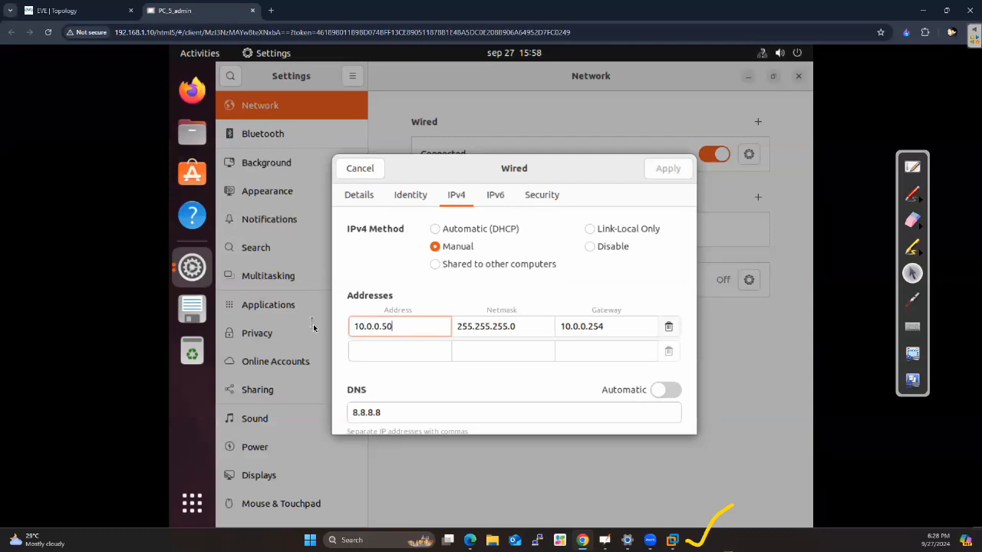
{"action": "key", "text": "BackSpace"}
{"action": "key", "text": "BackSpace"}
{"action": "key", "text": "BackSpace"}
{"action": "key", "text": "BackSpace"}
{"action": "key", "text": "BackSpace"}
{"action": "key", "text": "BackSpace"}
{"action": "key", "text": "BackSpace"}
{"action": "key", "text": "BackSpace"}
{"action": "key", "text": "BackSpace"}
{"action": "type", "text": "192."}
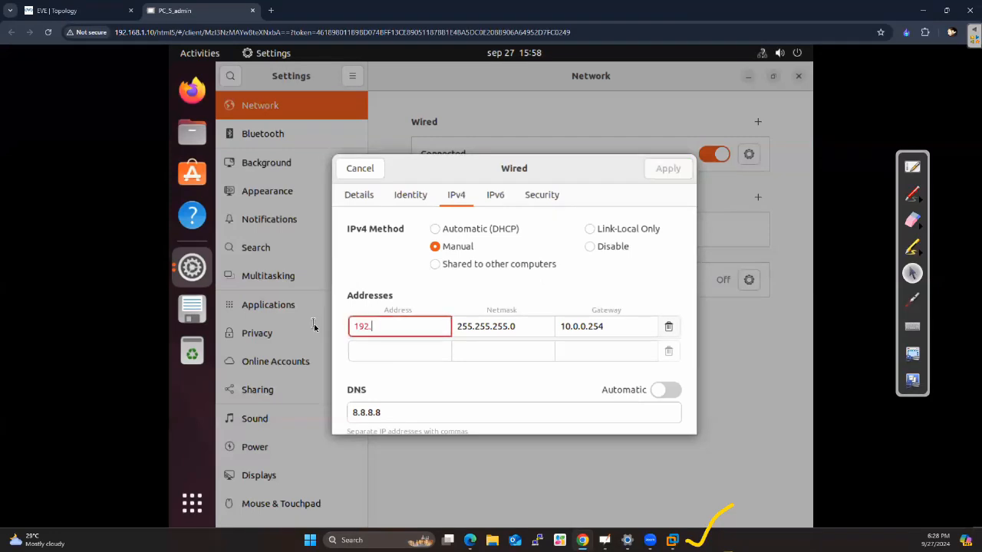
{"action": "type", "text": "168.10.50"}
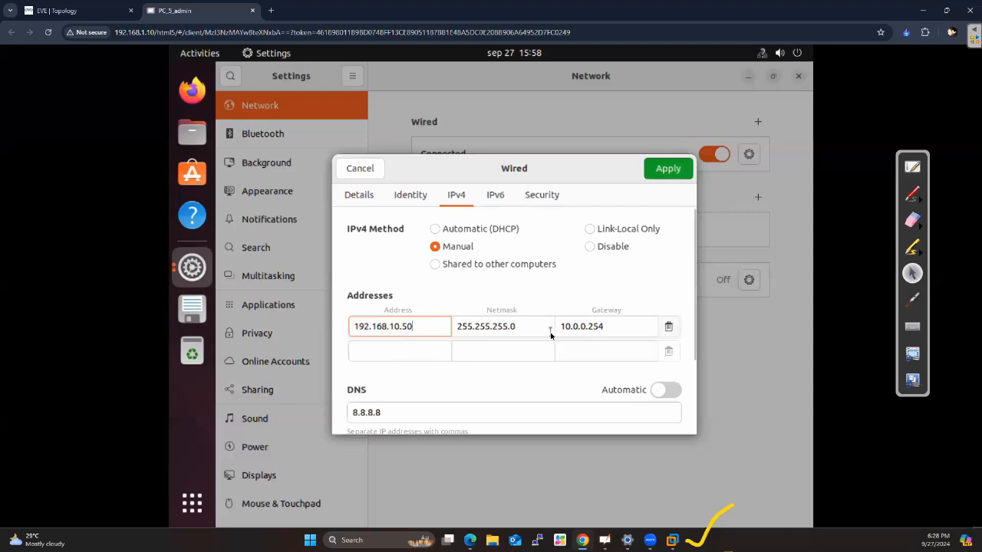
Set the PC's IPv4 gateway to 192.168.10.254 and apply the wired connection changes
{"action": "left_click", "coordinate": [606, 326]}
{"action": "key", "text": "BackSpace"}
{"action": "key", "text": "BackSpace"}
{"action": "key", "text": "BackSpace"}
{"action": "key", "text": "BackSpace"}
{"action": "key", "text": "BackSpace"}
{"action": "key", "text": "BackSpace"}
{"action": "key", "text": "BackSpace"}
{"action": "key", "text": "BackSpace"}
{"action": "key", "text": "BackSpace"}
{"action": "key", "text": "BackSpace"}
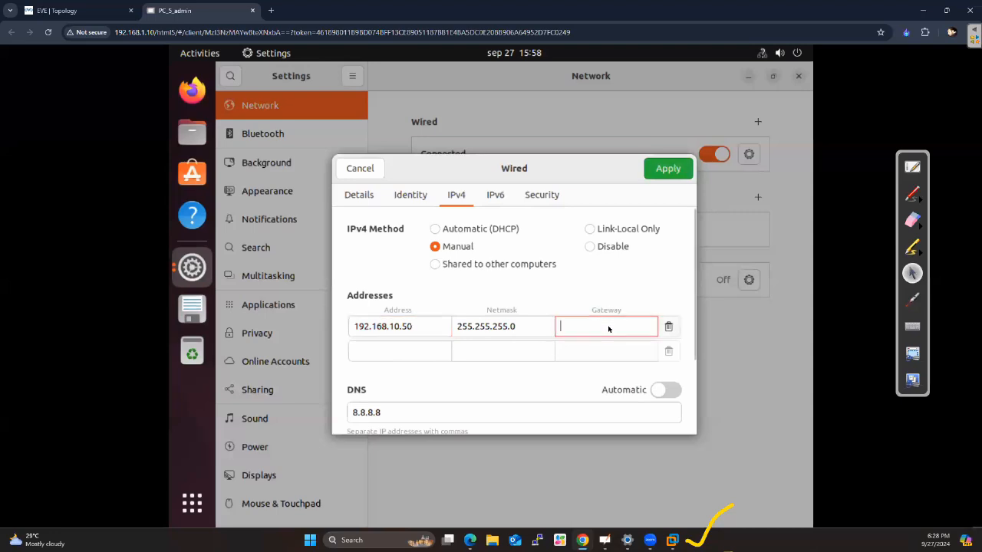
{"action": "type", "text": "192"}
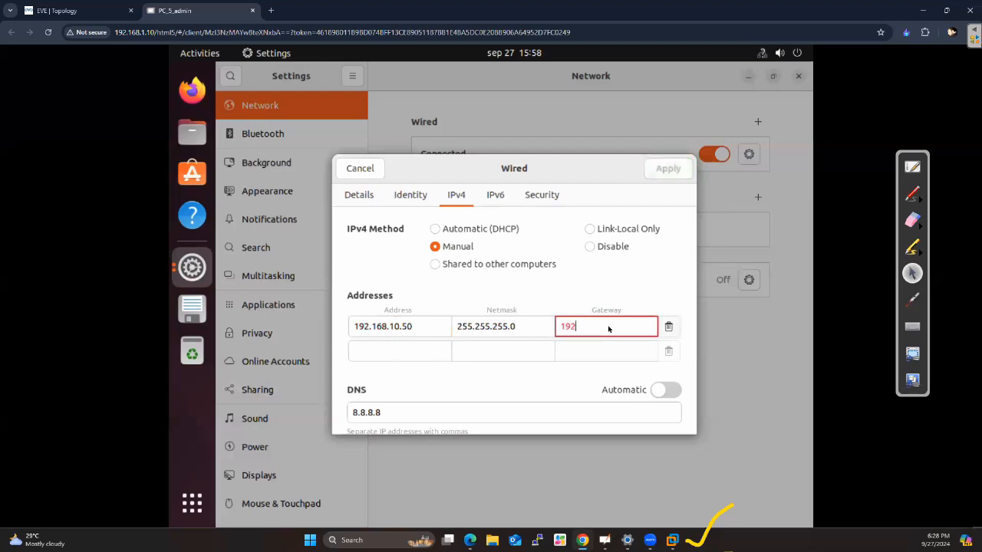
{"action": "type", "text": ".168.10.254"}
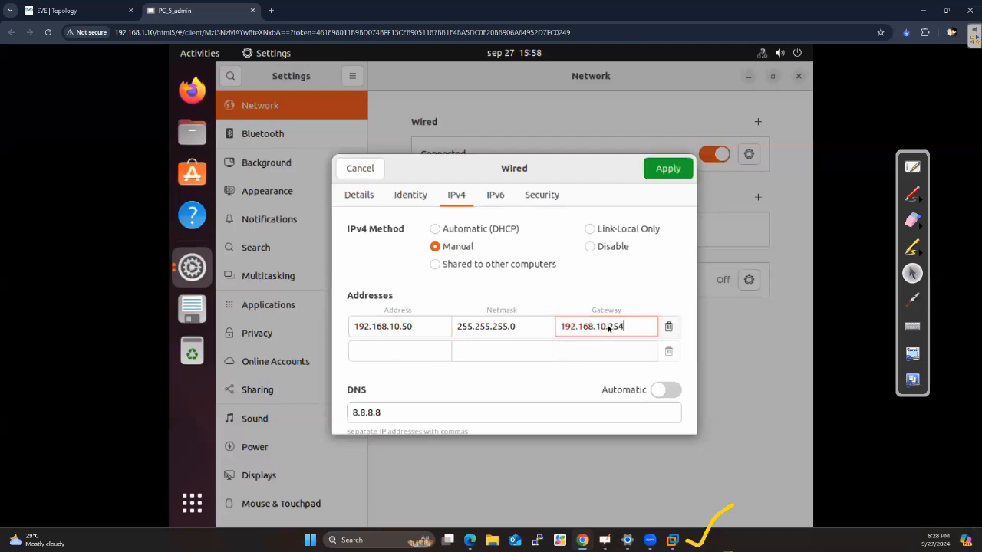
{"action": "scroll", "coordinate": [525, 374], "scroll_direction": "down", "scroll_amount": 1}
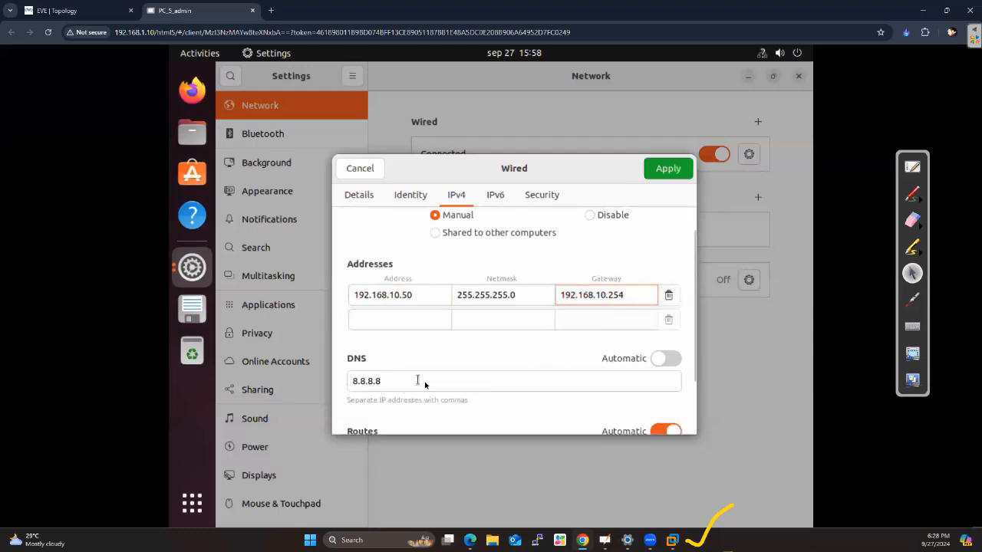
{"action": "scroll", "coordinate": [648, 268], "scroll_direction": "up", "scroll_amount": 1}
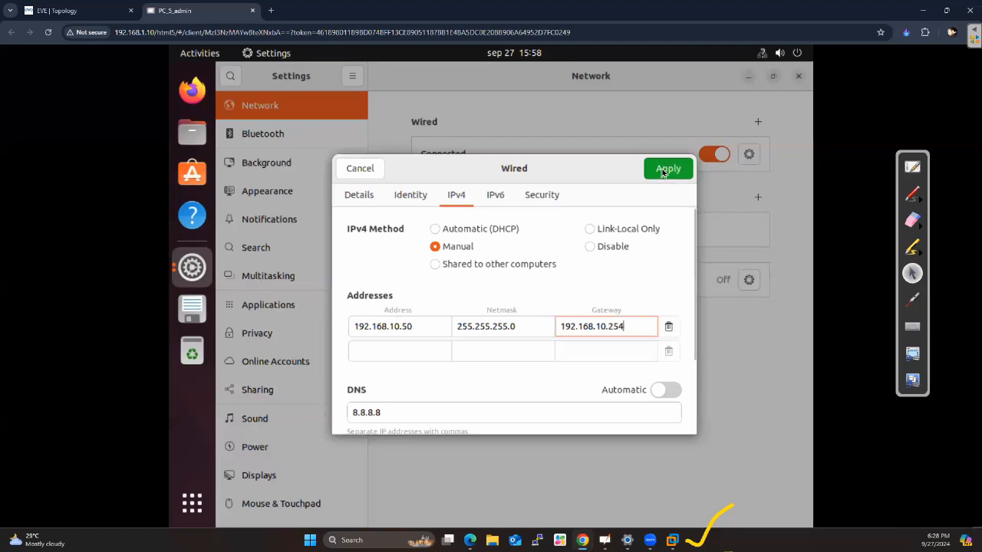
{"action": "left_click", "coordinate": [664, 172]}
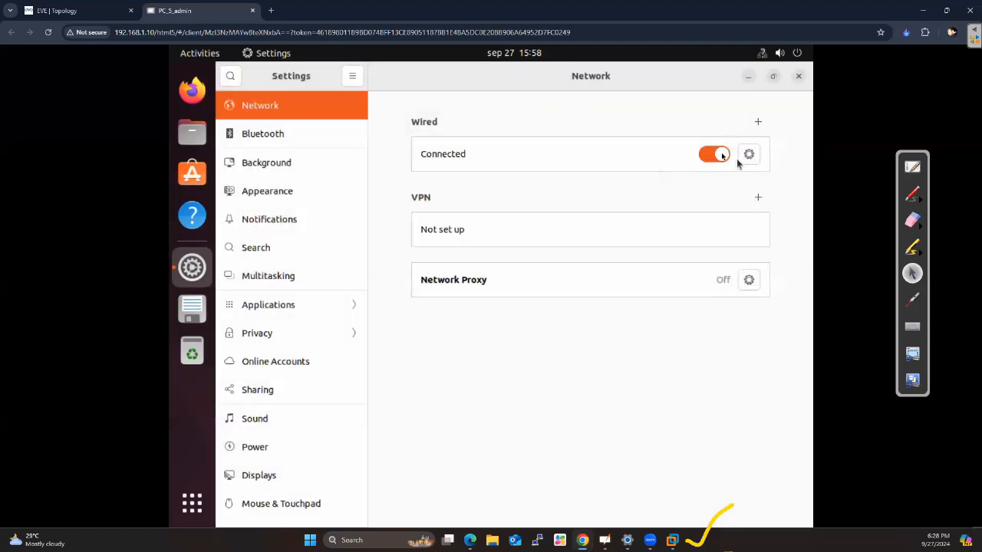
Switch the PC's wired connection off and back on, and close the network settings
{"action": "left_click", "coordinate": [718, 155]}
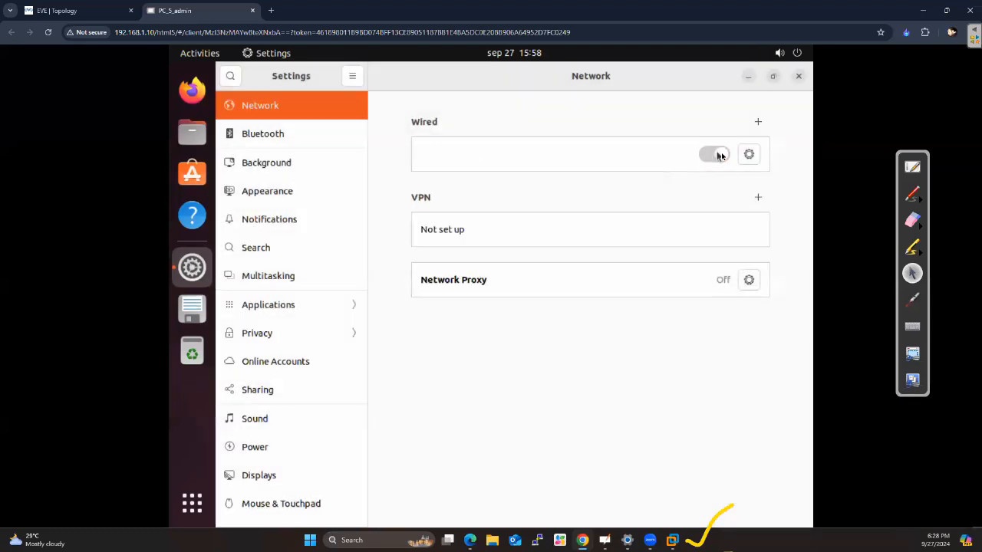
{"action": "left_click", "coordinate": [725, 156]}
{"action": "left_click", "coordinate": [797, 77]}
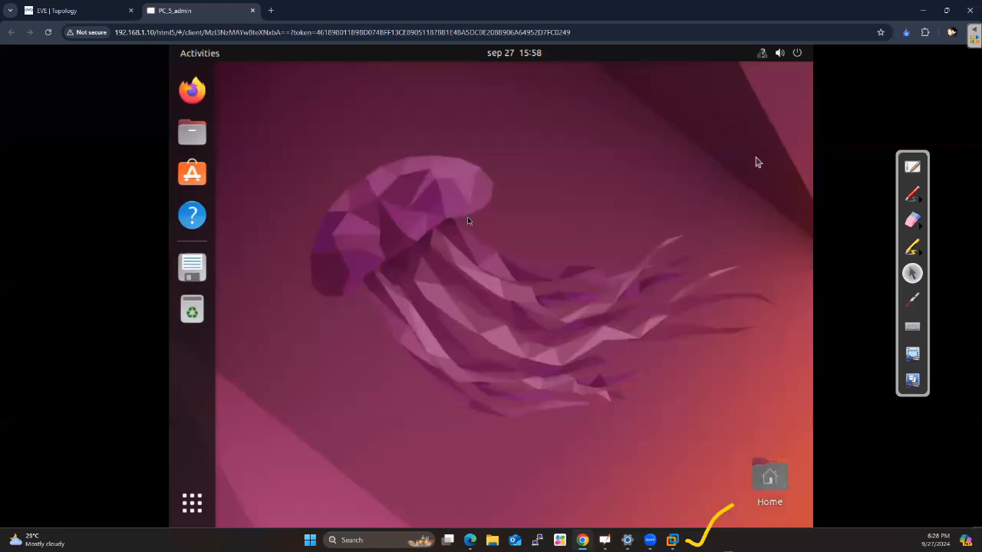
Open a terminal from the PC's desktop and run ip a to check the IPv4 address of ens3
{"action": "right_click", "coordinate": [467, 220]}
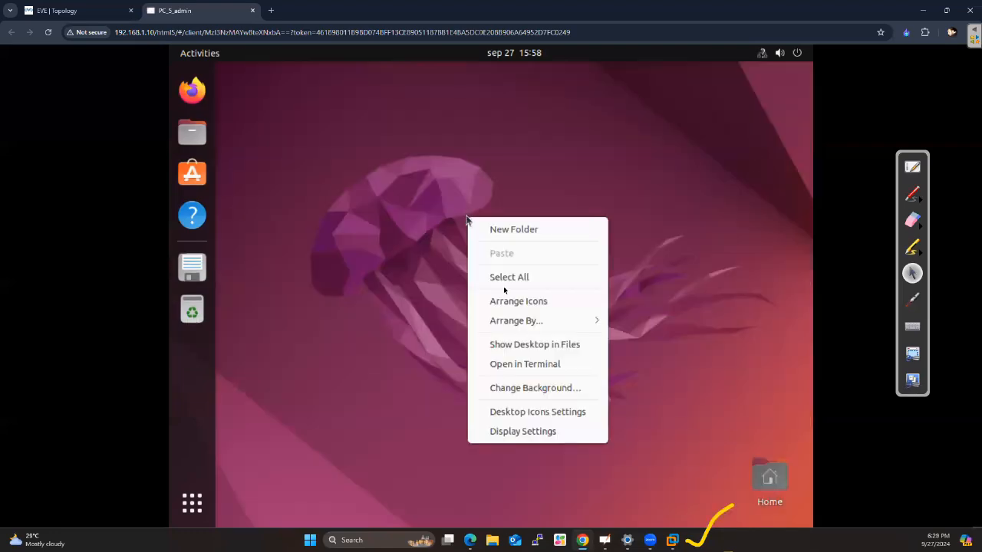
{"action": "left_click", "coordinate": [512, 366]}
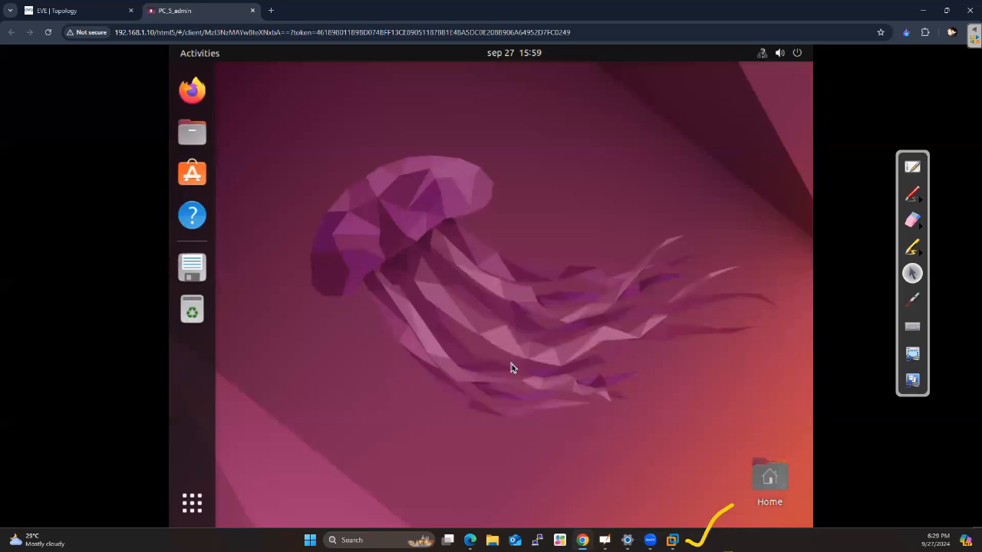
{"action": "type", "text": "ip a"}
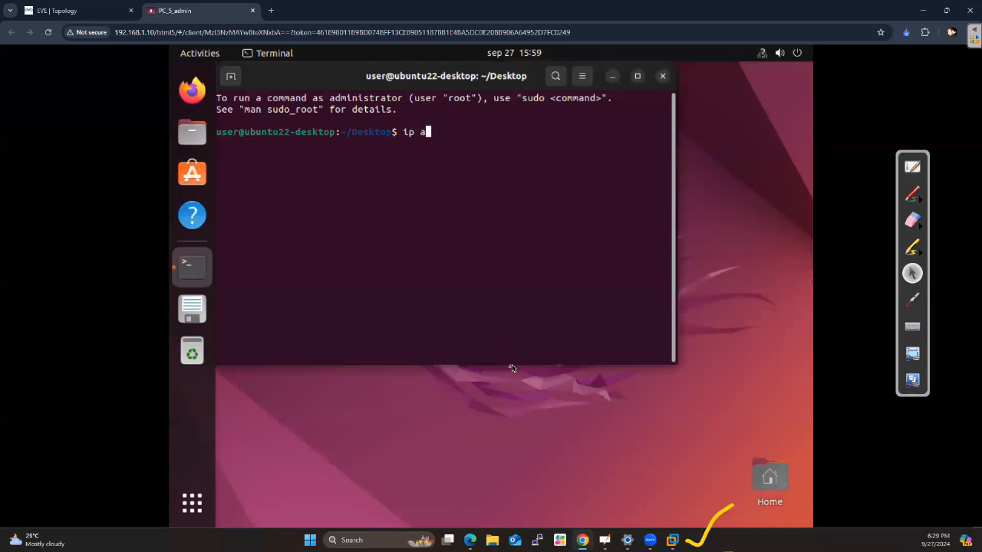
{"action": "key", "text": "Return"}
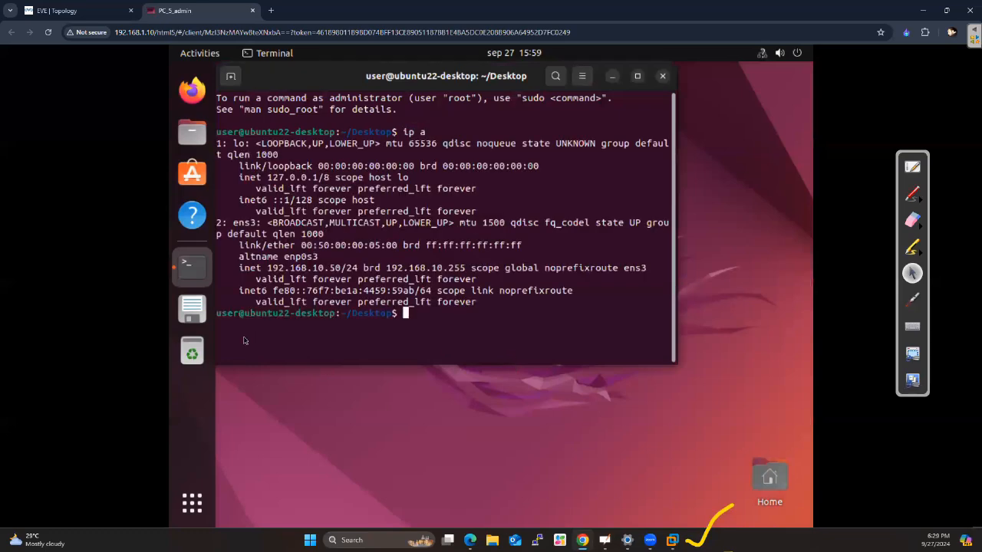
{"action": "left_click_drag", "start_coordinate": [329, 269], "coordinate": [308, 269]}
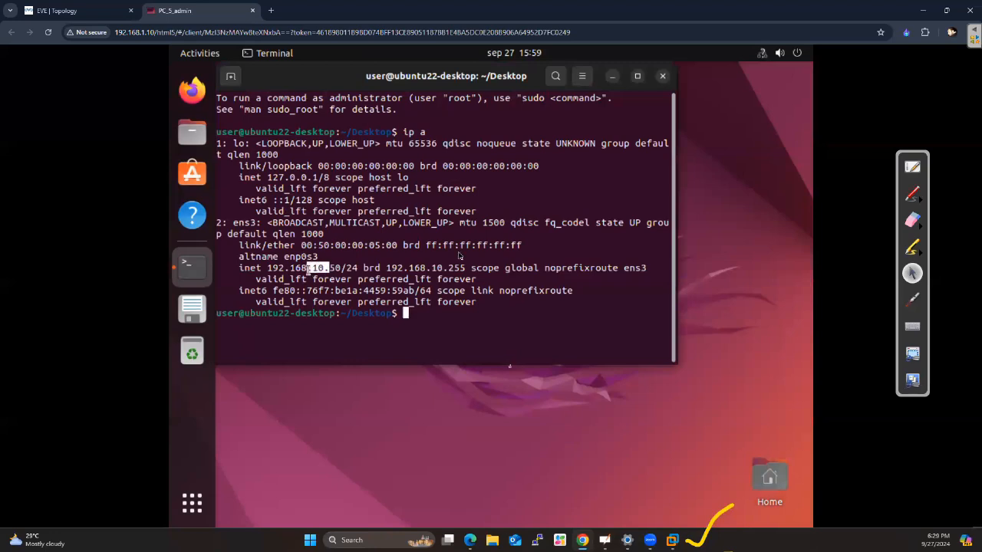
Open the SERVER node's console from the EVE topology and log in to its Ubuntu desktop with the account password
{"action": "left_click", "coordinate": [86, 11]}
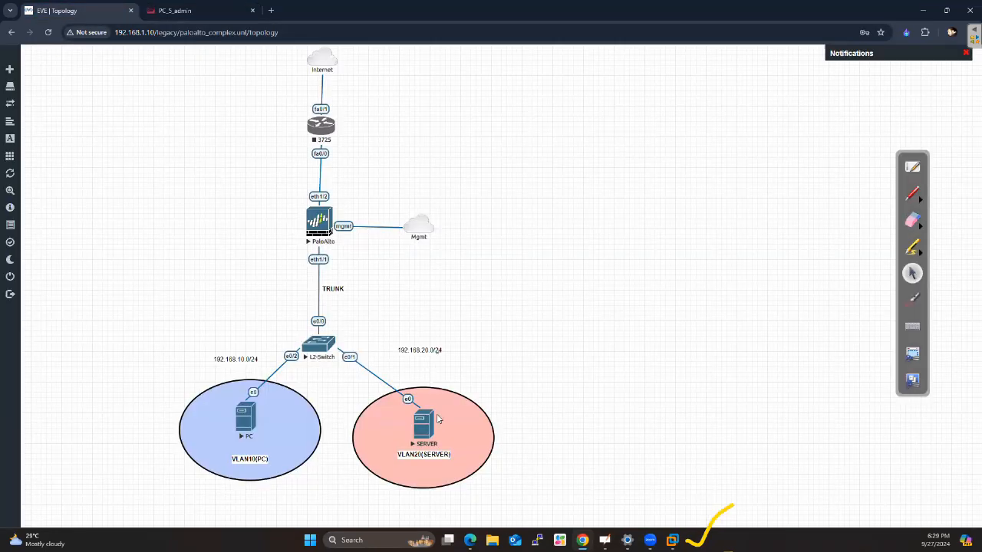
{"action": "left_click", "coordinate": [424, 428]}
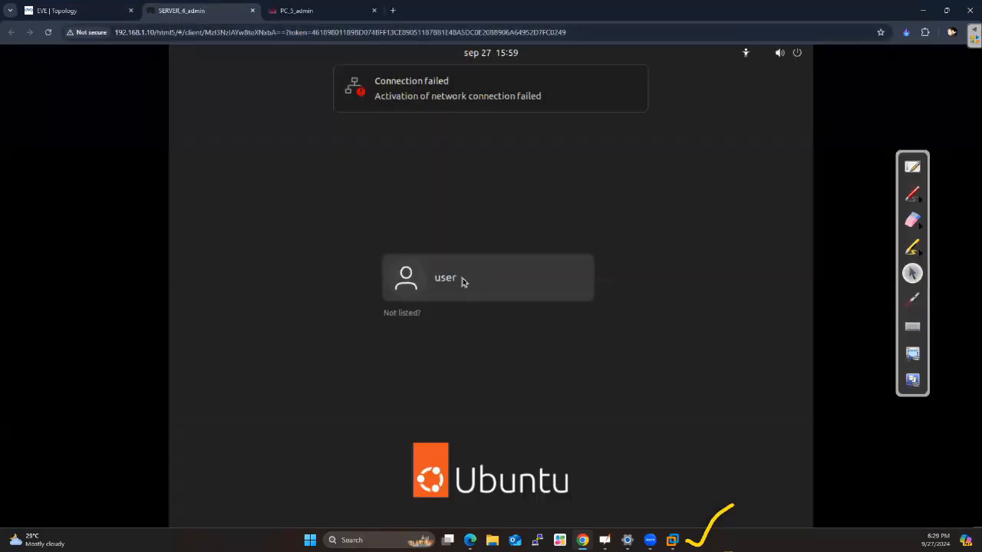
{"action": "left_click", "coordinate": [460, 281]}
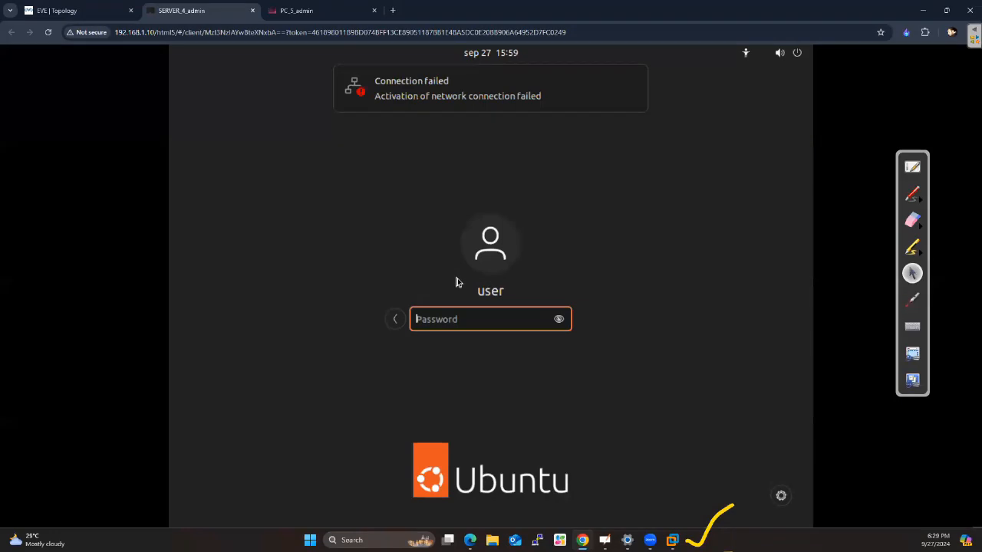
{"action": "type", "text": "1234567"}
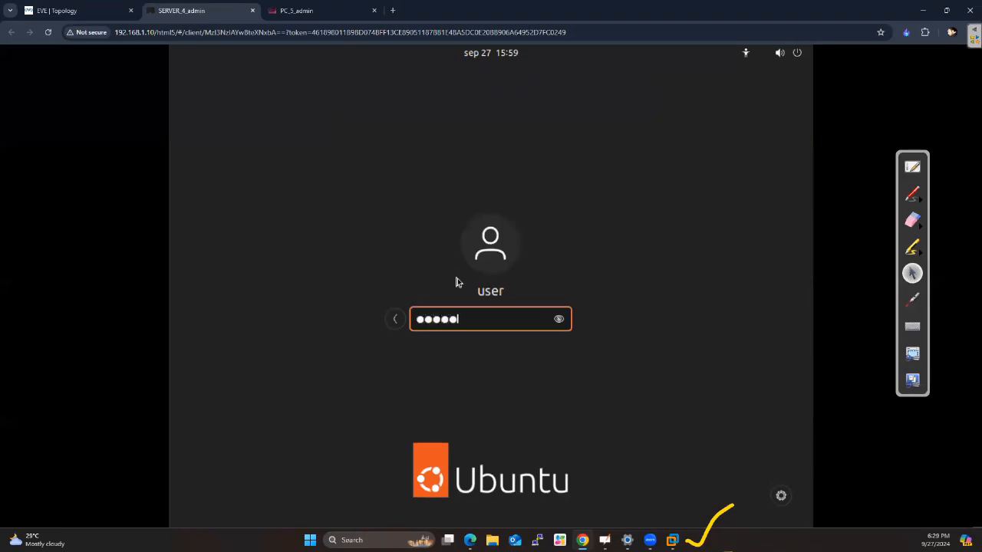
{"action": "key", "text": "Return"}
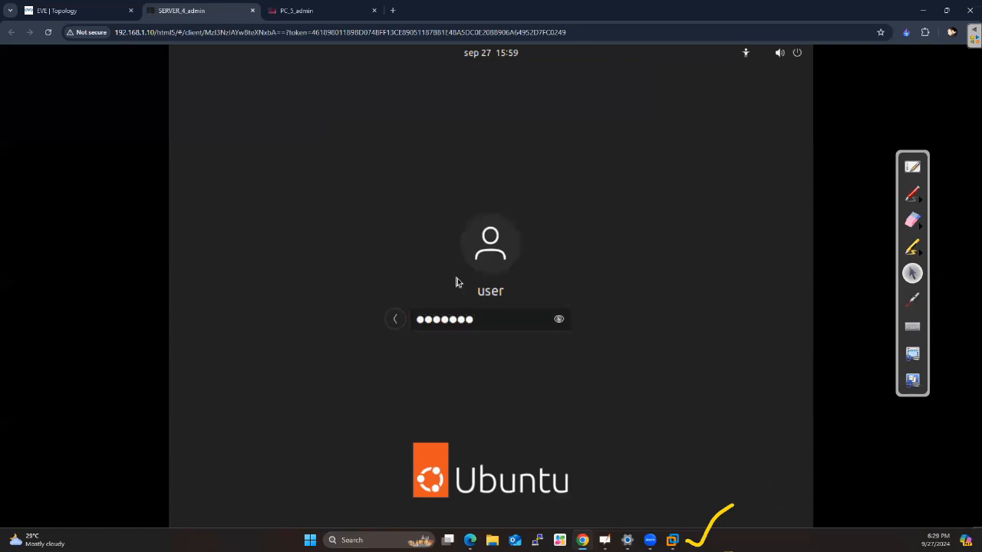
{"action": "key", "text": "Return"}
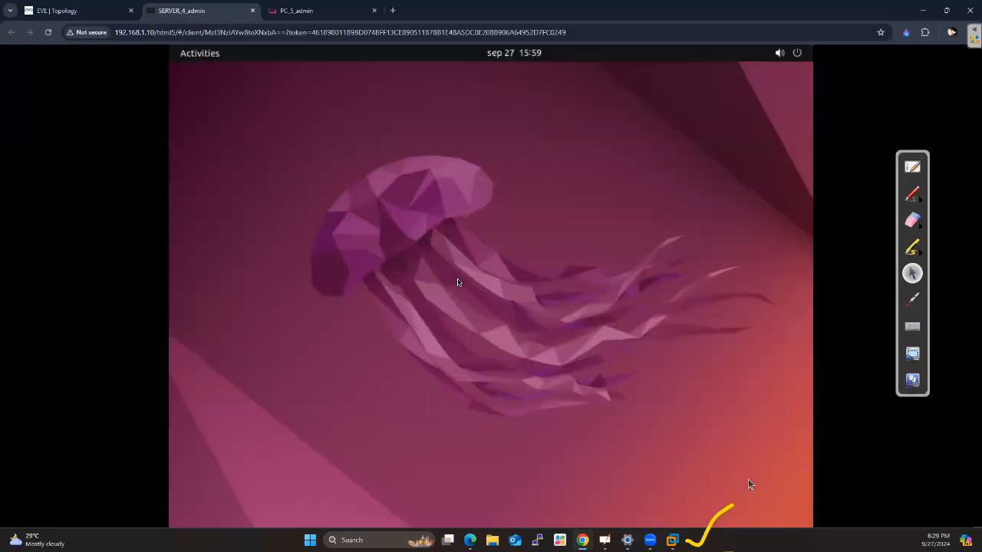
Open the IPv4 settings of SERVER's wired network connection
{"action": "left_click", "coordinate": [779, 55]}
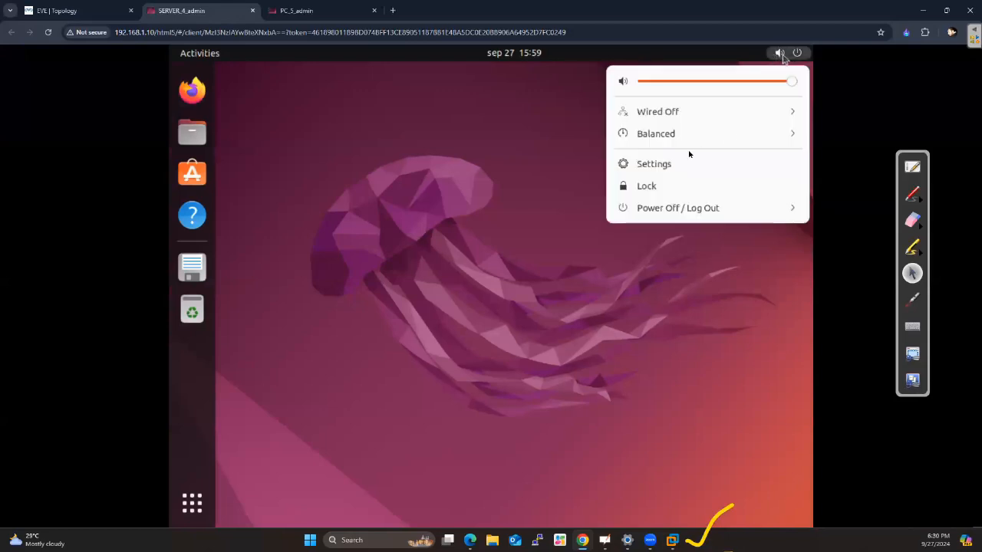
{"action": "left_click", "coordinate": [793, 114]}
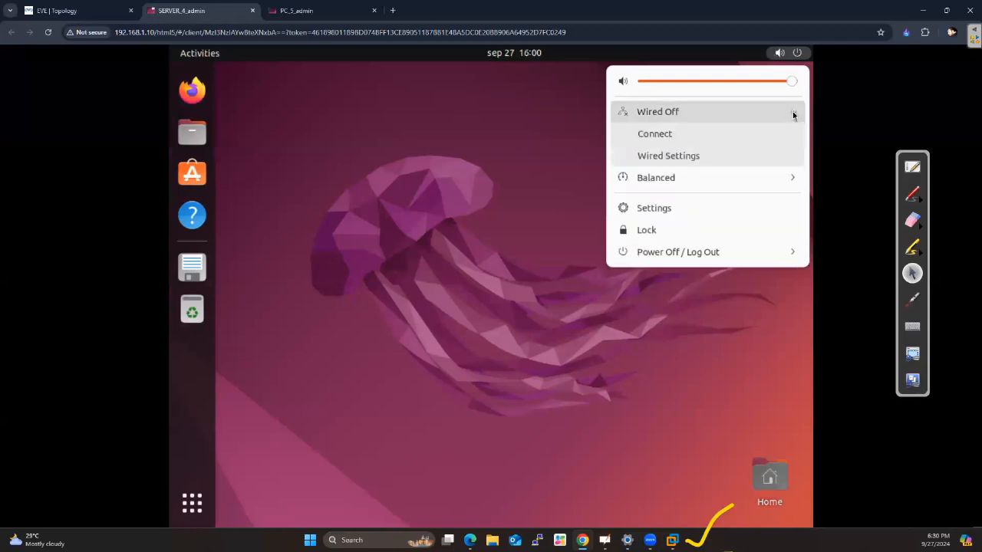
{"action": "left_click", "coordinate": [689, 158]}
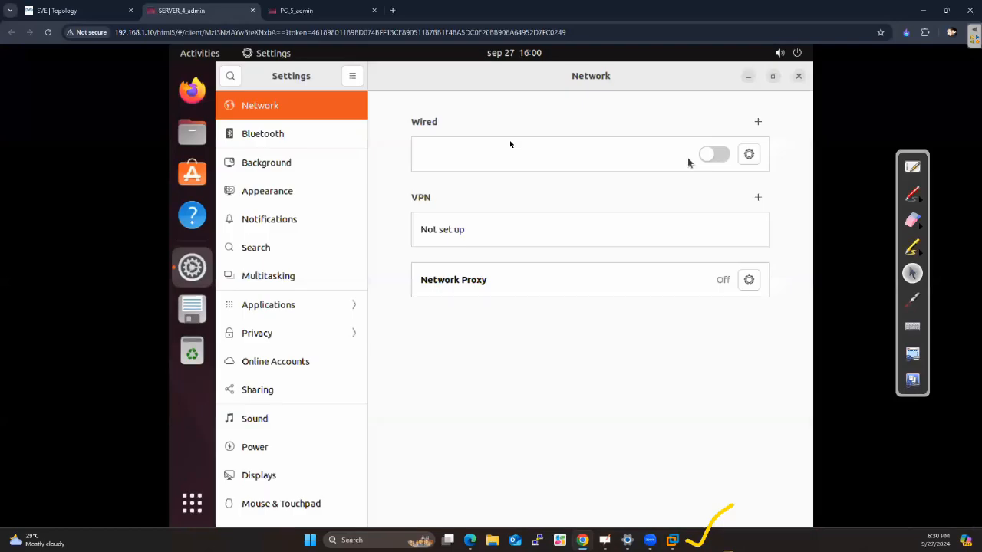
{"action": "left_click", "coordinate": [749, 154]}
{"action": "left_click", "coordinate": [457, 222]}
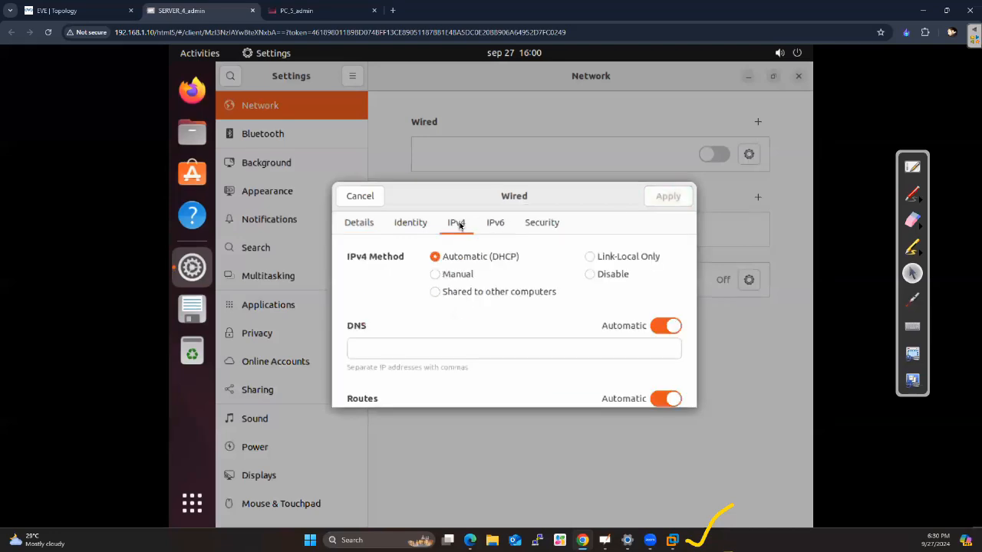
Set SERVER's IPv4 method to Manual with address 192.168.20.50 and netmask 255.255.255.0
{"action": "left_click", "coordinate": [450, 276]}
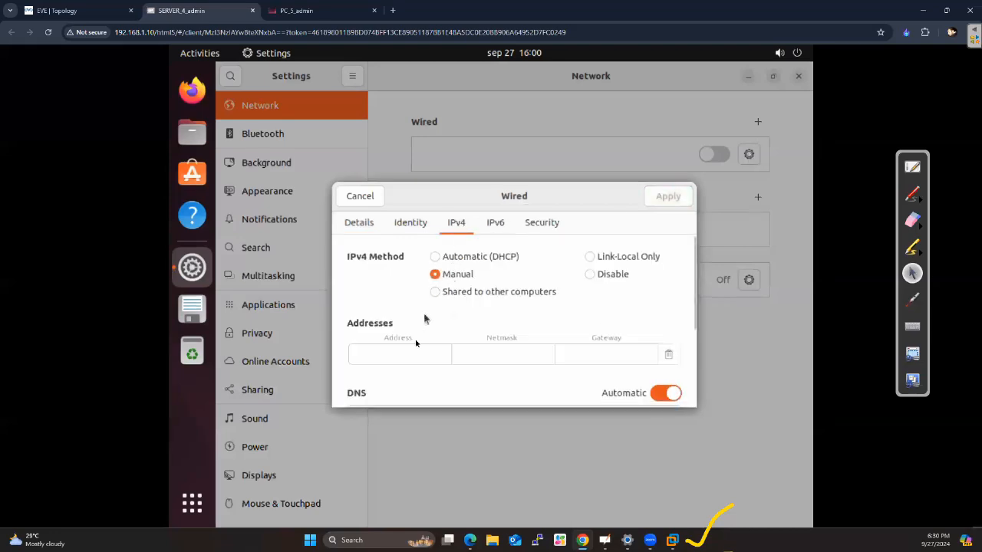
{"action": "left_click", "coordinate": [402, 355]}
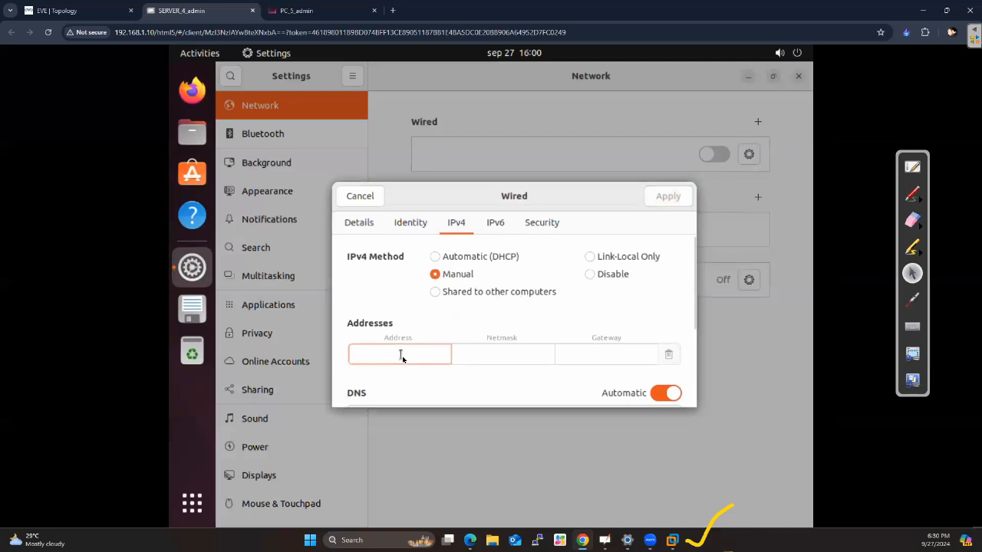
{"action": "type", "text": "192.1"}
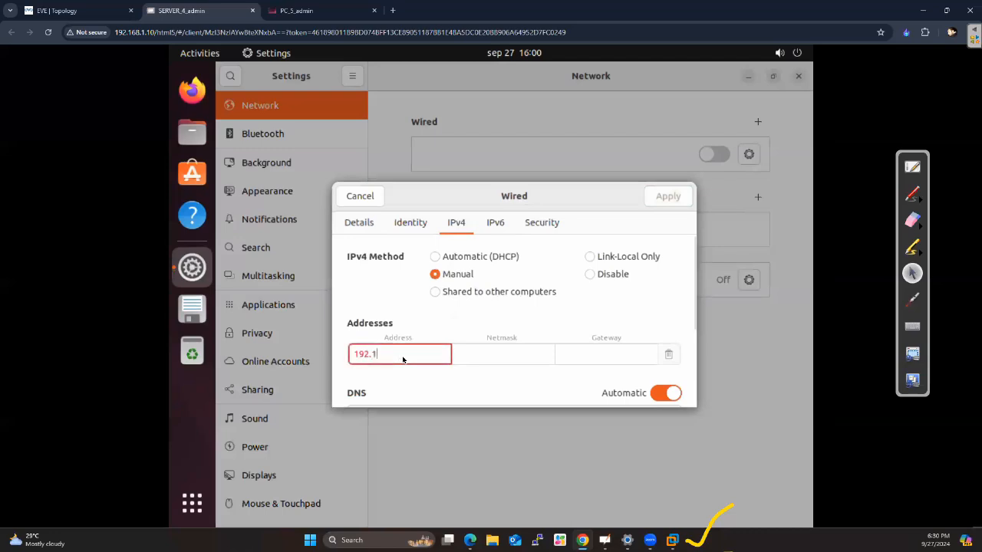
{"action": "type", "text": "68.20.50"}
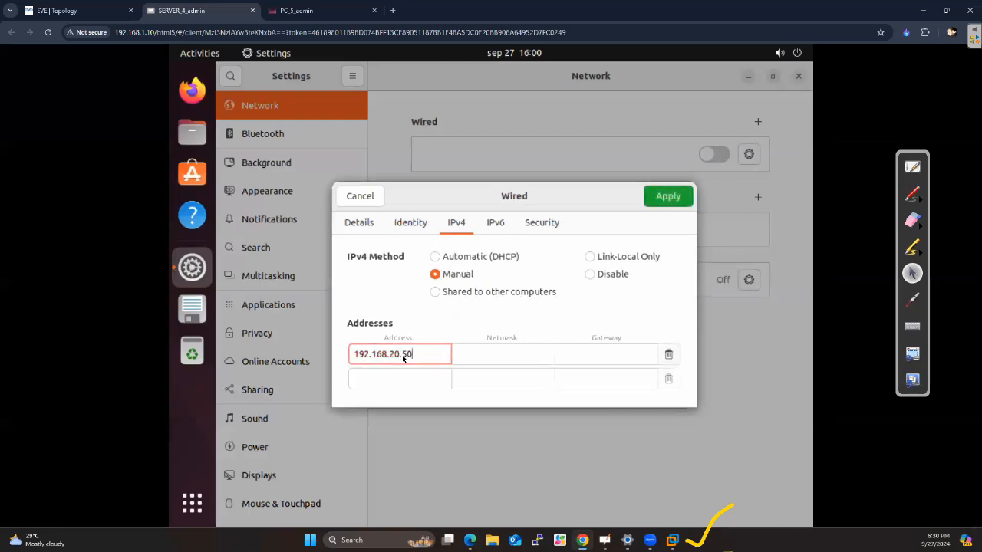
{"action": "left_click", "coordinate": [491, 354]}
{"action": "type", "text": "255"}
{"action": "type", "text": "55.255.0"}
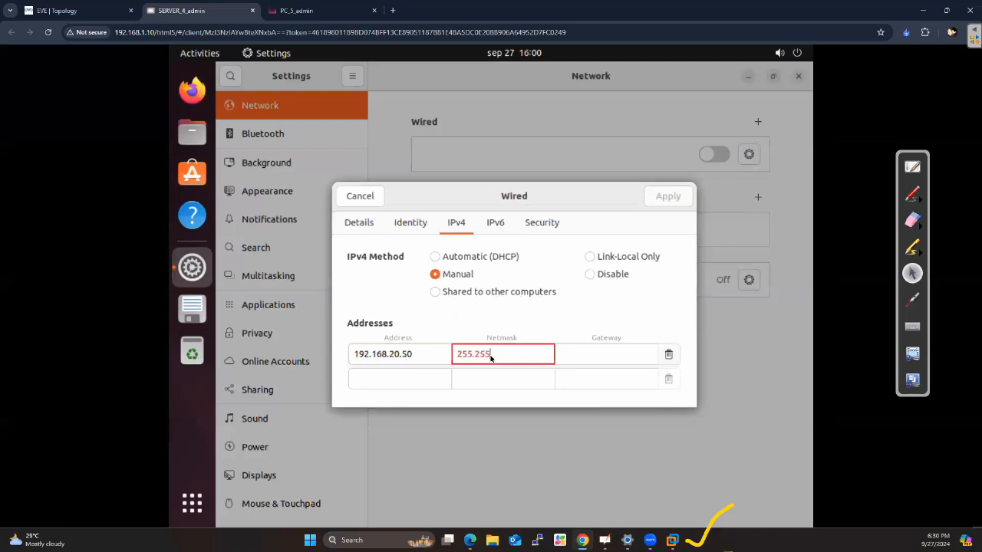
Set the gateway of SERVER's wired connection to 192.168.20.254
{"action": "left_click", "coordinate": [612, 355]}
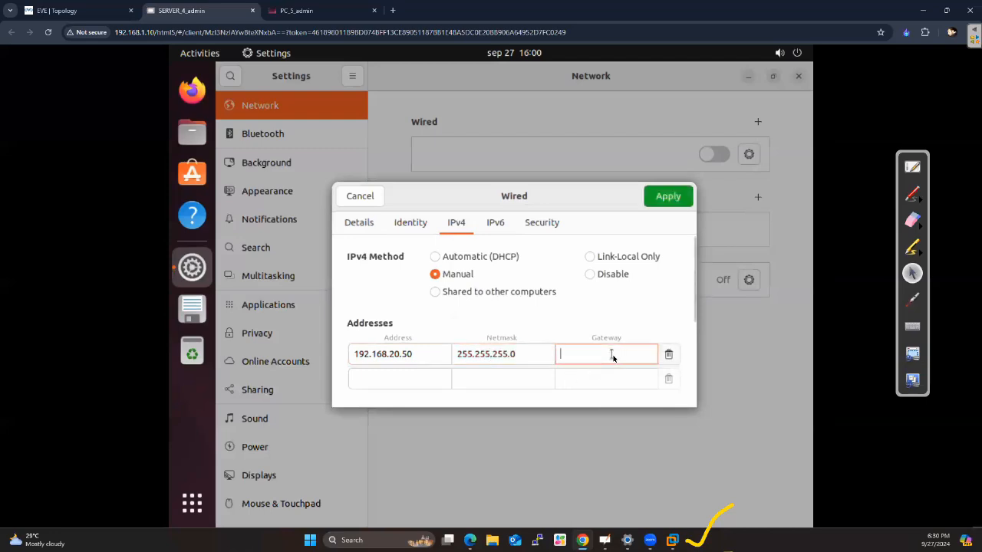
{"action": "type", "text": "192.16"}
{"action": "type", "text": "8.20.15"}
{"action": "type", "text": "4"}
{"action": "key", "text": "BackSpace"}
{"action": "key", "text": "BackSpace"}
{"action": "key", "text": "BackSpace"}
{"action": "type", "text": "254"}
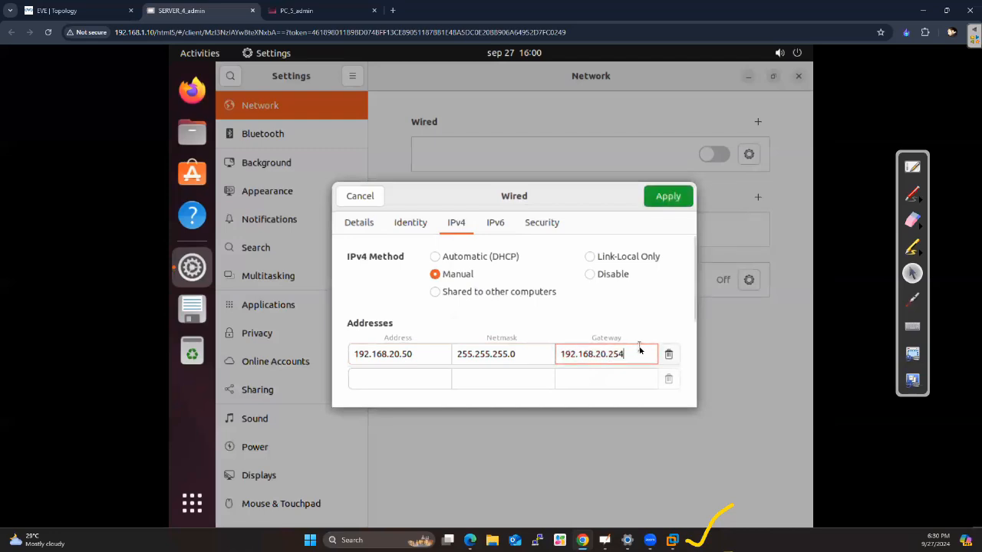
Turn off automatic DNS for SERVER's wired connection, set the DNS server to 8.8.8.8 and apply the settings
{"action": "scroll", "coordinate": [639, 349], "scroll_direction": "down", "scroll_amount": 1}
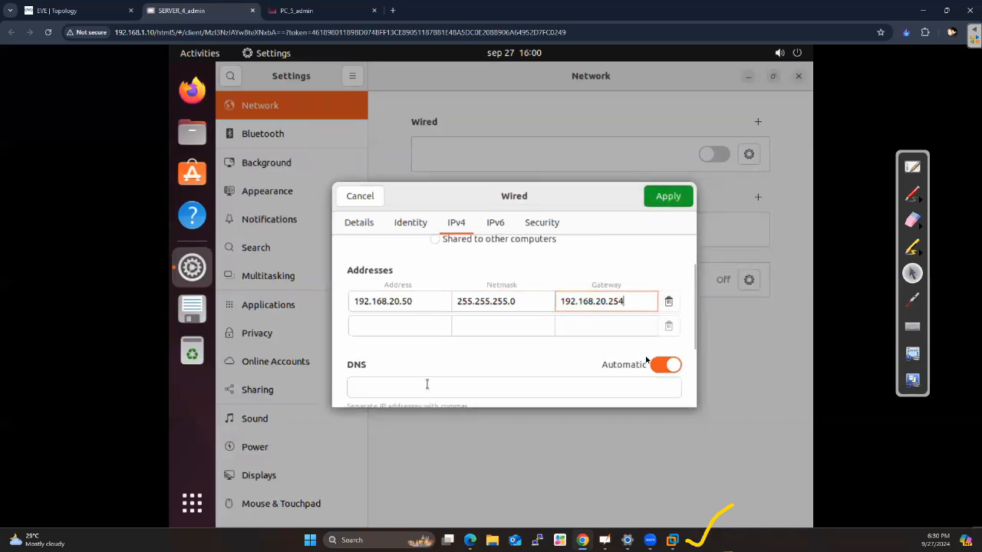
{"action": "left_click", "coordinate": [657, 366]}
{"action": "left_click", "coordinate": [601, 389]}
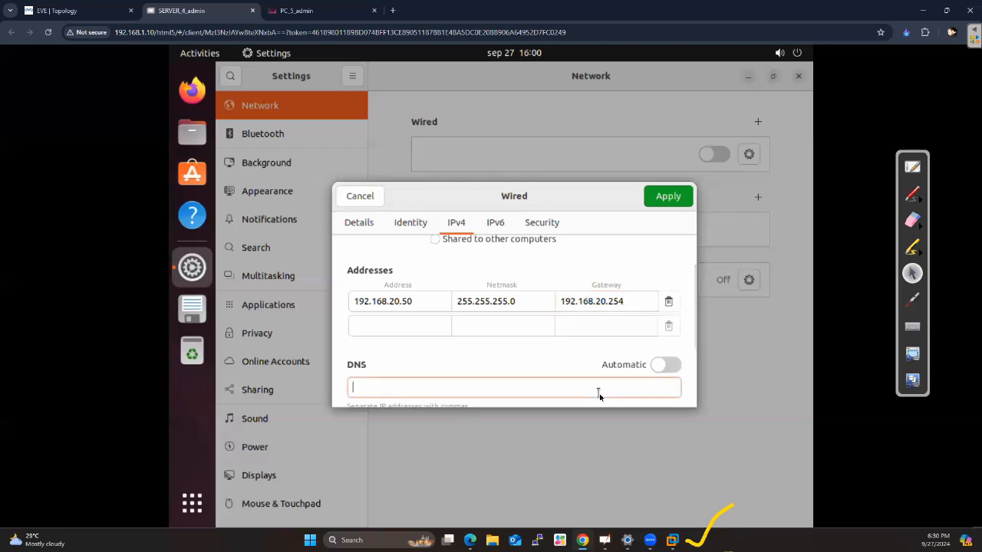
{"action": "type", "text": "8.8.8.8"}
{"action": "left_click", "coordinate": [667, 198]}
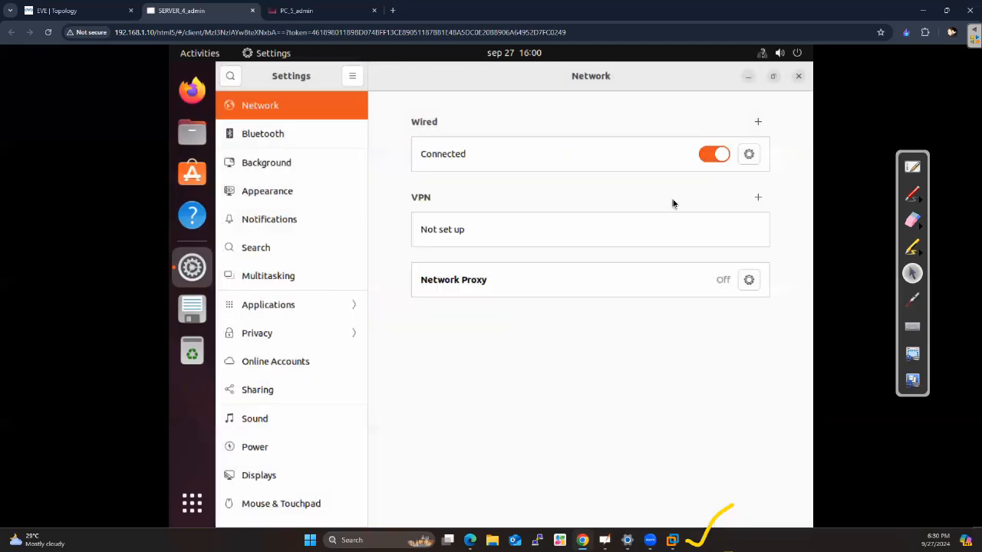
Switch SERVER's wired connection off and on again, and close the Settings window
{"action": "left_click", "coordinate": [713, 156]}
{"action": "left_click", "coordinate": [724, 155]}
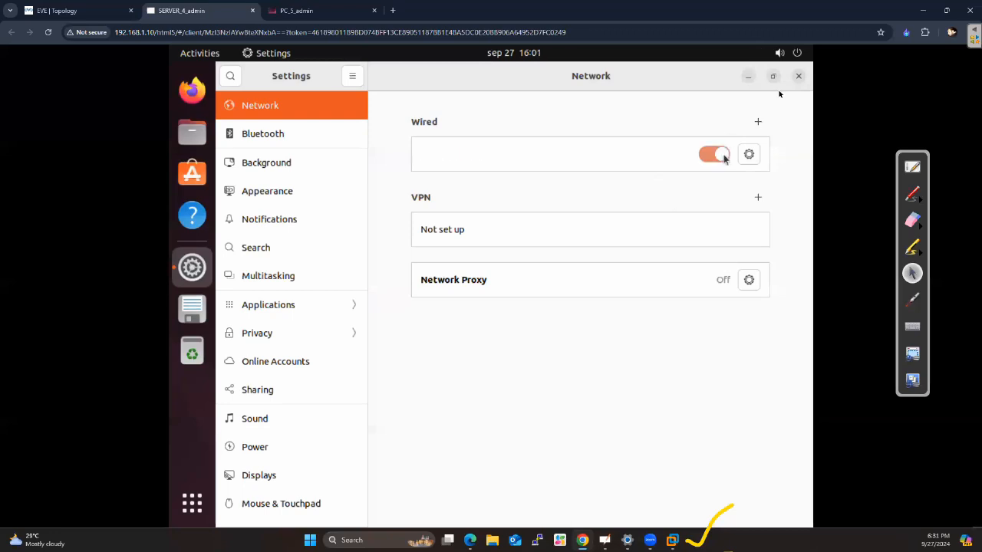
{"action": "left_click", "coordinate": [798, 77]}
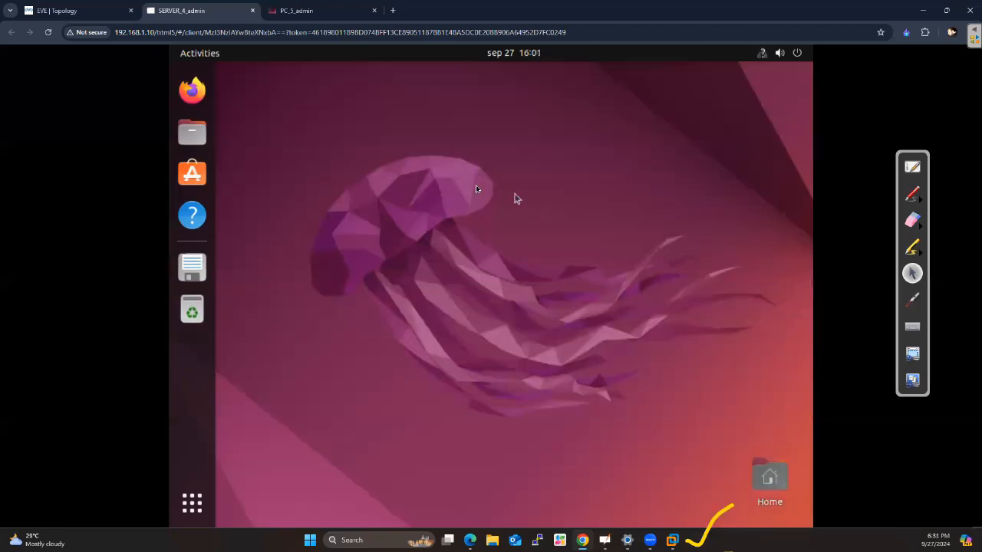
Open a terminal from SERVER's desktop and run ip a to check the IPv4 address of ens3
{"action": "right_click", "coordinate": [475, 186]}
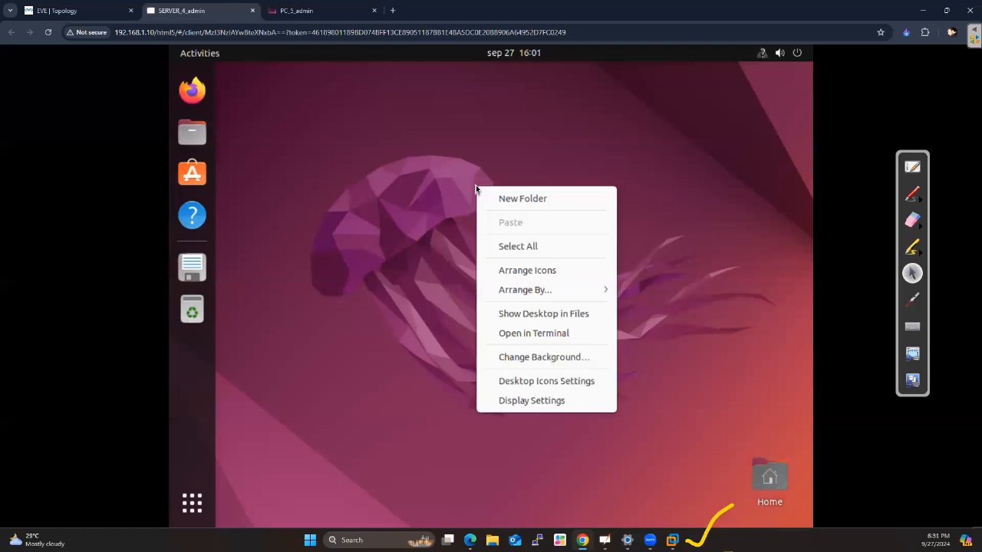
{"action": "left_click", "coordinate": [514, 340]}
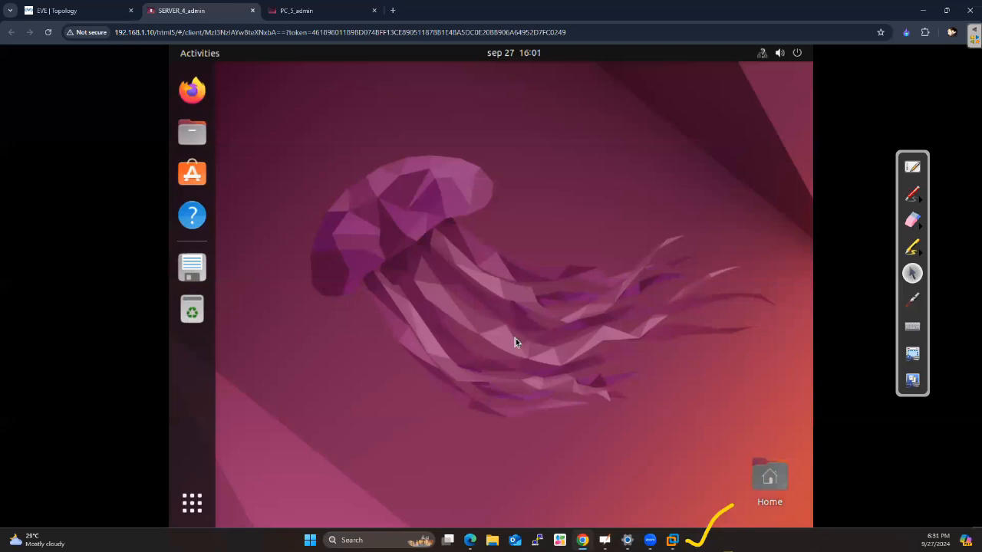
{"action": "type", "text": "ip a"}
{"action": "key", "text": "Return"}
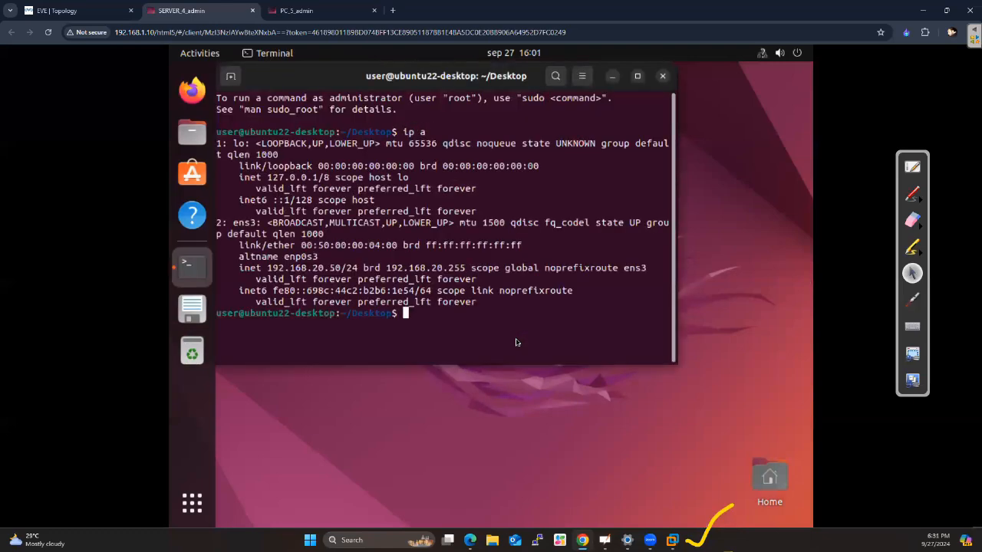
{"action": "left_click", "coordinate": [106, 19]}
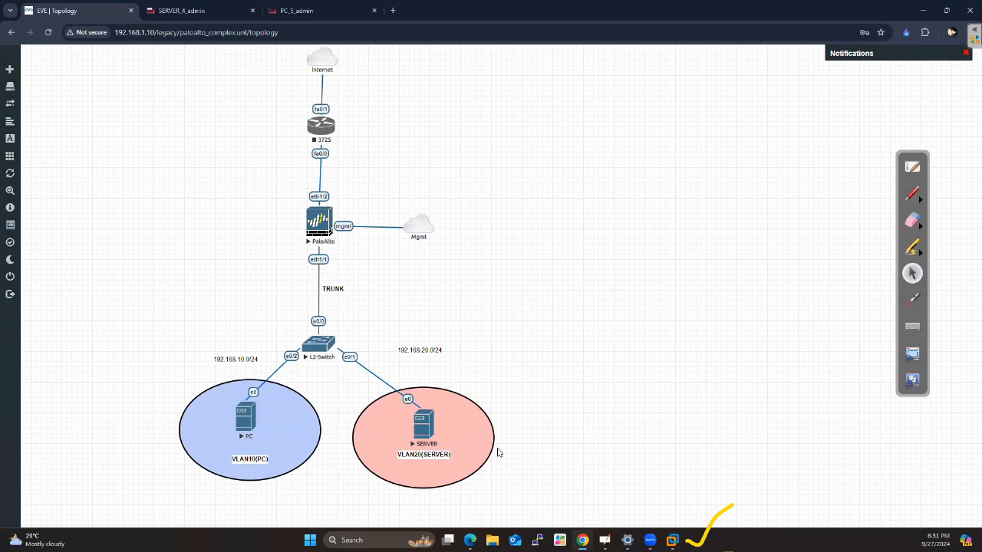
{"action": "left_click", "coordinate": [919, 199]}
{"action": "left_click", "coordinate": [919, 198]}
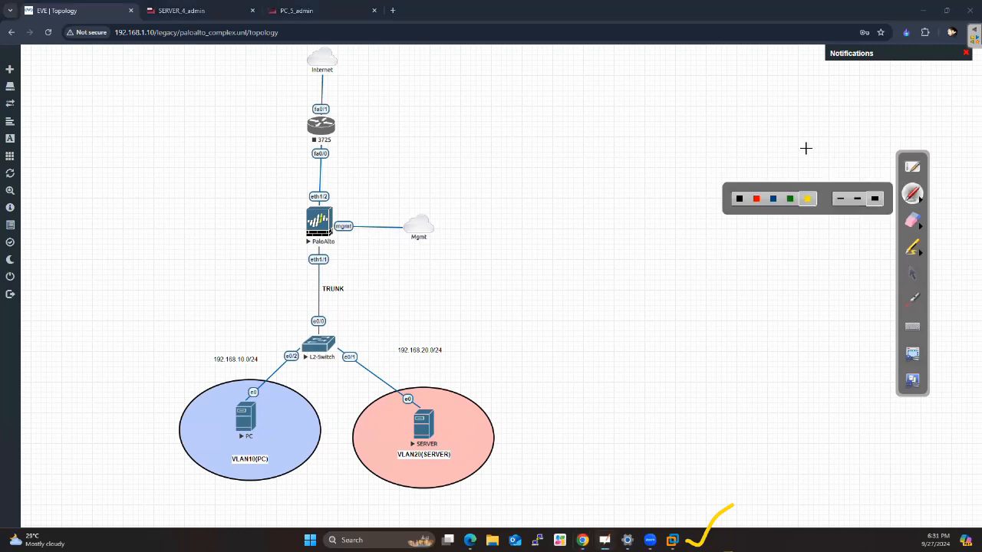
{"action": "left_click", "coordinate": [914, 272]}
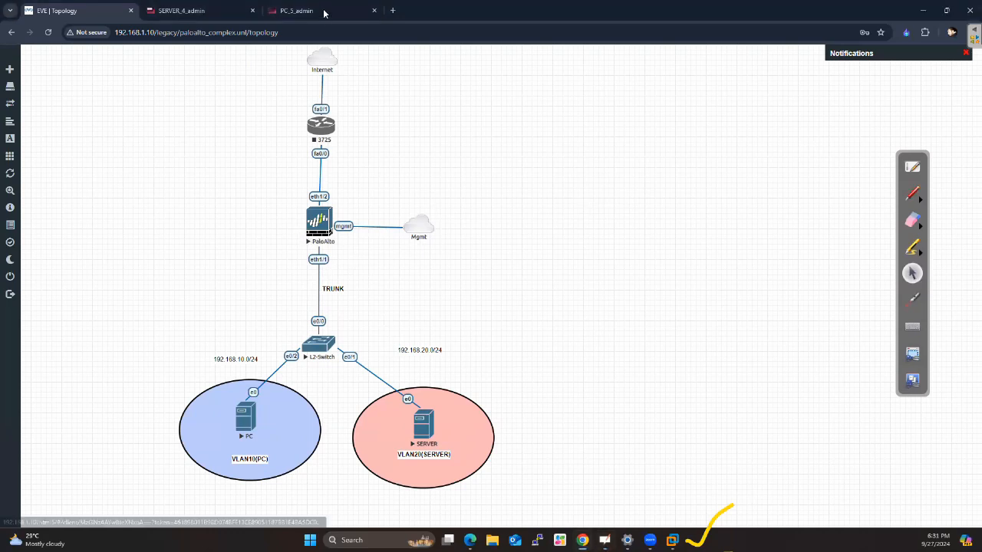
{"action": "left_click", "coordinate": [391, 13]}
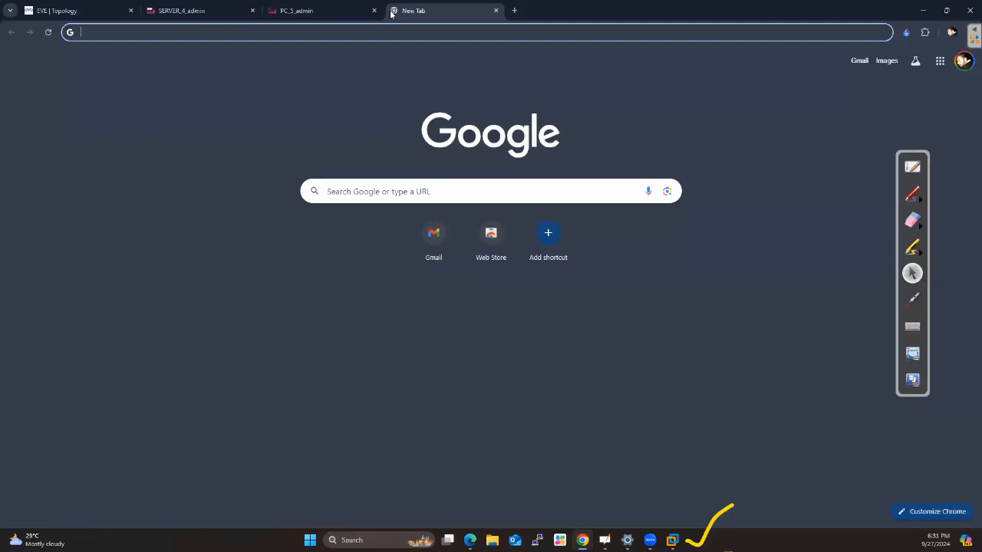
{"action": "type", "text": "192.1"}
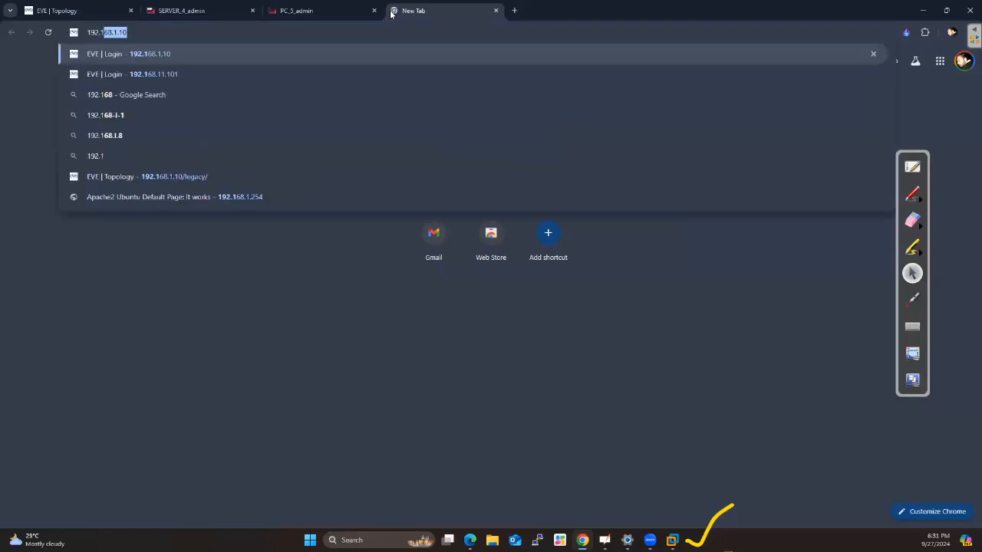
{"action": "type", "text": "68.1.100"}
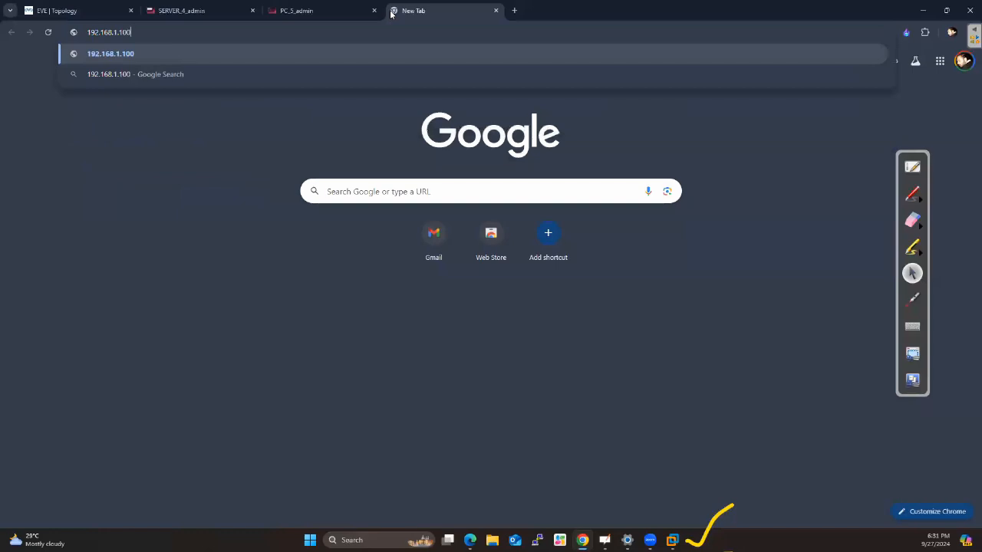
{"action": "key", "text": "Home"}
{"action": "type", "text": "https://"}
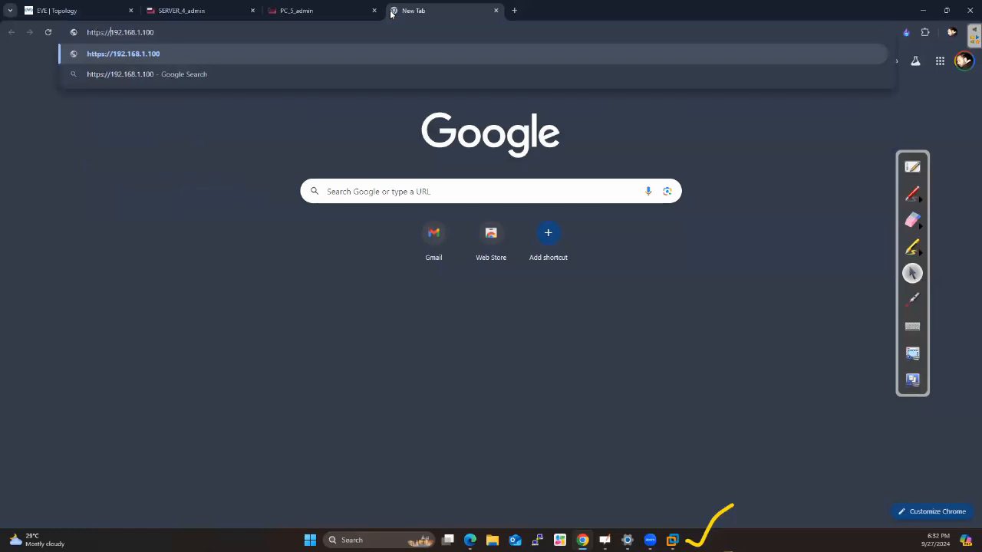
{"action": "key", "text": "Return"}
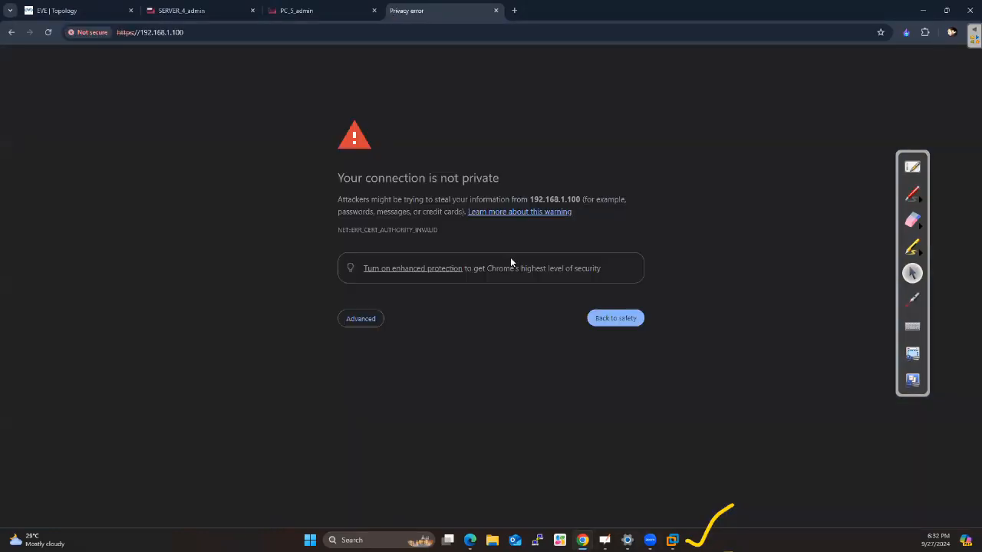
{"action": "left_click", "coordinate": [362, 320]}
{"action": "left_click", "coordinate": [383, 398]}
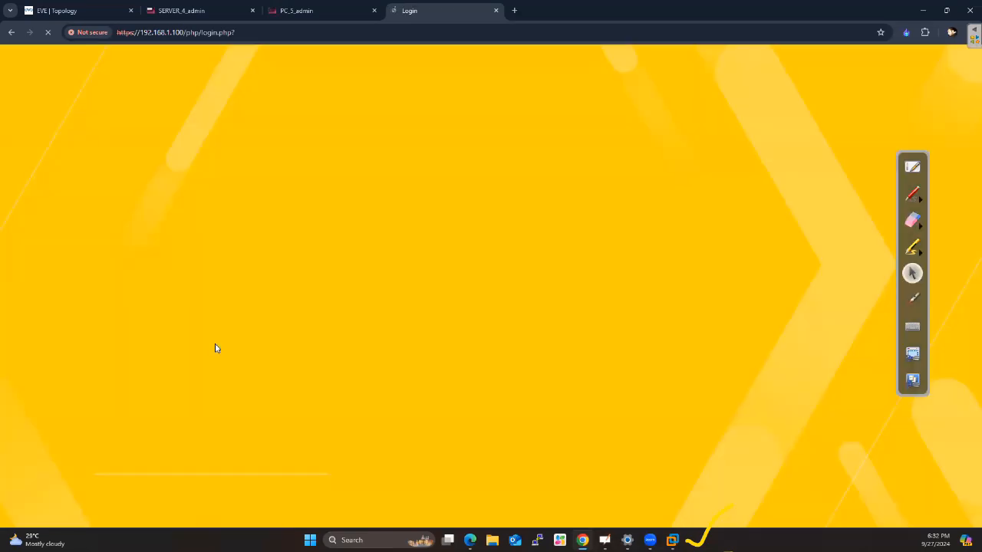
Log in to the Palo Alto web interface as admin with the account password
{"action": "type", "text": "admin"}
{"action": "key", "text": "Tab"}
{"action": "type", "text": "••••"}
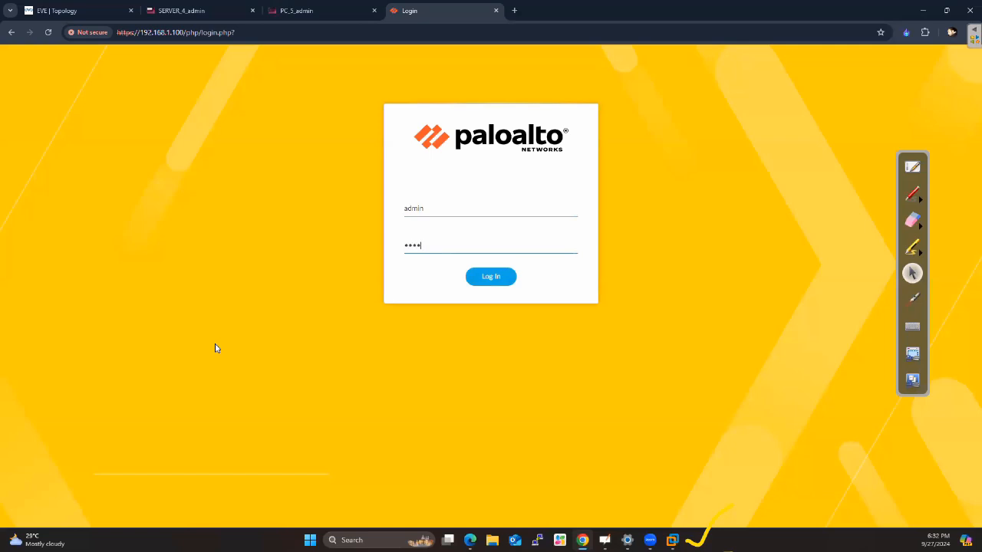
{"action": "type", "text": "•••••••••"}
{"action": "key", "text": "Return"}
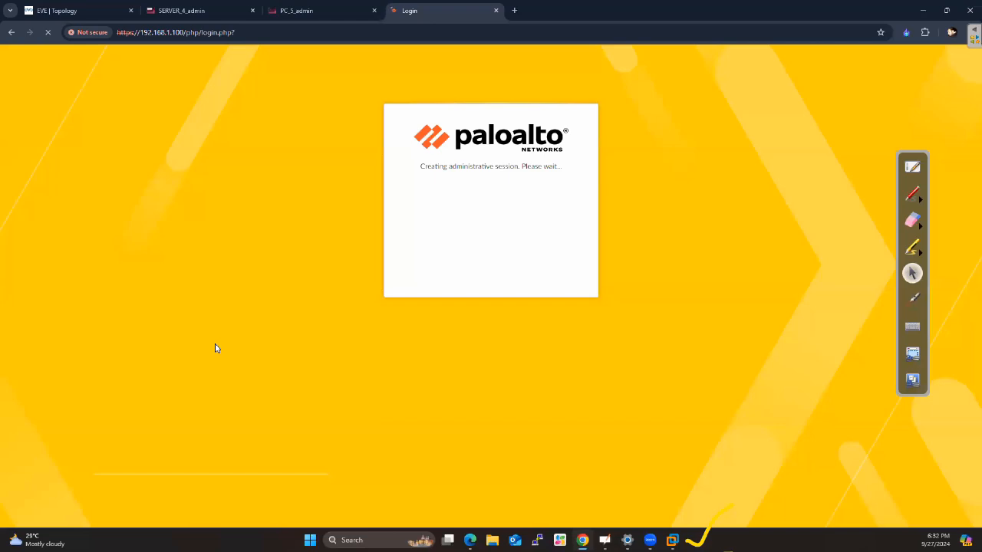
Return to SERVER's console and postpone the offered Ubuntu software updates
{"action": "left_click", "coordinate": [198, 10]}
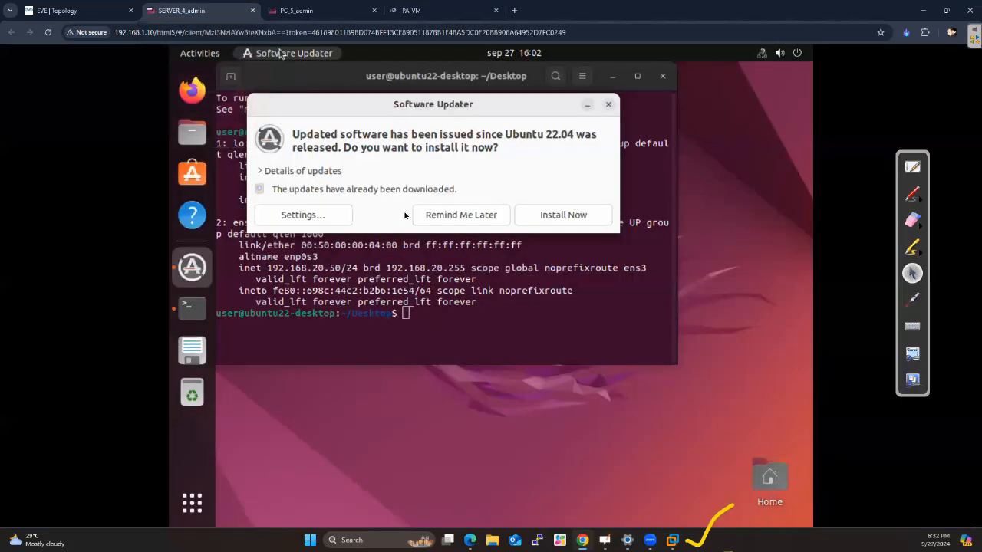
{"action": "left_click", "coordinate": [458, 215]}
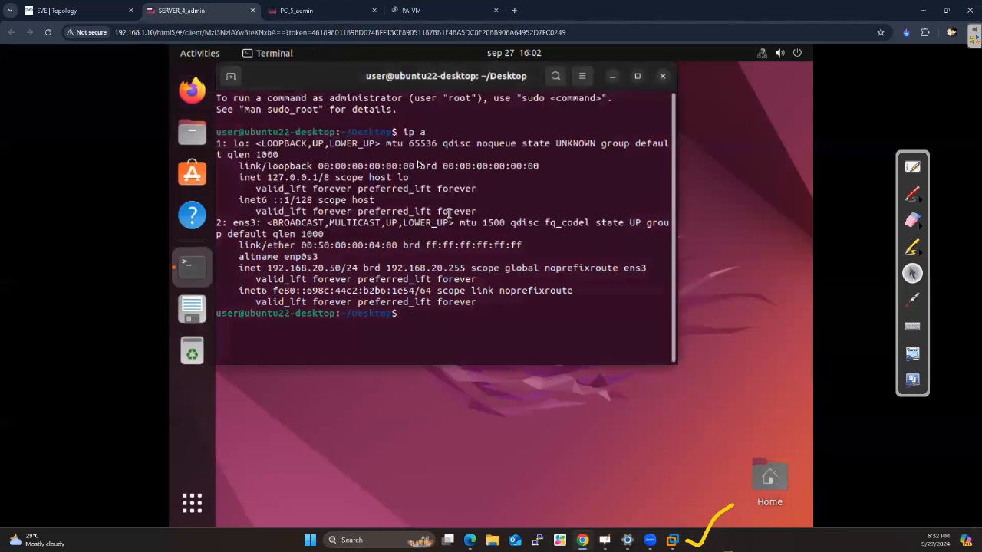
Clear PC's terminal and ping SERVER at 192.168.20.50 from it
{"action": "left_click", "coordinate": [286, 12]}
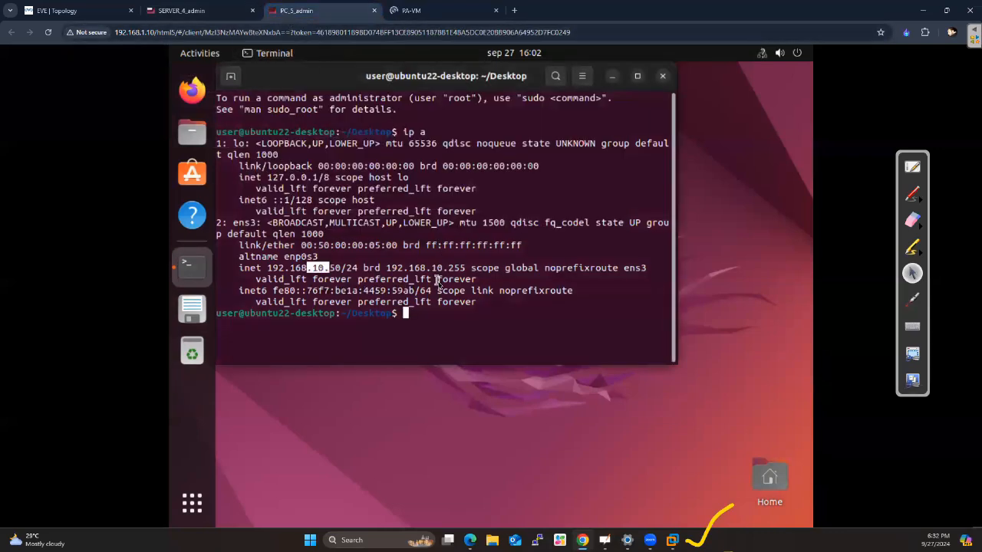
{"action": "type", "text": "clear"}
{"action": "key", "text": "Return"}
{"action": "type", "text": "ping"}
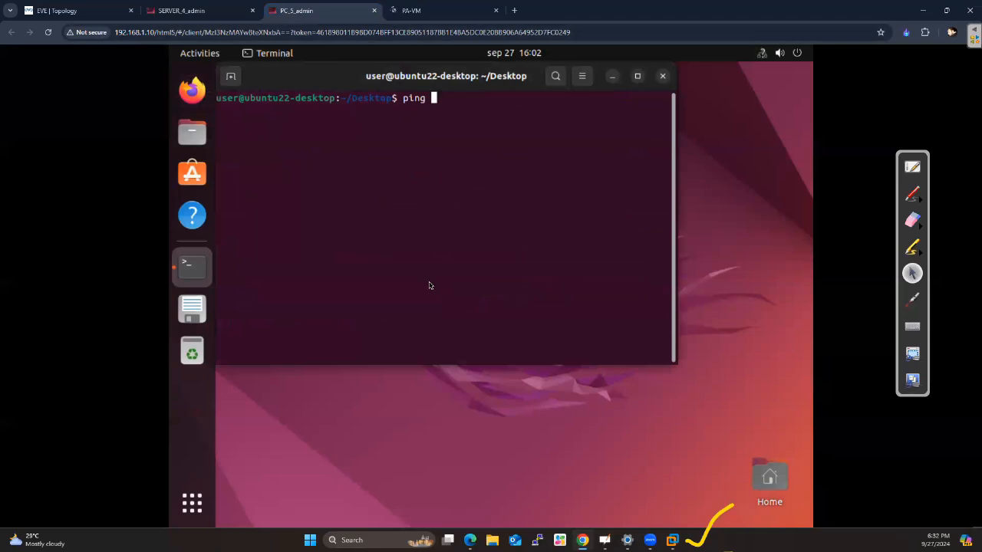
{"action": "type", "text": "192.168.20.50"}
{"action": "key", "text": "Return"}
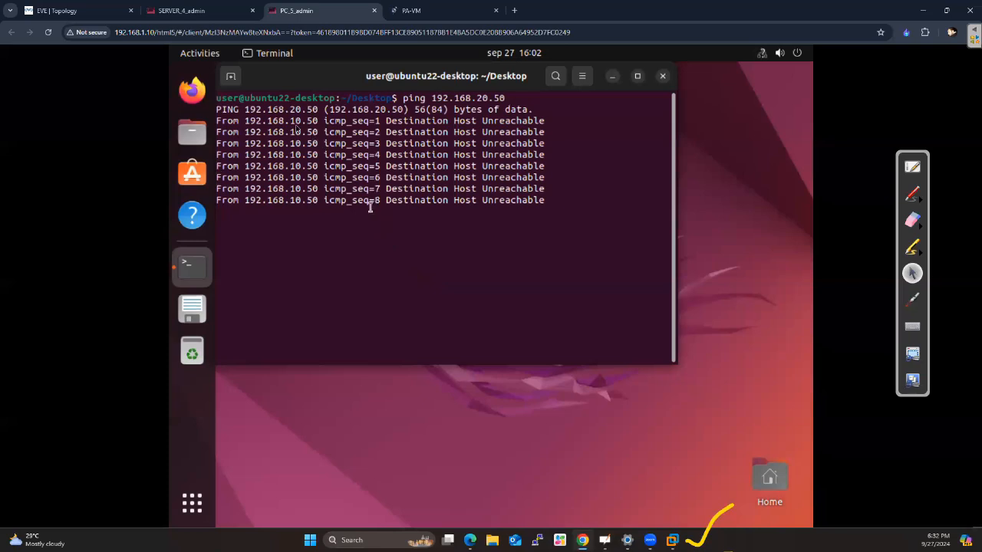
Open the L2-Switch console from the EVE topology and enter privileged mode with en
{"action": "left_click", "coordinate": [92, 8]}
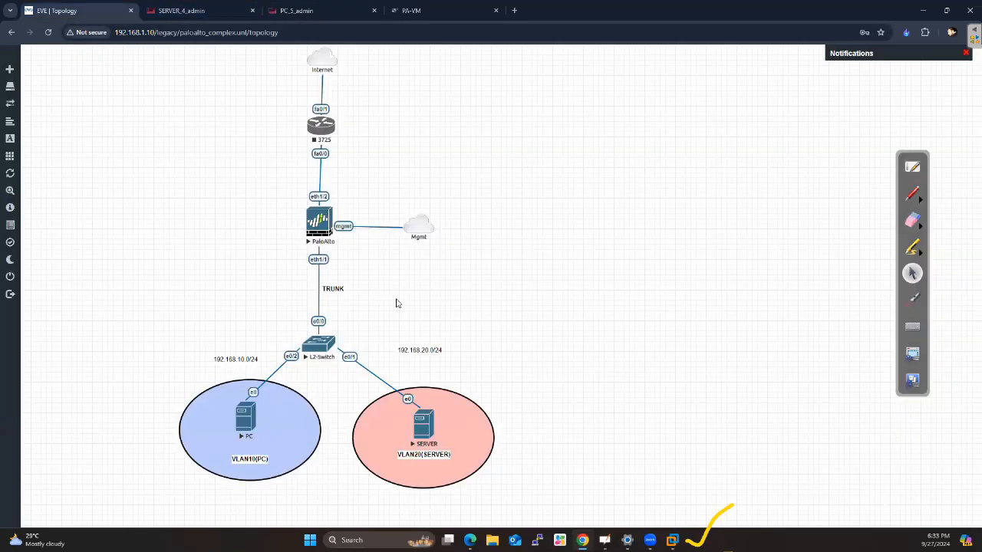
{"action": "left_click", "coordinate": [322, 349]}
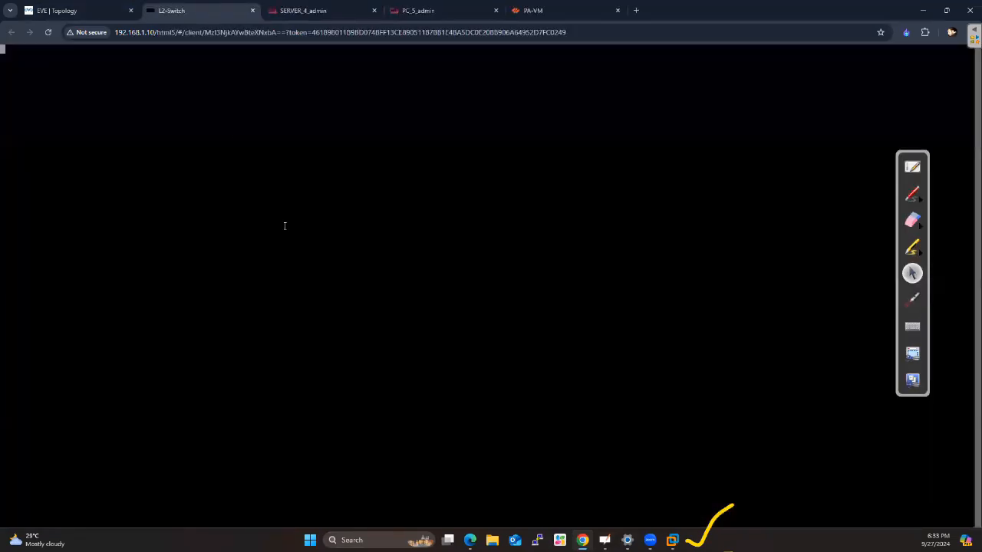
{"action": "key", "text": "Return"}
{"action": "key", "text": "Return"}
{"action": "key", "text": "Return"}
{"action": "type", "text": "en"}
{"action": "key", "text": "Return"}
{"action": "key", "text": "Return"}
{"action": "key", "text": "Return"}
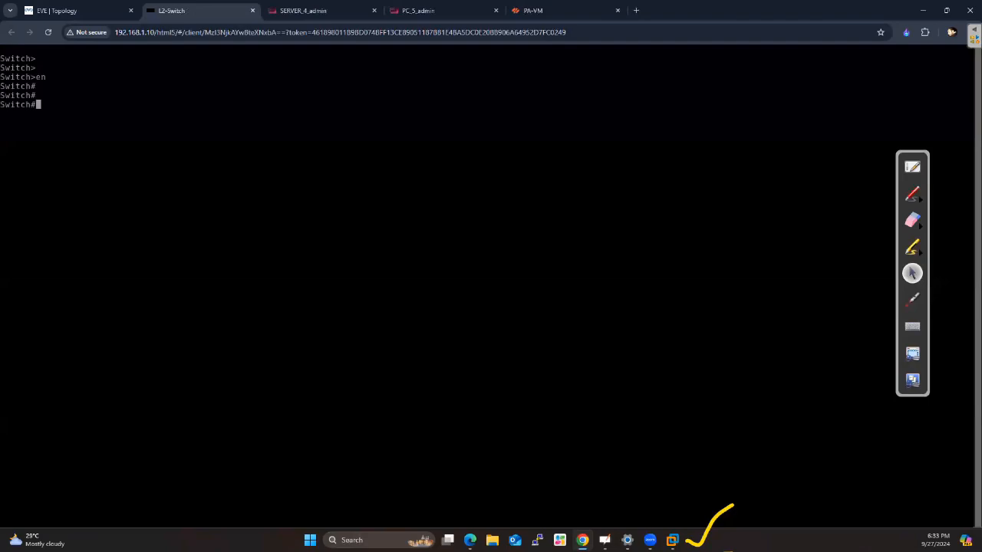
Run show vlan on the switch and examine VLANs 10 and 20 and the ports assigned to the default VLAN
{"action": "type", "text": "show vlan"}
{"action": "key", "text": "Return"}
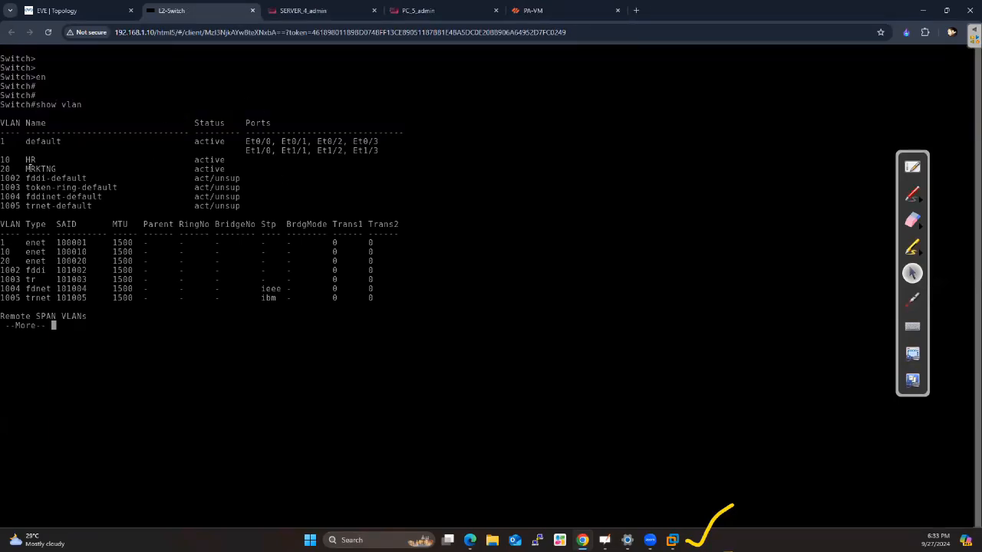
{"action": "left_click_drag", "start_coordinate": [7, 161], "coordinate": [36, 162]}
{"action": "key", "text": "space"}
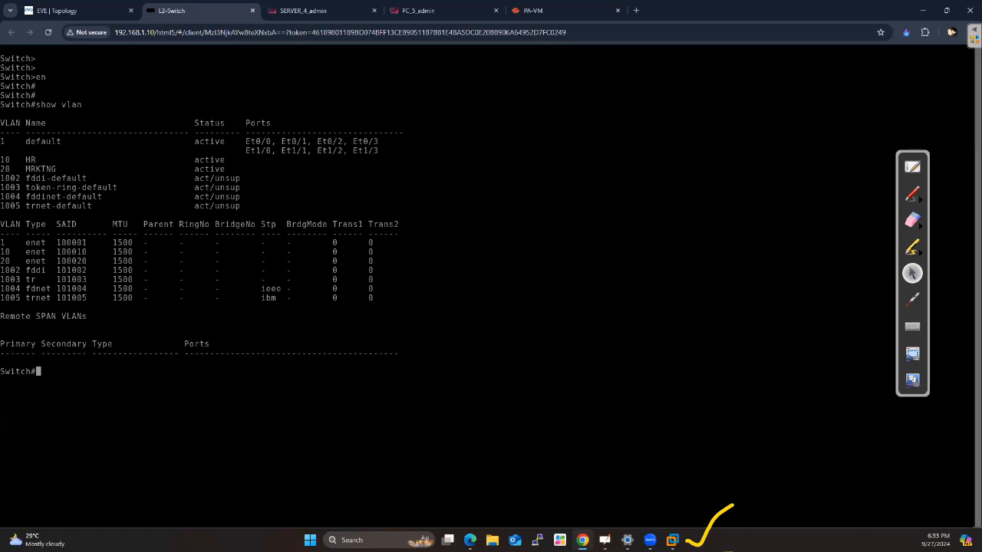
{"action": "left_click_drag", "start_coordinate": [4, 157], "coordinate": [244, 169]}
{"action": "left_click_drag", "start_coordinate": [25, 141], "coordinate": [63, 141]}
{"action": "left_click_drag", "start_coordinate": [246, 141], "coordinate": [382, 152]}
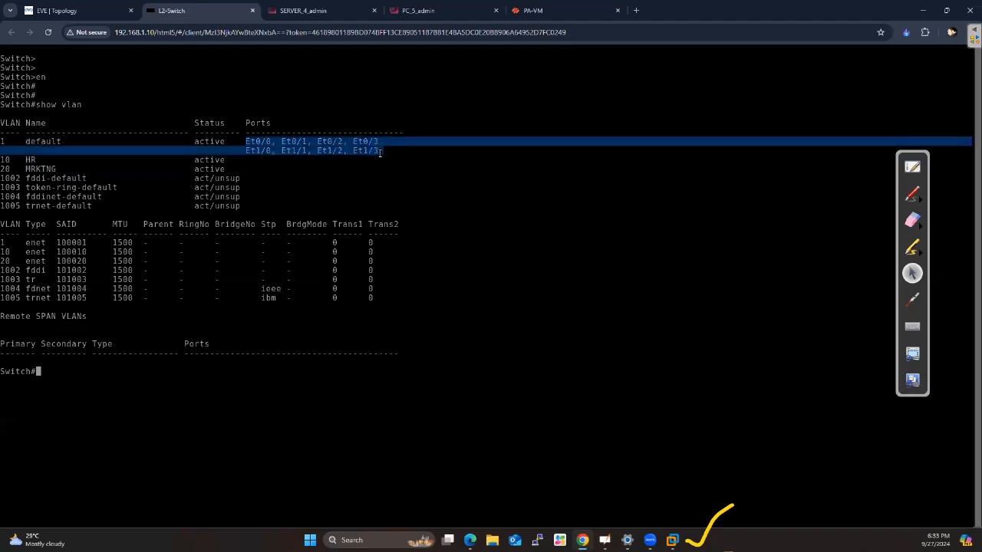
{"action": "left_click", "coordinate": [389, 242]}
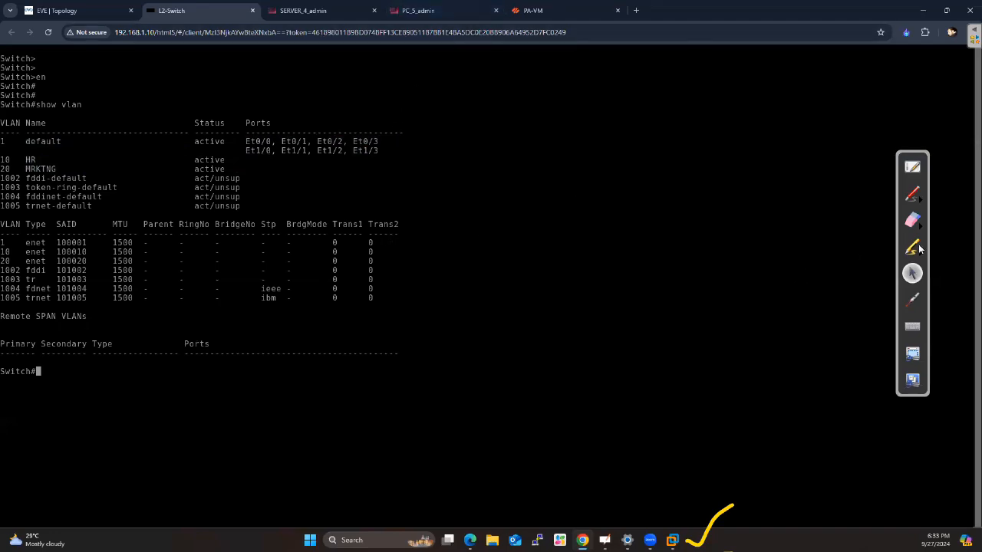
Draw a yellow rectangle with the annotation pen in the empty area beside the VLAN table
{"action": "left_click", "coordinate": [916, 198]}
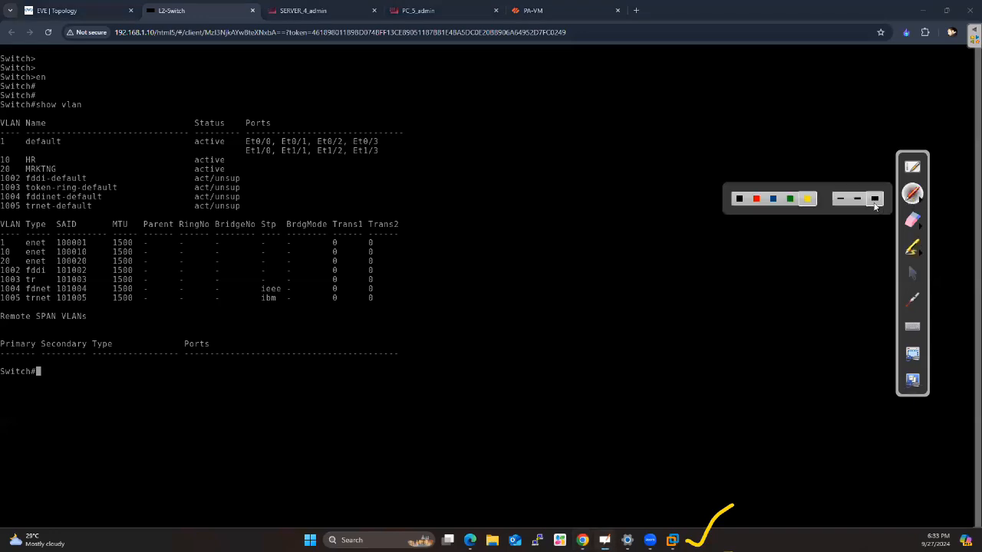
{"action": "left_click", "coordinate": [805, 199]}
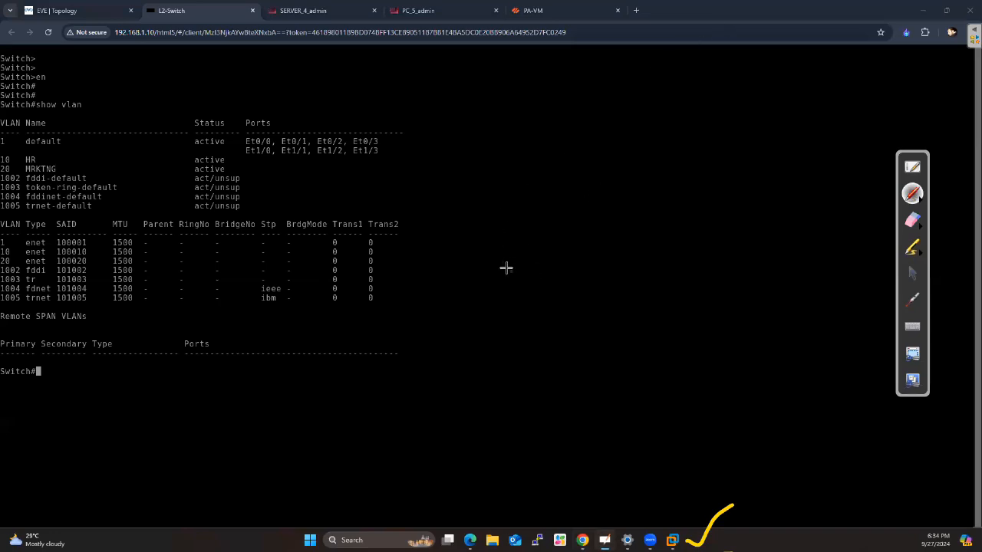
{"action": "left_click_drag", "start_coordinate": [499, 262], "coordinate": [661, 255]}
{"action": "mouse_move", "coordinate": [504, 270]}
{"action": "left_mouse_down"}
{"action": "mouse_move", "coordinate": [515, 369]}
{"action": "mouse_move", "coordinate": [671, 348]}
{"action": "left_mouse_up"}
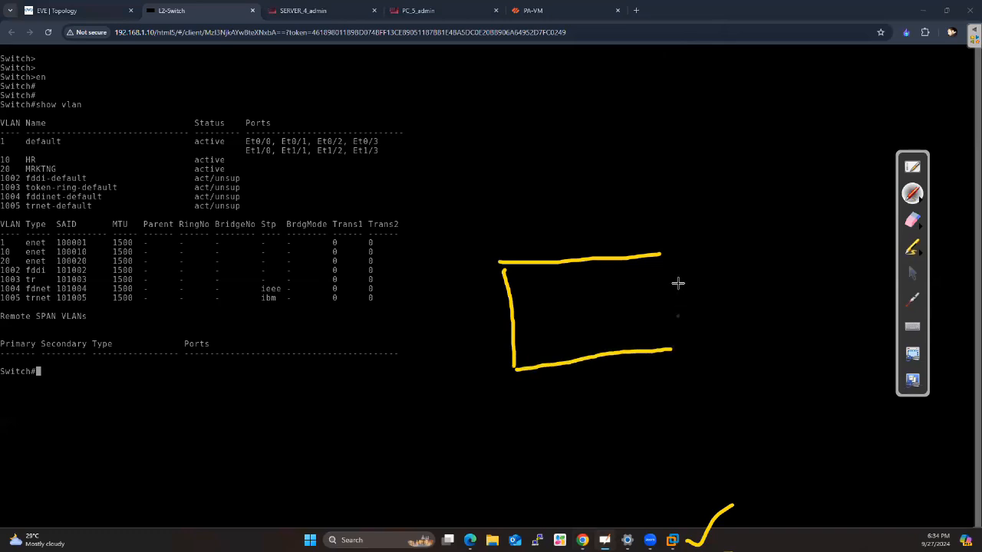
{"action": "left_click_drag", "start_coordinate": [664, 263], "coordinate": [664, 333]}
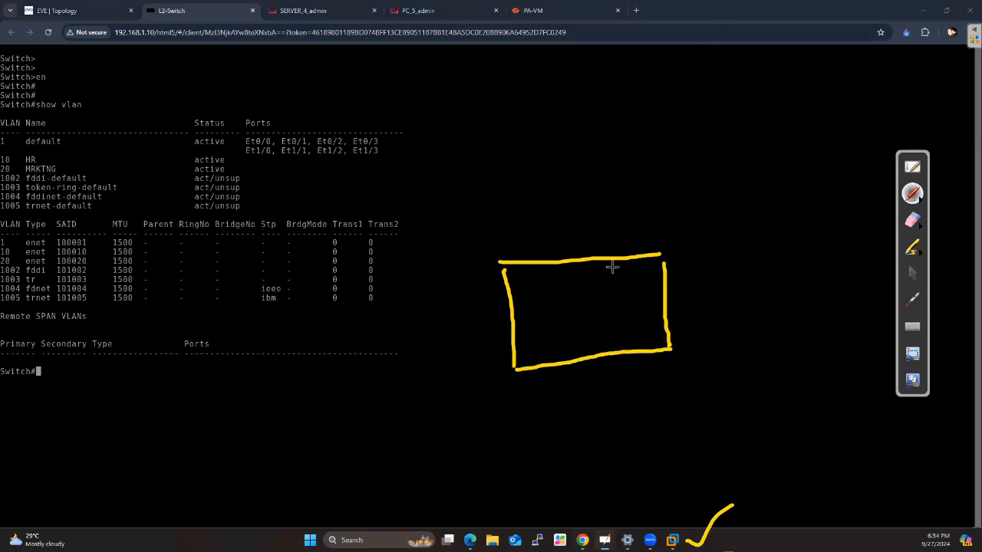
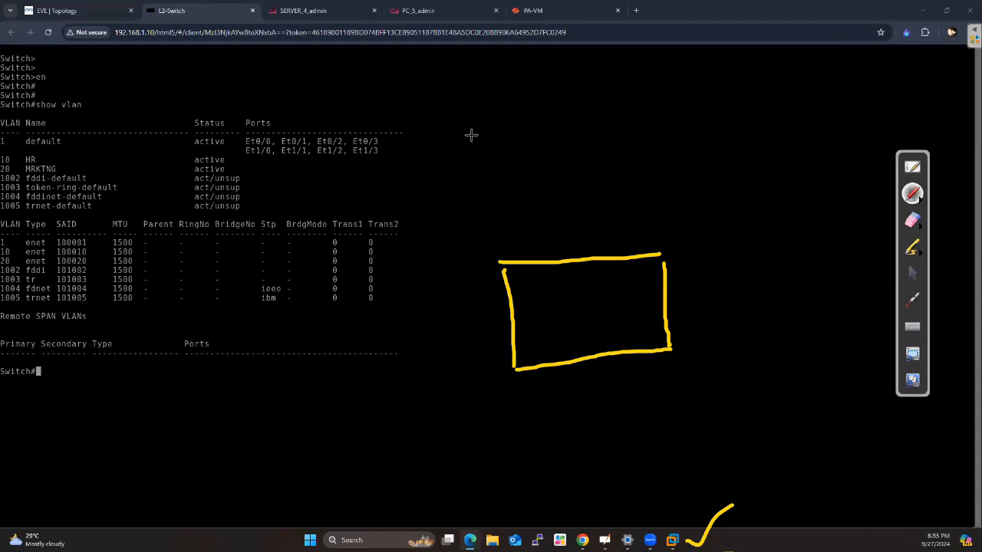
Write BROADCAST DOMAIN in yellow pen in the empty area above the drawn rectangle
{"action": "left_click_drag", "start_coordinate": [454, 104], "coordinate": [458, 135]}
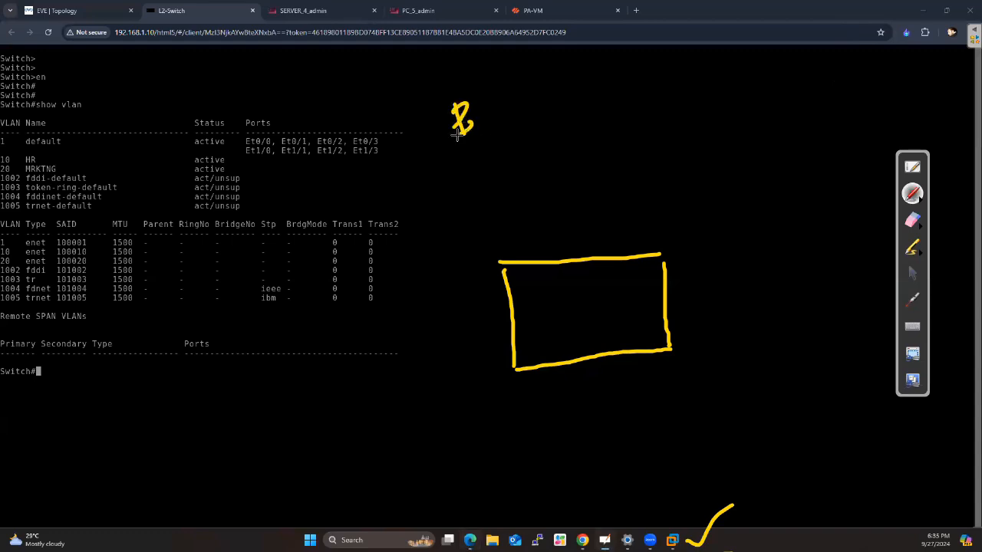
{"action": "mouse_move", "coordinate": [482, 104]}
{"action": "left_mouse_down"}
{"action": "mouse_move", "coordinate": [483, 128]}
{"action": "mouse_move", "coordinate": [496, 127]}
{"action": "mouse_move", "coordinate": [531, 95]}
{"action": "mouse_move", "coordinate": [537, 108]}
{"action": "mouse_move", "coordinate": [556, 87]}
{"action": "mouse_move", "coordinate": [565, 93]}
{"action": "left_mouse_up"}
{"action": "mouse_move", "coordinate": [566, 92]}
{"action": "left_mouse_down"}
{"action": "mouse_move", "coordinate": [571, 70]}
{"action": "mouse_move", "coordinate": [578, 86]}
{"action": "left_mouse_up"}
{"action": "mouse_move", "coordinate": [567, 81]}
{"action": "left_mouse_down"}
{"action": "mouse_move", "coordinate": [579, 92]}
{"action": "mouse_move", "coordinate": [605, 61]}
{"action": "left_mouse_up"}
{"action": "left_click_drag", "start_coordinate": [598, 62], "coordinate": [595, 78]}
{"action": "left_click_drag", "start_coordinate": [554, 113], "coordinate": [560, 135]}
{"action": "mouse_move", "coordinate": [592, 104]}
{"action": "left_mouse_down"}
{"action": "mouse_move", "coordinate": [590, 122]}
{"action": "mouse_move", "coordinate": [614, 95]}
{"action": "mouse_move", "coordinate": [636, 92]}
{"action": "left_mouse_up"}
{"action": "mouse_move", "coordinate": [638, 73]}
{"action": "left_mouse_down"}
{"action": "mouse_move", "coordinate": [651, 87]}
{"action": "mouse_move", "coordinate": [664, 81]}
{"action": "left_mouse_up"}
{"action": "mouse_move", "coordinate": [651, 69]}
{"action": "left_mouse_down"}
{"action": "mouse_move", "coordinate": [662, 63]}
{"action": "mouse_move", "coordinate": [669, 78]}
{"action": "left_mouse_up"}
{"action": "mouse_move", "coordinate": [672, 59]}
{"action": "left_mouse_down"}
{"action": "mouse_move", "coordinate": [692, 77]}
{"action": "mouse_move", "coordinate": [696, 54]}
{"action": "left_mouse_up"}
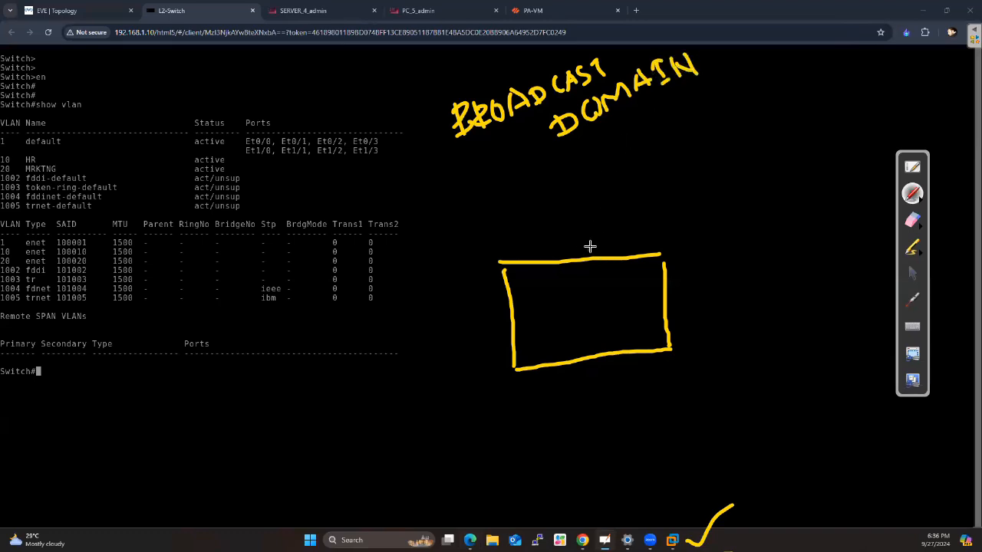
Close the rectangle's upper corners and write the label L2 beside it
{"action": "left_click_drag", "start_coordinate": [500, 262], "coordinate": [504, 276]}
{"action": "mouse_move", "coordinate": [728, 205]}
{"action": "left_mouse_down"}
{"action": "mouse_move", "coordinate": [731, 235]}
{"action": "mouse_move", "coordinate": [753, 232]}
{"action": "mouse_move", "coordinate": [765, 201]}
{"action": "mouse_move", "coordinate": [773, 227]}
{"action": "mouse_move", "coordinate": [788, 222]}
{"action": "left_mouse_up"}
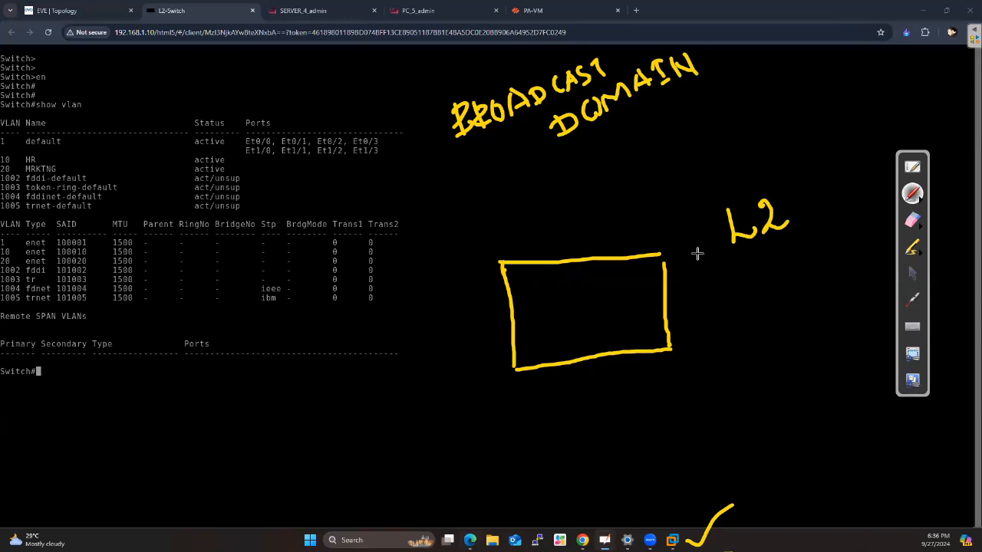
{"action": "left_click_drag", "start_coordinate": [659, 254], "coordinate": [666, 259]}
Sketch a computer below the rectangle with an arrow pointing to it, and mark the arrow with a B
{"action": "mouse_move", "coordinate": [417, 441]}
{"action": "left_mouse_down"}
{"action": "mouse_move", "coordinate": [464, 435]}
{"action": "mouse_move", "coordinate": [472, 470]}
{"action": "left_mouse_up"}
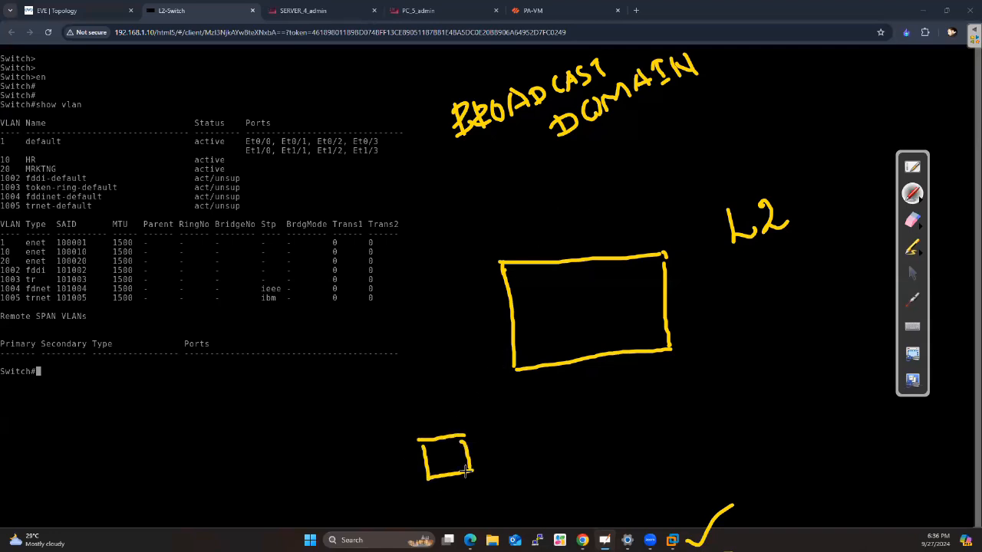
{"action": "mouse_move", "coordinate": [426, 491]}
{"action": "left_mouse_down"}
{"action": "mouse_move", "coordinate": [495, 477]}
{"action": "mouse_move", "coordinate": [429, 510]}
{"action": "left_mouse_up"}
{"action": "left_click_drag", "start_coordinate": [488, 479], "coordinate": [488, 491]}
{"action": "left_click_drag", "start_coordinate": [443, 507], "coordinate": [495, 490]}
{"action": "left_click_drag", "start_coordinate": [458, 415], "coordinate": [503, 390]}
{"action": "mouse_move", "coordinate": [437, 377]}
{"action": "left_mouse_down"}
{"action": "mouse_move", "coordinate": [454, 375]}
{"action": "mouse_move", "coordinate": [443, 387]}
{"action": "left_mouse_up"}
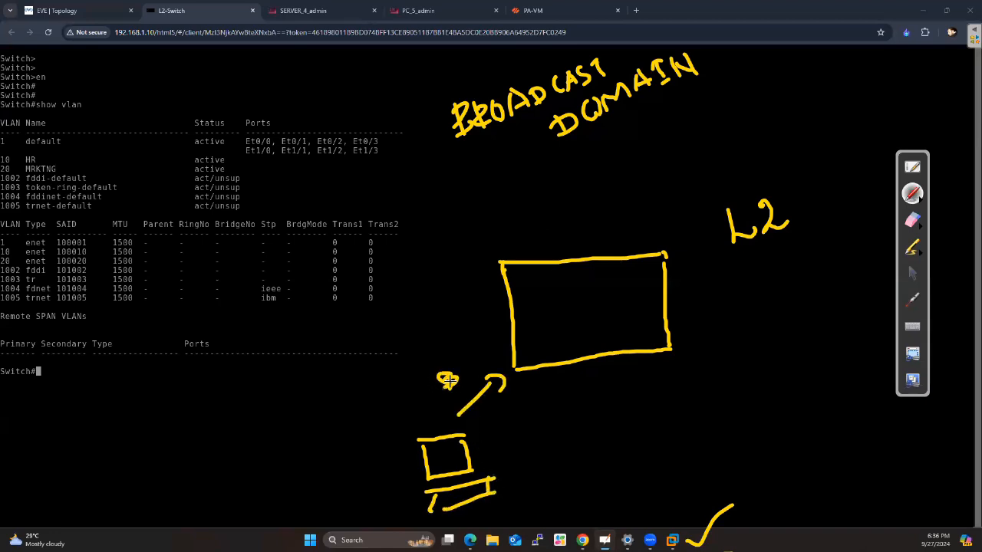
Draw six small ports in two columns of three inside the rectangle
{"action": "mouse_move", "coordinate": [527, 279]}
{"action": "left_mouse_down"}
{"action": "mouse_move", "coordinate": [545, 275]}
{"action": "mouse_move", "coordinate": [533, 289]}
{"action": "mouse_move", "coordinate": [544, 276]}
{"action": "left_mouse_up"}
{"action": "mouse_move", "coordinate": [534, 311]}
{"action": "left_mouse_down"}
{"action": "mouse_move", "coordinate": [550, 309]}
{"action": "mouse_move", "coordinate": [541, 344]}
{"action": "mouse_move", "coordinate": [548, 334]}
{"action": "left_mouse_up"}
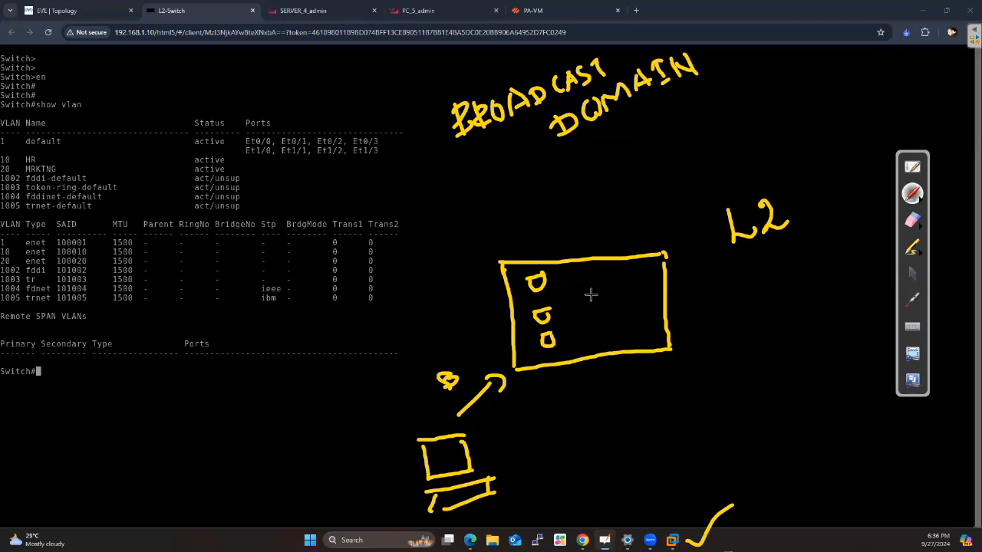
{"action": "mouse_move", "coordinate": [606, 284]}
{"action": "left_mouse_down"}
{"action": "mouse_move", "coordinate": [618, 273]}
{"action": "mouse_move", "coordinate": [609, 287]}
{"action": "mouse_move", "coordinate": [624, 299]}
{"action": "mouse_move", "coordinate": [614, 310]}
{"action": "mouse_move", "coordinate": [615, 334]}
{"action": "mouse_move", "coordinate": [630, 329]}
{"action": "left_mouse_up"}
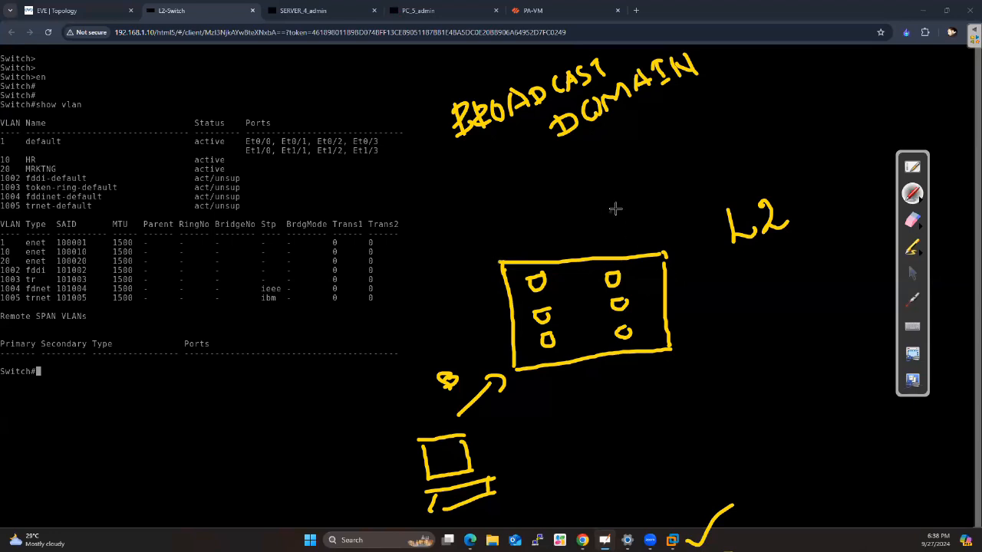
Loop zones labelled PC and SVR around the two port columns and link both to a box labelled FW
{"action": "mouse_move", "coordinate": [670, 219]}
{"action": "left_mouse_down"}
{"action": "mouse_move", "coordinate": [656, 210]}
{"action": "mouse_move", "coordinate": [625, 285]}
{"action": "mouse_move", "coordinate": [789, 299]}
{"action": "mouse_move", "coordinate": [707, 235]}
{"action": "mouse_move", "coordinate": [668, 220]}
{"action": "left_mouse_up"}
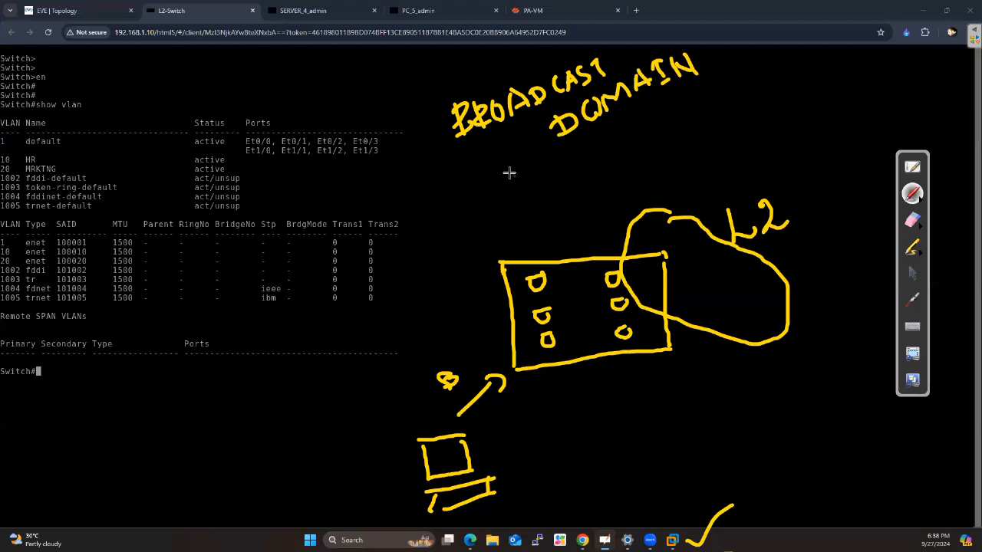
{"action": "mouse_move", "coordinate": [500, 176]}
{"action": "left_mouse_down"}
{"action": "mouse_move", "coordinate": [559, 173]}
{"action": "mouse_move", "coordinate": [508, 203]}
{"action": "mouse_move", "coordinate": [571, 203]}
{"action": "mouse_move", "coordinate": [526, 198]}
{"action": "mouse_move", "coordinate": [559, 182]}
{"action": "left_mouse_up"}
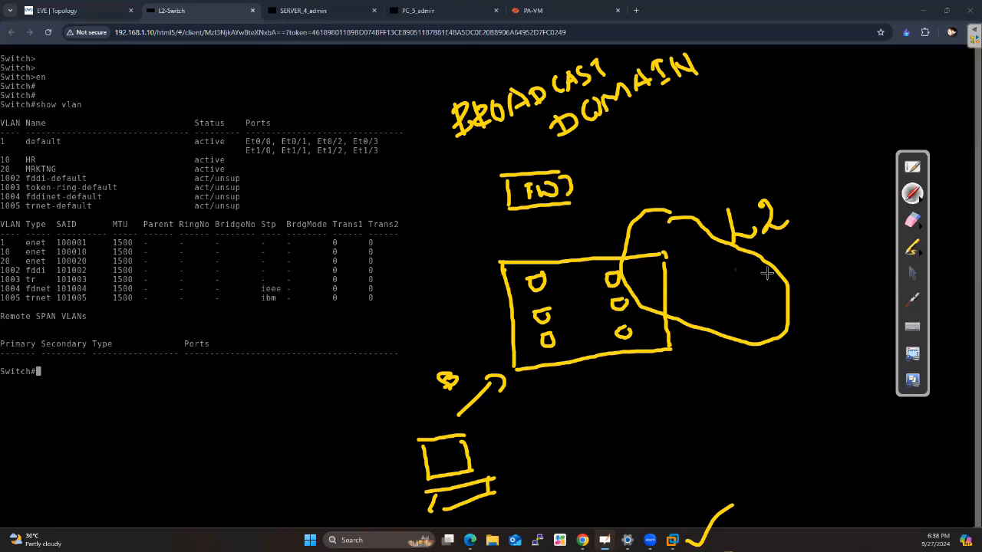
{"action": "mouse_move", "coordinate": [699, 270]}
{"action": "left_mouse_down"}
{"action": "mouse_move", "coordinate": [699, 301]}
{"action": "mouse_move", "coordinate": [700, 290]}
{"action": "mouse_move", "coordinate": [734, 285]}
{"action": "left_mouse_up"}
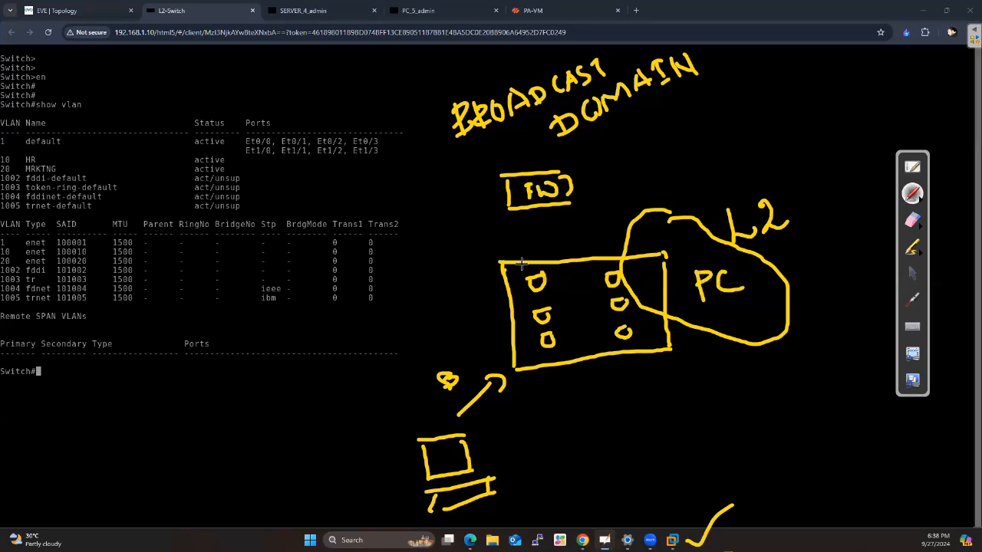
{"action": "mouse_move", "coordinate": [471, 217]}
{"action": "left_mouse_down"}
{"action": "mouse_move", "coordinate": [445, 211]}
{"action": "mouse_move", "coordinate": [443, 304]}
{"action": "mouse_move", "coordinate": [540, 277]}
{"action": "mouse_move", "coordinate": [467, 209]}
{"action": "left_mouse_up"}
{"action": "mouse_move", "coordinate": [548, 207]}
{"action": "left_mouse_down"}
{"action": "mouse_move", "coordinate": [535, 230]}
{"action": "mouse_move", "coordinate": [630, 242]}
{"action": "left_mouse_up"}
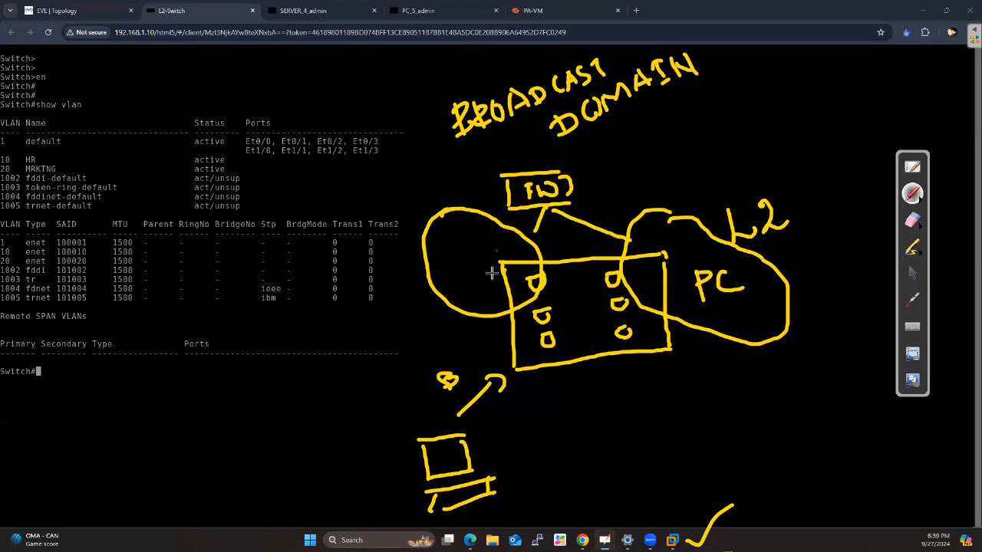
{"action": "mouse_move", "coordinate": [450, 249]}
{"action": "left_mouse_down"}
{"action": "mouse_move", "coordinate": [452, 270]}
{"action": "mouse_move", "coordinate": [502, 249]}
{"action": "left_mouse_up"}
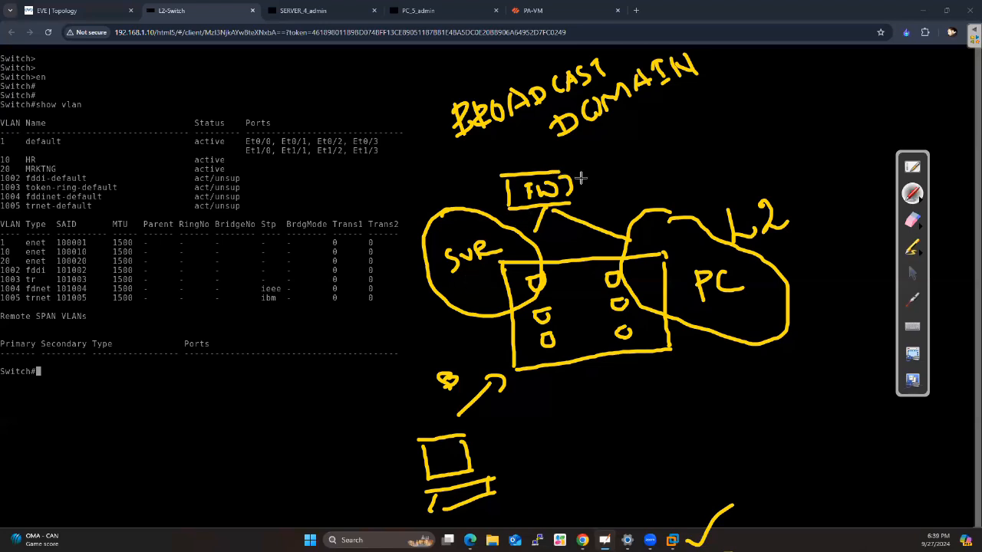
Mark the FW box with an X and draw a downward arrow below BROADCAST DOMAIN
{"action": "mouse_move", "coordinate": [591, 176]}
{"action": "left_mouse_down"}
{"action": "mouse_move", "coordinate": [583, 192]}
{"action": "mouse_move", "coordinate": [597, 190]}
{"action": "left_mouse_up"}
{"action": "mouse_move", "coordinate": [651, 123]}
{"action": "left_mouse_down"}
{"action": "mouse_move", "coordinate": [649, 152]}
{"action": "mouse_move", "coordinate": [670, 145]}
{"action": "left_mouse_up"}
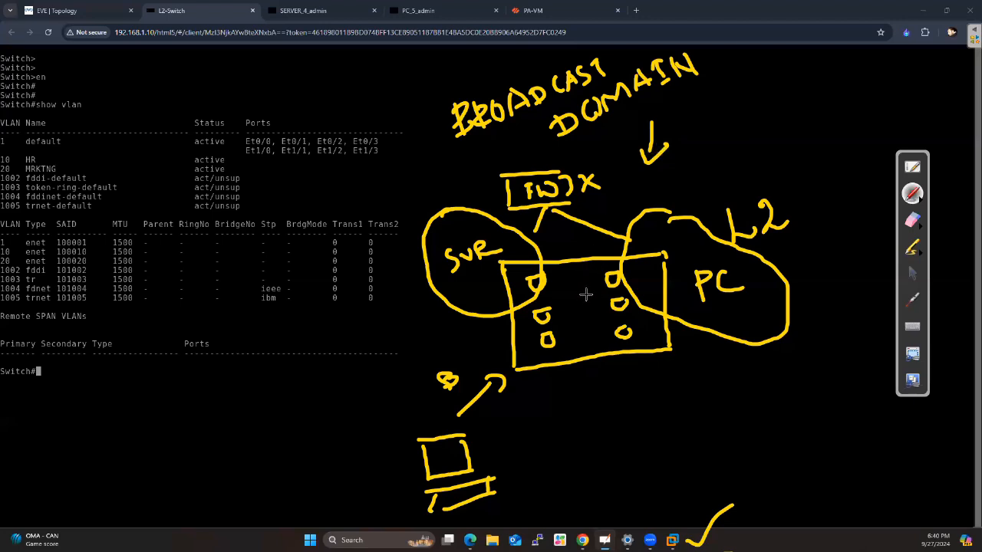
Write MICRO SEG. beneath the rectangle sketch
{"action": "mouse_move", "coordinate": [552, 415]}
{"action": "left_mouse_down"}
{"action": "mouse_move", "coordinate": [551, 450]}
{"action": "mouse_move", "coordinate": [576, 432]}
{"action": "mouse_move", "coordinate": [571, 441]}
{"action": "mouse_move", "coordinate": [586, 447]}
{"action": "mouse_move", "coordinate": [612, 419]}
{"action": "left_mouse_up"}
{"action": "mouse_move", "coordinate": [601, 440]}
{"action": "left_mouse_down"}
{"action": "mouse_move", "coordinate": [673, 422]}
{"action": "mouse_move", "coordinate": [669, 403]}
{"action": "left_mouse_up"}
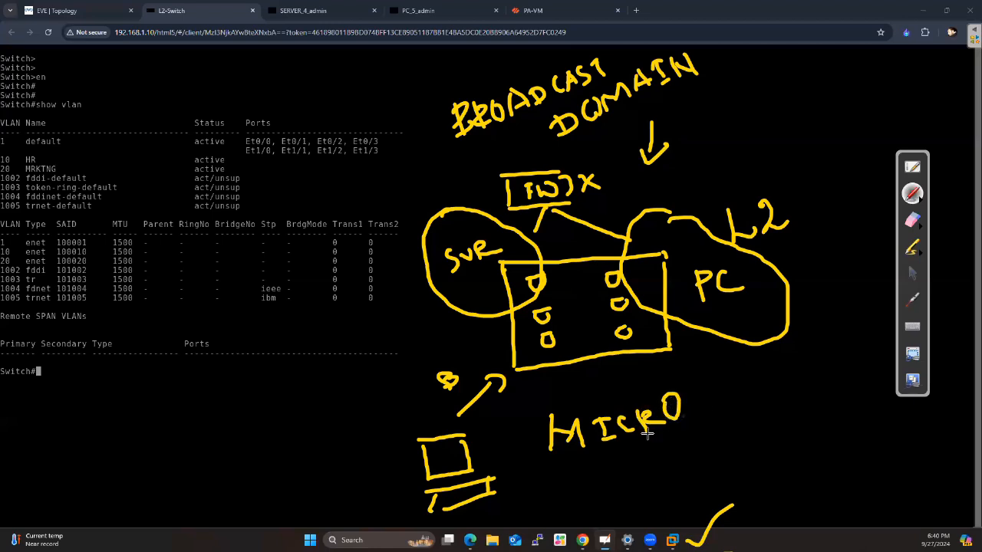
{"action": "mouse_move", "coordinate": [644, 458]}
{"action": "left_mouse_down"}
{"action": "mouse_move", "coordinate": [634, 481]}
{"action": "mouse_move", "coordinate": [687, 451]}
{"action": "mouse_move", "coordinate": [717, 454]}
{"action": "left_mouse_up"}
{"action": "left_click", "coordinate": [723, 451]}
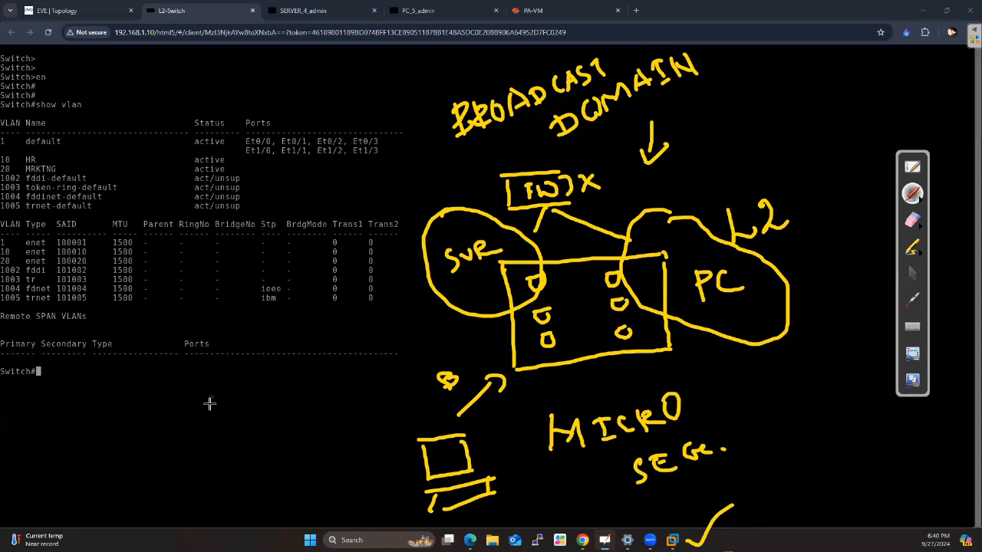
Sketch a second switch as a box with three link lines in the empty area below the switch prompt
{"action": "left_click_drag", "start_coordinate": [222, 401], "coordinate": [292, 388]}
{"action": "left_click_drag", "start_coordinate": [222, 403], "coordinate": [300, 391]}
{"action": "mouse_move", "coordinate": [224, 404]}
{"action": "left_mouse_down"}
{"action": "mouse_move", "coordinate": [259, 448]}
{"action": "mouse_move", "coordinate": [302, 435]}
{"action": "left_mouse_up"}
{"action": "mouse_move", "coordinate": [299, 393]}
{"action": "left_mouse_down"}
{"action": "mouse_move", "coordinate": [304, 439]}
{"action": "mouse_move", "coordinate": [371, 400]}
{"action": "left_mouse_up"}
{"action": "left_click_drag", "start_coordinate": [230, 424], "coordinate": [179, 436]}
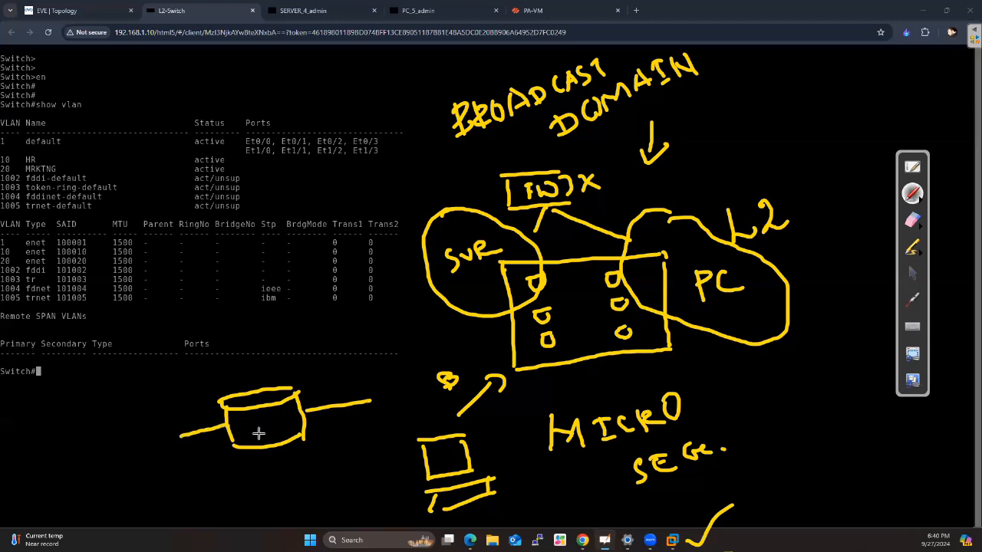
{"action": "left_click_drag", "start_coordinate": [274, 449], "coordinate": [279, 474]}
Draw a device box at the end of each of the second switch's three links and write VLAN1 beside the sketch
{"action": "left_click_drag", "start_coordinate": [117, 442], "coordinate": [175, 427]}
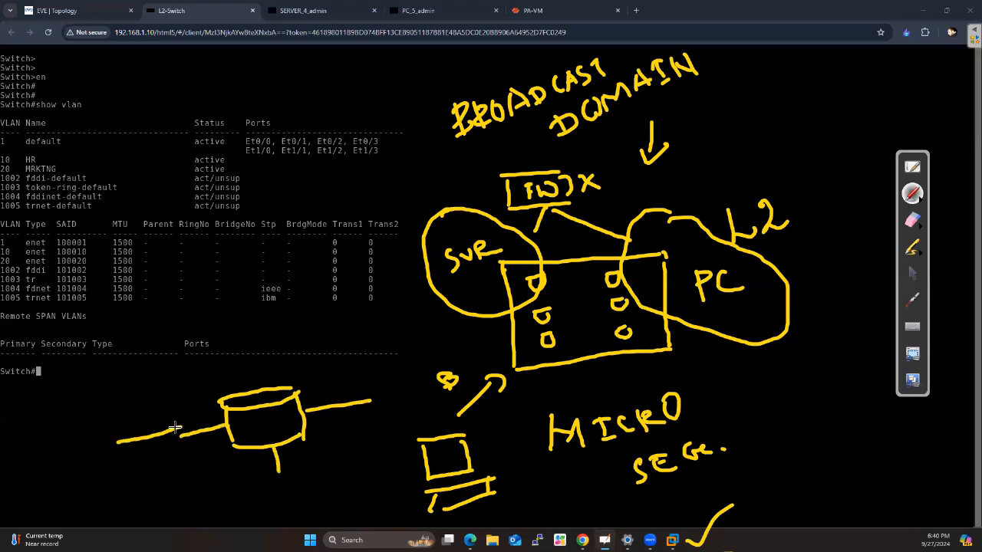
{"action": "mouse_move", "coordinate": [122, 443]}
{"action": "left_mouse_down"}
{"action": "mouse_move", "coordinate": [146, 482]}
{"action": "mouse_move", "coordinate": [196, 469]}
{"action": "left_mouse_up"}
{"action": "left_click_drag", "start_coordinate": [179, 428], "coordinate": [196, 469]}
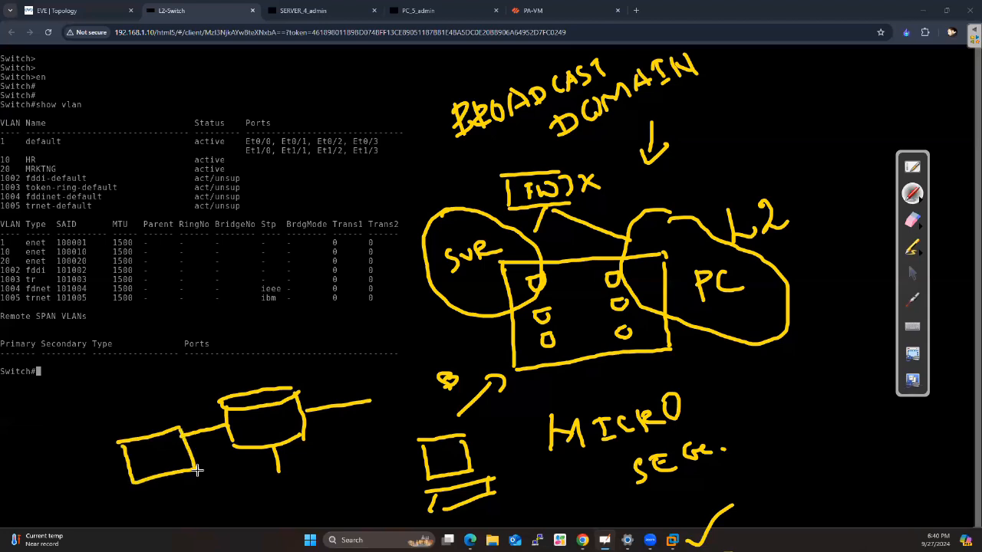
{"action": "mouse_move", "coordinate": [366, 381]}
{"action": "left_mouse_down"}
{"action": "mouse_move", "coordinate": [373, 422]}
{"action": "mouse_move", "coordinate": [426, 387]}
{"action": "mouse_move", "coordinate": [426, 411]}
{"action": "left_mouse_up"}
{"action": "mouse_move", "coordinate": [267, 488]}
{"action": "left_mouse_down"}
{"action": "mouse_move", "coordinate": [331, 464]}
{"action": "mouse_move", "coordinate": [325, 503]}
{"action": "mouse_move", "coordinate": [345, 497]}
{"action": "left_mouse_up"}
{"action": "left_click_drag", "start_coordinate": [332, 464], "coordinate": [344, 498]}
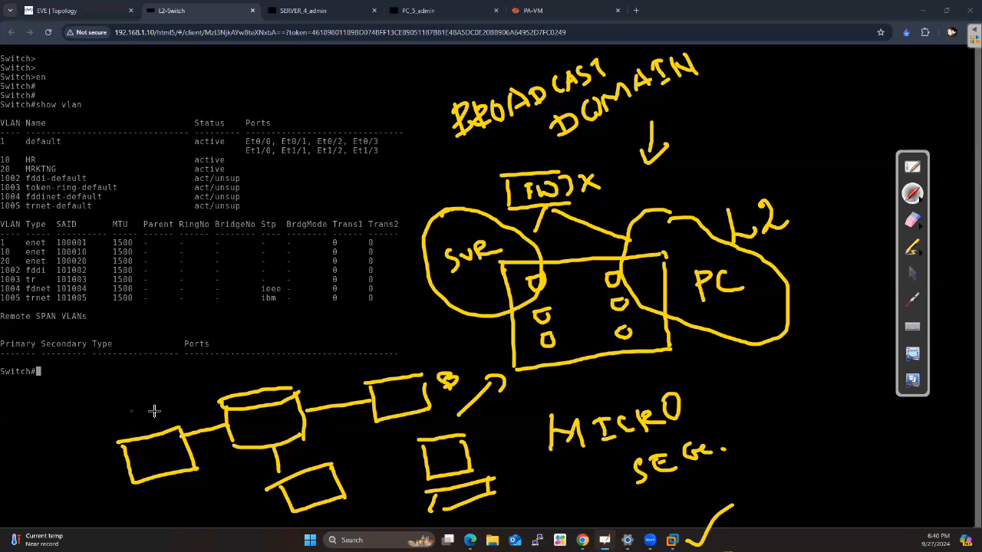
{"action": "mouse_move", "coordinate": [23, 431]}
{"action": "left_mouse_down"}
{"action": "mouse_move", "coordinate": [46, 422]}
{"action": "mouse_move", "coordinate": [73, 434]}
{"action": "mouse_move", "coordinate": [87, 416]}
{"action": "mouse_move", "coordinate": [95, 424]}
{"action": "mouse_move", "coordinate": [118, 415]}
{"action": "left_mouse_up"}
{"action": "left_click_drag", "start_coordinate": [112, 388], "coordinate": [131, 419]}
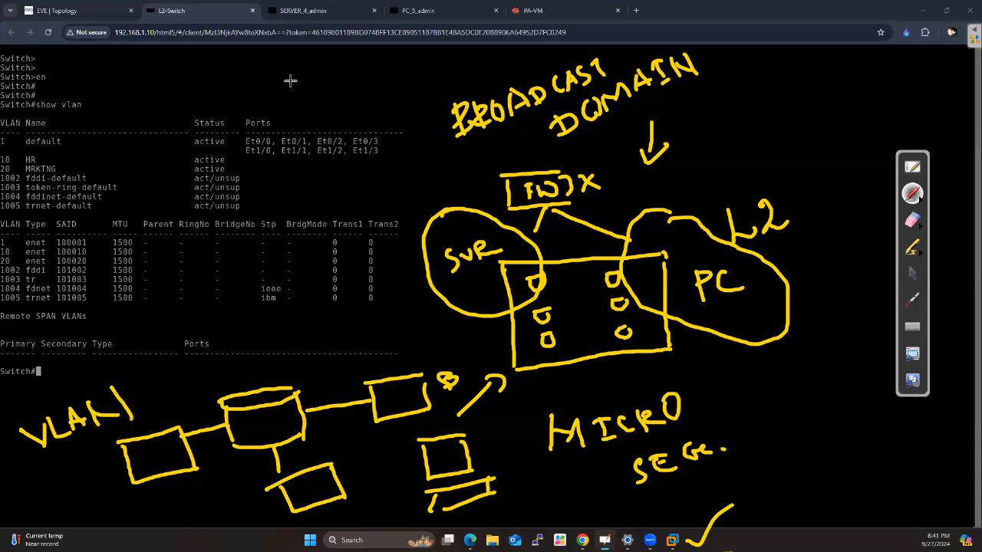
Draw a large rectangle over the VLAN table's port list with three overlapping smaller boxes, each with a line leading outward
{"action": "mouse_move", "coordinate": [283, 89]}
{"action": "left_mouse_down"}
{"action": "mouse_move", "coordinate": [370, 72]}
{"action": "mouse_move", "coordinate": [290, 146]}
{"action": "mouse_move", "coordinate": [392, 136]}
{"action": "left_mouse_up"}
{"action": "left_click_drag", "start_coordinate": [376, 75], "coordinate": [381, 125]}
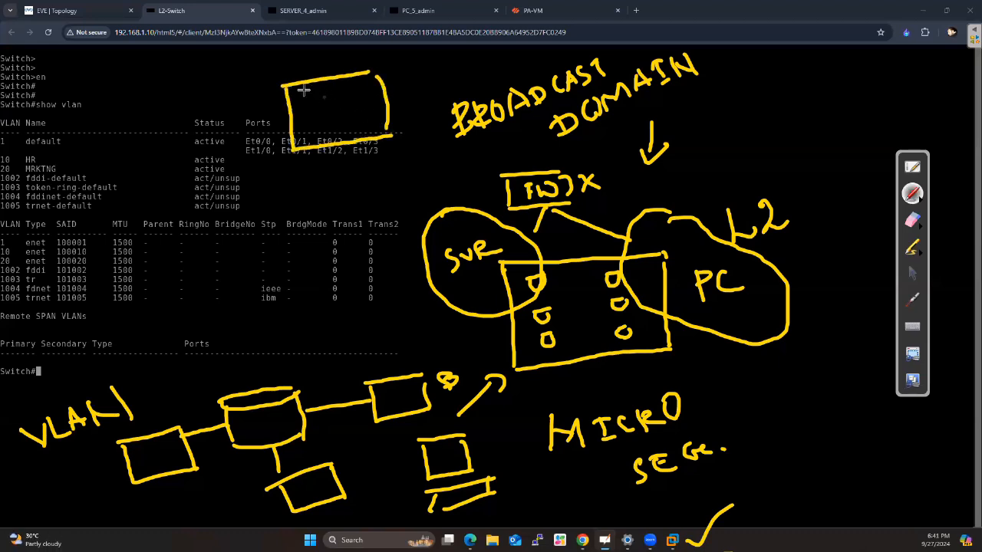
{"action": "mouse_move", "coordinate": [244, 76]}
{"action": "left_mouse_down"}
{"action": "mouse_move", "coordinate": [305, 67]}
{"action": "mouse_move", "coordinate": [264, 115]}
{"action": "left_mouse_up"}
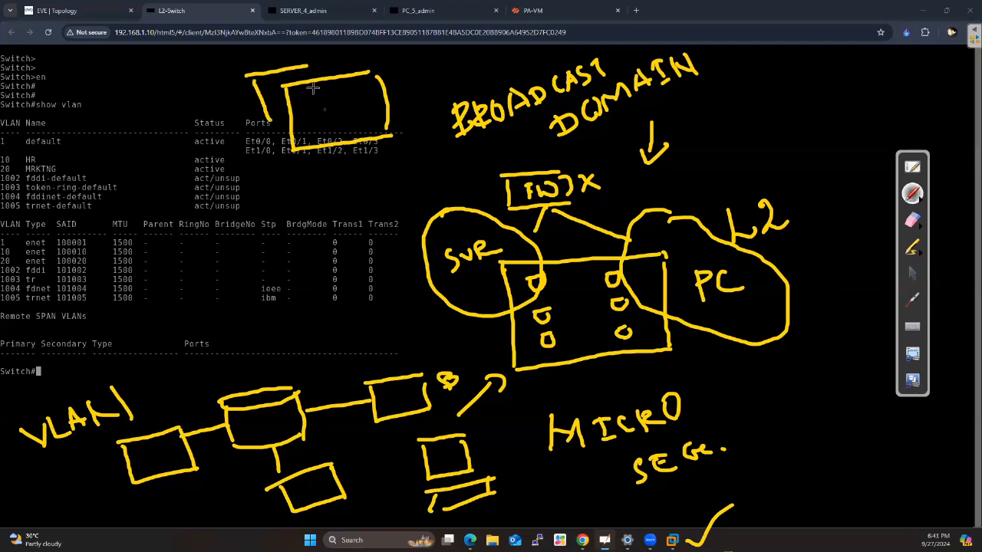
{"action": "left_click_drag", "start_coordinate": [312, 68], "coordinate": [323, 112]}
{"action": "left_click_drag", "start_coordinate": [343, 53], "coordinate": [354, 91]}
{"action": "left_click_drag", "start_coordinate": [345, 54], "coordinate": [386, 48]}
{"action": "left_click_drag", "start_coordinate": [355, 94], "coordinate": [422, 82]}
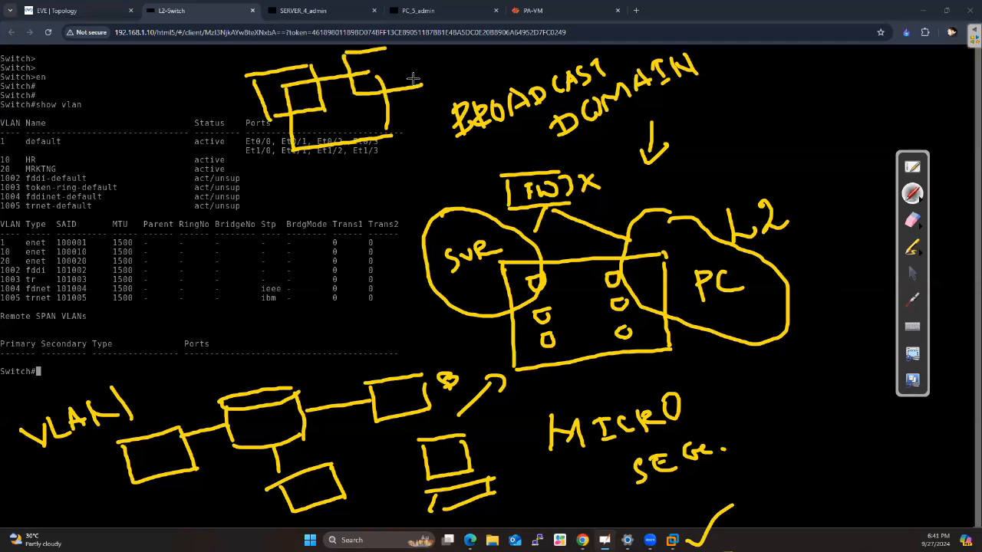
{"action": "left_click_drag", "start_coordinate": [387, 50], "coordinate": [422, 83]}
{"action": "mouse_move", "coordinate": [365, 120]}
{"action": "left_mouse_down"}
{"action": "mouse_move", "coordinate": [321, 126]}
{"action": "mouse_move", "coordinate": [398, 169]}
{"action": "left_mouse_up"}
{"action": "left_click_drag", "start_coordinate": [378, 123], "coordinate": [393, 166]}
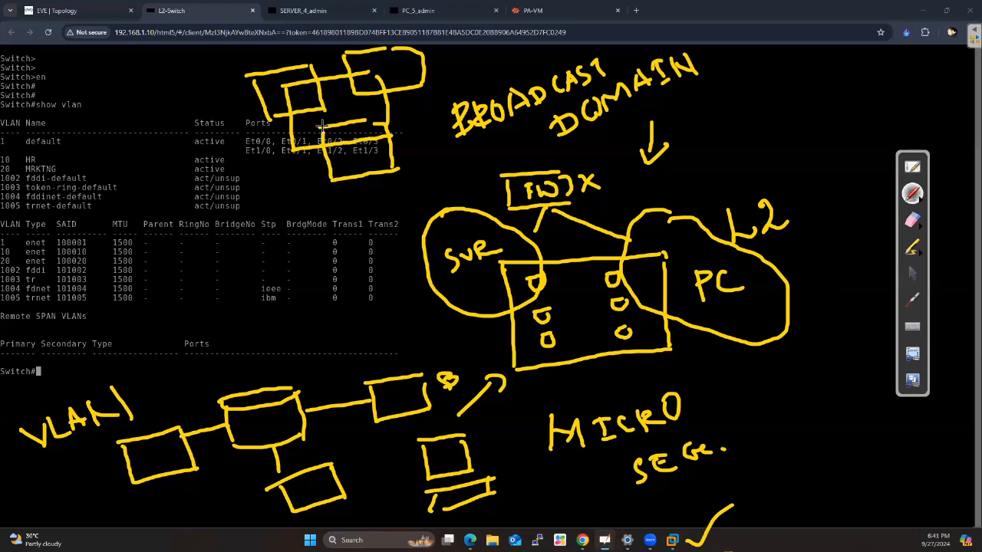
{"action": "left_click_drag", "start_coordinate": [261, 96], "coordinate": [225, 109]}
{"action": "left_click_drag", "start_coordinate": [423, 70], "coordinate": [458, 68]}
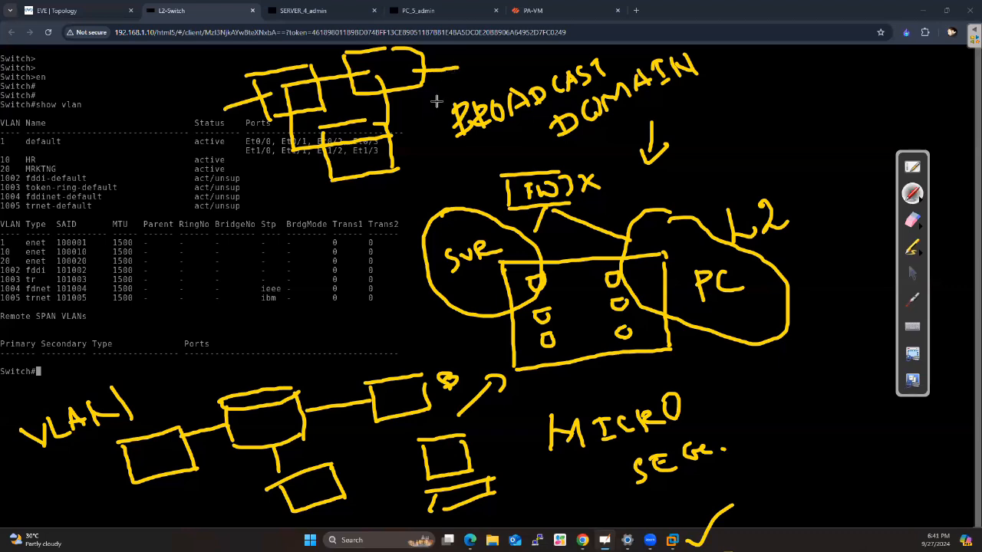
{"action": "left_click_drag", "start_coordinate": [352, 165], "coordinate": [334, 232]}
Shift the annotations down to uncover the VLAN table and return to the normal cursor
{"action": "left_click", "coordinate": [911, 273]}
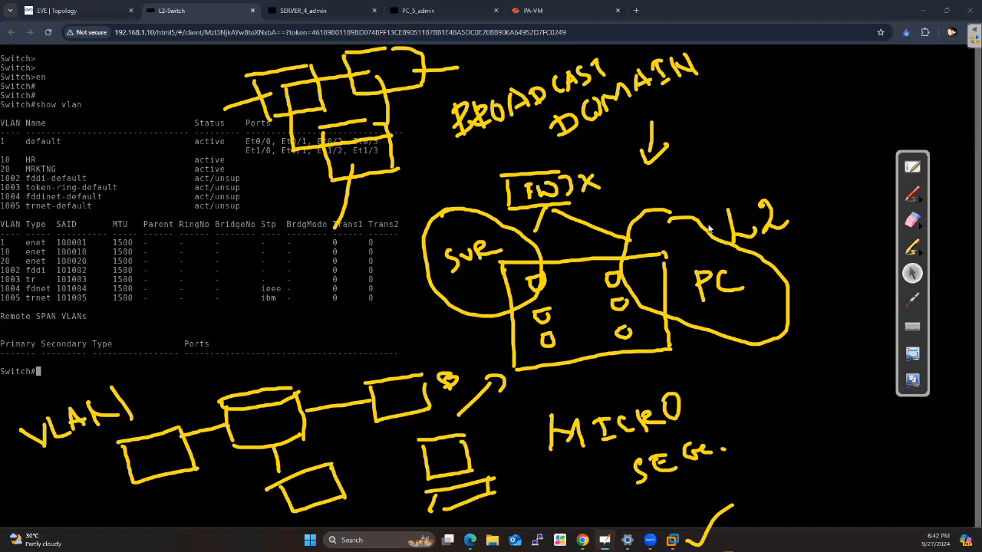
{"action": "left_click", "coordinate": [912, 299]}
{"action": "scroll", "coordinate": [690, 352], "scroll_direction": "up", "scroll_amount": 5}
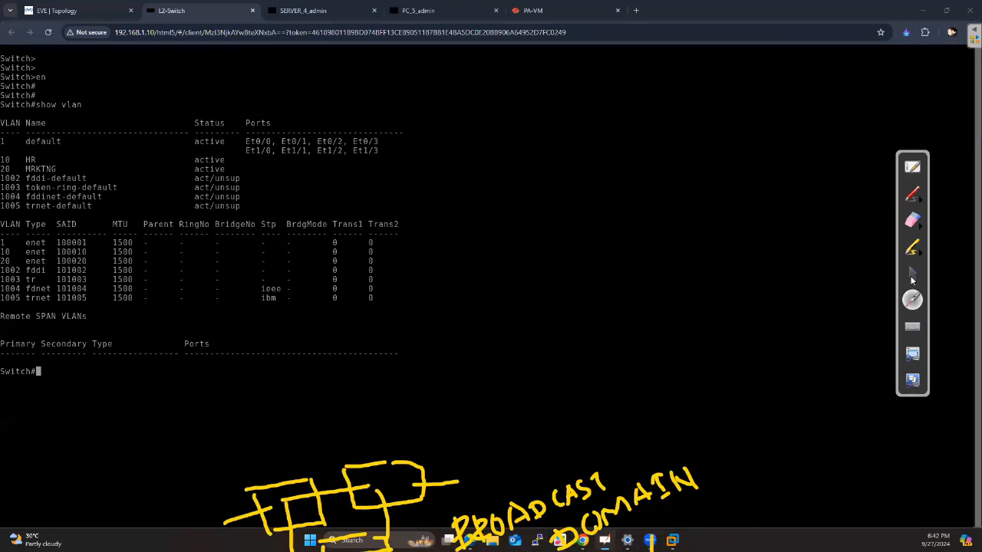
{"action": "left_click", "coordinate": [912, 274]}
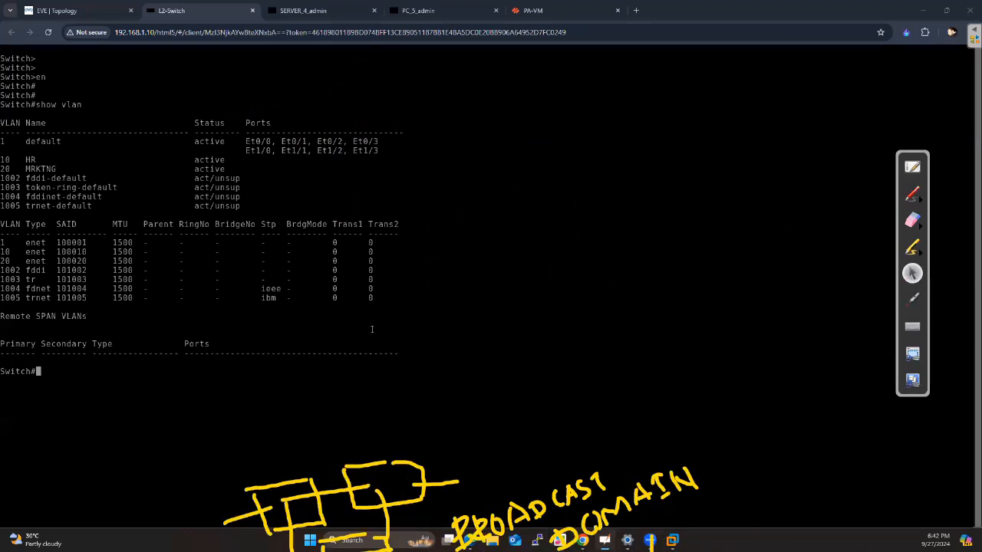
{"action": "left_click", "coordinate": [913, 304]}
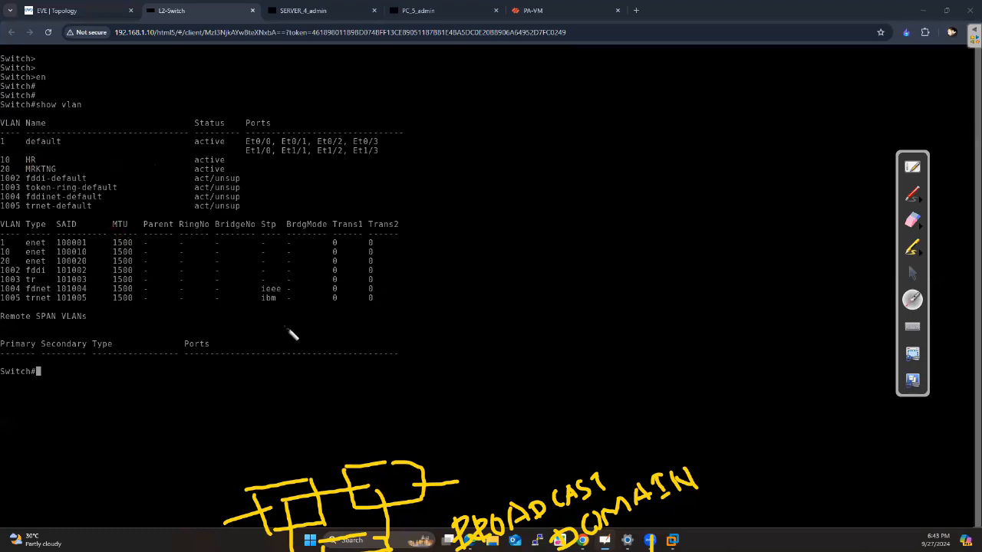
{"action": "left_click", "coordinate": [911, 279]}
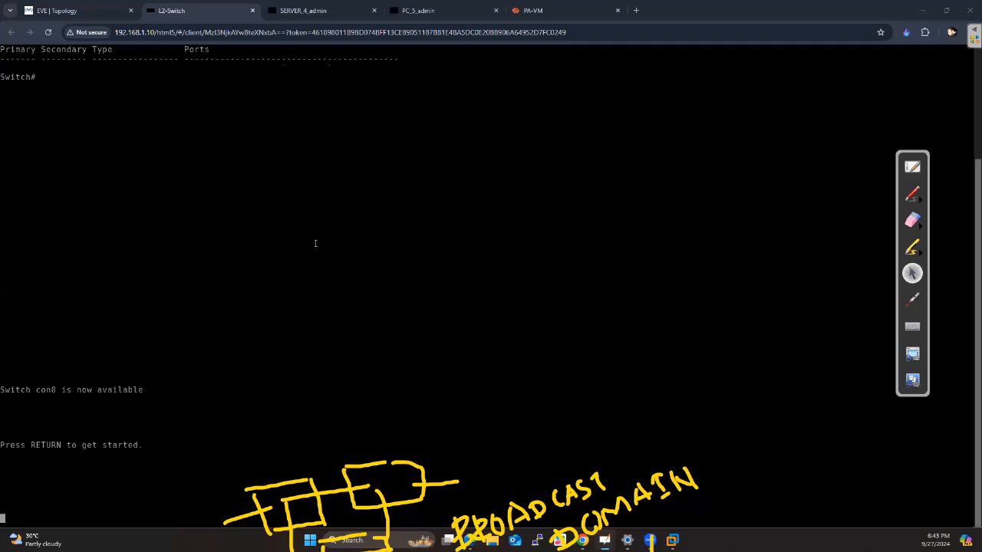
Write NATIVE VLAN with the yellow pen in the console's empty area
{"action": "left_click", "coordinate": [912, 195]}
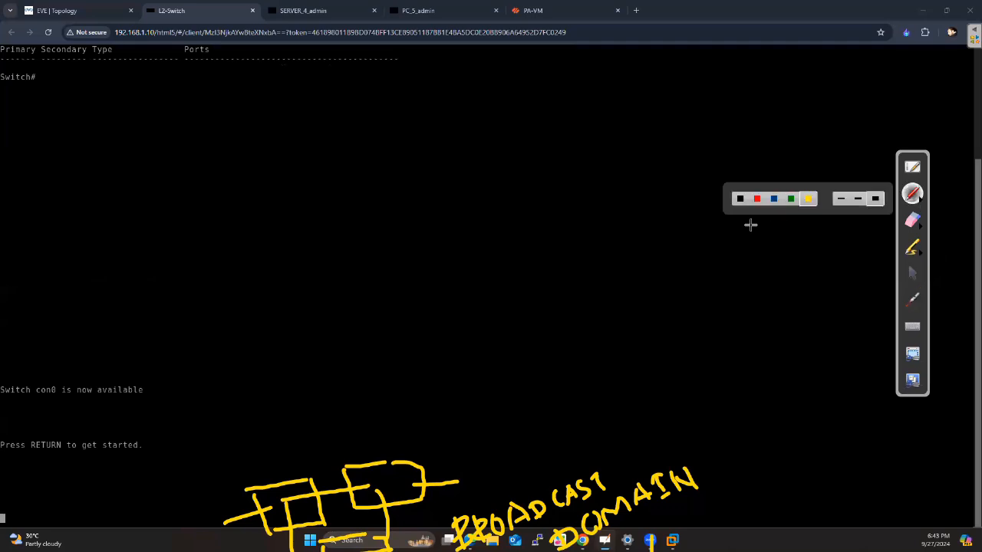
{"action": "left_click", "coordinate": [807, 199]}
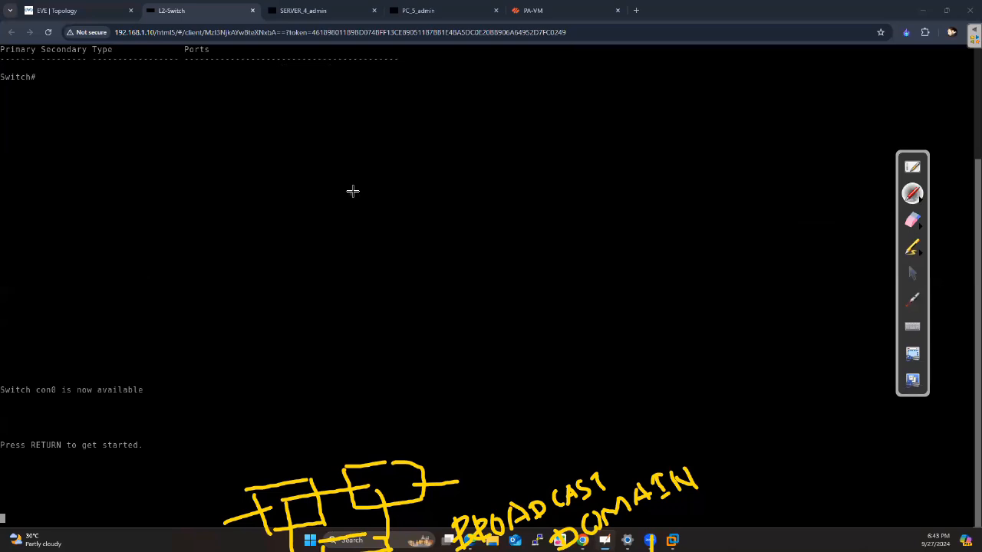
{"action": "mouse_move", "coordinate": [332, 184]}
{"action": "left_mouse_down"}
{"action": "mouse_move", "coordinate": [331, 247]}
{"action": "mouse_move", "coordinate": [369, 226]}
{"action": "left_mouse_up"}
{"action": "mouse_move", "coordinate": [367, 192]}
{"action": "left_mouse_down"}
{"action": "mouse_move", "coordinate": [369, 242]}
{"action": "mouse_move", "coordinate": [400, 233]}
{"action": "left_mouse_up"}
{"action": "mouse_move", "coordinate": [384, 220]}
{"action": "left_mouse_down"}
{"action": "mouse_move", "coordinate": [407, 209]}
{"action": "mouse_move", "coordinate": [420, 230]}
{"action": "mouse_move", "coordinate": [431, 196]}
{"action": "mouse_move", "coordinate": [454, 177]}
{"action": "left_mouse_up"}
{"action": "mouse_move", "coordinate": [447, 180]}
{"action": "left_mouse_down"}
{"action": "mouse_move", "coordinate": [449, 211]}
{"action": "mouse_move", "coordinate": [460, 210]}
{"action": "left_mouse_up"}
{"action": "mouse_move", "coordinate": [456, 179]}
{"action": "left_mouse_down"}
{"action": "mouse_move", "coordinate": [466, 198]}
{"action": "mouse_move", "coordinate": [477, 175]}
{"action": "left_mouse_up"}
{"action": "mouse_move", "coordinate": [491, 170]}
{"action": "left_mouse_down"}
{"action": "mouse_move", "coordinate": [494, 190]}
{"action": "mouse_move", "coordinate": [509, 186]}
{"action": "left_mouse_up"}
{"action": "left_click_drag", "start_coordinate": [492, 179], "coordinate": [505, 175]}
{"action": "left_click_drag", "start_coordinate": [481, 166], "coordinate": [497, 161]}
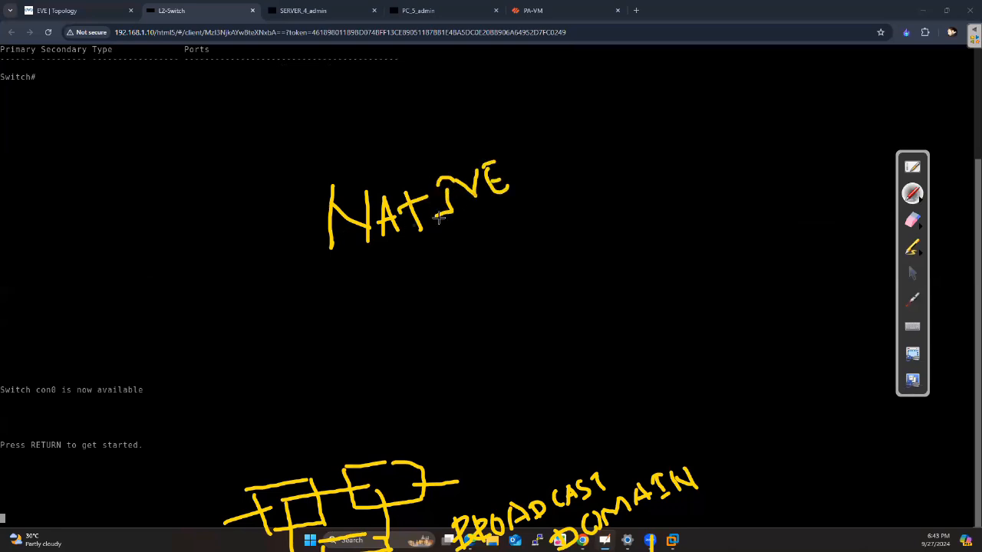
{"action": "mouse_move", "coordinate": [421, 278]}
{"action": "left_mouse_down"}
{"action": "mouse_move", "coordinate": [454, 301]}
{"action": "mouse_move", "coordinate": [469, 253]}
{"action": "left_mouse_up"}
{"action": "mouse_move", "coordinate": [463, 268]}
{"action": "left_mouse_down"}
{"action": "mouse_move", "coordinate": [465, 294]}
{"action": "mouse_move", "coordinate": [480, 293]}
{"action": "left_mouse_up"}
{"action": "left_click_drag", "start_coordinate": [492, 245], "coordinate": [485, 285]}
{"action": "mouse_move", "coordinate": [492, 245]}
{"action": "left_mouse_down"}
{"action": "mouse_move", "coordinate": [503, 276]}
{"action": "mouse_move", "coordinate": [532, 230]}
{"action": "mouse_move", "coordinate": [547, 268]}
{"action": "left_mouse_up"}
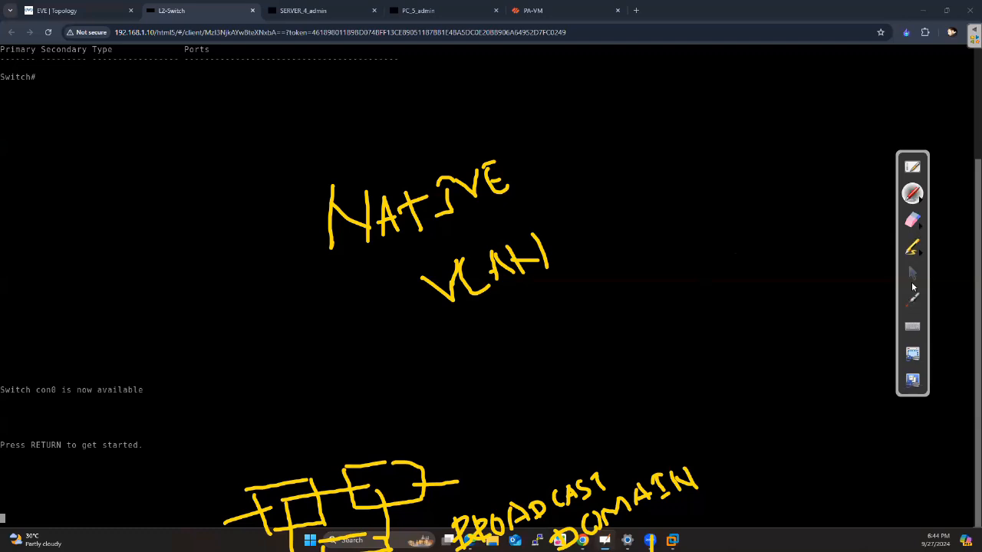
Erase the NATIVE VLAN note and return to the normal cursor
{"action": "left_click", "coordinate": [912, 220]}
{"action": "mouse_move", "coordinate": [506, 265]}
{"action": "left_mouse_down"}
{"action": "mouse_move", "coordinate": [475, 271]}
{"action": "mouse_move", "coordinate": [598, 241]}
{"action": "mouse_move", "coordinate": [530, 164]}
{"action": "mouse_move", "coordinate": [431, 211]}
{"action": "left_mouse_up"}
{"action": "left_click", "coordinate": [912, 273]}
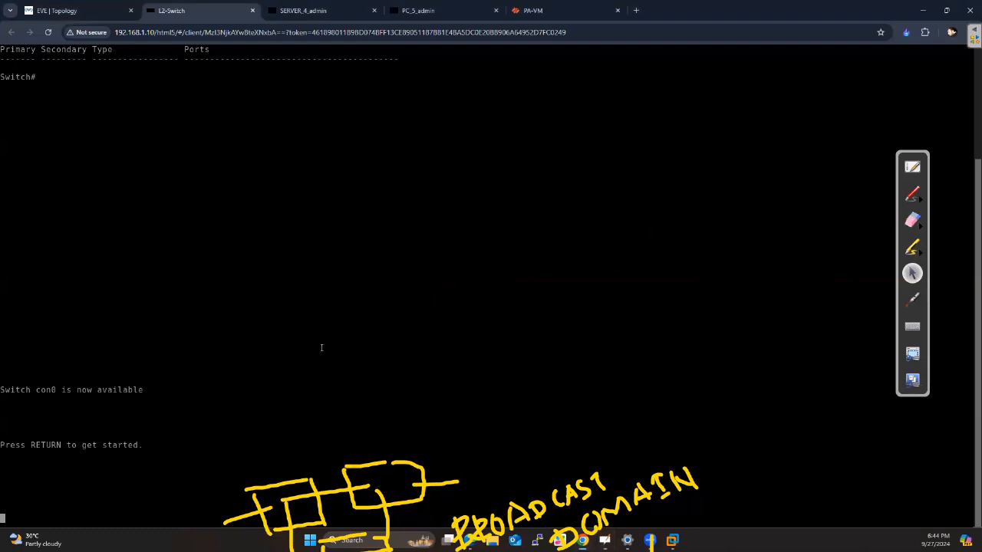
Wake the L2-Switch console and enter privileged mode with enable
{"action": "key", "text": "Return"}
{"action": "key", "text": "Return"}
{"action": "key", "text": "Return"}
{"action": "key", "text": "Return"}
{"action": "key", "text": "Return"}
{"action": "key", "text": "Return"}
{"action": "key", "text": "Return"}
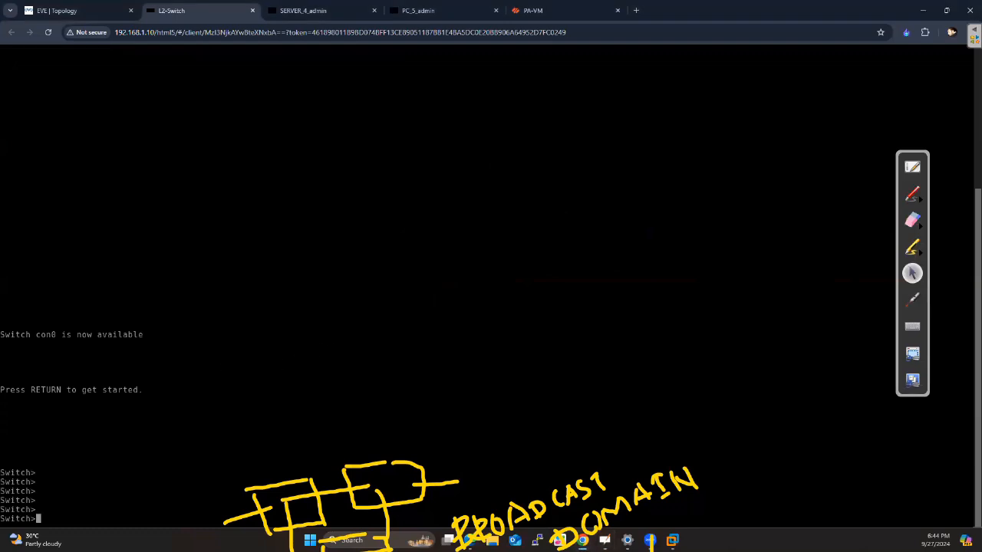
{"action": "type", "text": "enable"}
{"action": "key", "text": "Return"}
{"action": "key", "text": "Return"}
{"action": "key", "text": "Return"}
Display the switch's complete VLAN table with show vlan
{"action": "key", "text": "Return"}
{"action": "type", "text": "s"}
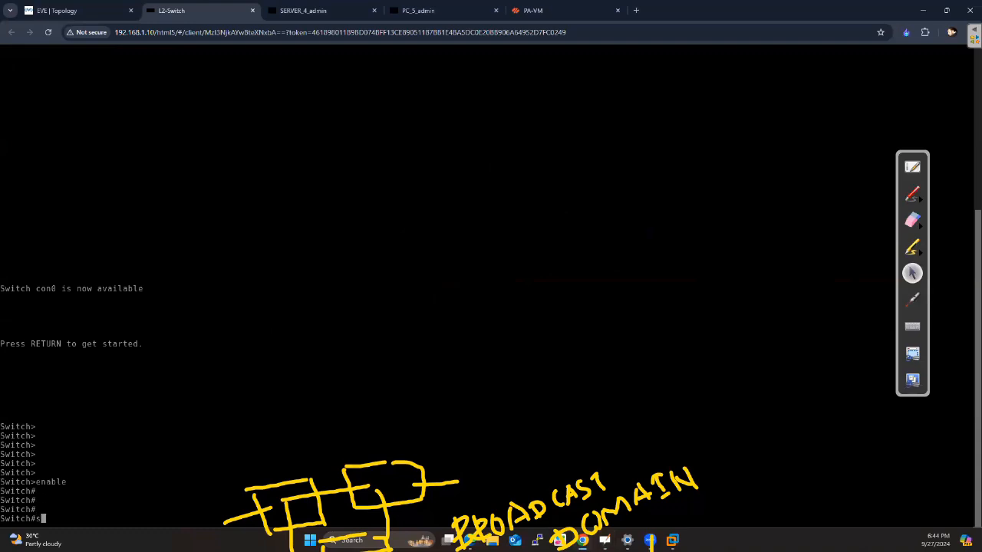
{"action": "type", "text": "how vlan"}
{"action": "key", "text": "Return"}
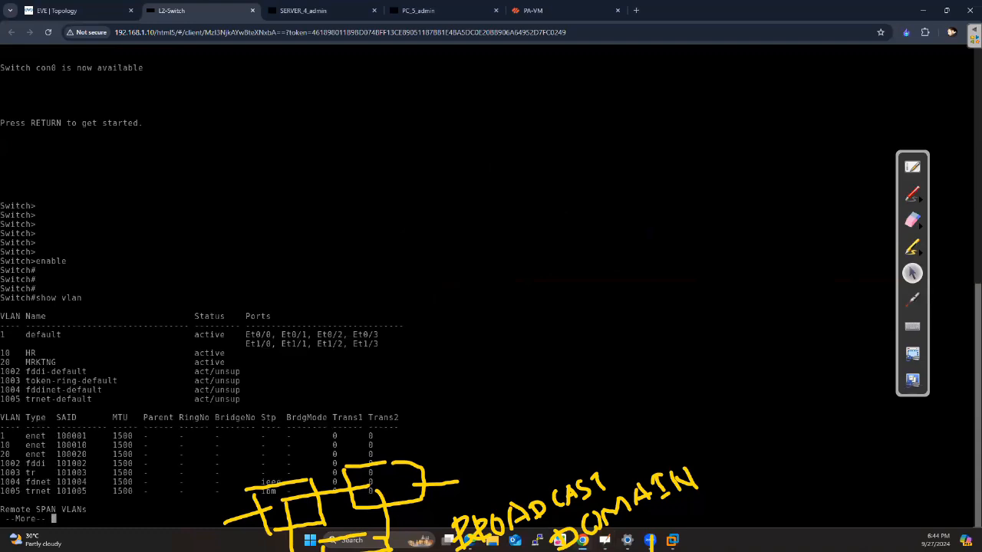
{"action": "key", "text": "space"}
Enter global configuration mode on the switch and delete VLAN 10 with no vlan 10
{"action": "type", "text": "configure "}
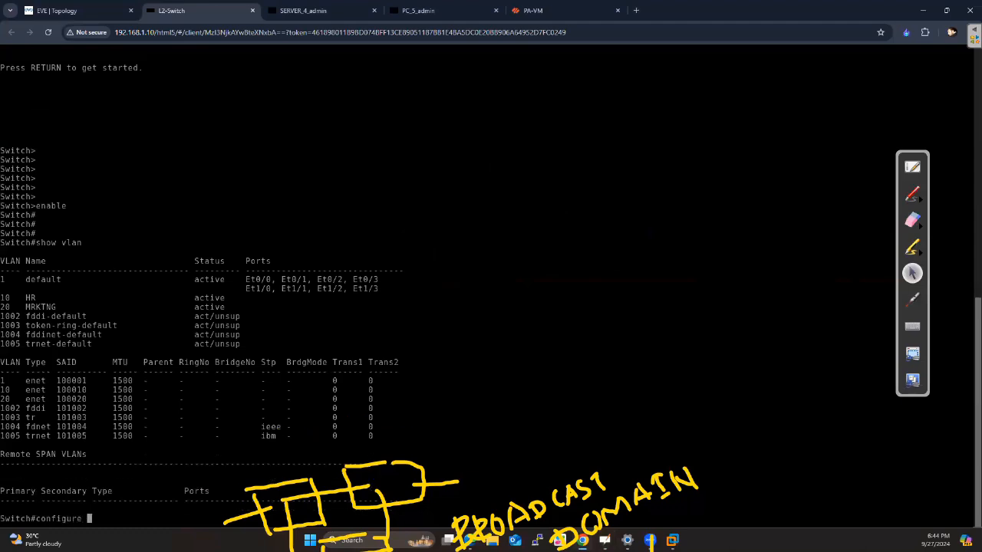
{"action": "type", "text": "term"}
{"action": "key", "text": "Tab"}
{"action": "key", "text": "Return"}
{"action": "key", "text": "Return"}
{"action": "key", "text": "Return"}
{"action": "type", "text": "no vlan 10"}
{"action": "key", "text": "Return"}
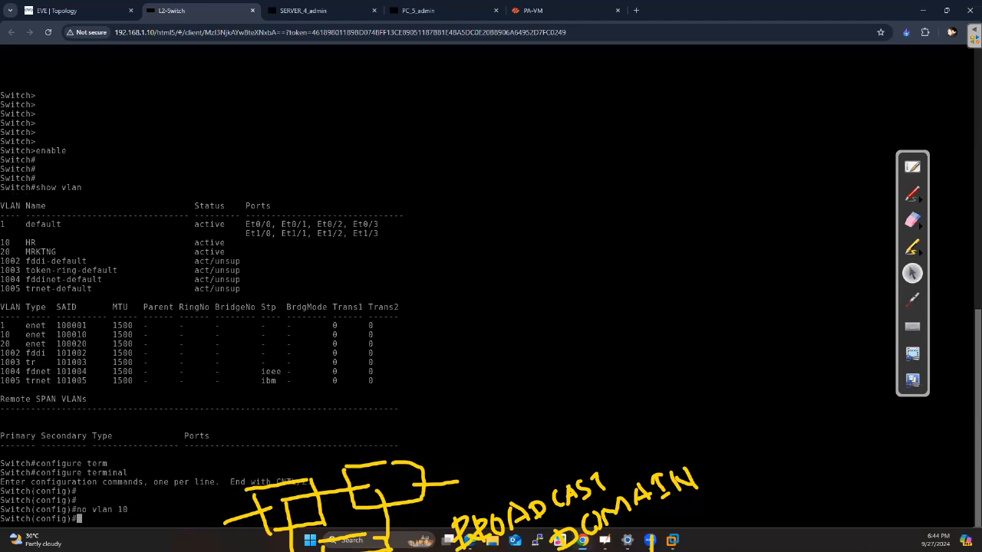
{"action": "key", "text": "Return"}
{"action": "key", "text": "Return"}
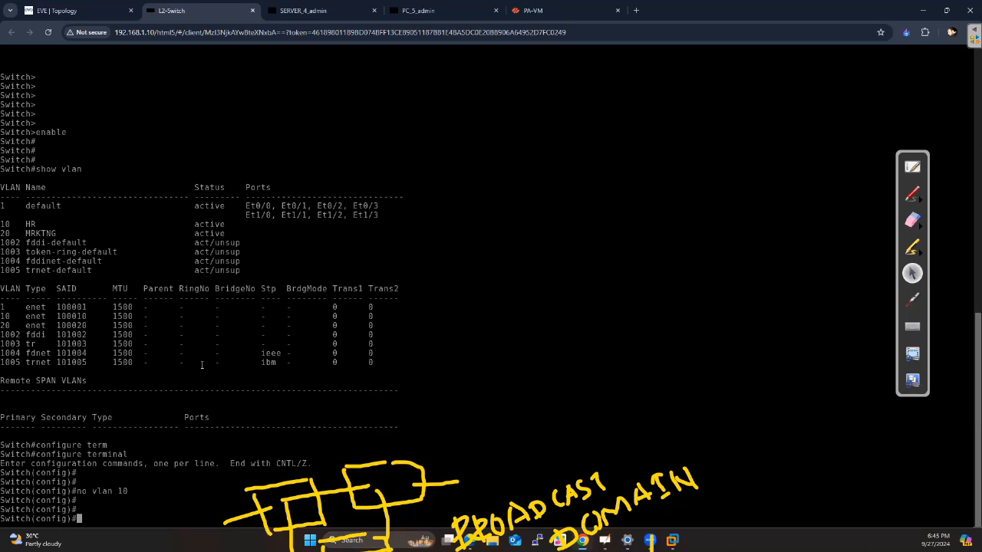
Delete VLAN 20 from the switch with no vlan 20
{"action": "type", "text": "no vla"}
{"action": "key", "text": "Tab"}
{"action": "type", "text": "20"}
{"action": "key", "text": "Return"}
{"action": "key", "text": "Return"}
{"action": "key", "text": "Return"}
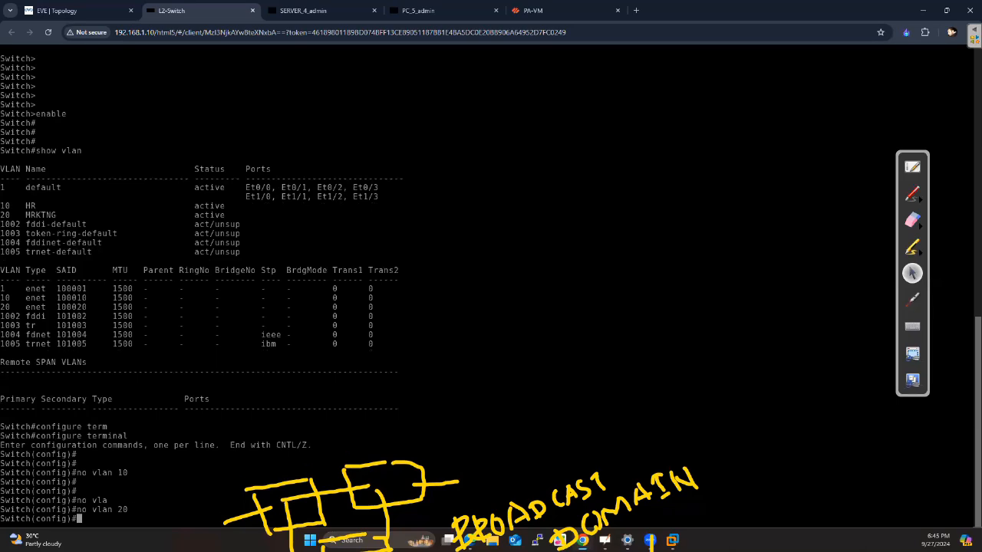
Leave configuration mode and run show vlan to check the table after the VLAN deletions
{"action": "type", "text": "end"}
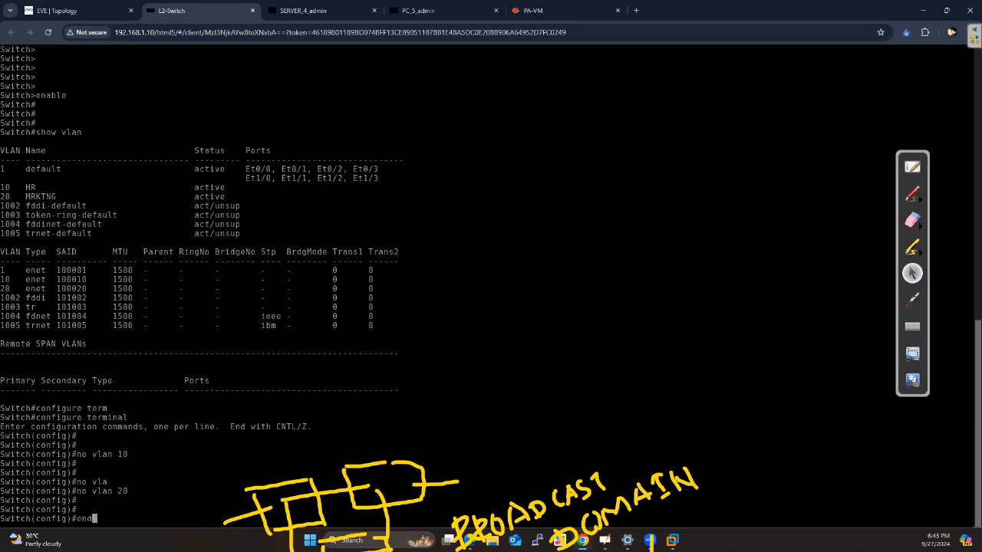
{"action": "key", "text": "Return"}
{"action": "key", "text": "Return"}
{"action": "key", "text": "Return"}
{"action": "key", "text": "Return"}
{"action": "key", "text": "Return"}
{"action": "type", "text": "show vlan"}
{"action": "key", "text": "Return"}
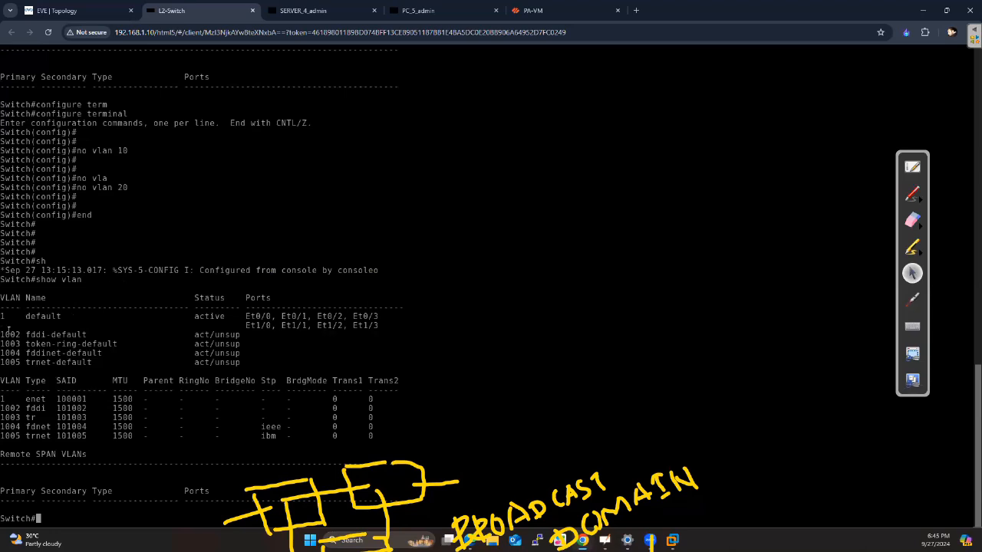
Examine the reserved VLAN rows 1002 to 1005 and the default VLAN 1 row with its ports
{"action": "left_click_drag", "start_coordinate": [14, 335], "coordinate": [242, 365]}
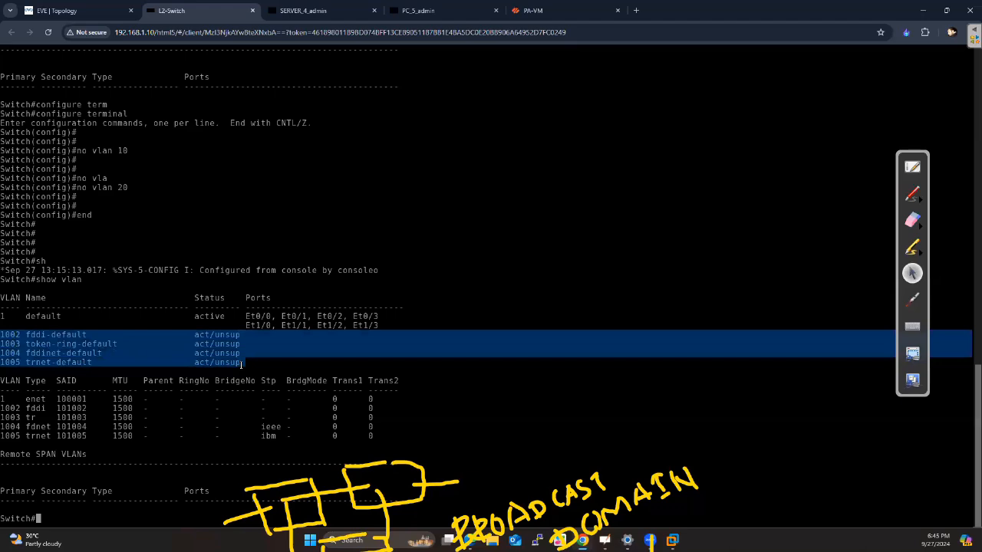
{"action": "left_click", "coordinate": [212, 363]}
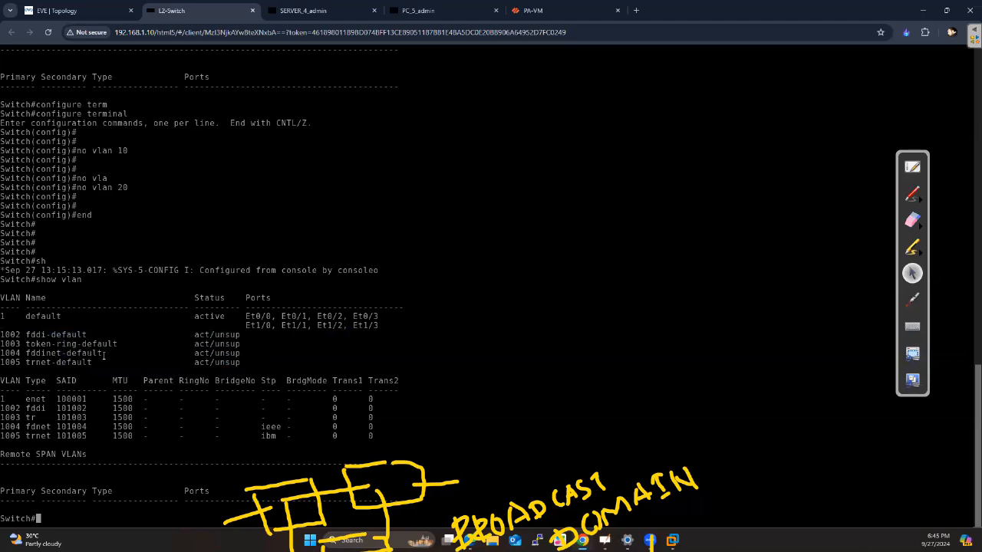
{"action": "left_click_drag", "start_coordinate": [26, 316], "coordinate": [58, 316]}
{"action": "left_click_drag", "start_coordinate": [232, 316], "coordinate": [265, 317]}
{"action": "left_click_drag", "start_coordinate": [2, 316], "coordinate": [380, 326]}
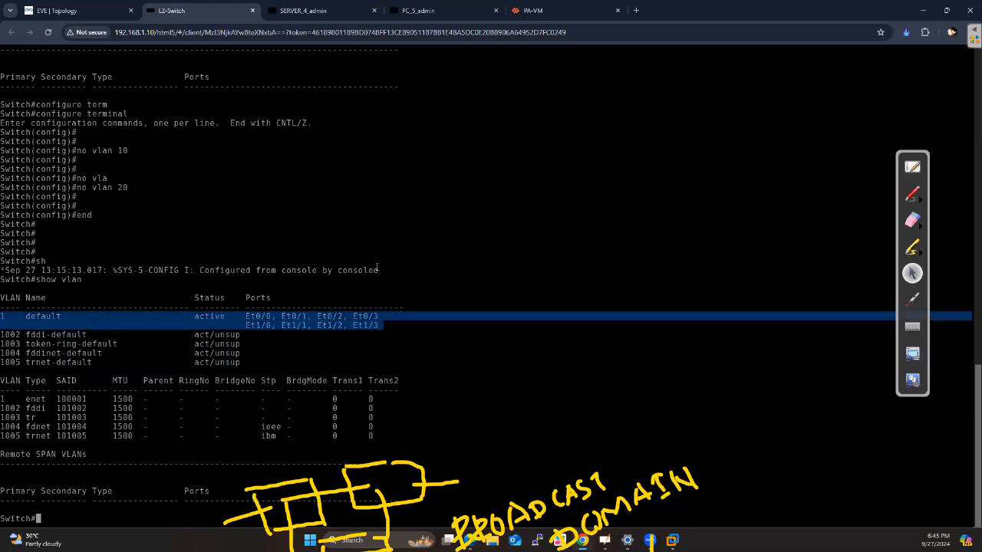
{"action": "left_click", "coordinate": [285, 313]}
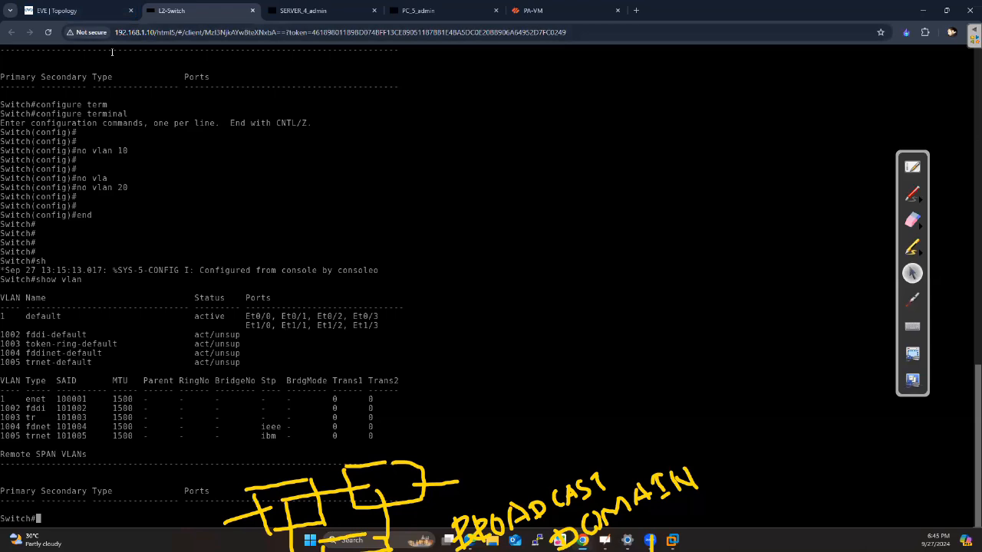
Show the EVE topology, clear the yellow annotations from view and return to the normal cursor
{"action": "left_click", "coordinate": [71, 15]}
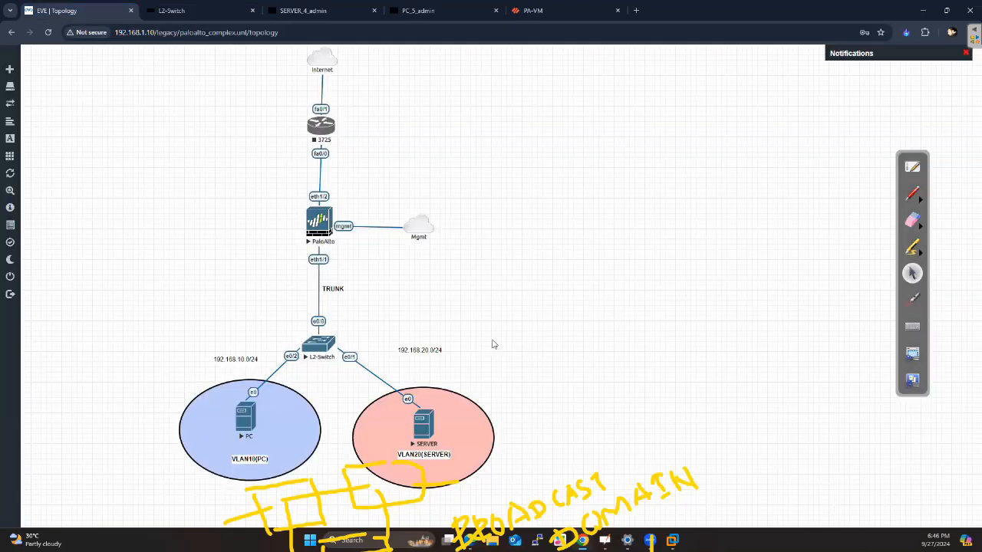
{"action": "left_click", "coordinate": [913, 299]}
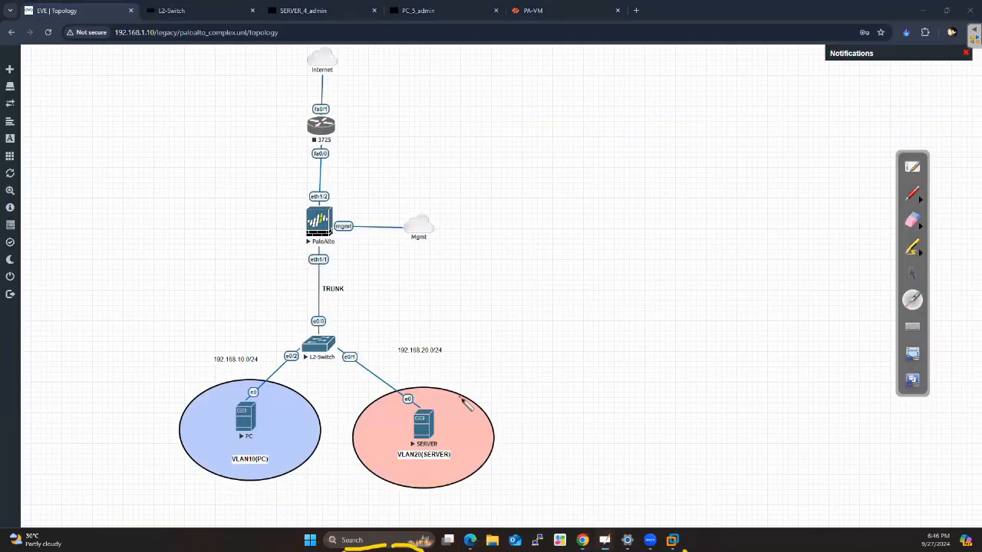
{"action": "left_click", "coordinate": [913, 274]}
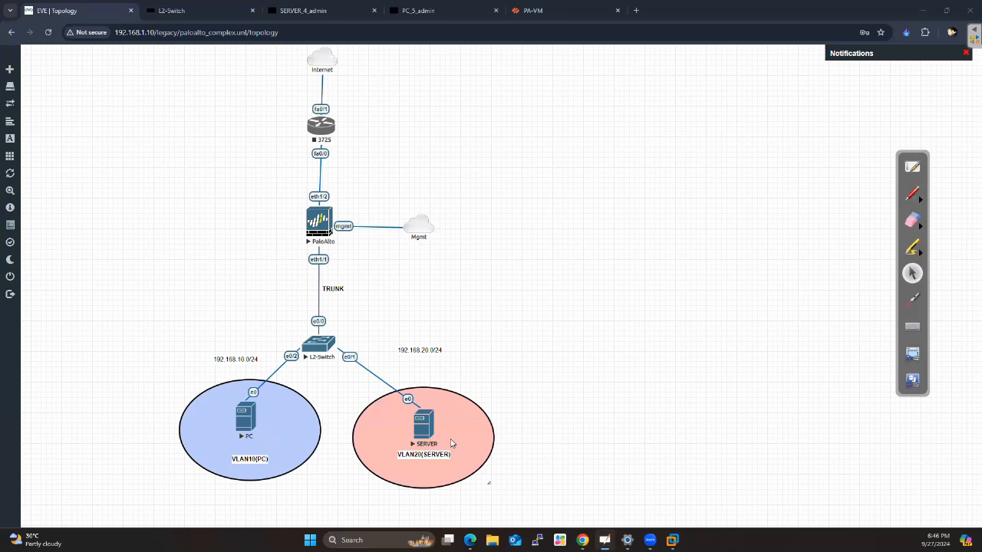
Return to the L2-Switch console and enter global configuration mode with configure terminal
{"action": "left_click", "coordinate": [200, 11]}
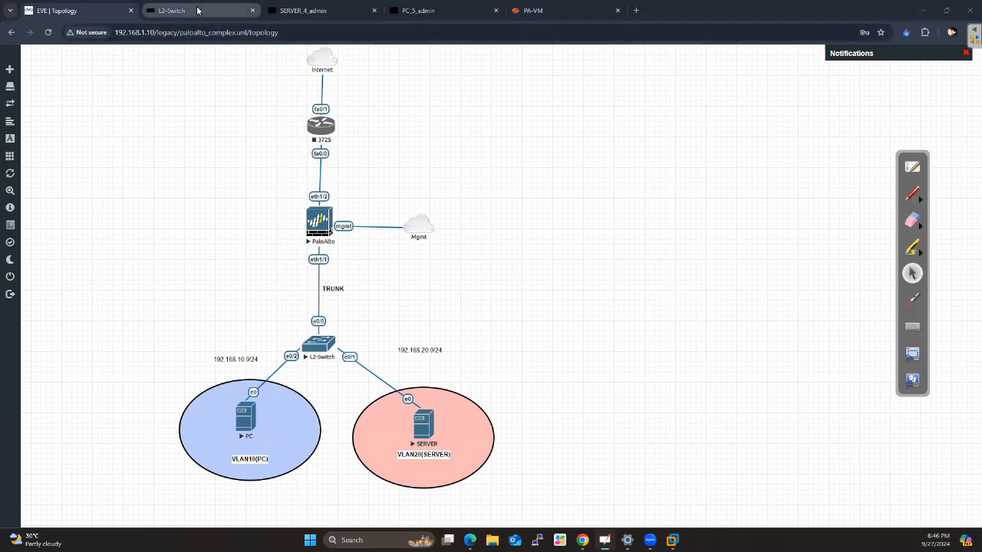
{"action": "key", "text": "Return"}
{"action": "key", "text": "Return"}
{"action": "key", "text": "Return"}
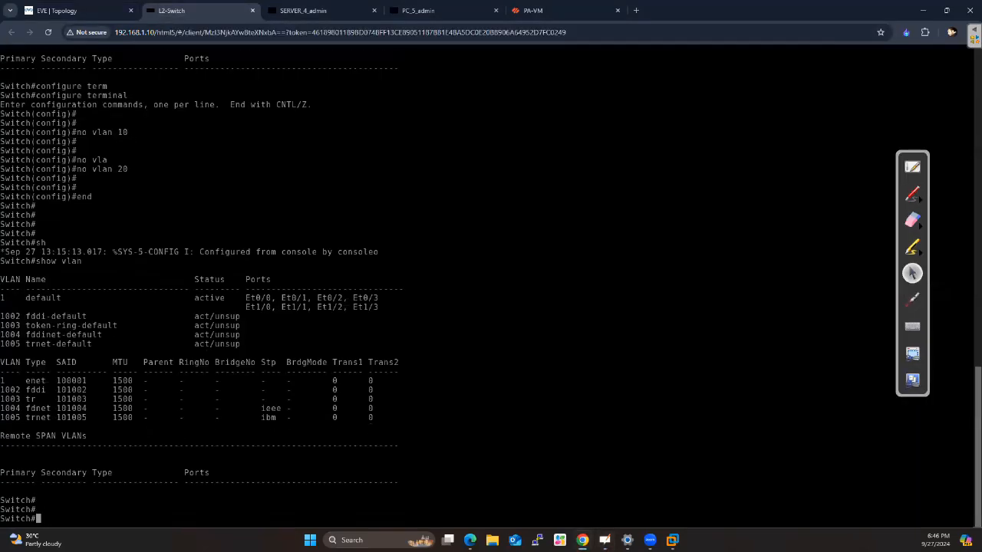
{"action": "type", "text": "config"}
{"action": "key", "text": "Tab"}
{"action": "type", "text": "ter"}
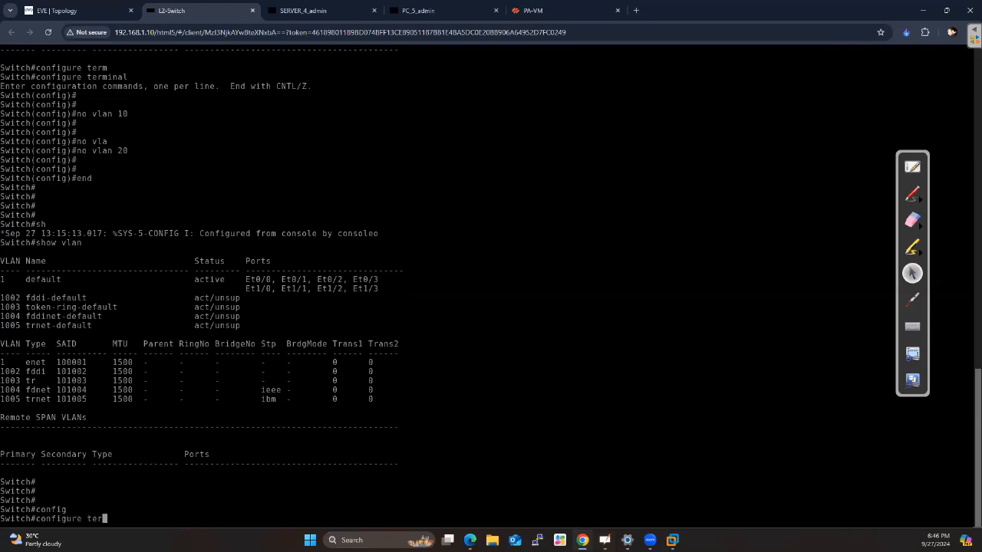
{"action": "key", "text": "Tab"}
{"action": "key", "text": "Return"}
{"action": "key", "text": "Return"}
{"action": "key", "text": "Return"}
Create VLAN 10 on the switch and name it PC
{"action": "type", "text": "vlan 10"}
{"action": "key", "text": "Return"}
{"action": "key", "text": "Return"}
{"action": "key", "text": "Return"}
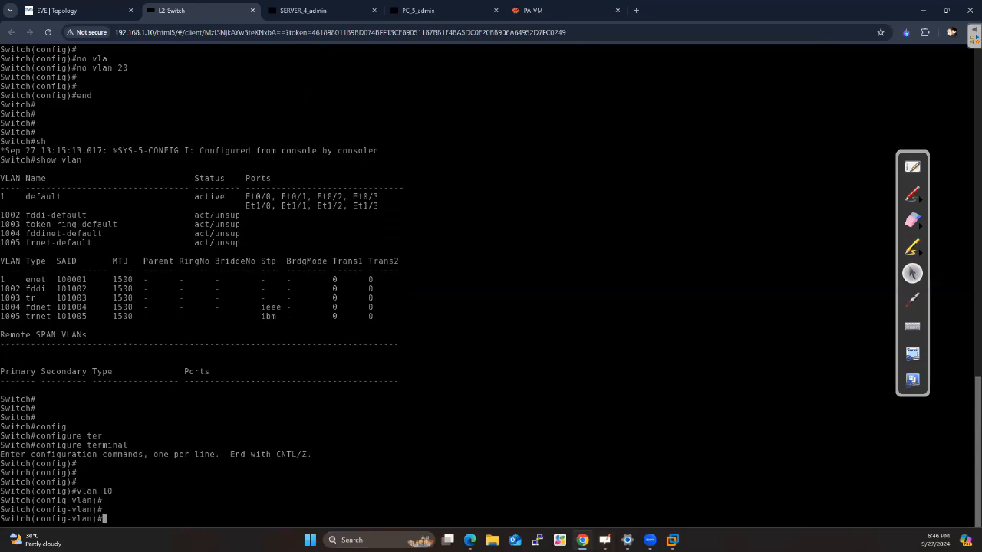
{"action": "type", "text": "name PC"}
{"action": "key", "text": "Return"}
{"action": "key", "text": "Return"}
{"action": "key", "text": "Return"}
{"action": "key", "text": "Return"}
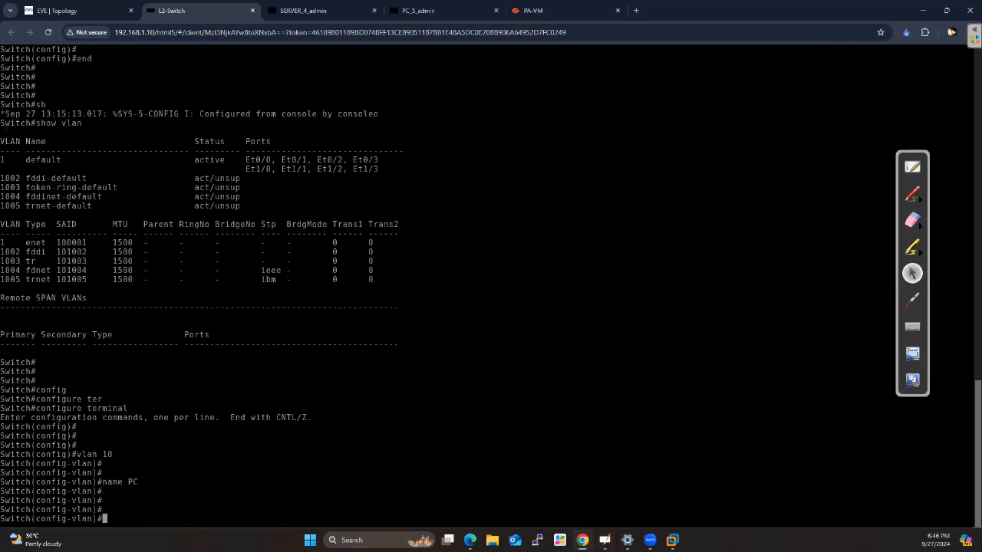
Leave VLAN configuration, run show vlan and highlight the VLAN 10 row in the table
{"action": "type", "text": "end"}
{"action": "key", "text": "Return"}
{"action": "key", "text": "Return"}
{"action": "key", "text": "Return"}
{"action": "key", "text": "Return"}
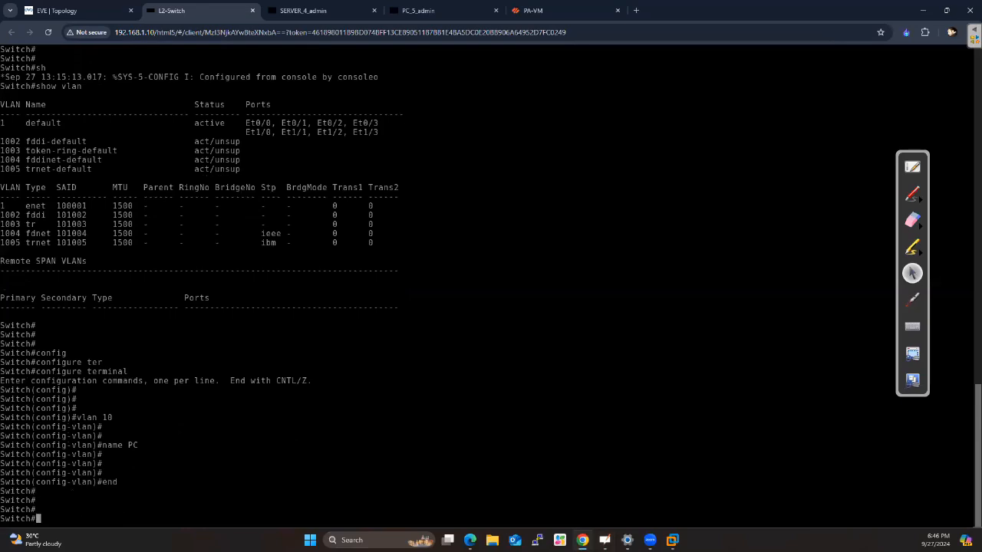
{"action": "type", "text": "show vlan"}
{"action": "key", "text": "Return"}
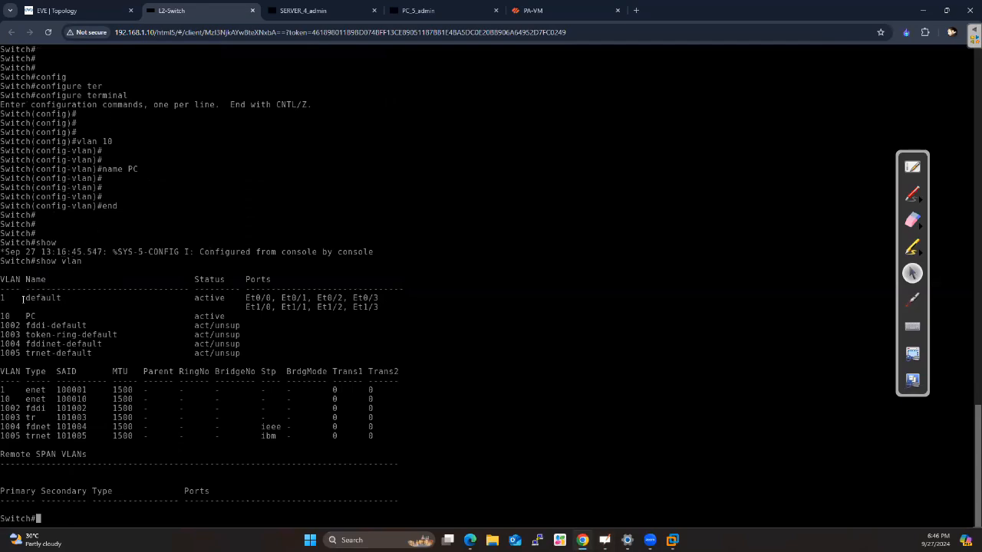
{"action": "left_click_drag", "start_coordinate": [5, 316], "coordinate": [37, 316]}
{"action": "left_click", "coordinate": [51, 313]}
Go back into global configuration mode from the privileged prompt with configure terminal
{"action": "type", "text": "confi"}
{"action": "key", "text": "Tab"}
{"action": "type", "text": "ter"}
{"action": "key", "text": "Tab"}
{"action": "key", "text": "Return"}
{"action": "key", "text": "Return"}
{"action": "key", "text": "Return"}
Create VLAN 20 on the switch and name it SERVER
{"action": "type", "text": "l"}
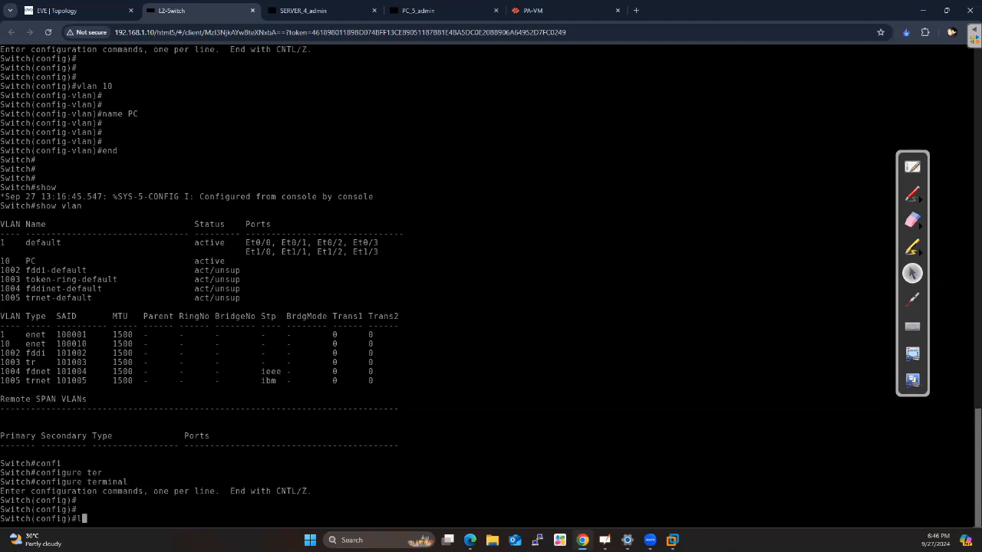
{"action": "key", "text": "BackSpace"}
{"action": "type", "text": "vlan 20"}
{"action": "key", "text": "Return"}
{"action": "key", "text": "Return"}
{"action": "key", "text": "Return"}
{"action": "type", "text": "name SERVER"}
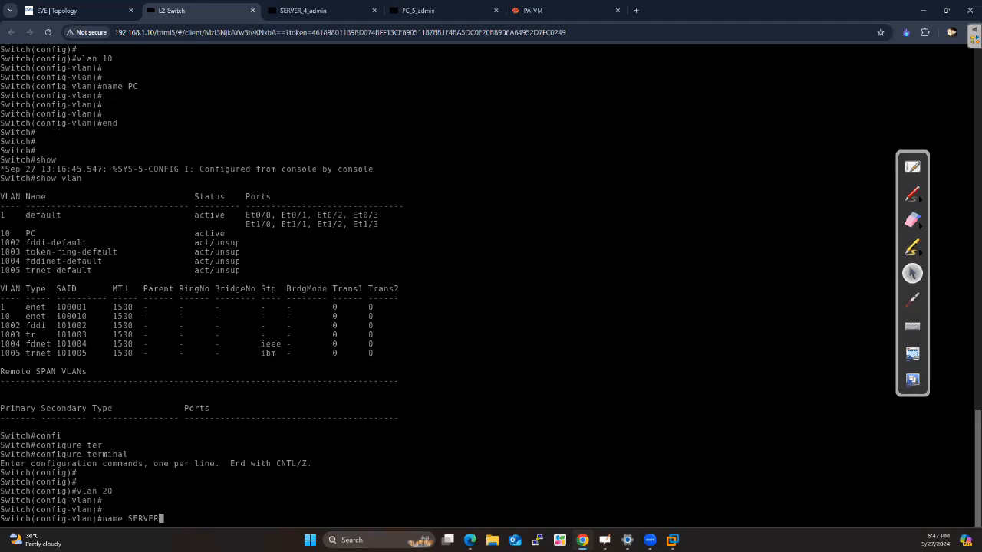
{"action": "key", "text": "Return"}
End configuration and display the whole VLAN table to check the PC and SERVER VLANs
{"action": "key", "text": "Return"}
{"action": "key", "text": "Return"}
{"action": "type", "text": "end"}
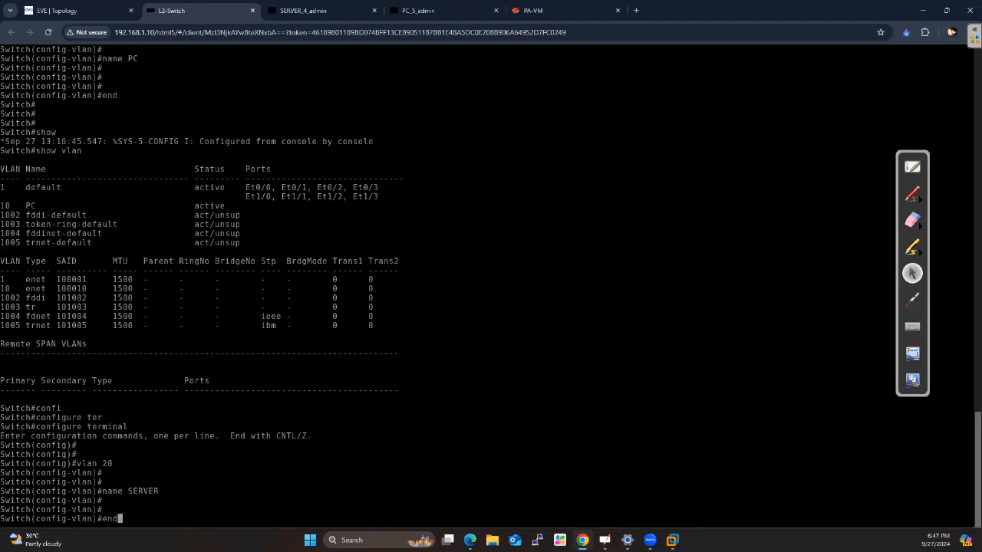
{"action": "key", "text": "Return"}
{"action": "type", "text": "show vlan"}
{"action": "key", "text": "Return"}
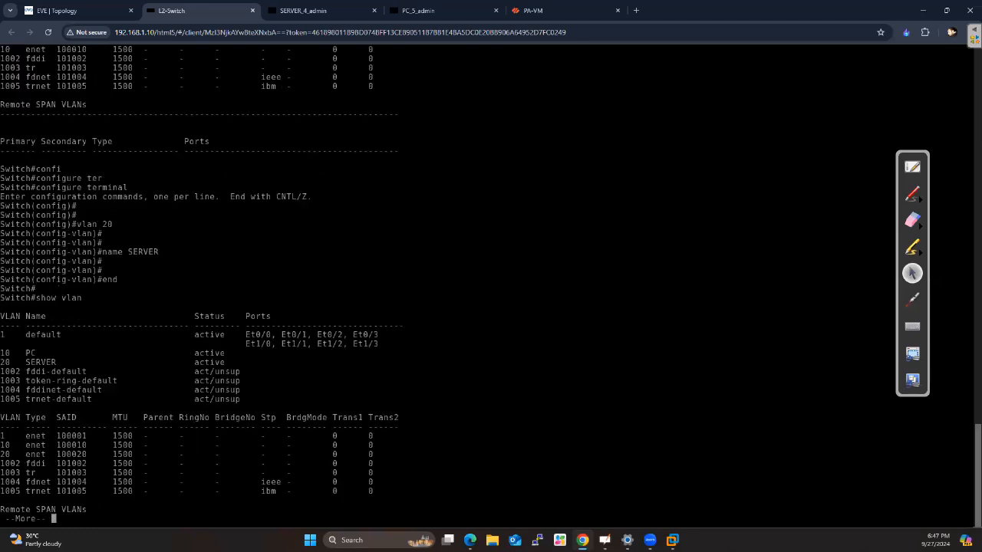
{"action": "key", "text": "space"}
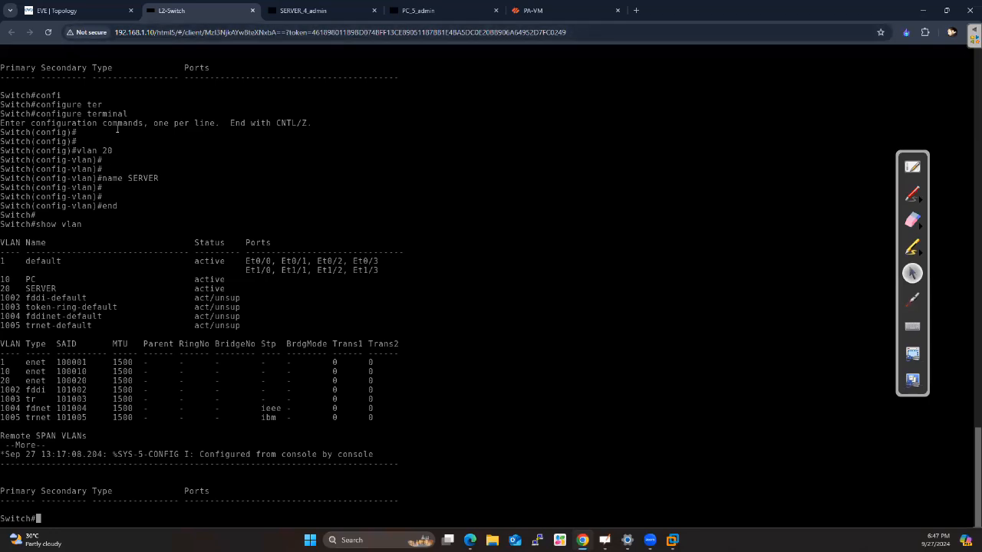
Check the switch port connections in the topology and re-enter global configuration mode in the L2-Switch console
{"action": "left_click", "coordinate": [57, 10]}
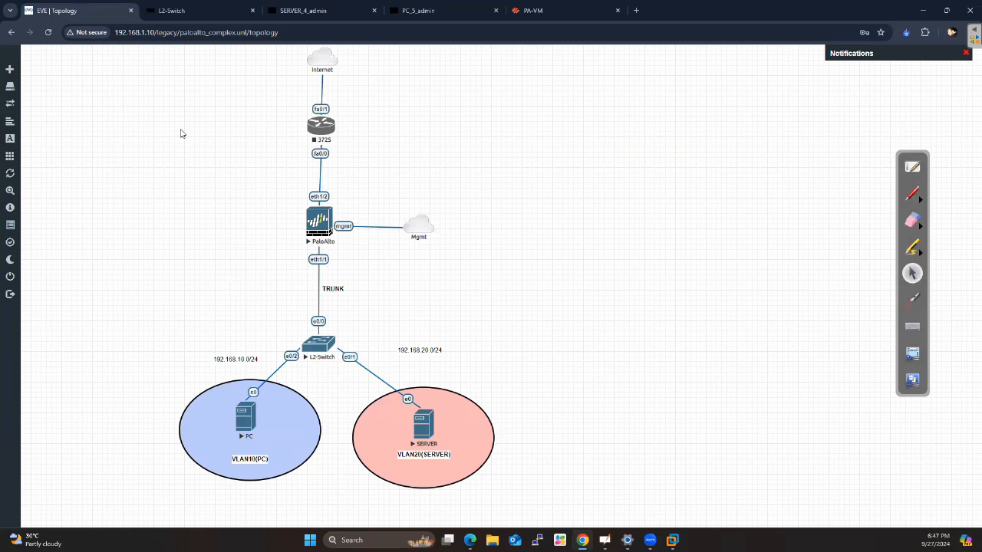
{"action": "left_click", "coordinate": [178, 12]}
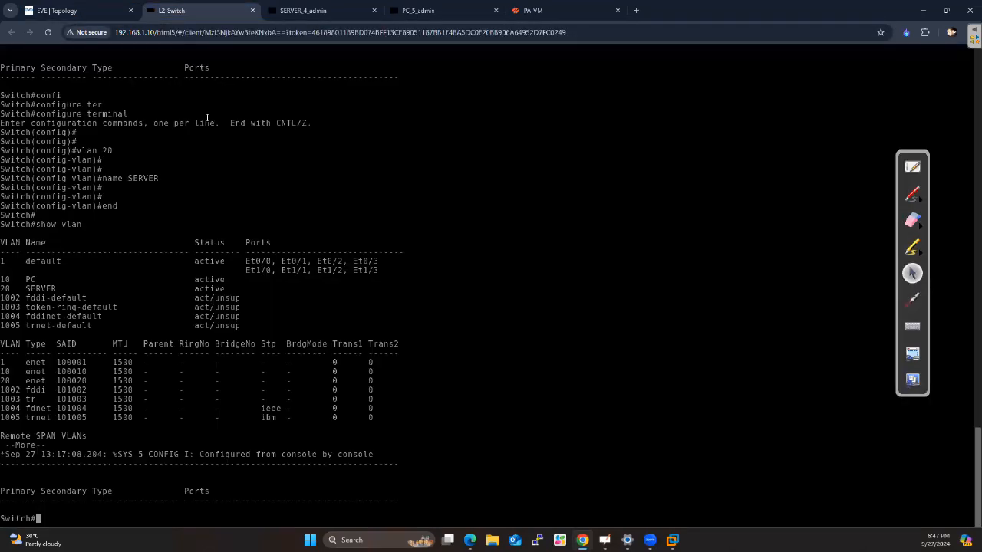
{"action": "type", "text": "confi"}
{"action": "key", "text": "Tab"}
{"action": "type", "text": "ter"}
{"action": "key", "text": "Tab"}
{"action": "key", "text": "Return"}
{"action": "key", "text": "Return"}
Enter interface configuration mode for ethernet 0/2, the switch port connected to the PC
{"action": "type", "text": "inter"}
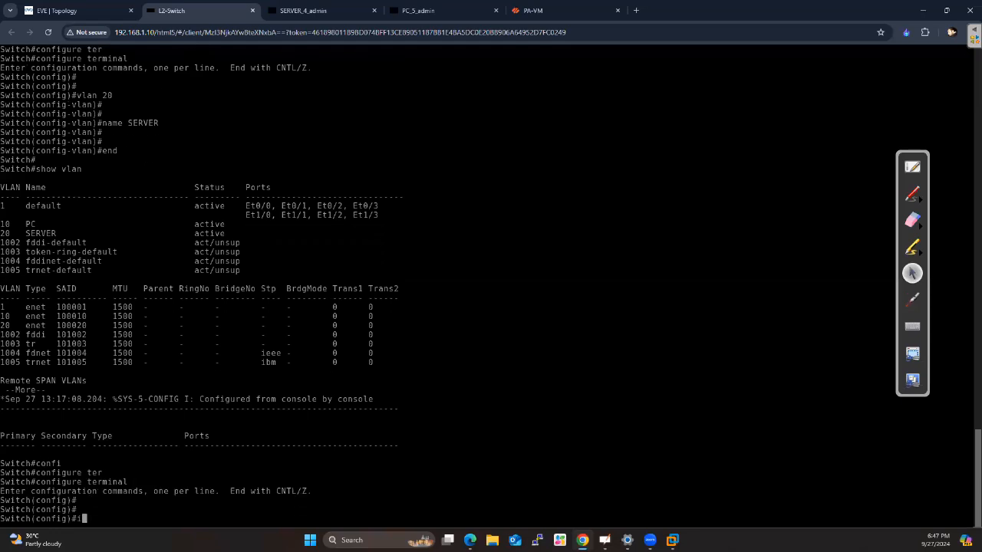
{"action": "key", "text": "Tab"}
{"action": "type", "text": "fas"}
{"action": "key", "text": "BackSpace"}
{"action": "key", "text": "BackSpace"}
{"action": "key", "text": "BackSpace"}
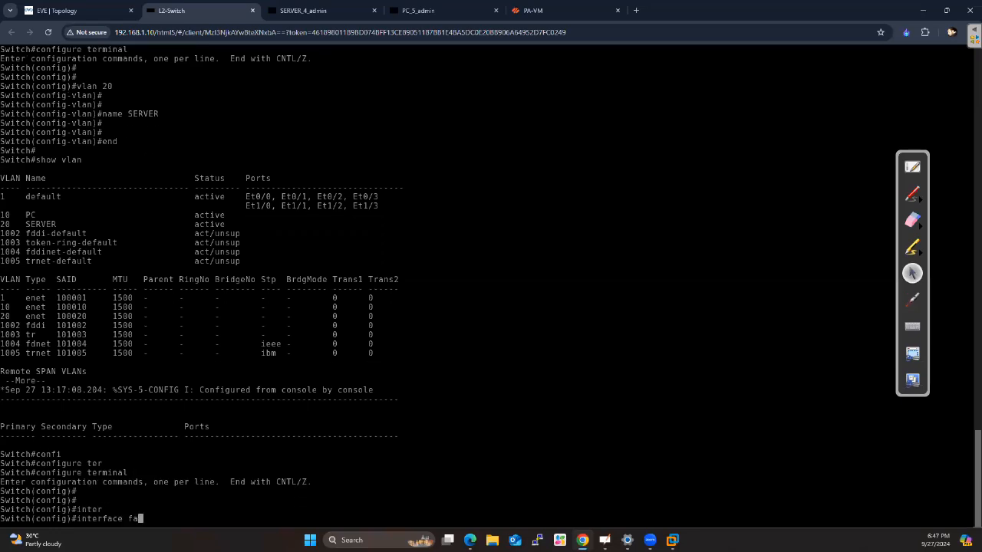
{"action": "type", "text": "eth"}
{"action": "key", "text": "Tab"}
{"action": "type", "text": "0/2"}
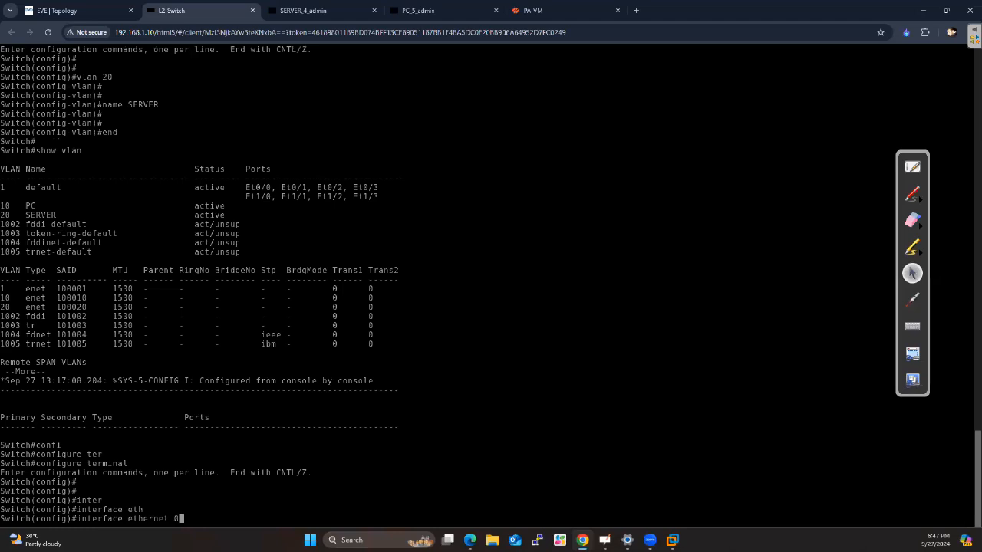
{"action": "key", "text": "Return"}
{"action": "key", "text": "Return"}
{"action": "key", "text": "Return"}
{"action": "key", "text": "Return"}
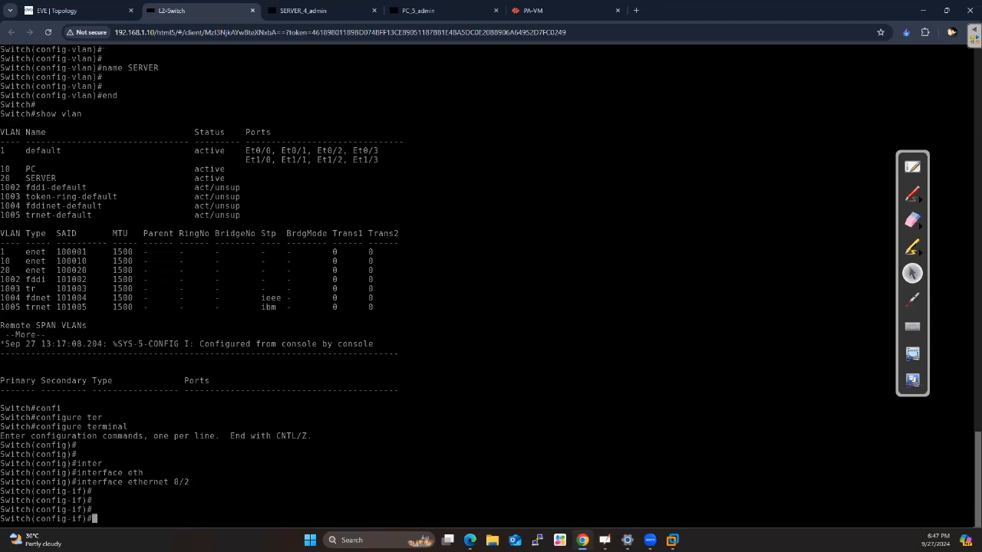
Assign ethernet 0/2 to access VLAN 10 with the switchport access command
{"action": "type", "text": "sw"}
{"action": "key", "text": "Tab"}
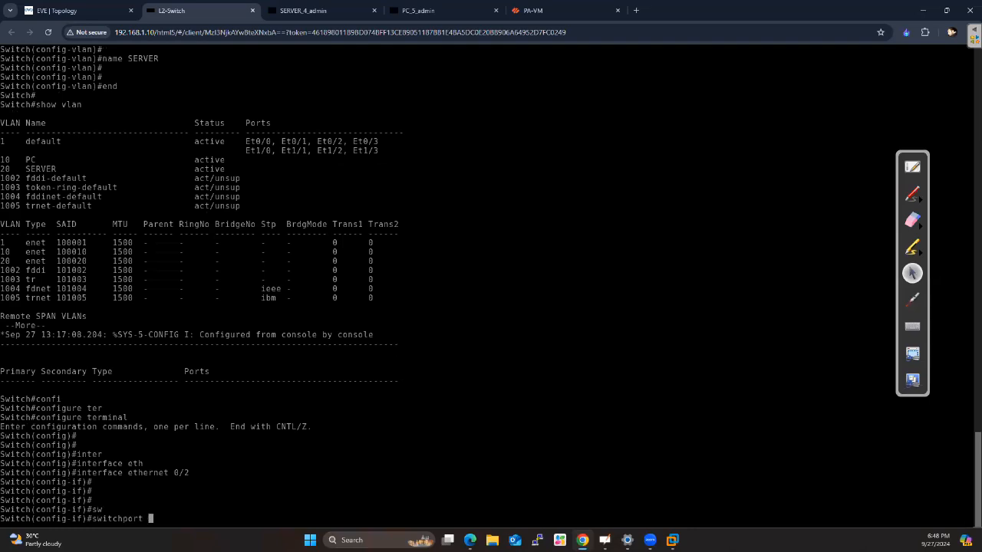
{"action": "type", "text": "acc"}
{"action": "key", "text": "Tab"}
{"action": "type", "text": "vla"}
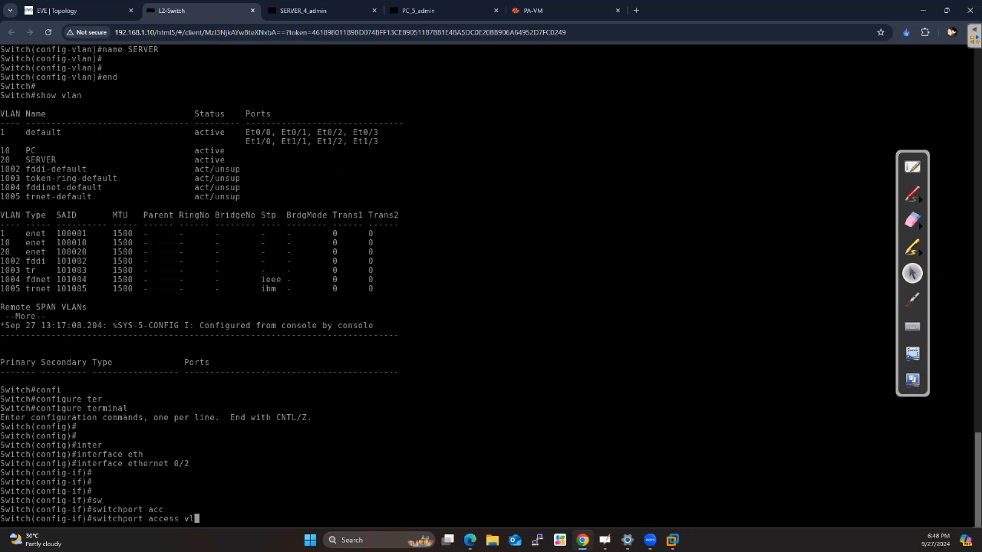
{"action": "key", "text": "Tab"}
{"action": "type", "text": "10"}
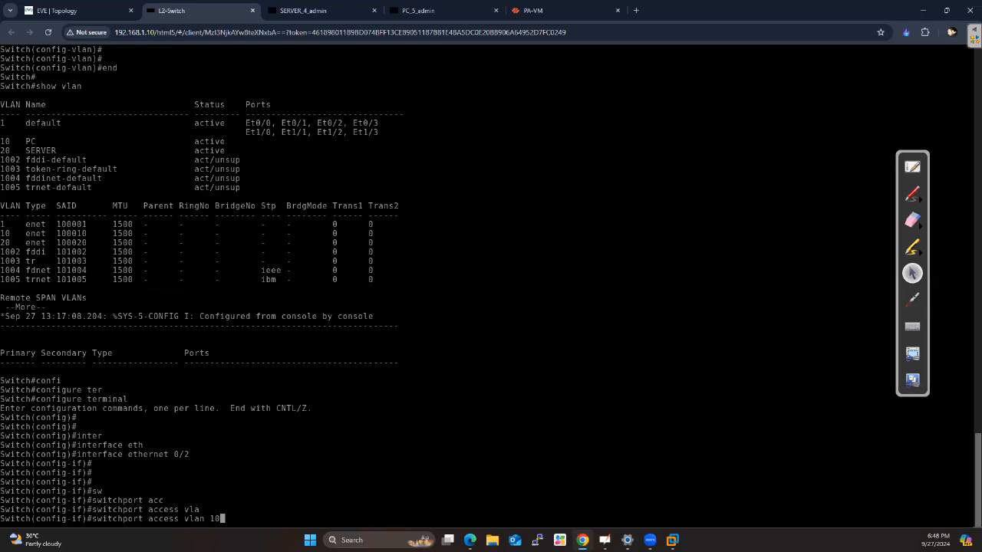
{"action": "key", "text": "Return"}
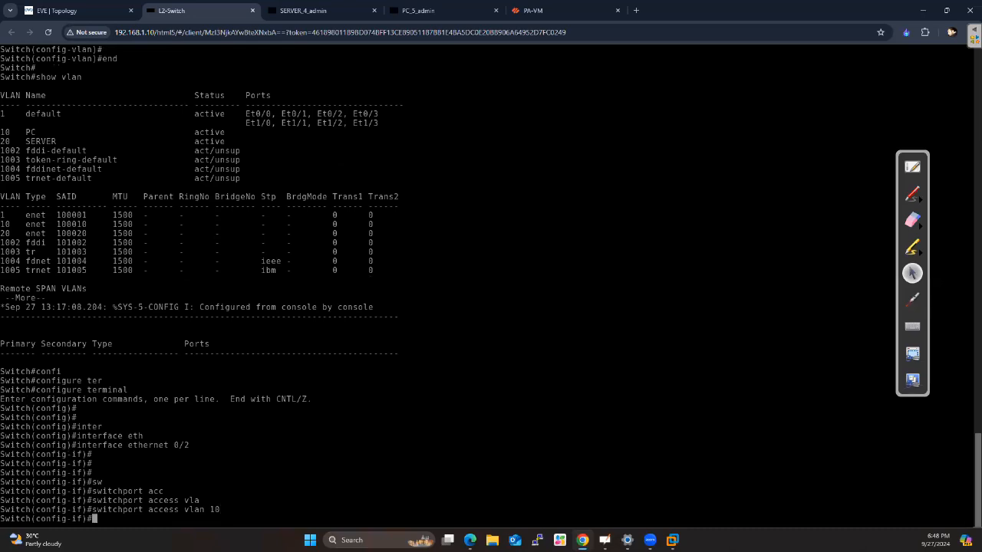
{"action": "key", "text": "Return"}
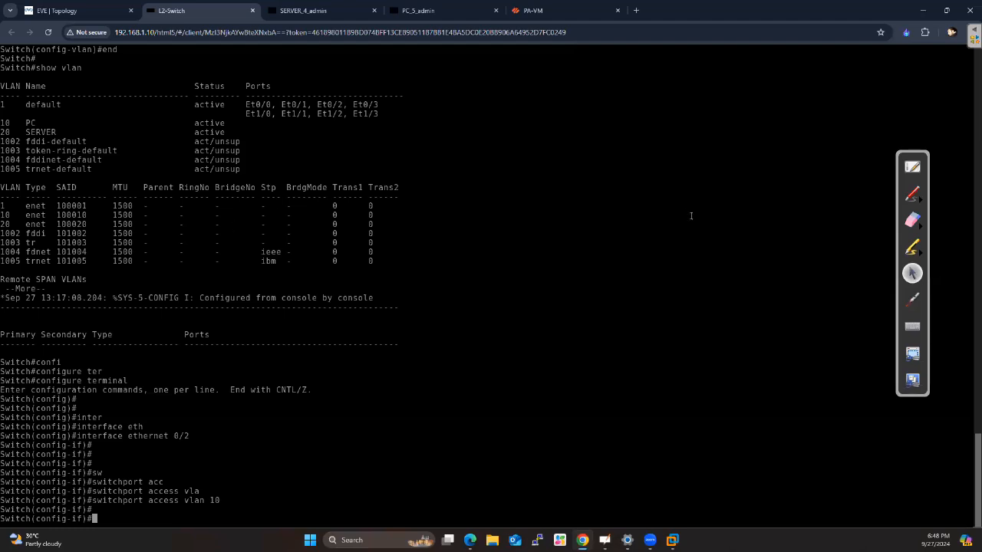
{"action": "left_click", "coordinate": [914, 196]}
{"action": "left_click", "coordinate": [624, 360]}
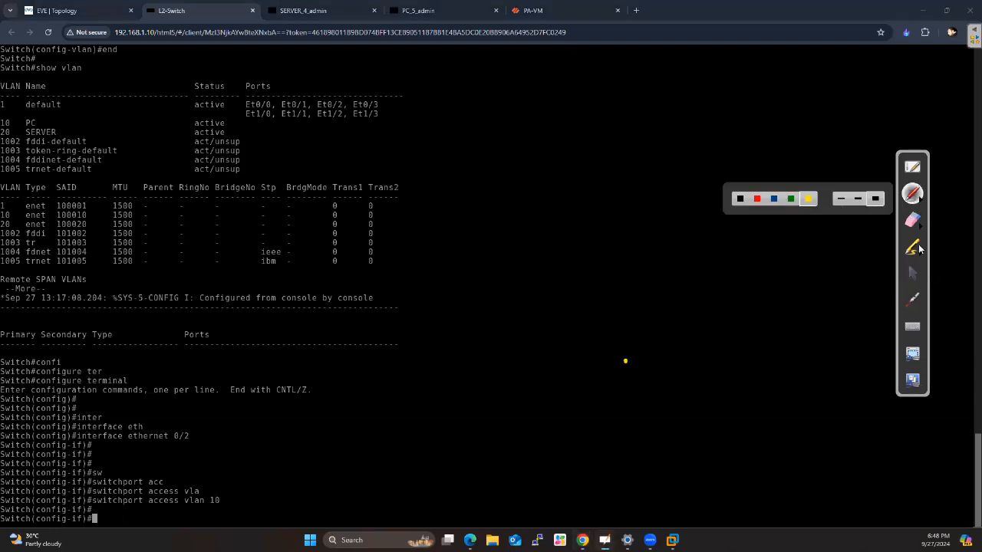
{"action": "left_click", "coordinate": [914, 273]}
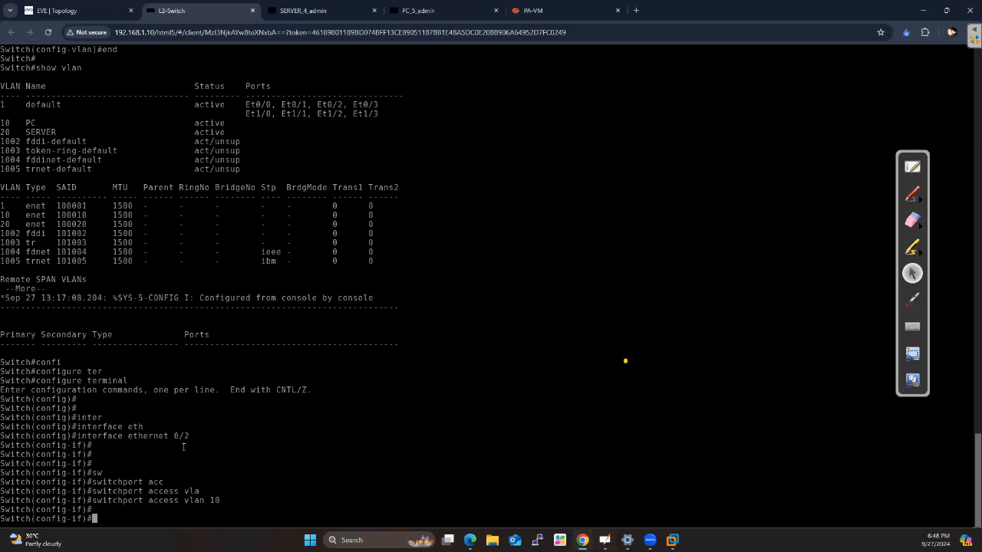
{"action": "left_click_drag", "start_coordinate": [194, 435], "coordinate": [171, 436]}
{"action": "left_click", "coordinate": [188, 501]}
Display the whole VLAN table from interface configuration mode and check the port assigned to VLAN 10
{"action": "type", "text": "do show vlan"}
{"action": "key", "text": "Return"}
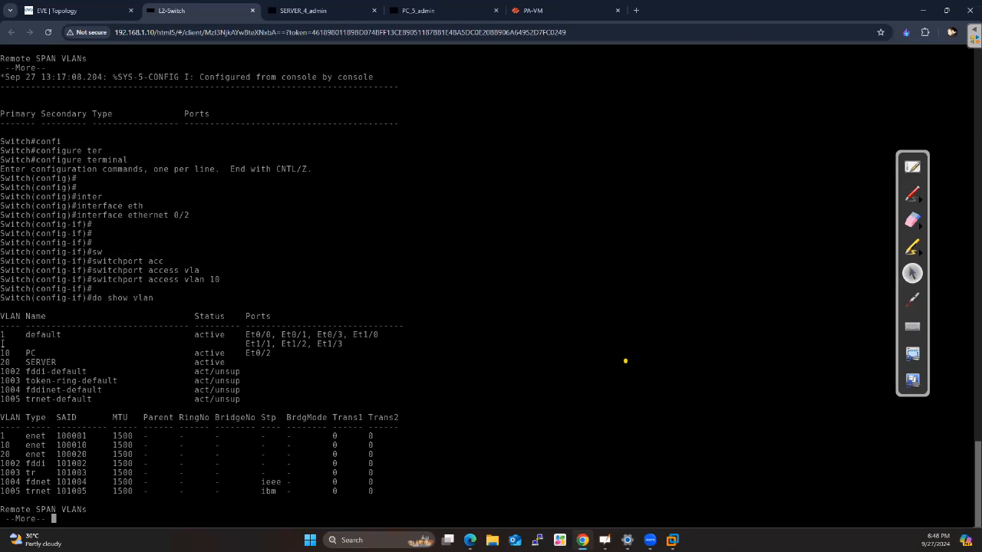
{"action": "left_click_drag", "start_coordinate": [1, 353], "coordinate": [273, 354]}
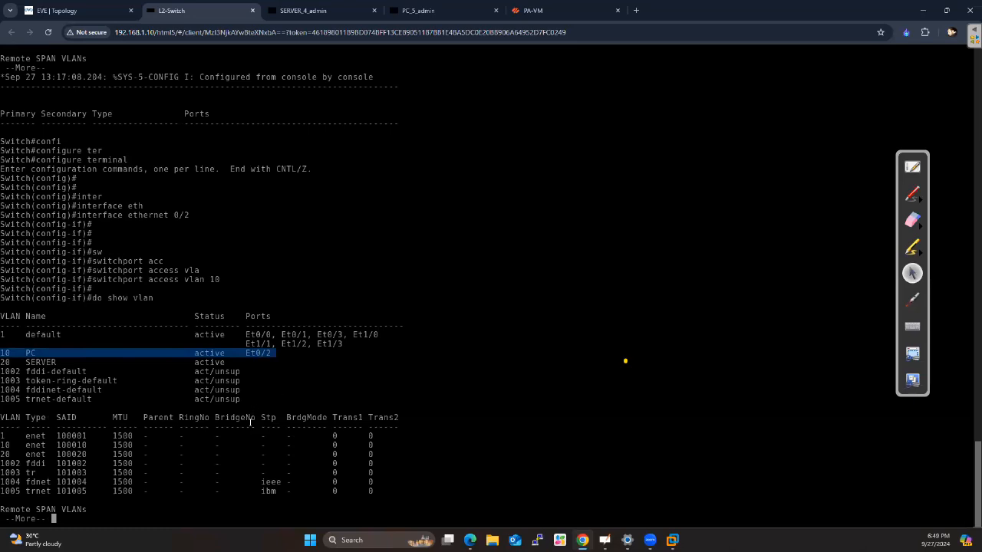
{"action": "key", "text": "space"}
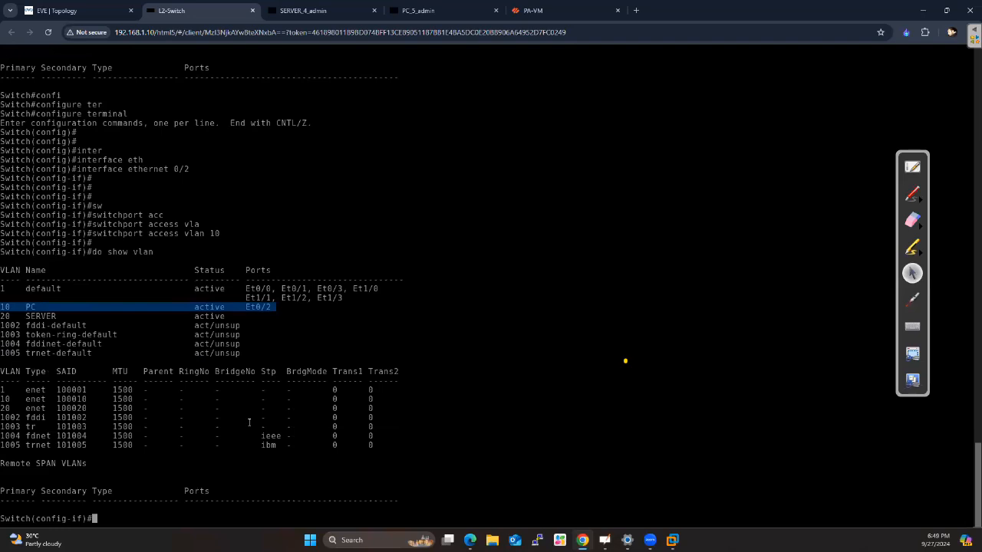
Exit the current interface and enter interface configuration mode for ethernet 0/1
{"action": "type", "text": "exit"}
{"action": "key", "text": "Return"}
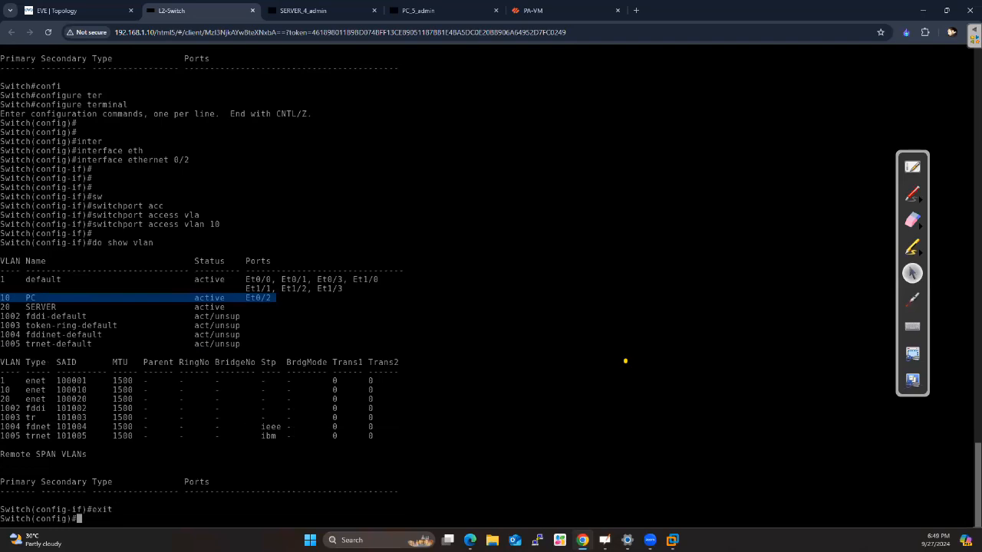
{"action": "key", "text": "Return"}
{"action": "key", "text": "Return"}
{"action": "type", "text": "inter"}
{"action": "key", "text": "Tab"}
{"action": "type", "text": "eth"}
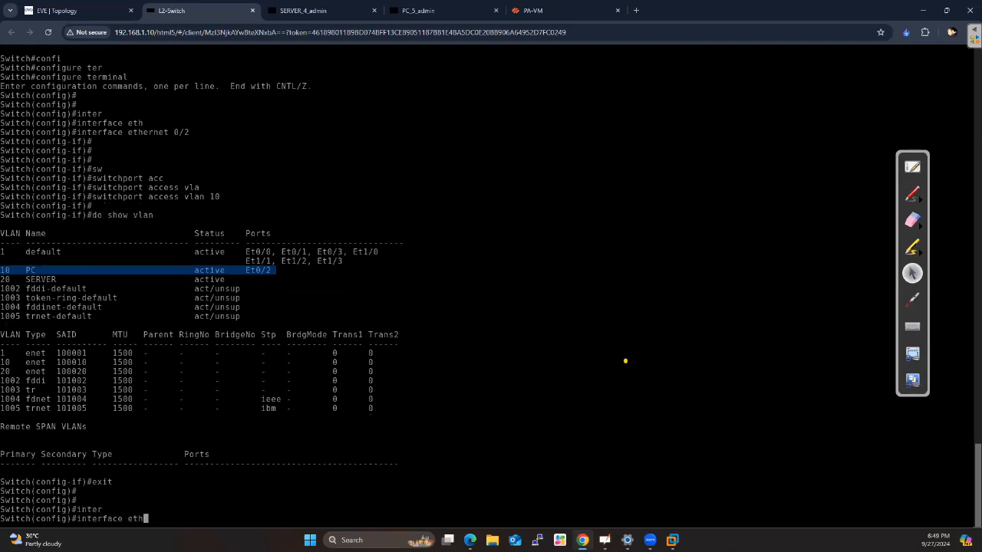
{"action": "key", "text": "Tab"}
{"action": "type", "text": "0/1"}
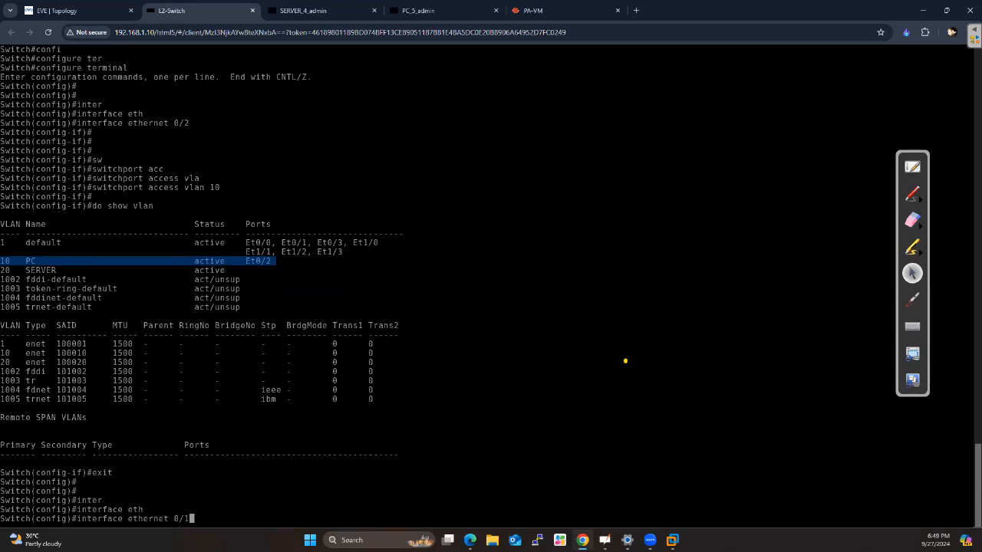
{"action": "key", "text": "Return"}
{"action": "key", "text": "Return"}
{"action": "key", "text": "Return"}
Assign ethernet 0/1 to access VLAN 20 with the switchport access command
{"action": "type", "text": "swi"}
{"action": "key", "text": "Tab"}
{"action": "type", "text": "acc"}
{"action": "key", "text": "Tab"}
{"action": "type", "text": "vla"}
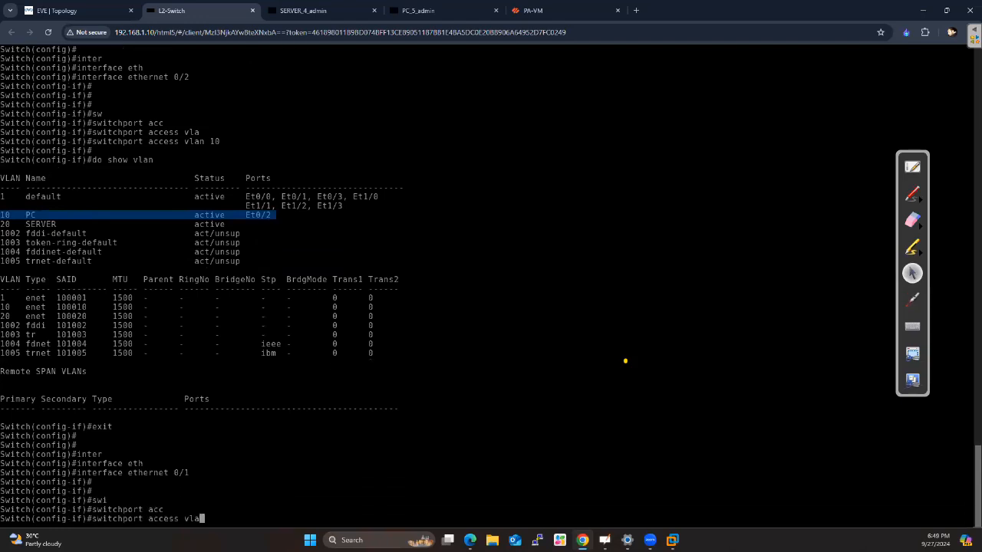
{"action": "key", "text": "Tab"}
{"action": "type", "text": "20"}
{"action": "key", "text": "Return"}
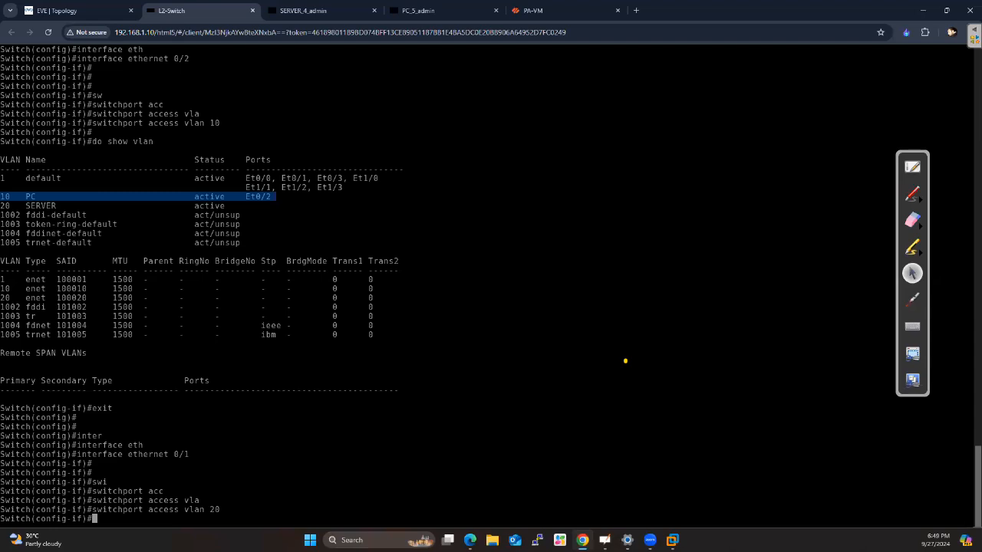
{"action": "key", "text": "Return"}
{"action": "key", "text": "Return"}
Display the whole VLAN table again to check the port assignments of VLANs 10 and 20
{"action": "type", "text": "do"}
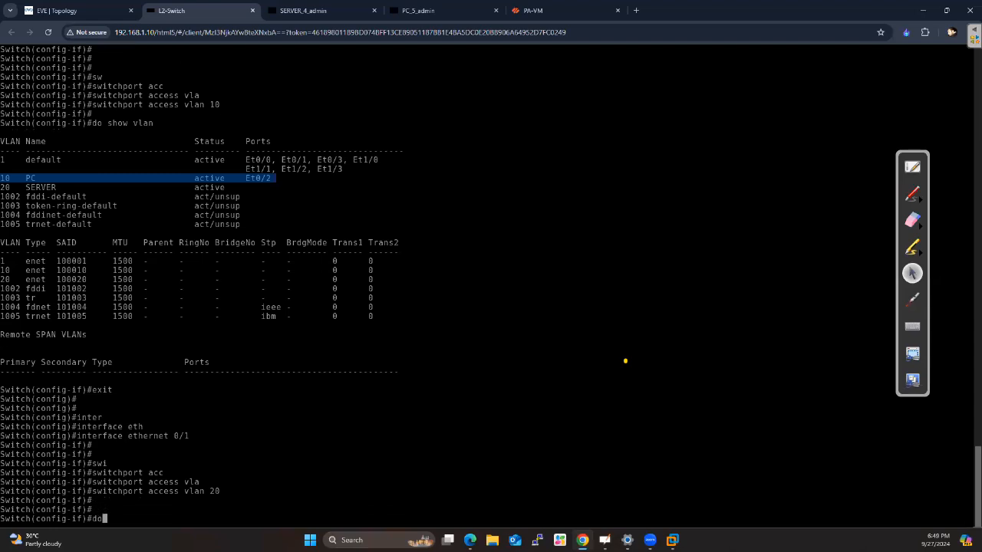
{"action": "type", "text": " show vlan"}
{"action": "key", "text": "Return"}
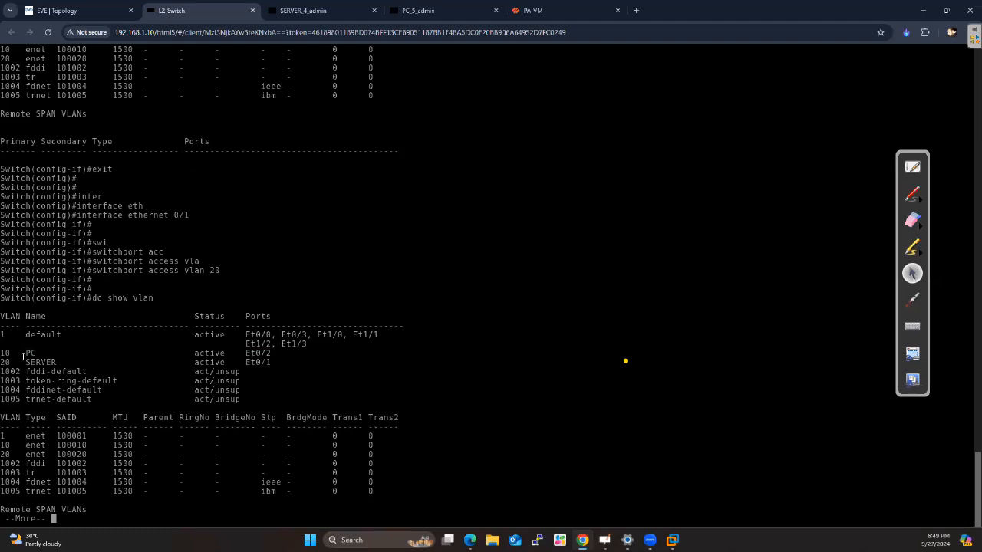
{"action": "key", "text": "space"}
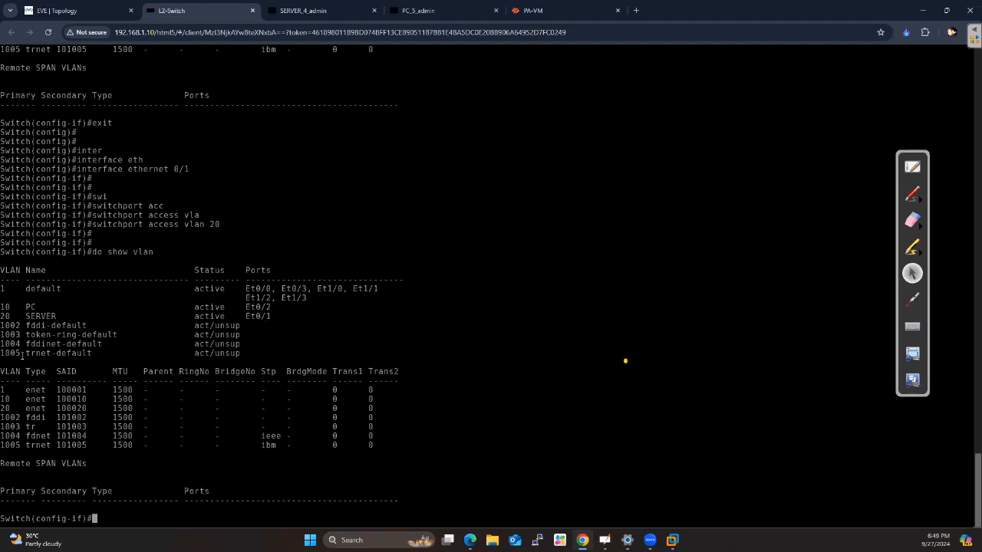
End interface configuration and return to the switch's privileged EXEC mode
{"action": "type", "text": "end"}
{"action": "key", "text": "Return"}
{"action": "key", "text": "Return"}
{"action": "key", "text": "Return"}
{"action": "type", "text": "copy "}
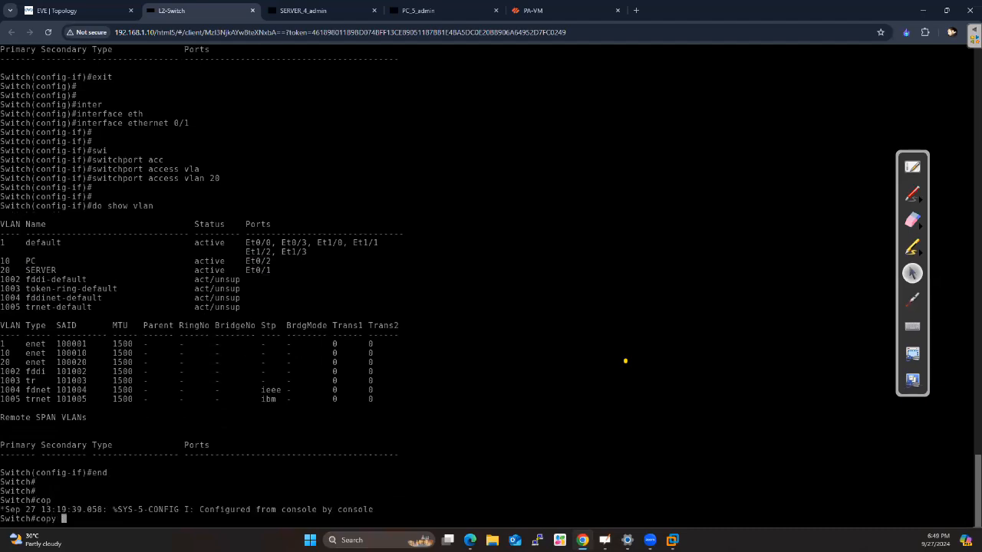
{"action": "type", "text": "run"}
{"action": "key", "text": "Tab"}
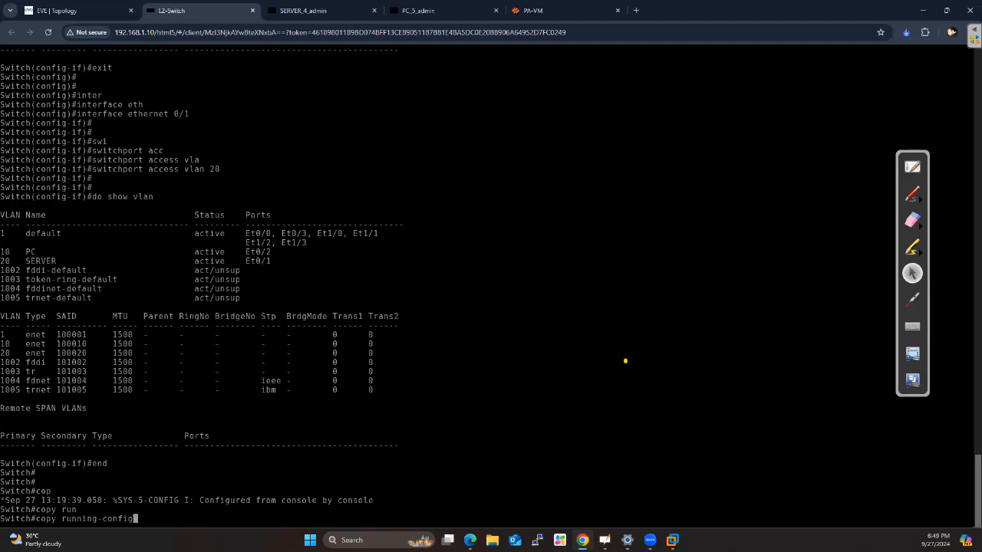
{"action": "type", "text": "start"}
{"action": "key", "text": "Tab"}
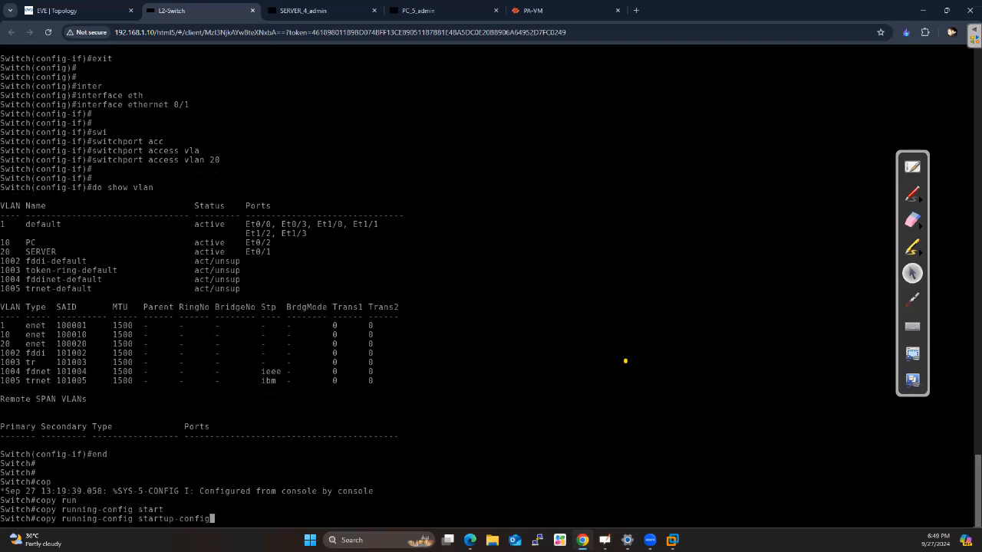
{"action": "key", "text": "BackSpace"}
{"action": "key", "text": "BackSpace"}
{"action": "key", "text": "BackSpace"}
{"action": "key", "text": "BackSpace"}
{"action": "key", "text": "BackSpace"}
{"action": "key", "text": "BackSpace"}
{"action": "key", "text": "BackSpace"}
{"action": "key", "text": "BackSpace"}
{"action": "key", "text": "BackSpace"}
{"action": "key", "text": "BackSpace"}
{"action": "key", "text": "BackSpace"}
{"action": "key", "text": "BackSpace"}
{"action": "key", "text": "BackSpace"}
{"action": "key", "text": "BackSpace"}
{"action": "key", "text": "BackSpace"}
{"action": "key", "text": "BackSpace"}
{"action": "key", "text": "BackSpace"}
{"action": "key", "text": "BackSpace"}
{"action": "key", "text": "BackSpace"}
{"action": "key", "text": "BackSpace"}
{"action": "key", "text": "BackSpace"}
{"action": "key", "text": "BackSpace"}
{"action": "key", "text": "BackSpace"}
{"action": "key", "text": "BackSpace"}
{"action": "key", "text": "BackSpace"}
{"action": "key", "text": "BackSpace"}
{"action": "key", "text": "BackSpace"}
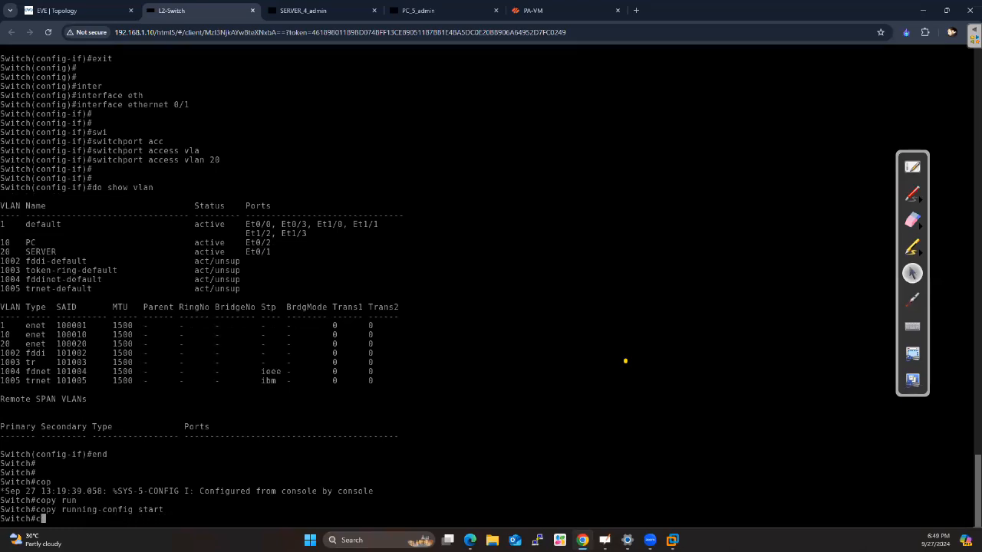
{"action": "type", "text": "o"}
{"action": "key", "text": "Tab"}
{"action": "type", "text": "p"}
{"action": "key", "text": "Tab"}
{"action": "type", "text": "ru"}
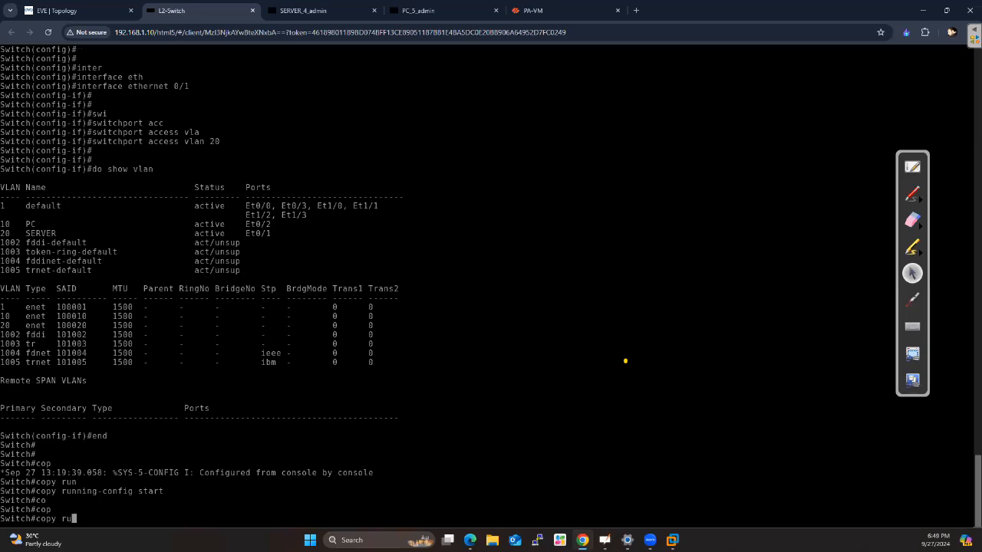
{"action": "key", "text": "Tab"}
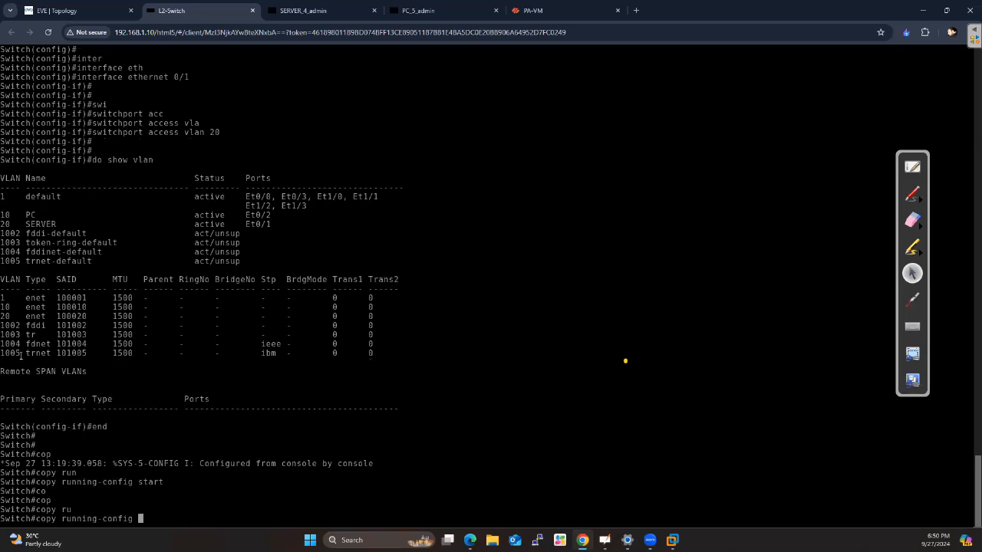
{"action": "type", "text": "start"}
{"action": "key", "text": "Tab"}
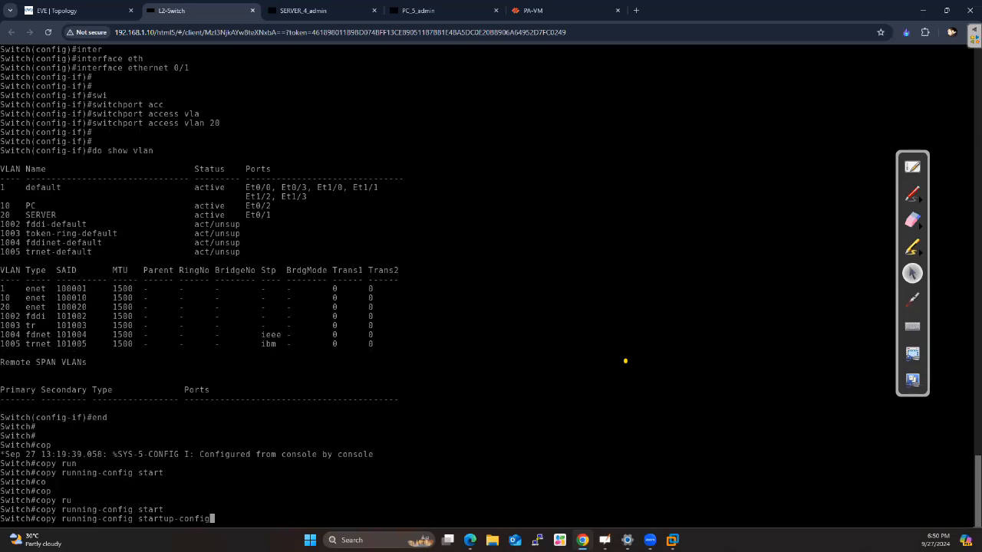
{"action": "key", "text": "BackSpace"}
{"action": "key", "text": "BackSpace"}
{"action": "key", "text": "BackSpace"}
{"action": "key", "text": "BackSpace"}
{"action": "key", "text": "BackSpace"}
{"action": "key", "text": "BackSpace"}
{"action": "key", "text": "BackSpace"}
{"action": "key", "text": "BackSpace"}
{"action": "key", "text": "BackSpace"}
{"action": "key", "text": "BackSpace"}
{"action": "key", "text": "BackSpace"}
{"action": "key", "text": "BackSpace"}
{"action": "key", "text": "BackSpace"}
{"action": "key", "text": "BackSpace"}
{"action": "key", "text": "BackSpace"}
{"action": "key", "text": "BackSpace"}
{"action": "key", "text": "BackSpace"}
{"action": "key", "text": "BackSpace"}
{"action": "key", "text": "BackSpace"}
{"action": "key", "text": "BackSpace"}
{"action": "key", "text": "BackSpace"}
{"action": "key", "text": "BackSpace"}
{"action": "key", "text": "BackSpace"}
{"action": "key", "text": "BackSpace"}
{"action": "key", "text": "BackSpace"}
{"action": "key", "text": "BackSpace"}
{"action": "key", "text": "BackSpace"}
Save the switch's running configuration with the write command
{"action": "type", "text": "write"}
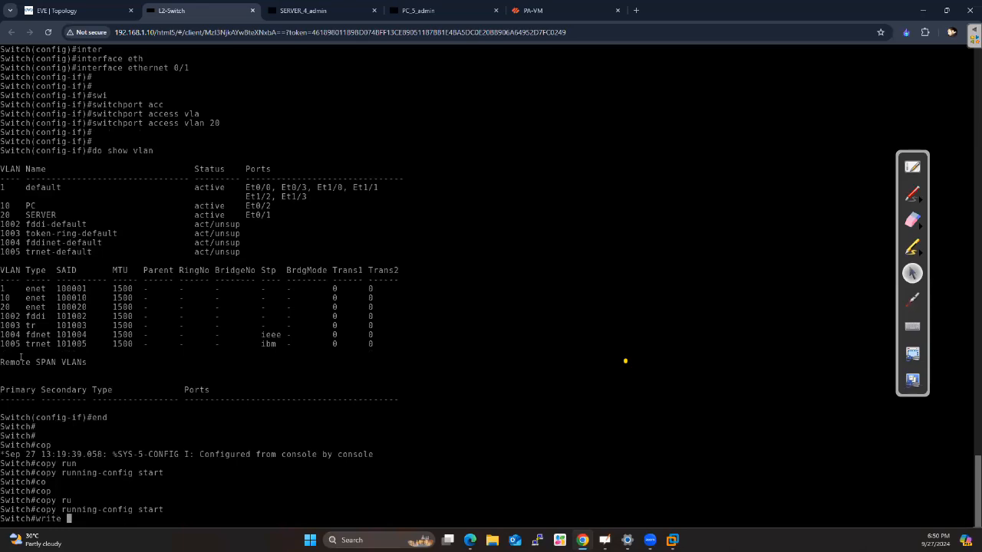
{"action": "key", "text": "Return"}
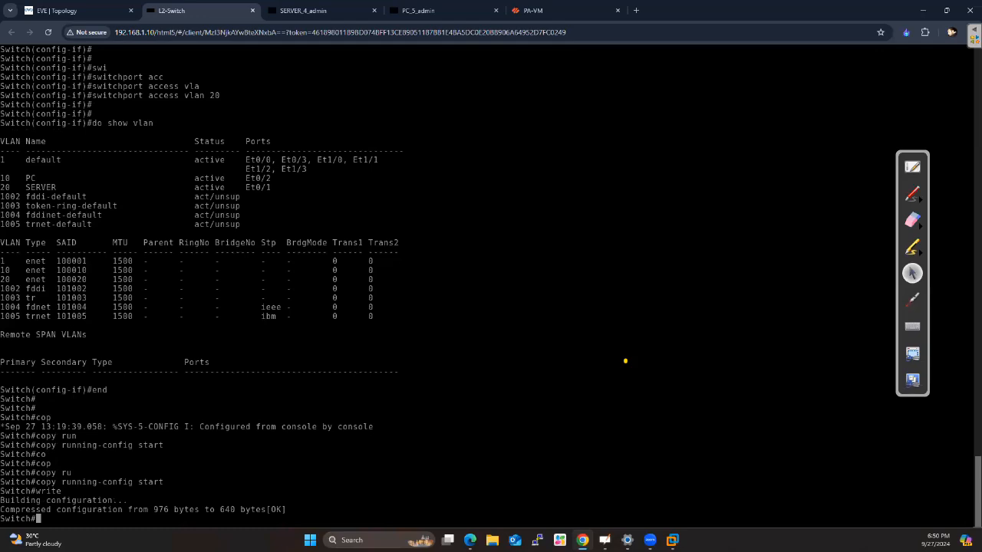
{"action": "key", "text": "Return"}
{"action": "key", "text": "Return"}
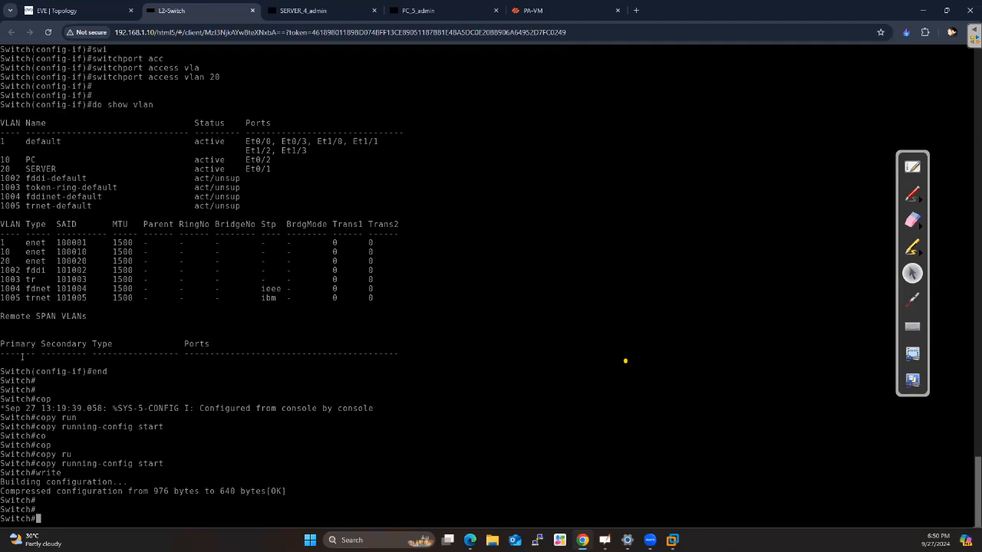
{"action": "key", "text": "Return"}
{"action": "key", "text": "Return"}
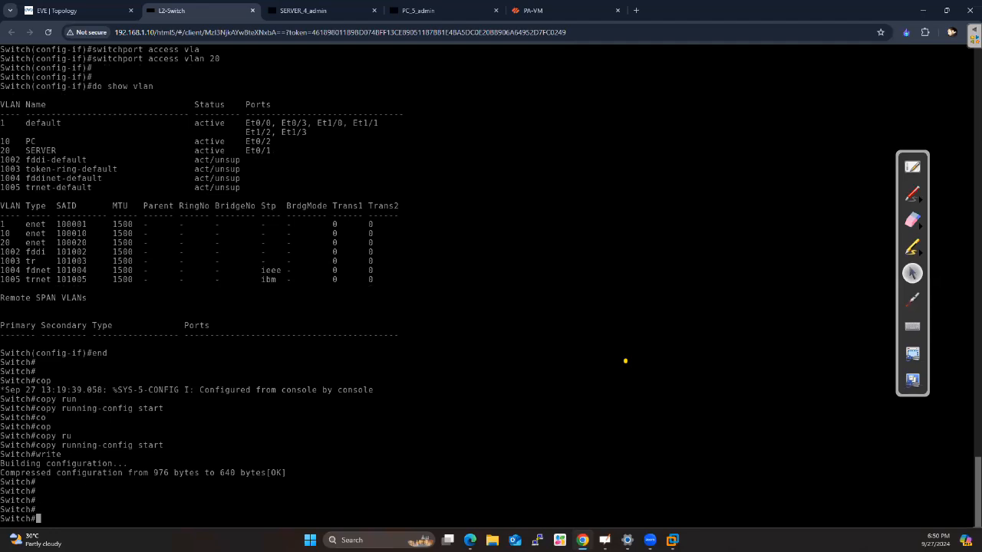
{"action": "key", "text": "Return"}
{"action": "key", "text": "Return"}
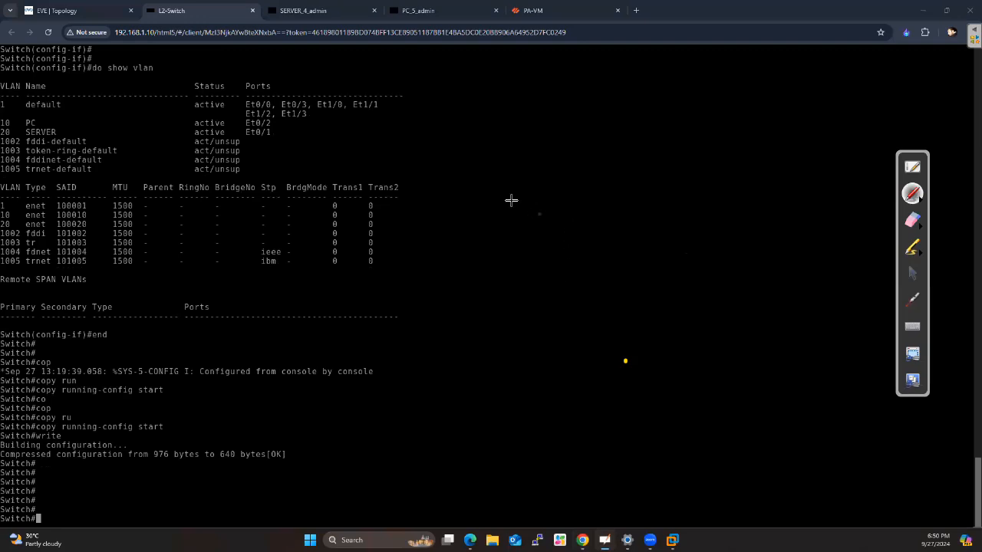
Draw two rectangles with the yellow pen beside the console output, one above the other, and label each SW
{"action": "left_click_drag", "start_coordinate": [503, 205], "coordinate": [667, 198]}
{"action": "mouse_move", "coordinate": [513, 207]}
{"action": "left_mouse_down"}
{"action": "mouse_move", "coordinate": [514, 275]}
{"action": "mouse_move", "coordinate": [679, 277]}
{"action": "left_mouse_up"}
{"action": "left_click_drag", "start_coordinate": [669, 210], "coordinate": [671, 274]}
{"action": "mouse_move", "coordinate": [526, 355]}
{"action": "left_mouse_down"}
{"action": "mouse_move", "coordinate": [713, 349]}
{"action": "mouse_move", "coordinate": [545, 444]}
{"action": "mouse_move", "coordinate": [712, 420]}
{"action": "left_mouse_up"}
{"action": "left_click_drag", "start_coordinate": [708, 355], "coordinate": [709, 418]}
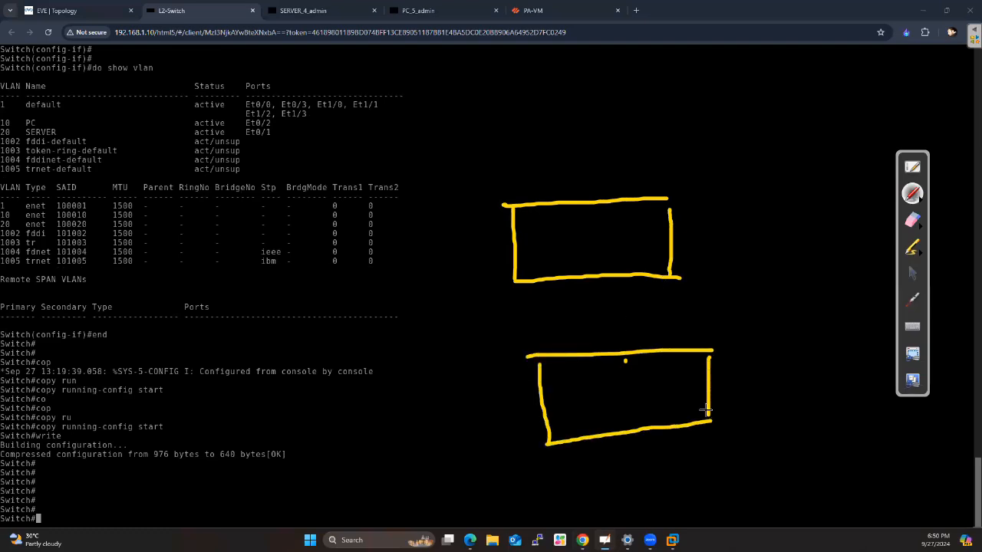
{"action": "left_click_drag", "start_coordinate": [579, 230], "coordinate": [568, 256]}
{"action": "mouse_move", "coordinate": [588, 230]}
{"action": "left_mouse_down"}
{"action": "mouse_move", "coordinate": [592, 241]}
{"action": "mouse_move", "coordinate": [609, 225]}
{"action": "left_mouse_up"}
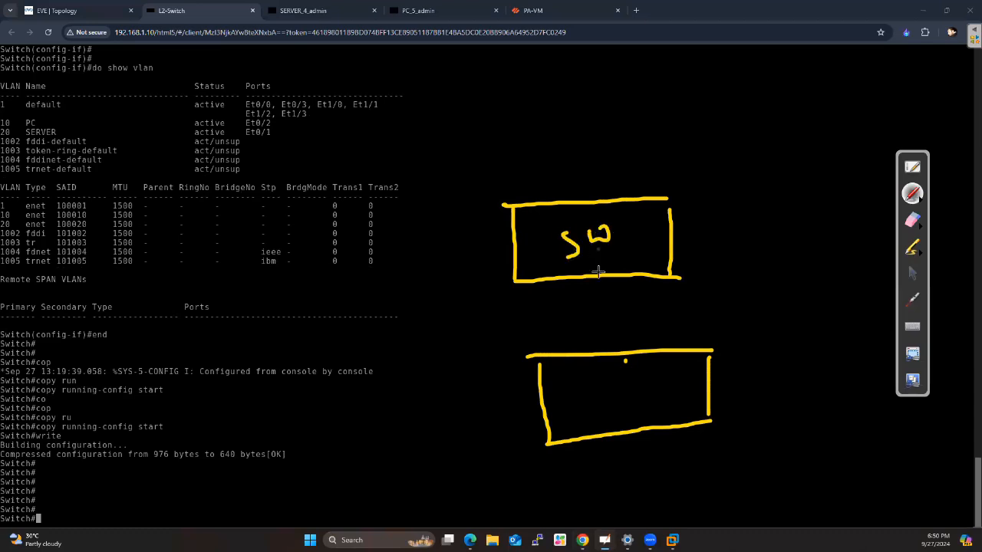
{"action": "mouse_move", "coordinate": [596, 382]}
{"action": "left_mouse_down"}
{"action": "mouse_move", "coordinate": [588, 404]}
{"action": "mouse_move", "coordinate": [623, 395]}
{"action": "mouse_move", "coordinate": [633, 377]}
{"action": "left_mouse_up"}
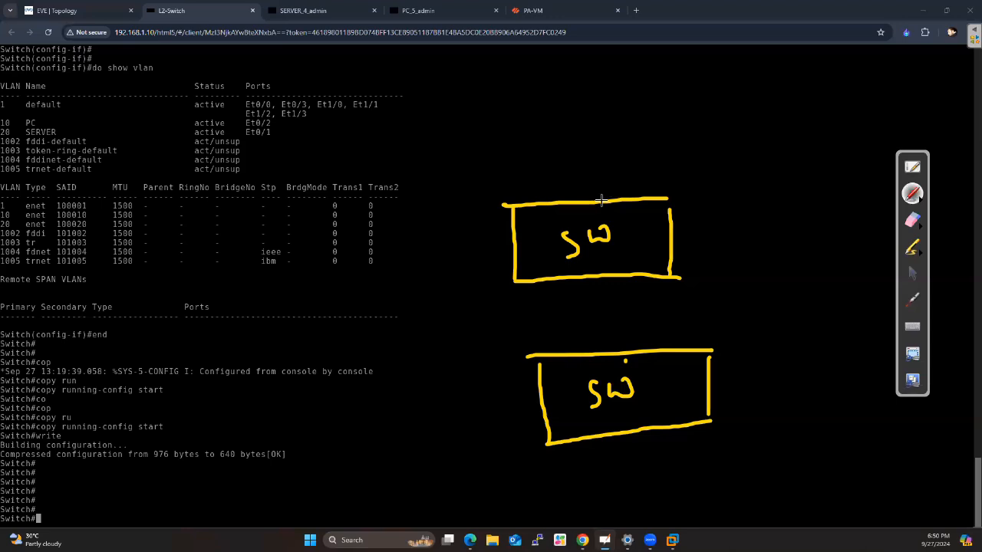
Draw circles over two corners of each SW rectangle in yellow and label each pair 10 and 20
{"action": "mouse_move", "coordinate": [534, 165]}
{"action": "left_mouse_down"}
{"action": "mouse_move", "coordinate": [464, 219]}
{"action": "mouse_move", "coordinate": [537, 211]}
{"action": "mouse_move", "coordinate": [538, 168]}
{"action": "left_mouse_up"}
{"action": "mouse_move", "coordinate": [712, 153]}
{"action": "left_mouse_down"}
{"action": "mouse_move", "coordinate": [675, 161]}
{"action": "mouse_move", "coordinate": [681, 236]}
{"action": "mouse_move", "coordinate": [663, 164]}
{"action": "left_mouse_up"}
{"action": "mouse_move", "coordinate": [476, 136]}
{"action": "left_mouse_down"}
{"action": "mouse_move", "coordinate": [483, 143]}
{"action": "mouse_move", "coordinate": [495, 129]}
{"action": "left_mouse_up"}
{"action": "mouse_move", "coordinate": [663, 118]}
{"action": "left_mouse_down"}
{"action": "mouse_move", "coordinate": [677, 128]}
{"action": "mouse_move", "coordinate": [686, 111]}
{"action": "left_mouse_up"}
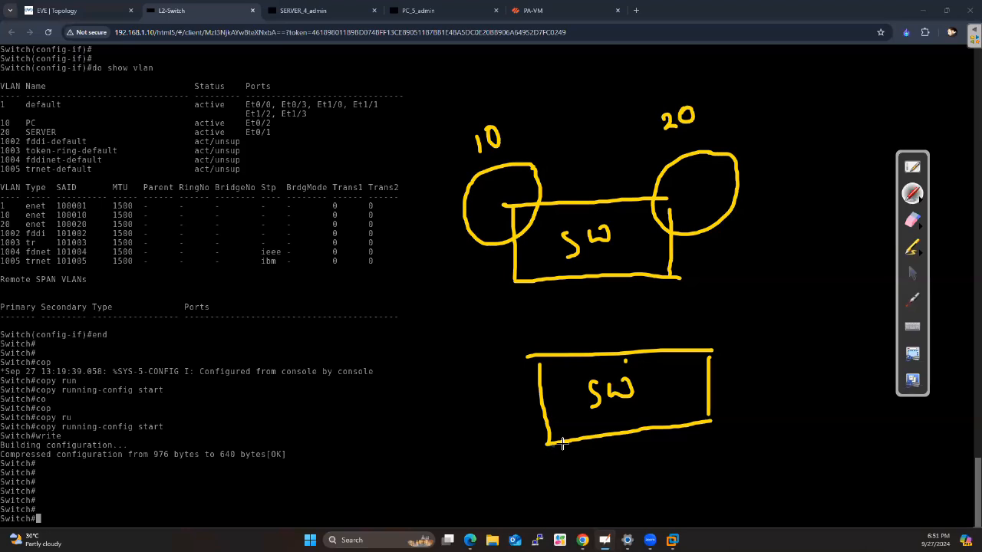
{"action": "mouse_move", "coordinate": [589, 429]}
{"action": "left_mouse_down"}
{"action": "mouse_move", "coordinate": [491, 452]}
{"action": "mouse_move", "coordinate": [593, 435]}
{"action": "left_mouse_up"}
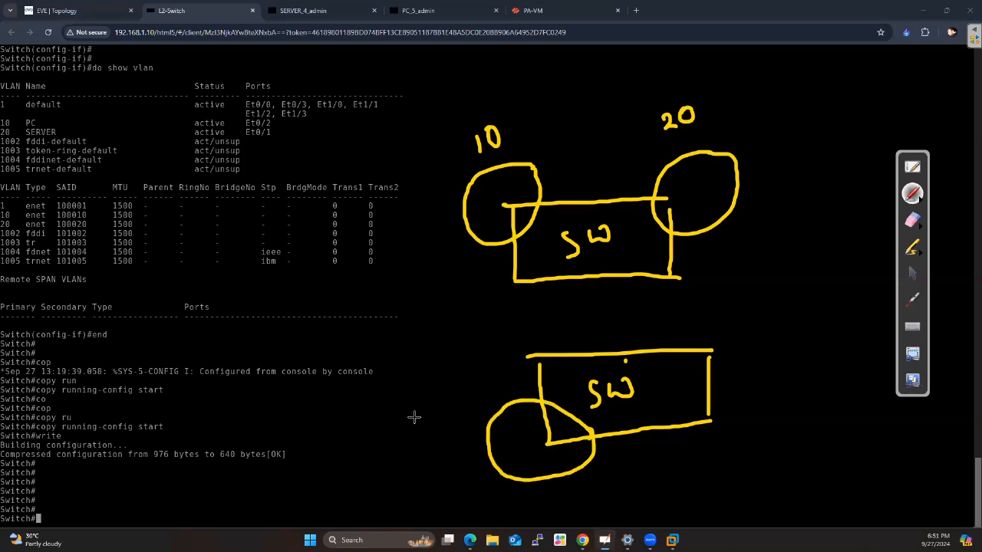
{"action": "left_click_drag", "start_coordinate": [479, 395], "coordinate": [481, 392]}
{"action": "mouse_move", "coordinate": [763, 396]}
{"action": "left_mouse_down"}
{"action": "mouse_move", "coordinate": [734, 397]}
{"action": "mouse_move", "coordinate": [707, 464]}
{"action": "mouse_move", "coordinate": [775, 391]}
{"action": "mouse_move", "coordinate": [811, 388]}
{"action": "left_mouse_up"}
{"action": "left_click_drag", "start_coordinate": [820, 374], "coordinate": [822, 375]}
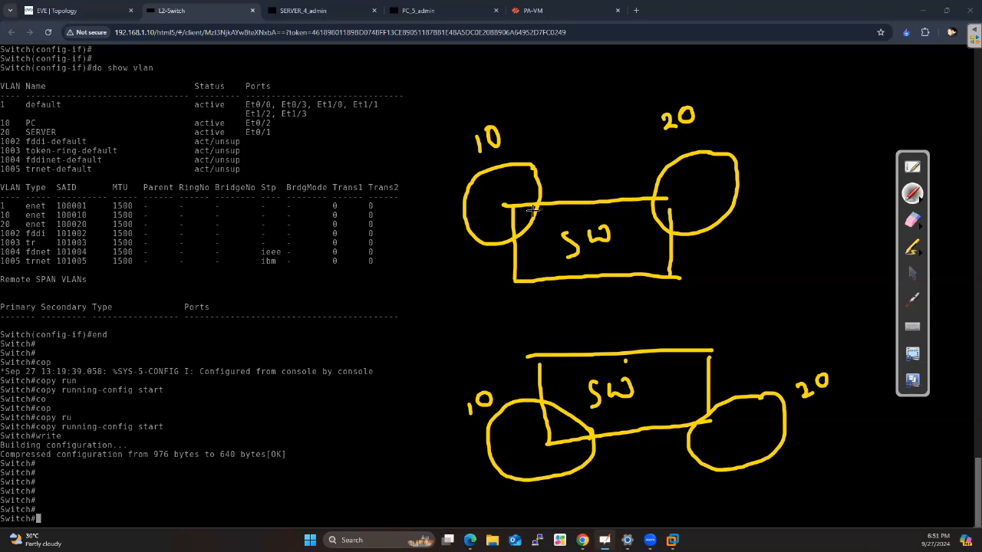
Draw hosts linked to VLANs 10 and 20 of the upper switch, label the VLAN 10 link access, and tick both hosts
{"action": "left_click_drag", "start_coordinate": [445, 245], "coordinate": [497, 225]}
{"action": "left_click_drag", "start_coordinate": [399, 261], "coordinate": [425, 251]}
{"action": "mouse_move", "coordinate": [405, 265]}
{"action": "left_mouse_down"}
{"action": "mouse_move", "coordinate": [413, 283]}
{"action": "mouse_move", "coordinate": [441, 267]}
{"action": "mouse_move", "coordinate": [452, 276]}
{"action": "mouse_move", "coordinate": [454, 289]}
{"action": "mouse_move", "coordinate": [424, 306]}
{"action": "left_mouse_up"}
{"action": "mouse_move", "coordinate": [677, 208]}
{"action": "left_mouse_down"}
{"action": "mouse_move", "coordinate": [776, 192]}
{"action": "mouse_move", "coordinate": [822, 169]}
{"action": "mouse_move", "coordinate": [834, 211]}
{"action": "left_mouse_up"}
{"action": "left_click_drag", "start_coordinate": [828, 173], "coordinate": [835, 216]}
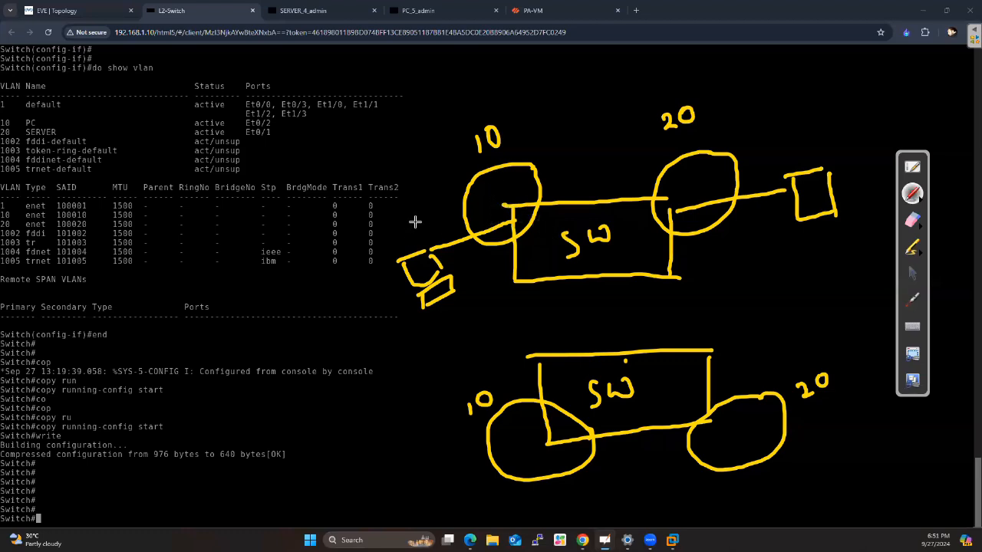
{"action": "left_click_drag", "start_coordinate": [409, 226], "coordinate": [469, 202]}
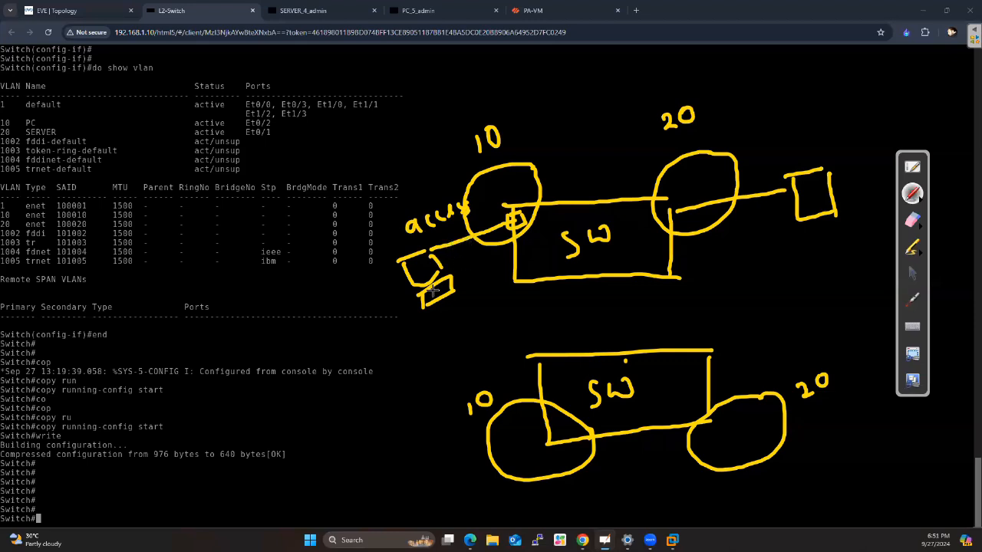
{"action": "left_click_drag", "start_coordinate": [433, 309], "coordinate": [464, 287]}
{"action": "left_click_drag", "start_coordinate": [812, 237], "coordinate": [847, 206]}
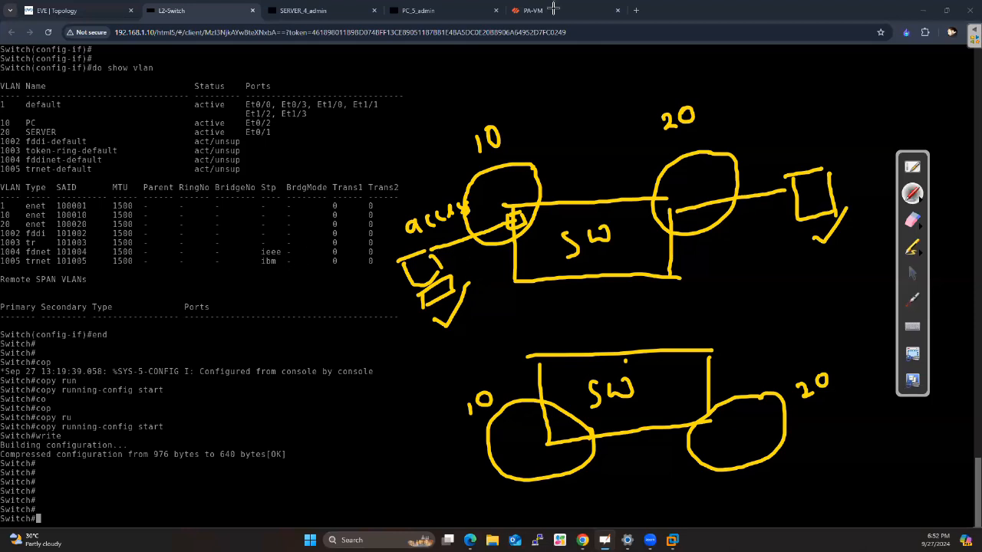
In red, draw traffic lines from the VLAN 10 host to its switch port and a packet box labelled 10
{"action": "left_click", "coordinate": [918, 203]}
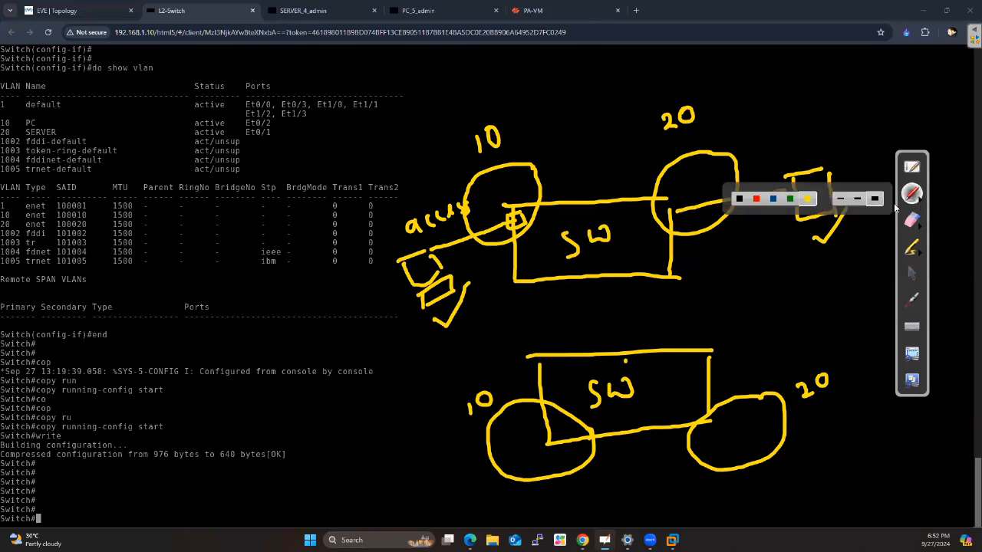
{"action": "left_click", "coordinate": [757, 199]}
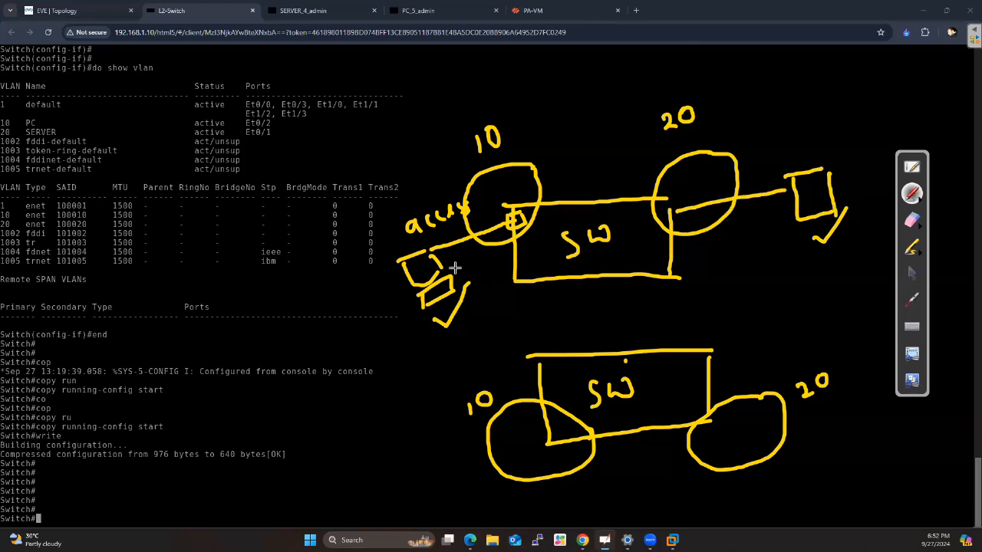
{"action": "left_click_drag", "start_coordinate": [499, 230], "coordinate": [509, 242]}
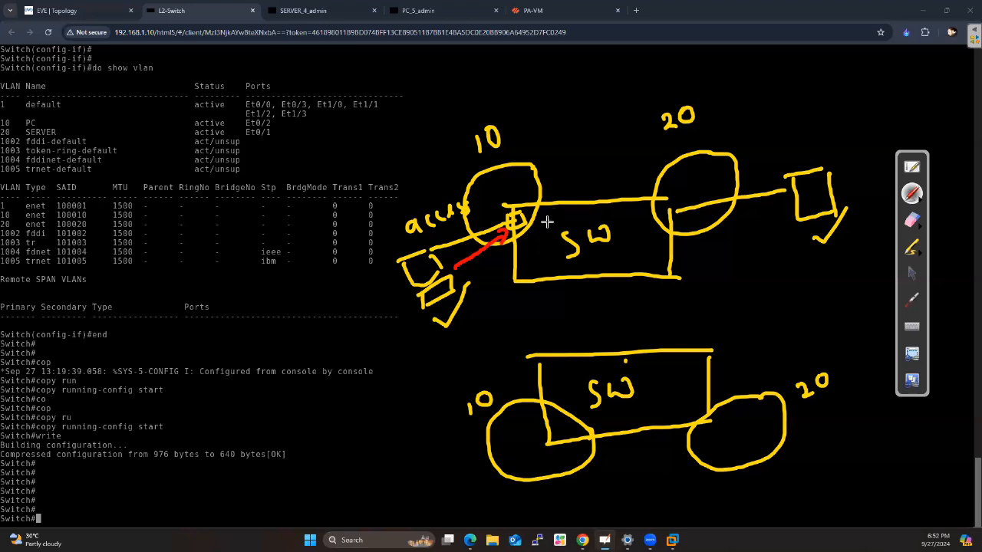
{"action": "left_click_drag", "start_coordinate": [552, 166], "coordinate": [604, 156]}
{"action": "mouse_move", "coordinate": [562, 173]}
{"action": "left_mouse_down"}
{"action": "mouse_move", "coordinate": [566, 190]}
{"action": "mouse_move", "coordinate": [604, 157]}
{"action": "mouse_move", "coordinate": [579, 139]}
{"action": "left_mouse_up"}
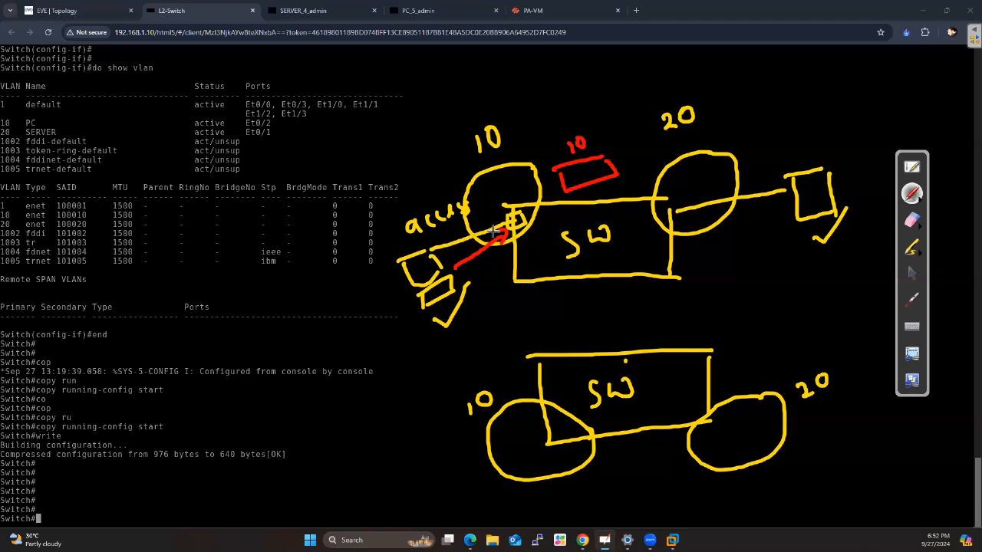
{"action": "left_click_drag", "start_coordinate": [432, 247], "coordinate": [466, 238]}
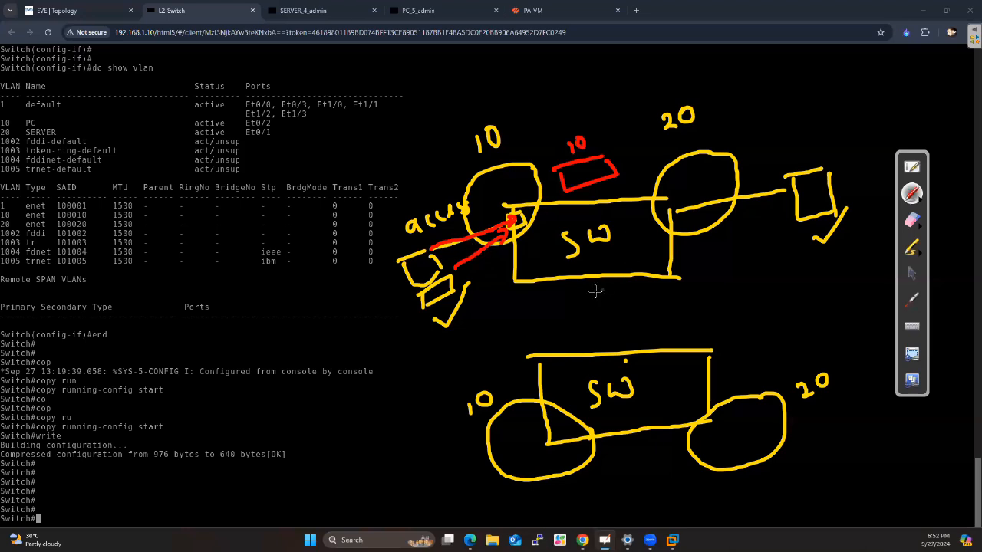
In yellow, link the two switches, add a host on the lower VLAN 10, and label the inter-switch link TRUNK
{"action": "left_click", "coordinate": [922, 200]}
{"action": "left_click", "coordinate": [809, 199]}
{"action": "left_click_drag", "start_coordinate": [598, 278], "coordinate": [612, 321]}
{"action": "left_click_drag", "start_coordinate": [617, 223], "coordinate": [632, 297]}
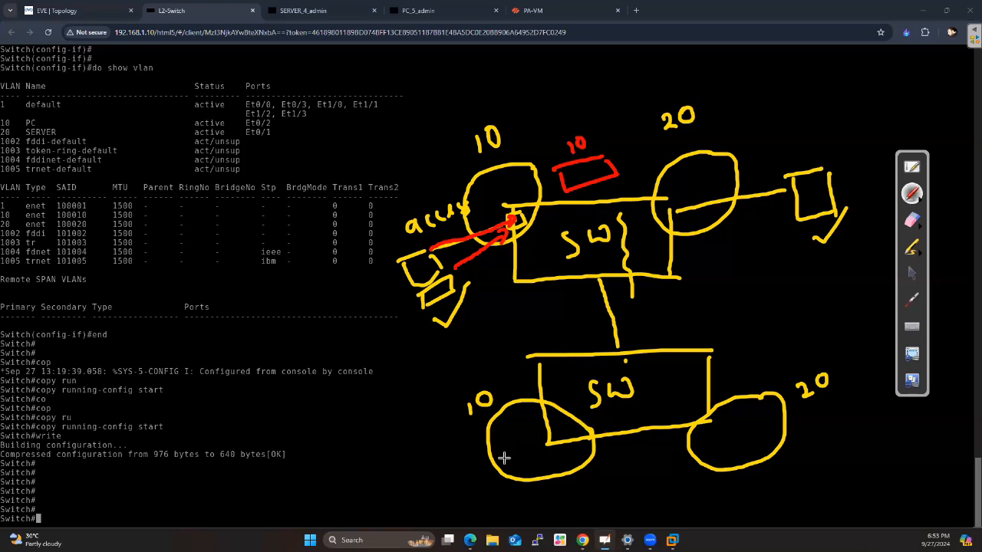
{"action": "mouse_move", "coordinate": [511, 451]}
{"action": "left_mouse_down"}
{"action": "mouse_move", "coordinate": [429, 474]}
{"action": "mouse_move", "coordinate": [452, 512]}
{"action": "mouse_move", "coordinate": [463, 463]}
{"action": "left_mouse_up"}
{"action": "left_click_drag", "start_coordinate": [632, 290], "coordinate": [639, 336]}
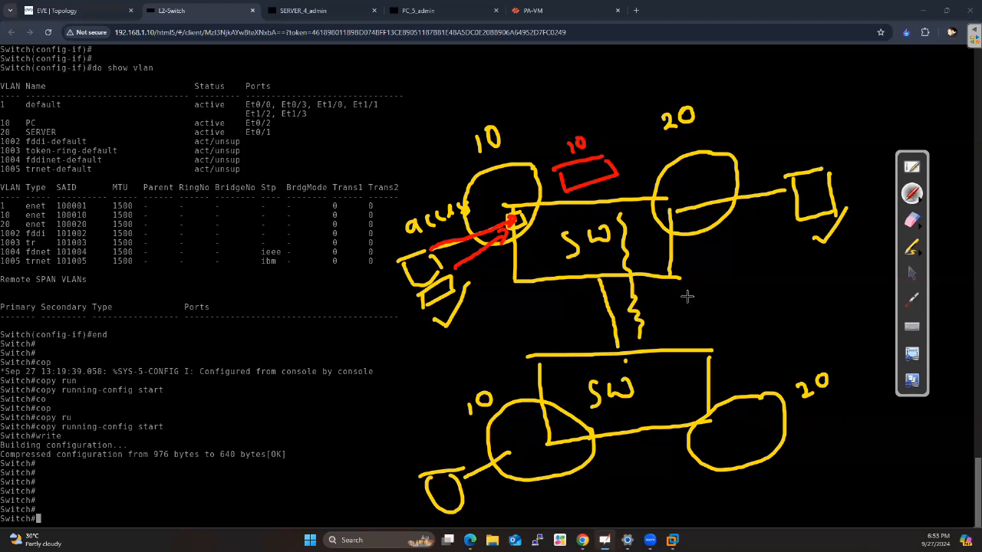
{"action": "left_click_drag", "start_coordinate": [658, 309], "coordinate": [676, 305]}
{"action": "mouse_move", "coordinate": [669, 306]}
{"action": "left_mouse_down"}
{"action": "mouse_move", "coordinate": [670, 328]}
{"action": "mouse_move", "coordinate": [749, 283]}
{"action": "mouse_move", "coordinate": [775, 304]}
{"action": "left_mouse_up"}
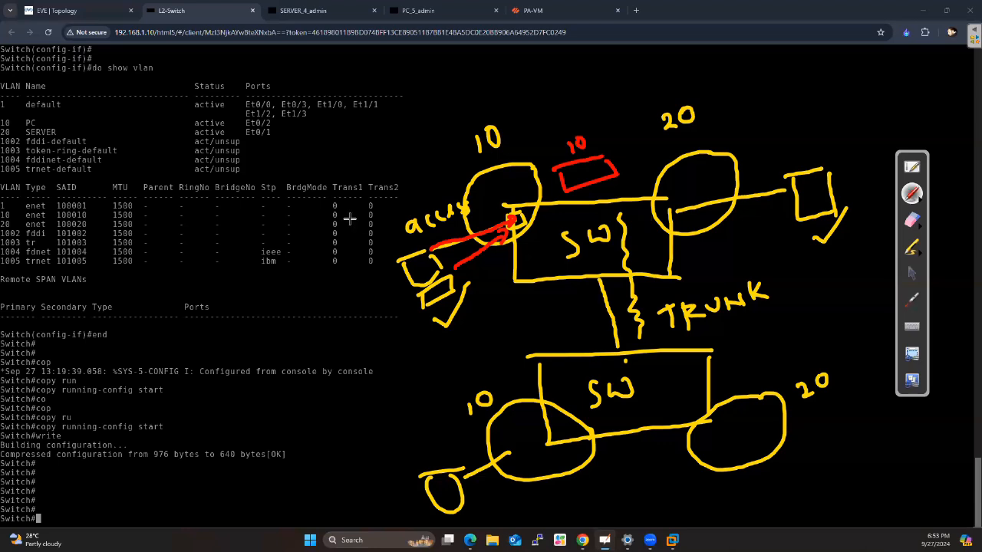
Slide the switch sketch down off the console output and return to the normal pointer
{"action": "left_click", "coordinate": [915, 281]}
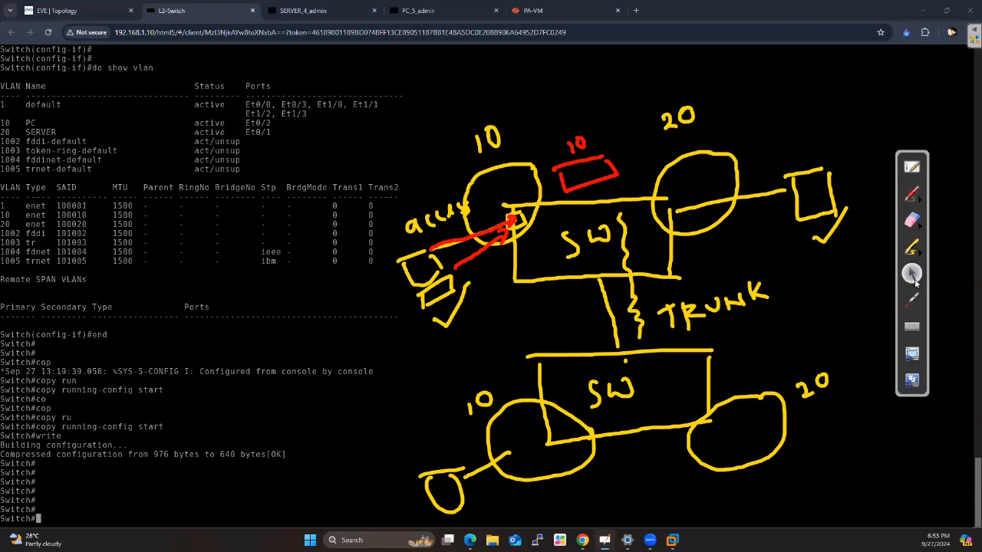
{"action": "left_click", "coordinate": [912, 304]}
{"action": "scroll", "coordinate": [769, 309], "scroll_direction": "up", "scroll_amount": 5}
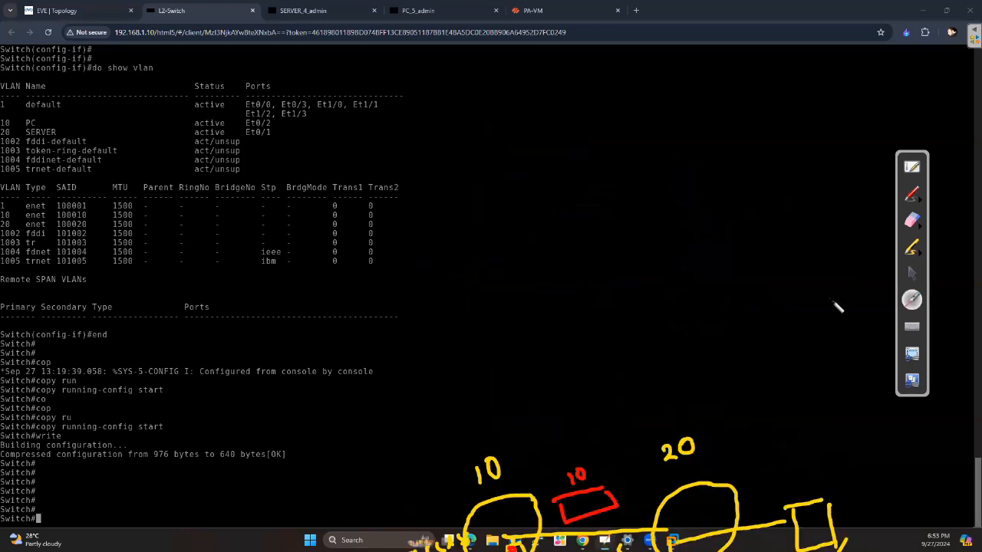
{"action": "left_click", "coordinate": [912, 273]}
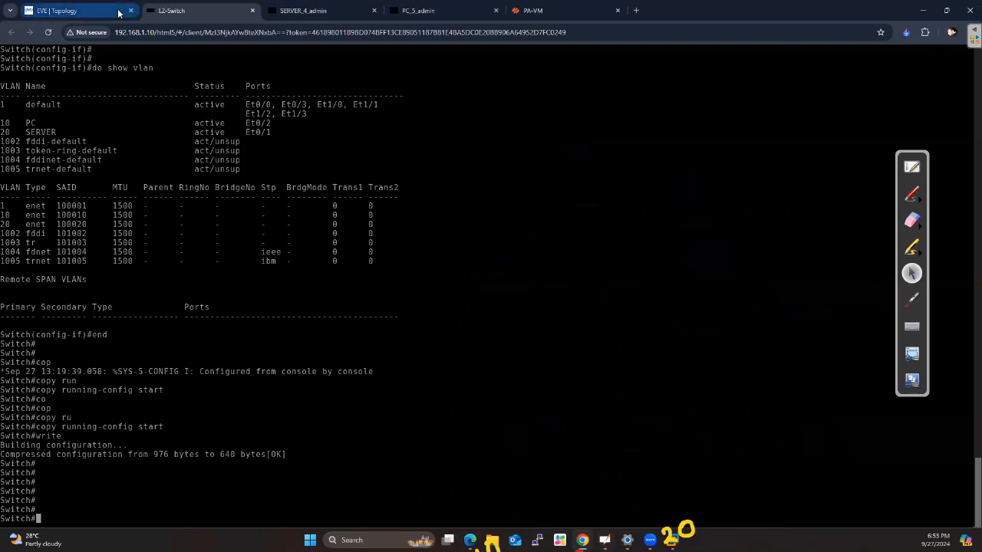
On the EVE-NG topology, write Access in green beside the PC and SERVER links and underline the TRUNK label
{"action": "left_click", "coordinate": [77, 10]}
{"action": "left_click", "coordinate": [912, 195]}
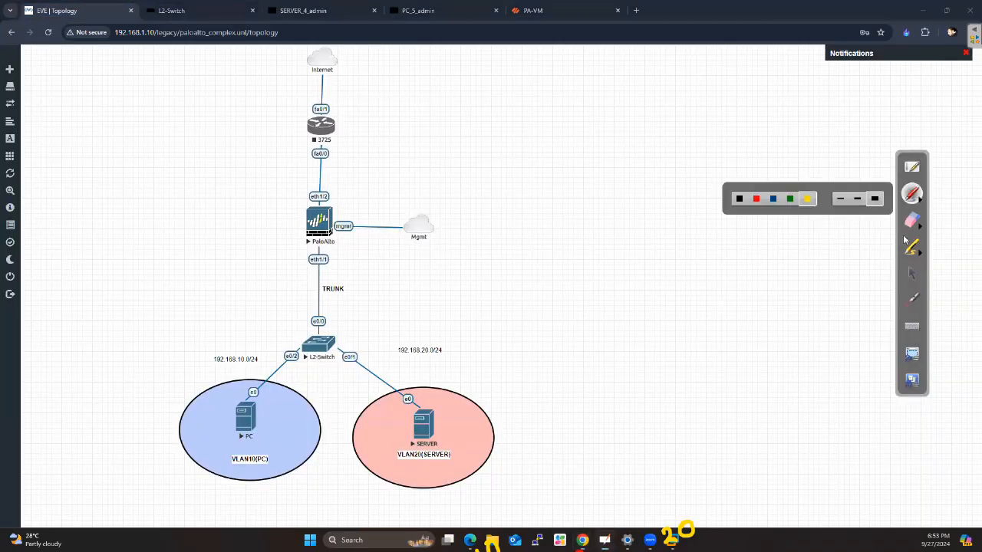
{"action": "left_click", "coordinate": [792, 200]}
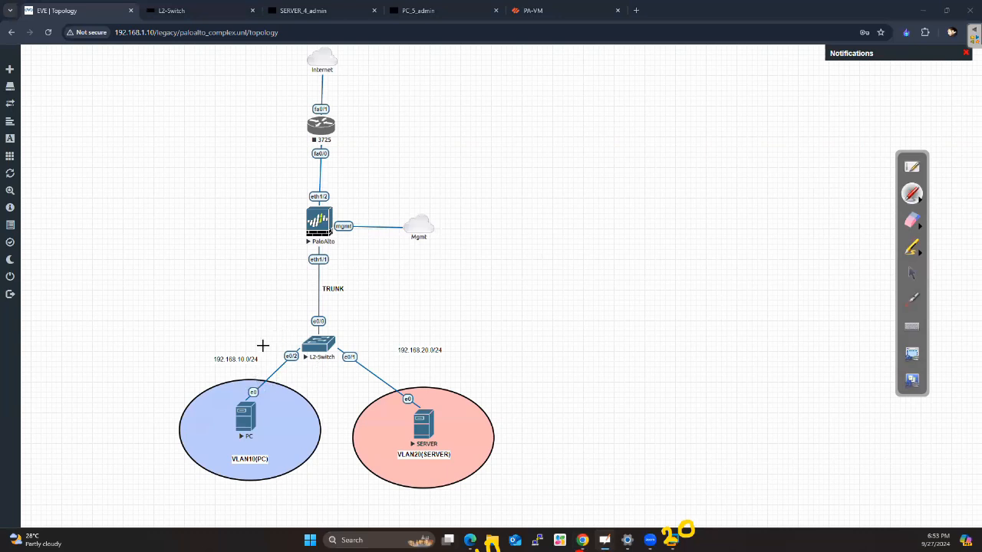
{"action": "left_click_drag", "start_coordinate": [270, 384], "coordinate": [273, 400]}
{"action": "left_click_drag", "start_coordinate": [310, 374], "coordinate": [317, 373]}
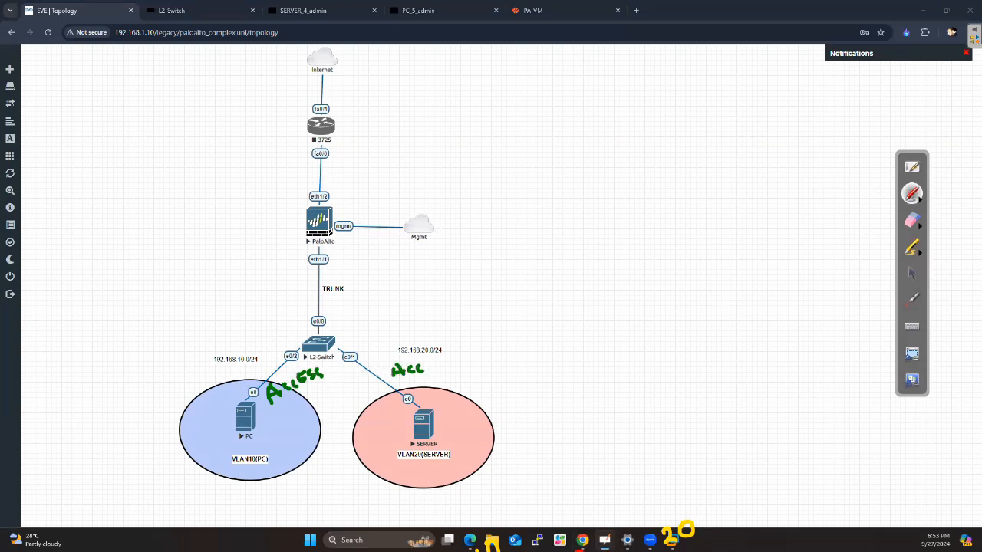
{"action": "left_click_drag", "start_coordinate": [434, 356], "coordinate": [449, 358]}
{"action": "left_click_drag", "start_coordinate": [326, 301], "coordinate": [384, 296]}
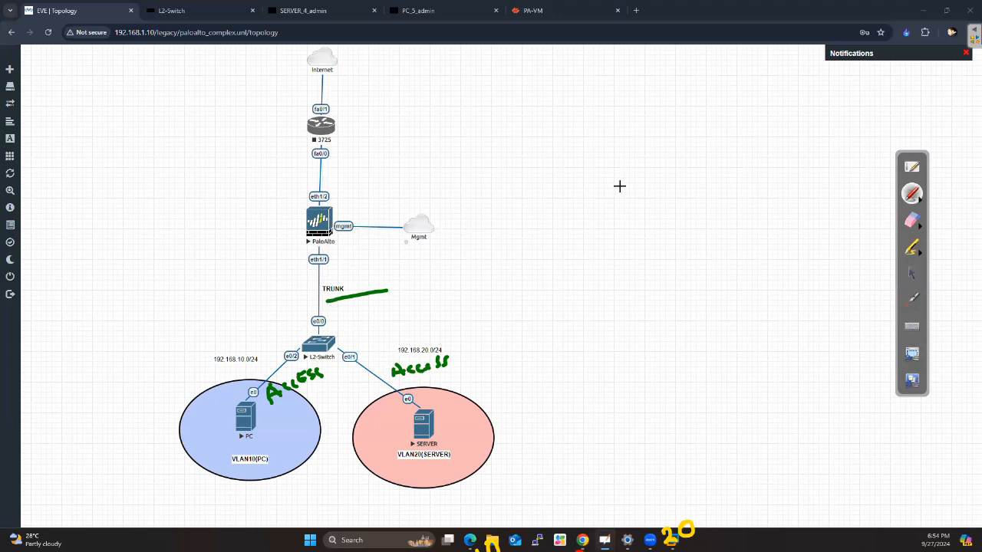
{"action": "left_click", "coordinate": [912, 273]}
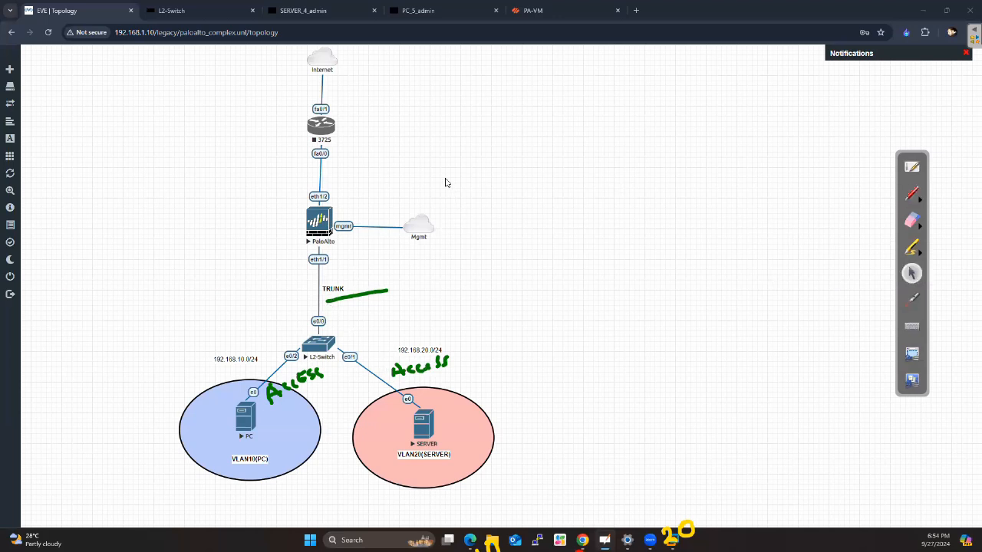
Return to the L2-Switch console and enter global configuration mode with configure terminal
{"action": "left_click", "coordinate": [201, 11]}
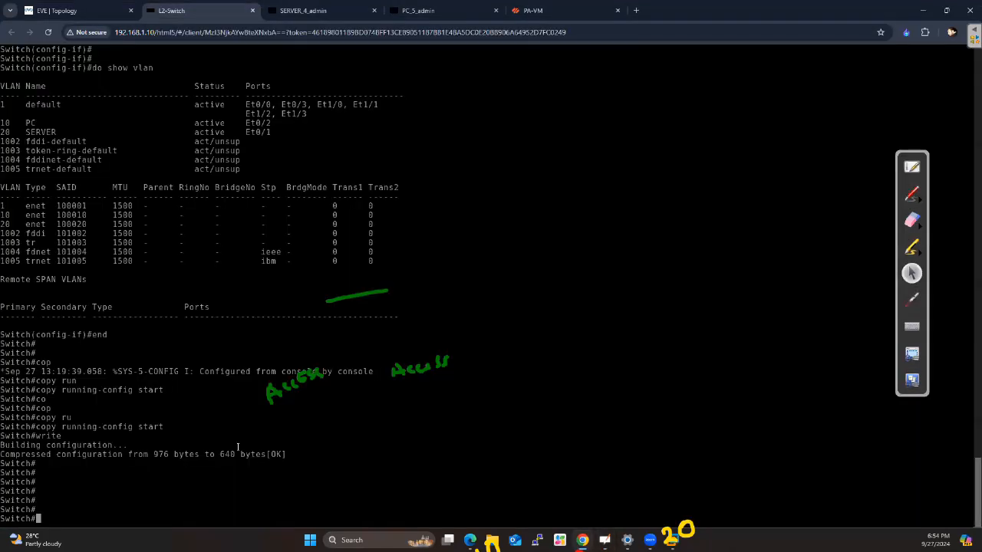
{"action": "type", "text": "confi"}
{"action": "key", "text": "Tab"}
{"action": "type", "text": "ter"}
{"action": "key", "text": "Tab"}
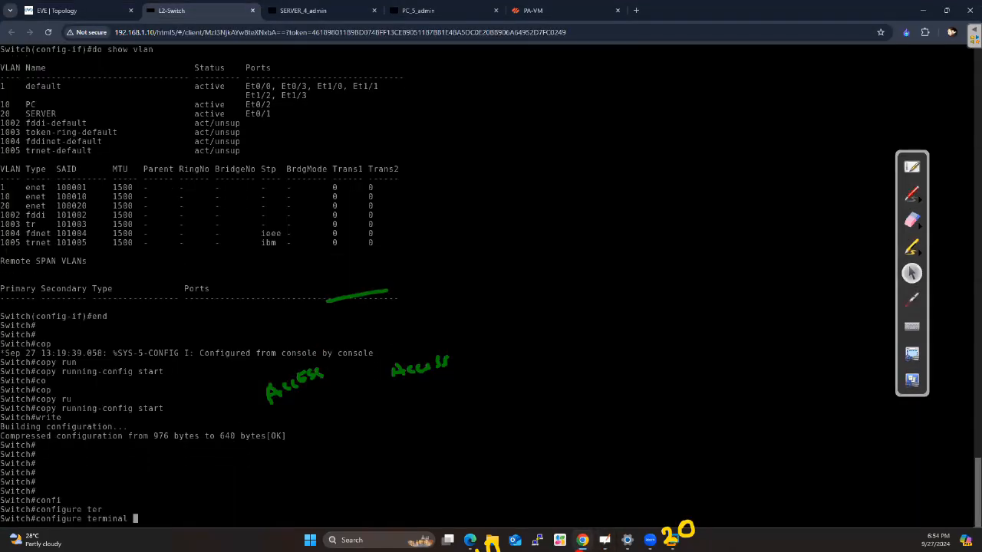
{"action": "key", "text": "Return"}
{"action": "key", "text": "Return"}
{"action": "key", "text": "Return"}
{"action": "key", "text": "Return"}
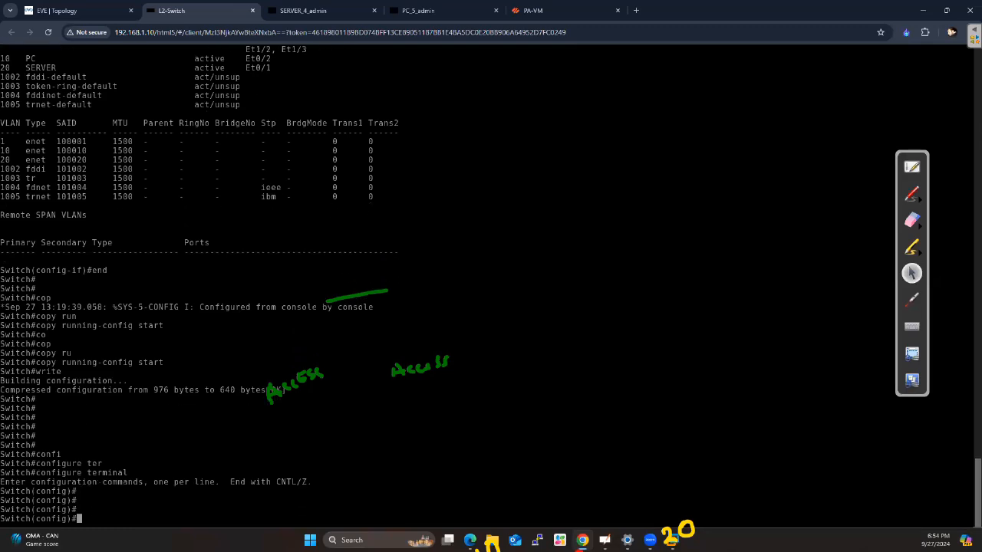
Enter interface configuration for ethernet 0/2 on the switch
{"action": "type", "text": "interface eth"}
{"action": "key", "text": "Tab"}
{"action": "type", "text": "0/2"}
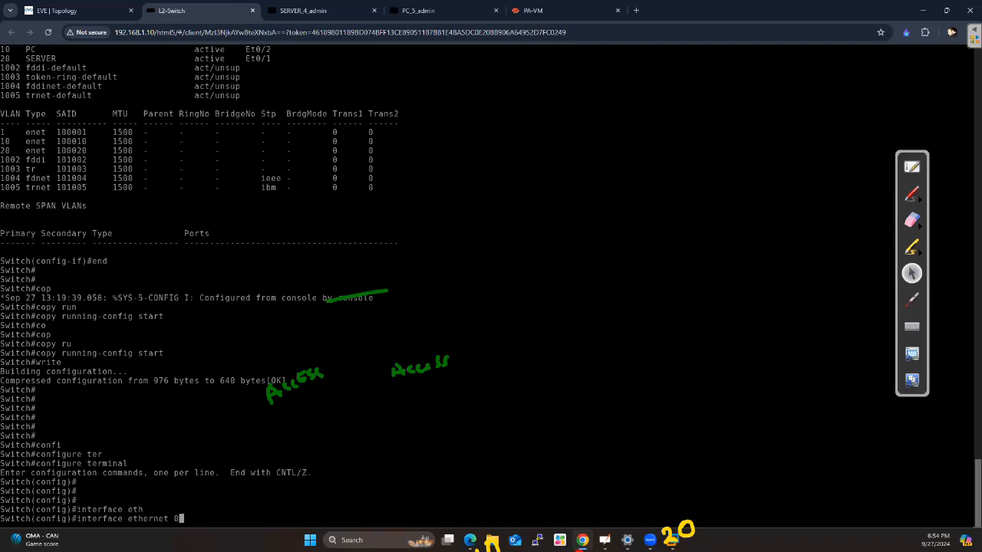
{"action": "key", "text": "Return"}
{"action": "key", "text": "Return"}
{"action": "key", "text": "Return"}
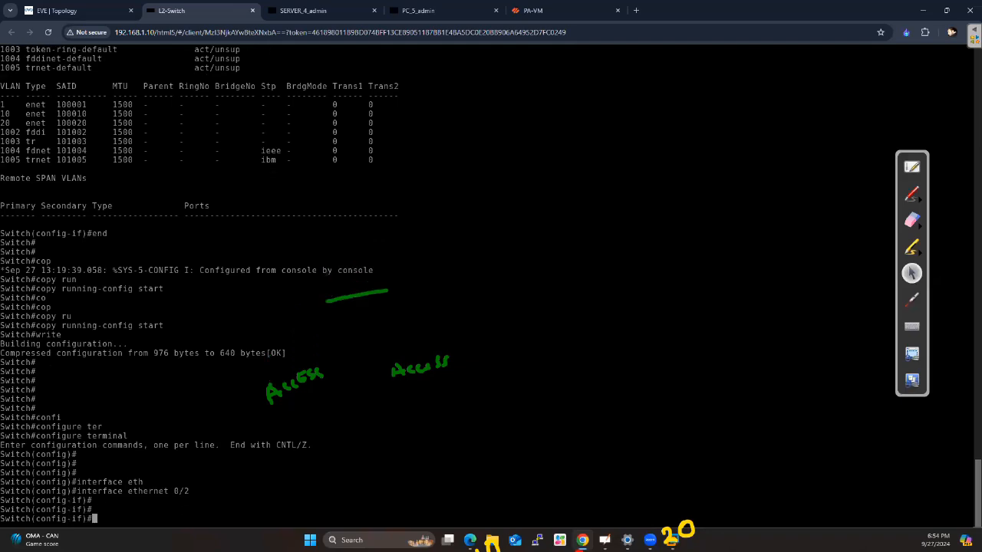
Set the PC-facing port to access mode with switchport mode access
{"action": "type", "text": "switch"}
{"action": "key", "text": "Tab"}
{"action": "type", "text": "mod"}
{"action": "key", "text": "Tab"}
{"action": "type", "text": "acc"}
{"action": "key", "text": "Tab"}
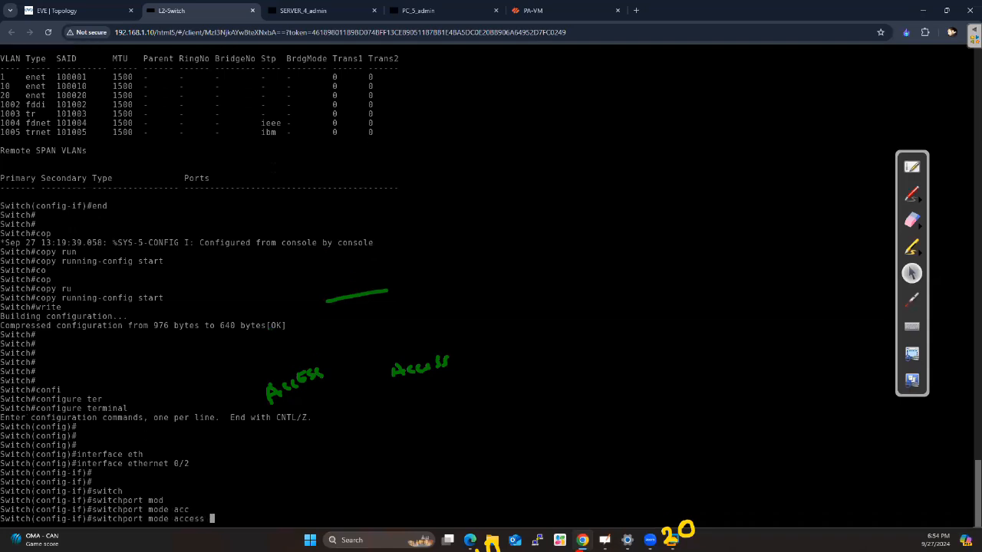
{"action": "key", "text": "Return"}
{"action": "key", "text": "Return"}
{"action": "key", "text": "Return"}
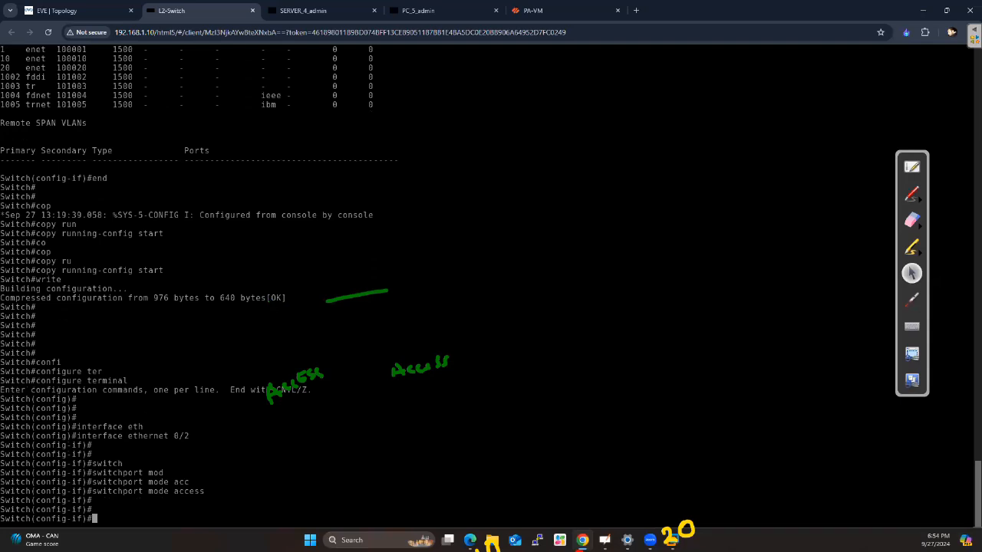
Exit the current interface and enter interface configuration for ethernet 0/1
{"action": "type", "text": "exit"}
{"action": "key", "text": "Return"}
{"action": "type", "text": "in"}
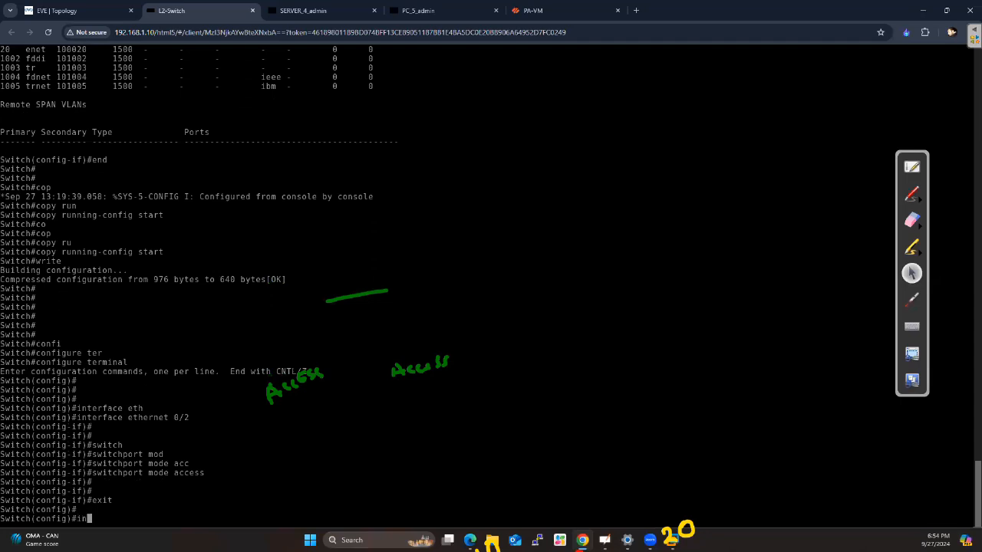
{"action": "type", "text": "terface ether"}
{"action": "key", "text": "Tab"}
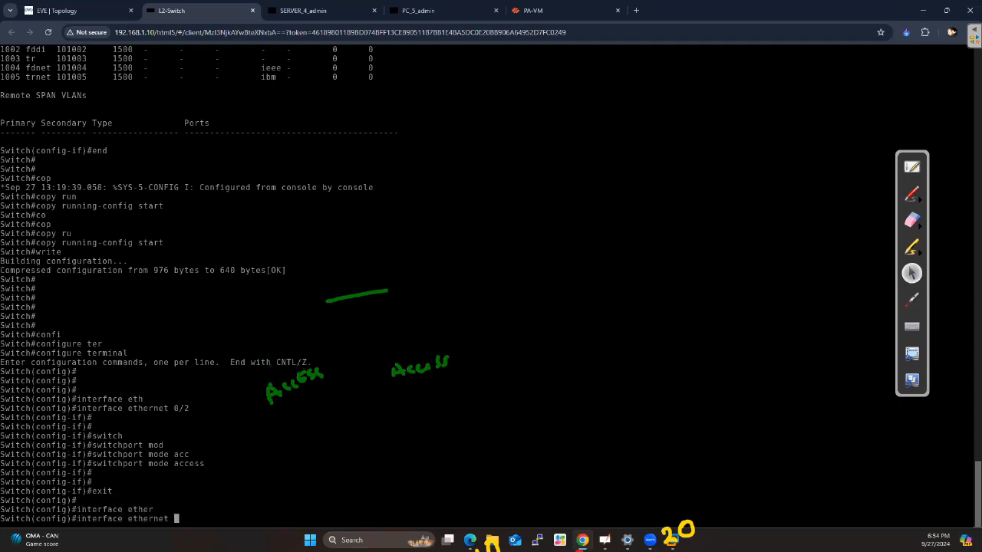
{"action": "type", "text": "0/1"}
{"action": "key", "text": "Return"}
{"action": "key", "text": "Return"}
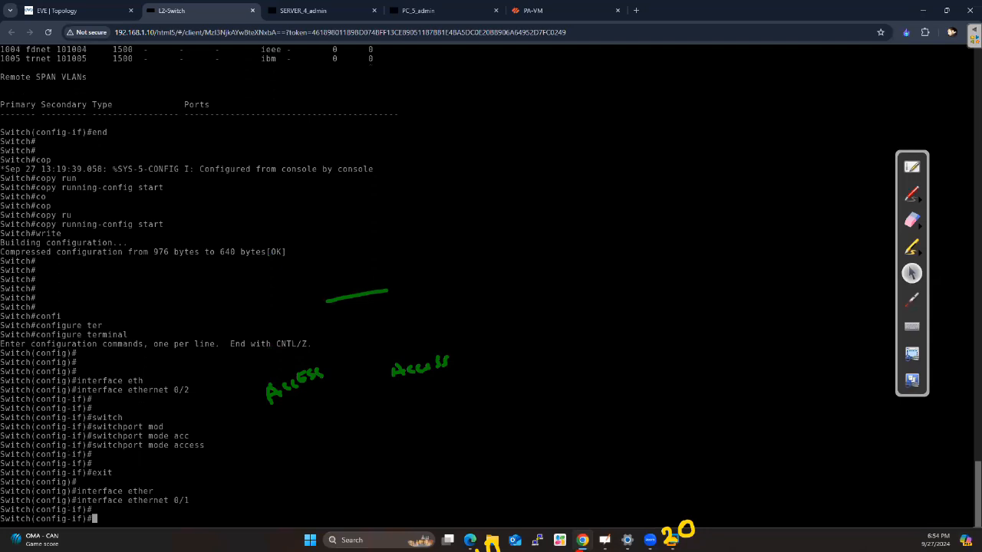
Check the server-facing port in the topology and set ethernet 0/1 to access mode with switchport mode access
{"action": "left_click", "coordinate": [57, 11]}
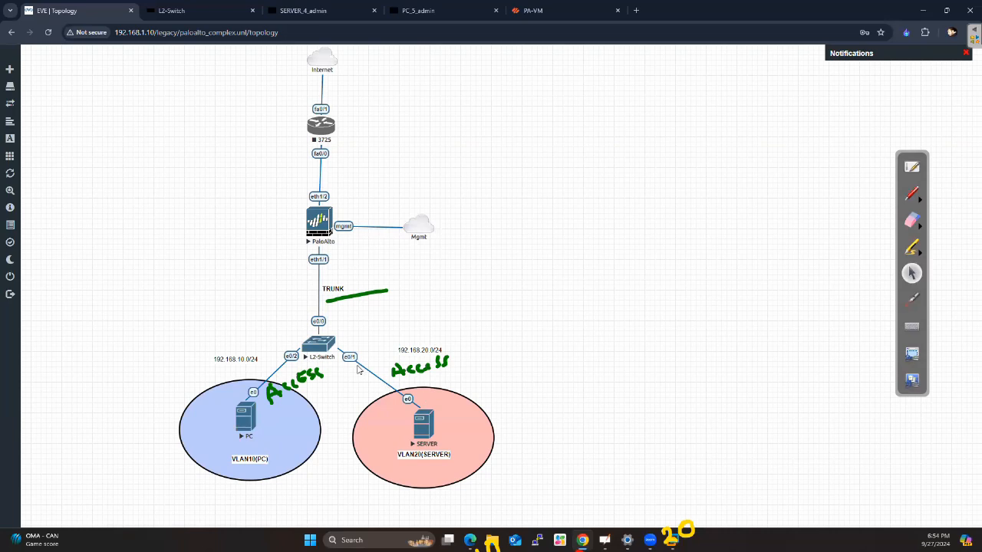
{"action": "left_click", "coordinate": [165, 10]}
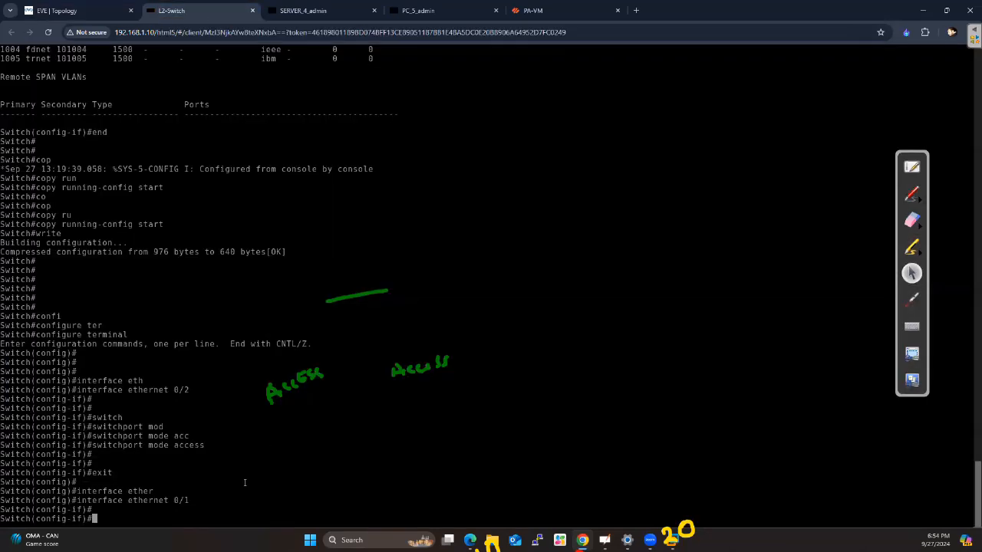
{"action": "type", "text": "swi"}
{"action": "key", "text": "Tab"}
{"action": "type", "text": "mod"}
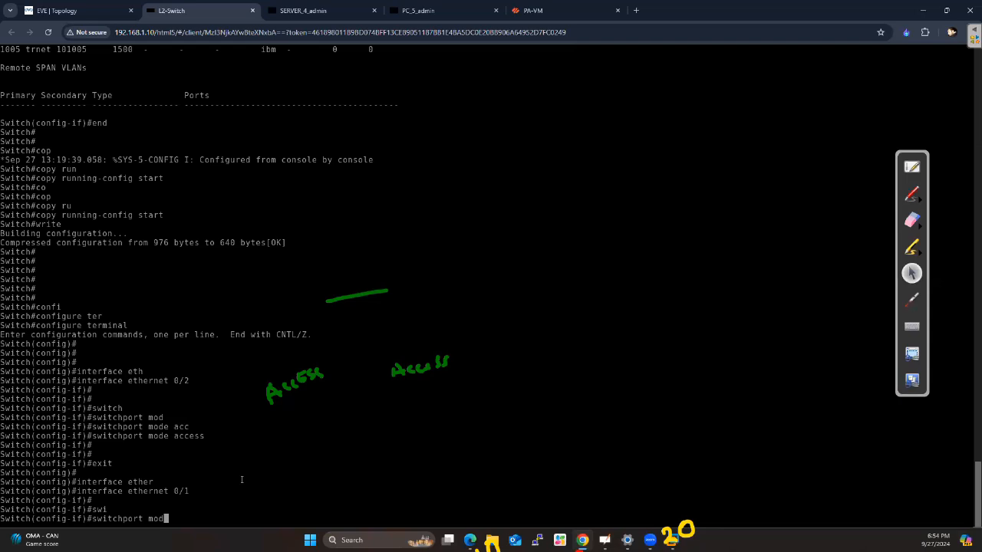
{"action": "key", "text": "Tab"}
{"action": "type", "text": "ac"}
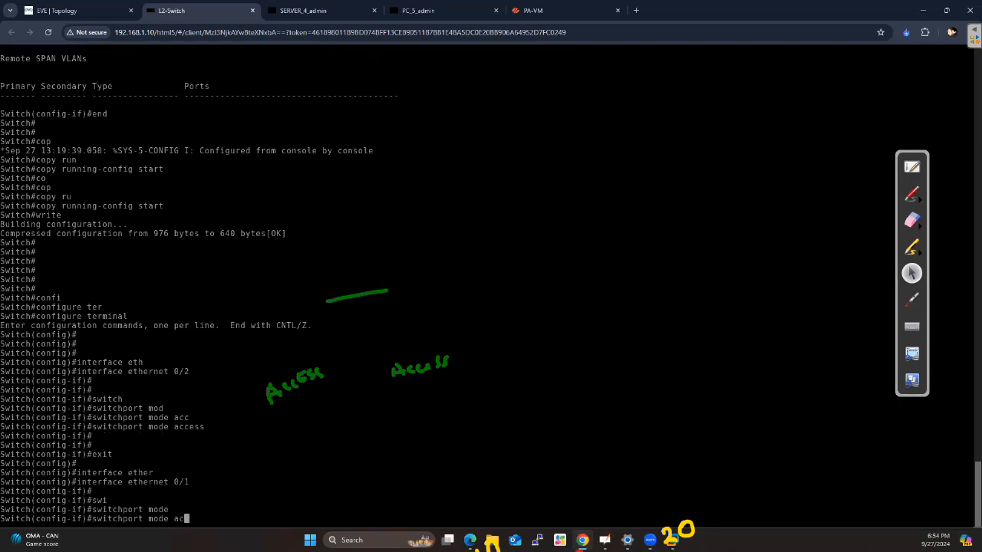
{"action": "type", "text": "c"}
{"action": "key", "text": "Tab"}
{"action": "key", "text": "Return"}
{"action": "key", "text": "Return"}
{"action": "key", "text": "Return"}
{"action": "key", "text": "Return"}
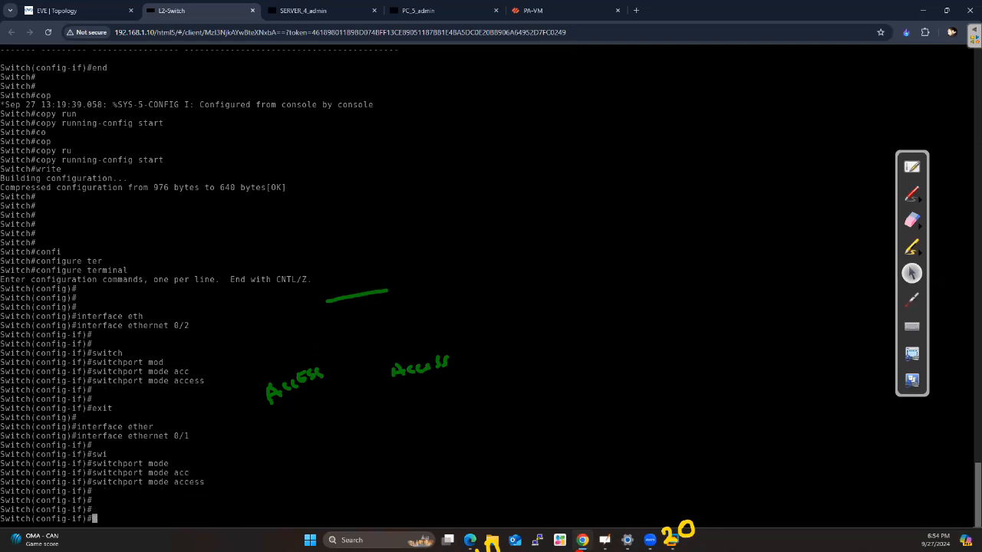
Leave interface configuration and return to privileged mode with the end command
{"action": "type", "text": "end"}
{"action": "key", "text": "Return"}
{"action": "key", "text": "Return"}
{"action": "key", "text": "Return"}
{"action": "key", "text": "Return"}
{"action": "key", "text": "Return"}
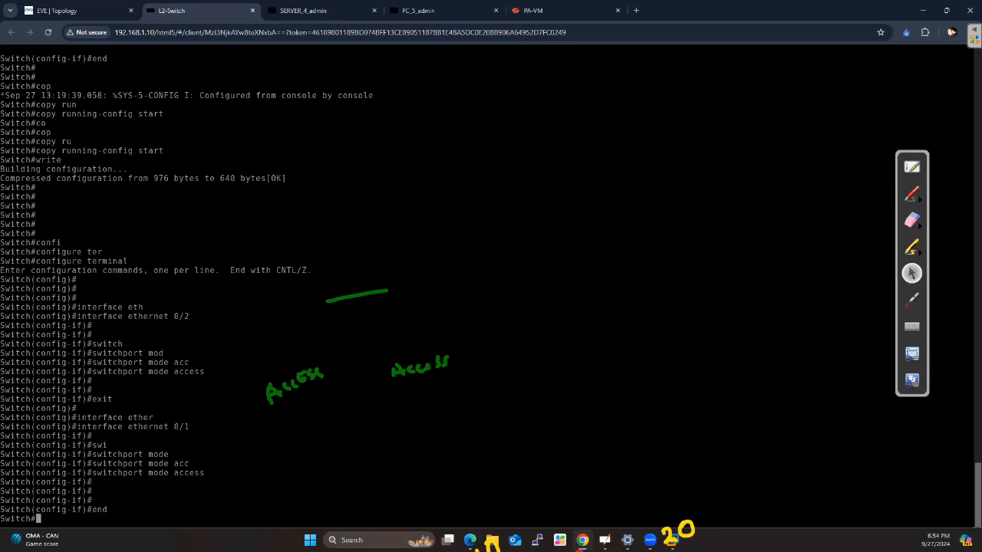
Display the switchport lines of the running configuration with show running-config | section switchport
{"action": "type", "text": "show run"}
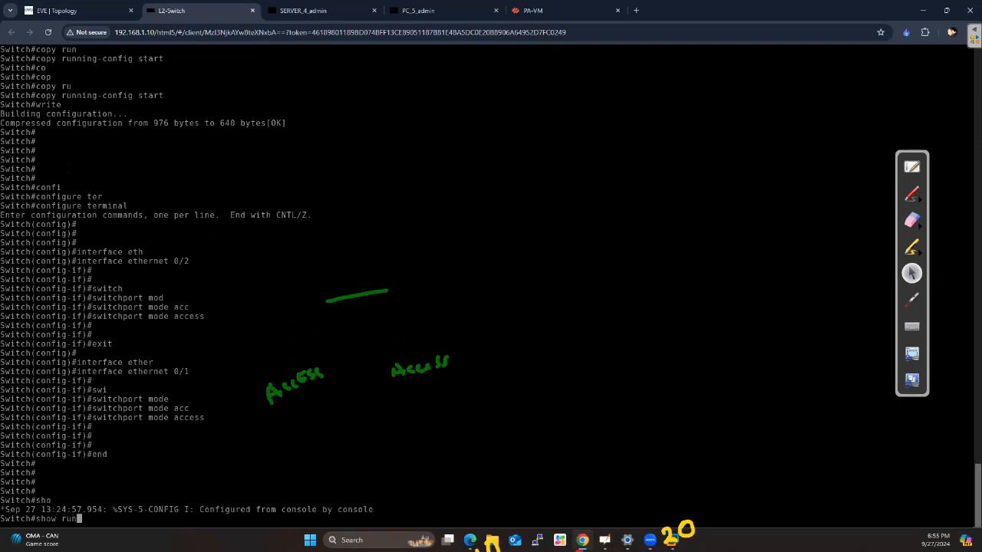
{"action": "key", "text": "Tab"}
{"action": "type", "text": "| sec"}
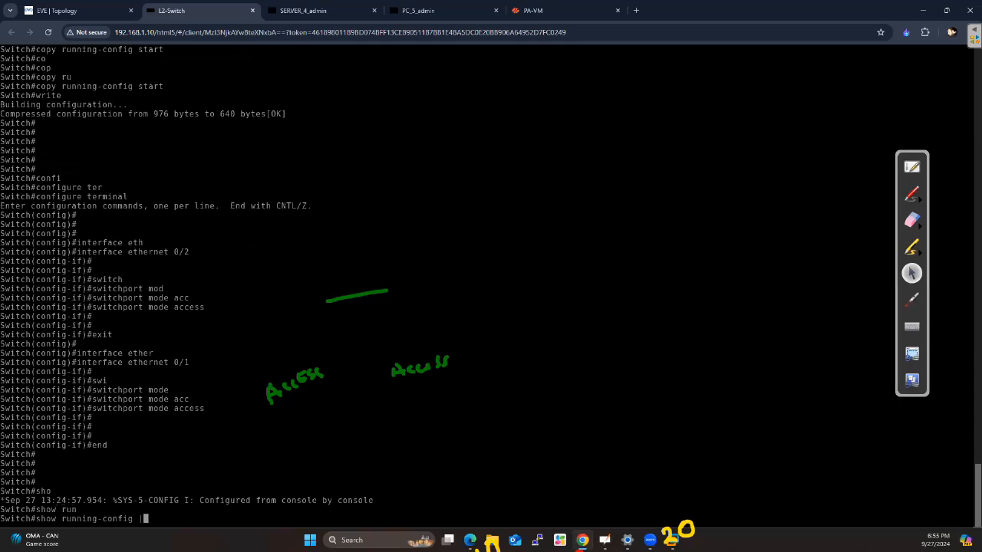
{"action": "key", "text": "Tab"}
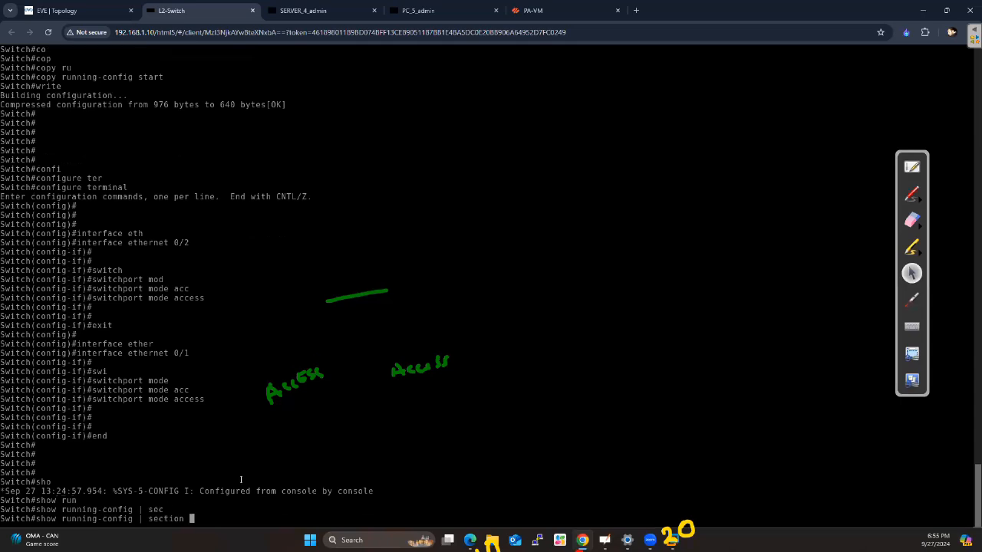
{"action": "type", "text": "switchport"}
{"action": "key", "text": "Return"}
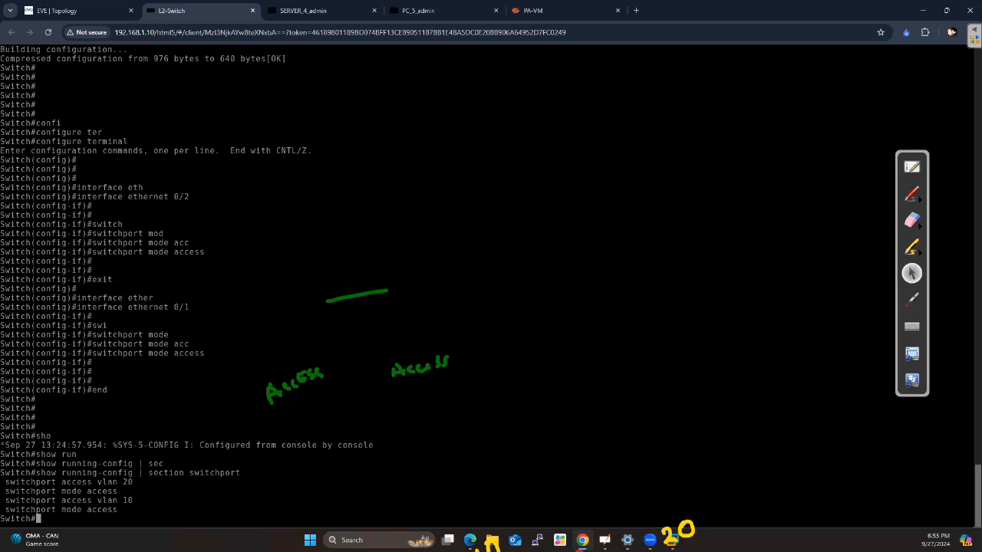
Query the PC-facing port's configuration with show running-config | section ethernet0/2
{"action": "key", "text": "Return"}
{"action": "key", "text": "Return"}
{"action": "key", "text": "Up"}
{"action": "key", "text": "BackSpace"}
{"action": "key", "text": "BackSpace"}
{"action": "key", "text": "BackSpace"}
{"action": "key", "text": "BackSpace"}
{"action": "key", "text": "BackSpace"}
{"action": "key", "text": "BackSpace"}
{"action": "key", "text": "BackSpace"}
{"action": "key", "text": "BackSpace"}
{"action": "key", "text": "BackSpace"}
{"action": "key", "text": "BackSpace"}
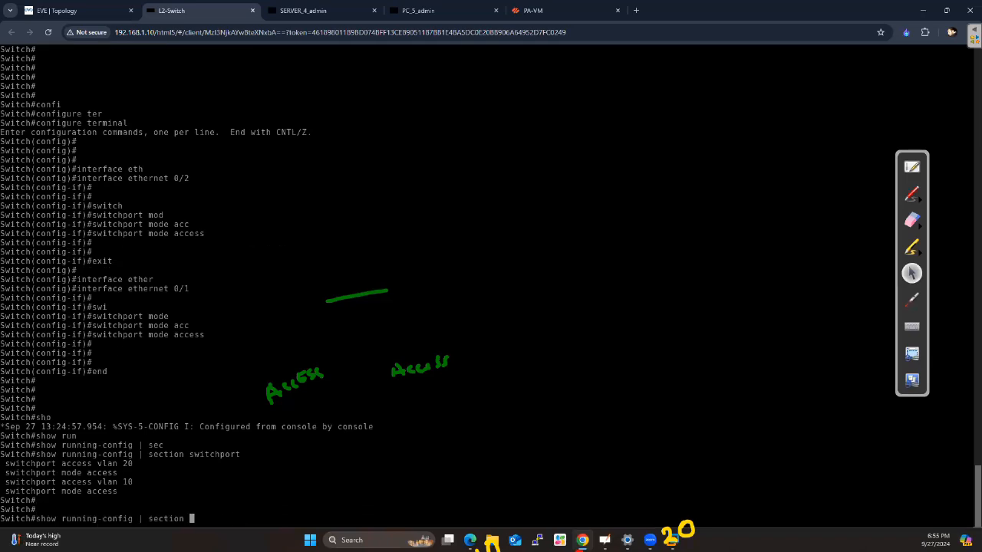
{"action": "type", "text": "ethernet0/2"}
{"action": "key", "text": "Return"}
Display all interface sections of the running configuration with show running-config | section interface
{"action": "key", "text": "Up"}
{"action": "key", "text": "BackSpace"}
{"action": "key", "text": "BackSpace"}
{"action": "key", "text": "BackSpace"}
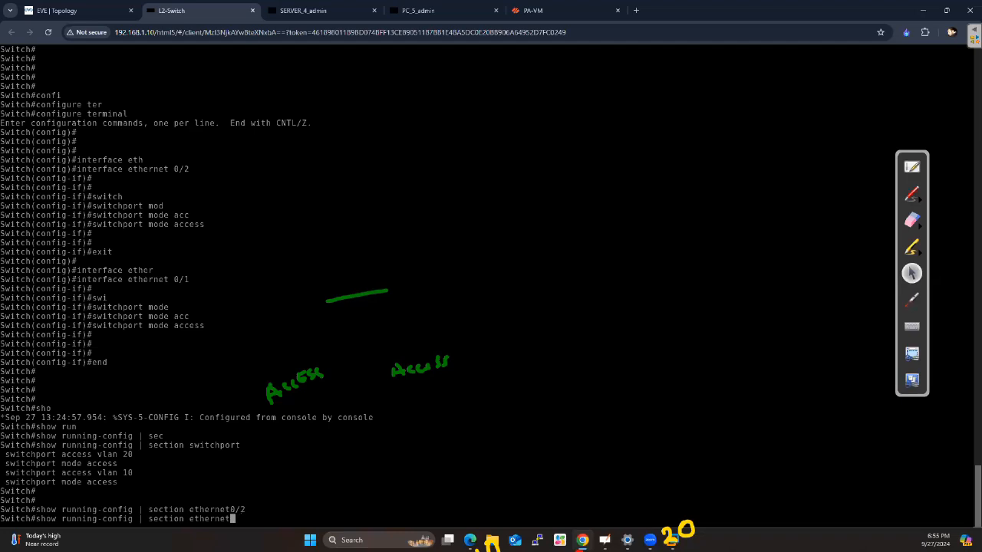
{"action": "key", "text": "BackSpace"}
{"action": "key", "text": "BackSpace"}
{"action": "key", "text": "BackSpace"}
{"action": "key", "text": "BackSpace"}
{"action": "key", "text": "BackSpace"}
{"action": "key", "text": "BackSpace"}
{"action": "key", "text": "BackSpace"}
{"action": "key", "text": "BackSpace"}
{"action": "key", "text": "BackSpace"}
{"action": "key", "text": "BackSpace"}
{"action": "key", "text": "Tab"}
{"action": "type", "text": "inter"}
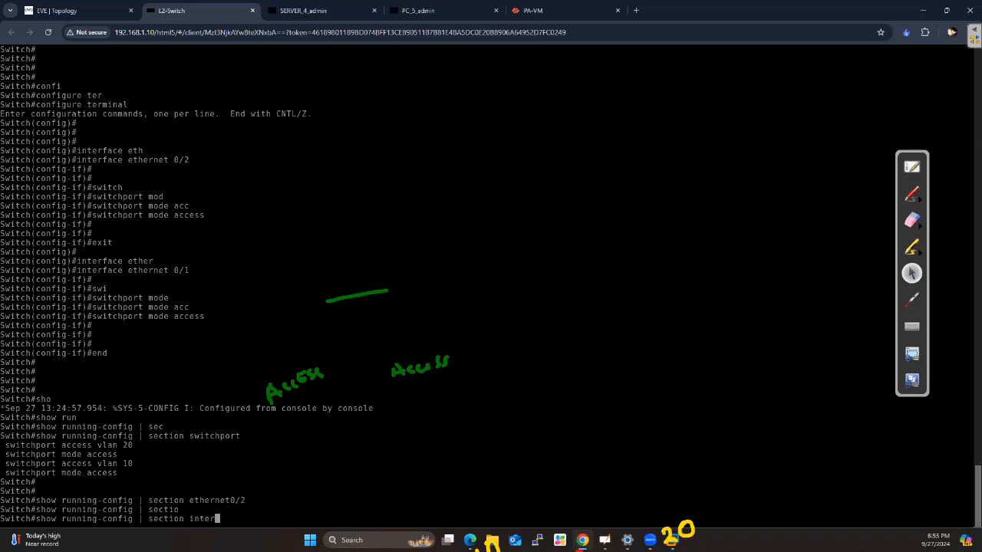
{"action": "type", "text": "face"}
{"action": "key", "text": "Return"}
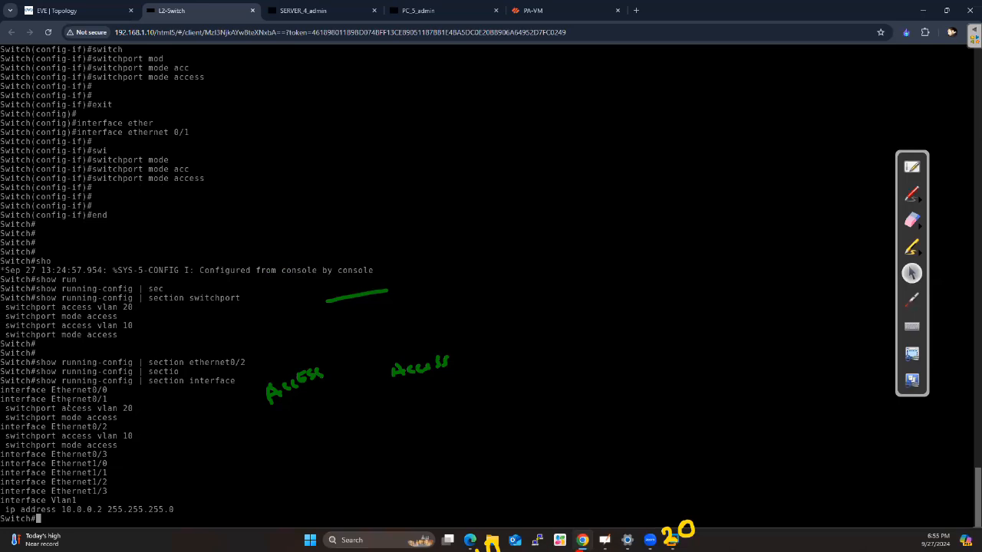
Examine the access mode and VLAN assignment lines listed under Ethernet0/1 and Ethernet0/2
{"action": "left_click_drag", "start_coordinate": [106, 398], "coordinate": [1, 399]}
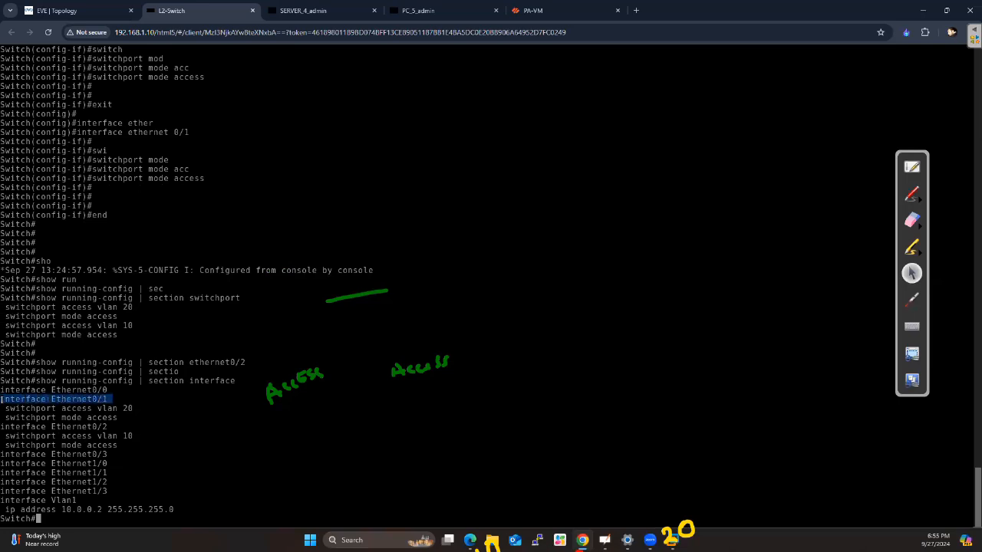
{"action": "left_click", "coordinate": [5, 409]}
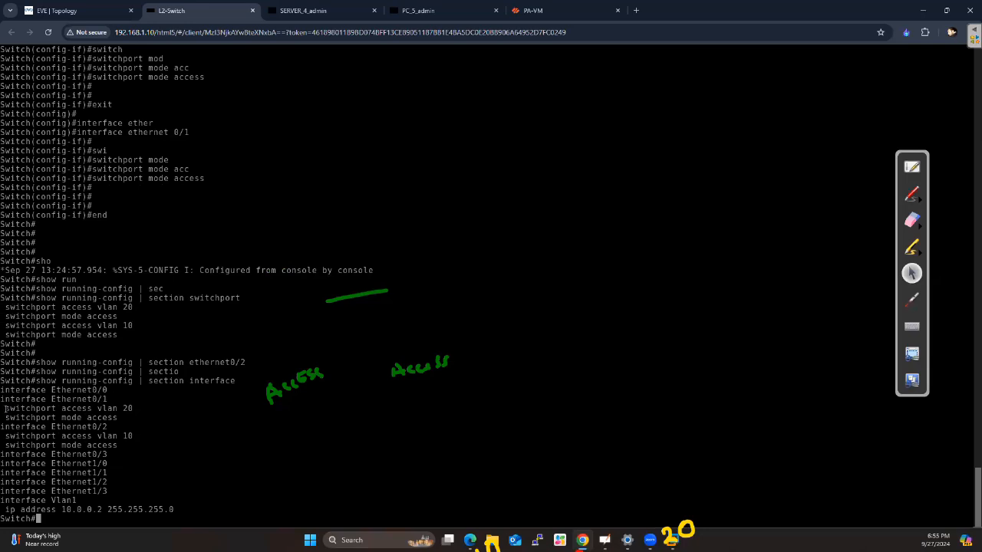
{"action": "left_click_drag", "start_coordinate": [4, 418], "coordinate": [115, 417]}
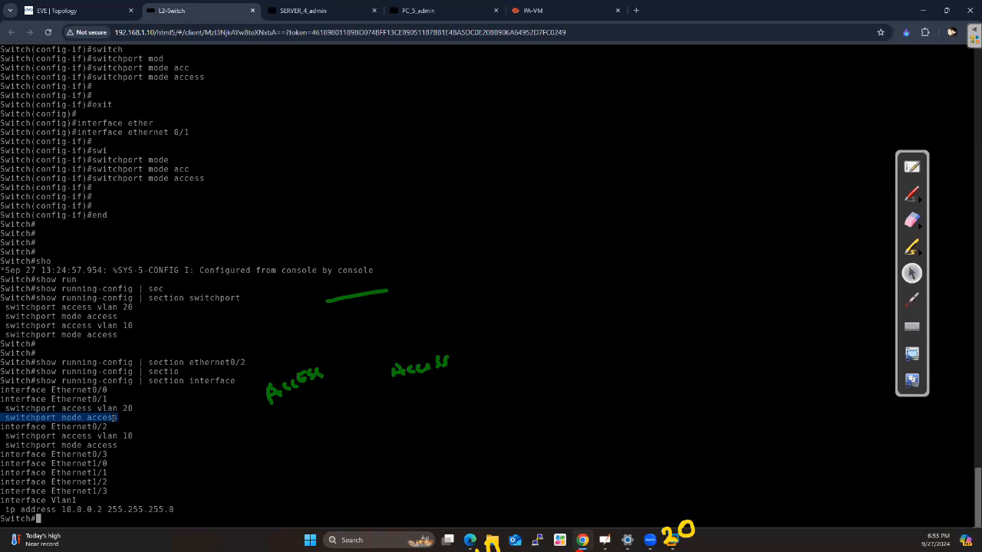
{"action": "left_click", "coordinate": [76, 412]}
{"action": "left_click_drag", "start_coordinate": [11, 409], "coordinate": [138, 411]}
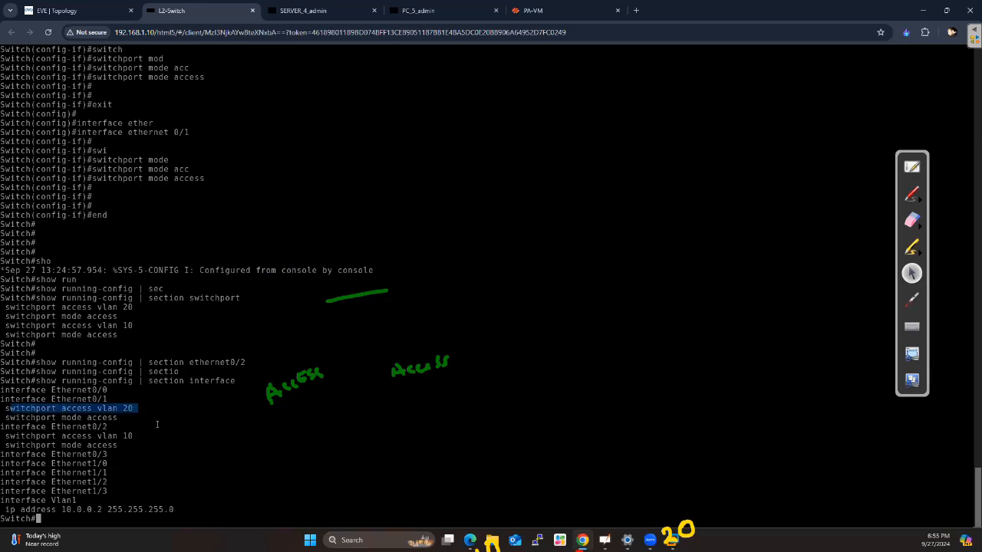
{"action": "left_click", "coordinate": [148, 427]}
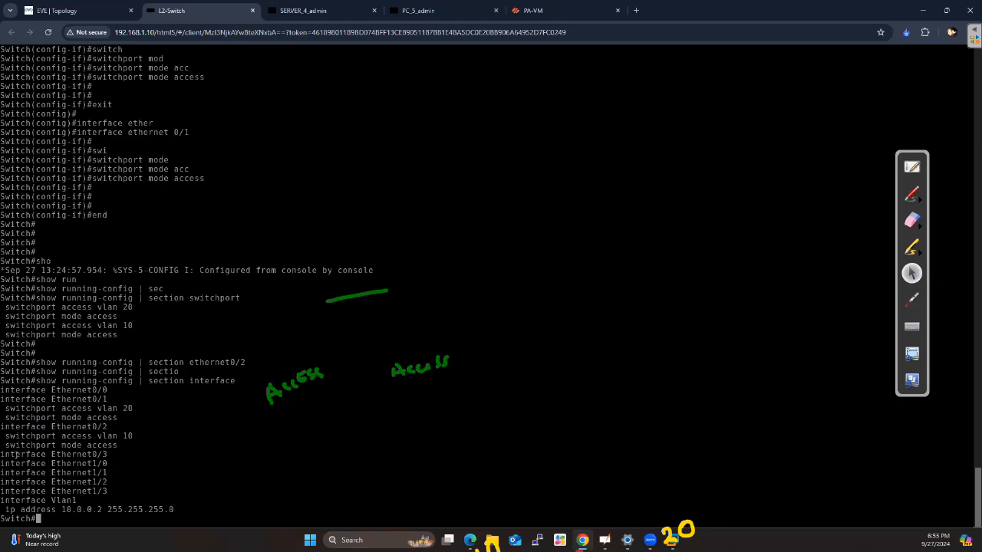
{"action": "left_click_drag", "start_coordinate": [6, 444], "coordinate": [119, 448]}
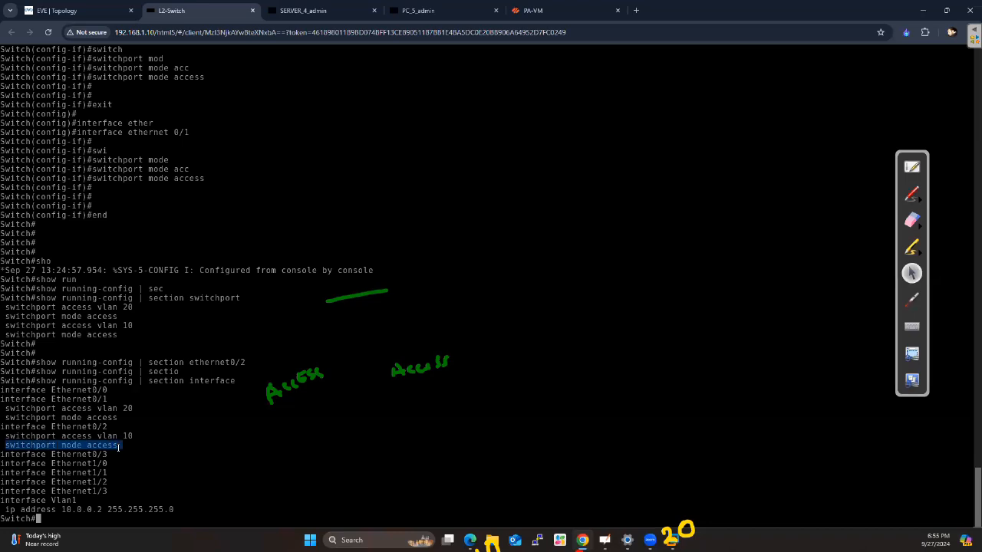
{"action": "left_click", "coordinate": [171, 448]}
{"action": "left_click_drag", "start_coordinate": [5, 435], "coordinate": [133, 437]}
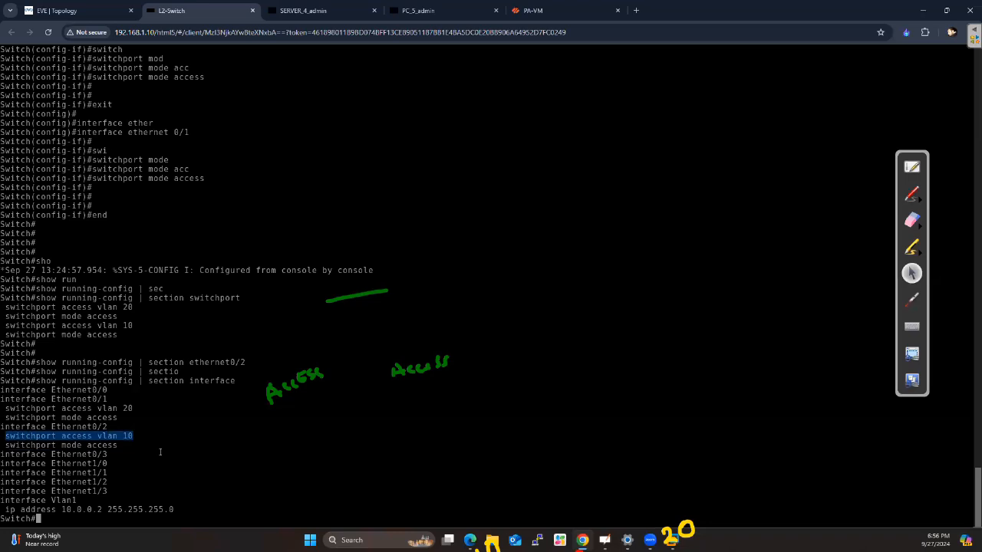
Check in the topology which switch port carries the trunk link to PaloAlto, and return to the L2-Switch console
{"action": "key", "text": "Return"}
{"action": "key", "text": "Return"}
{"action": "key", "text": "Return"}
{"action": "left_click", "coordinate": [73, 7]}
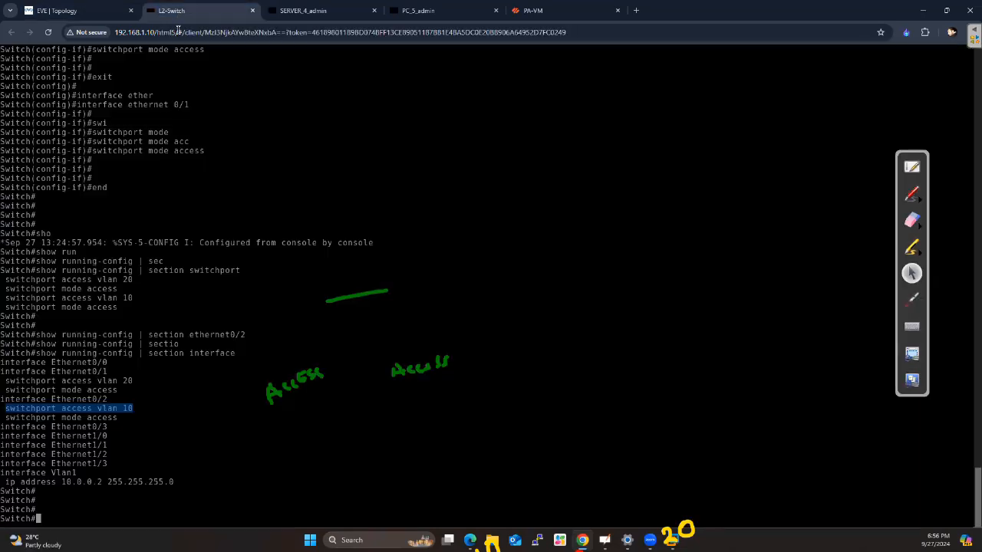
{"action": "left_click", "coordinate": [177, 12]}
{"action": "left_click", "coordinate": [69, 10]}
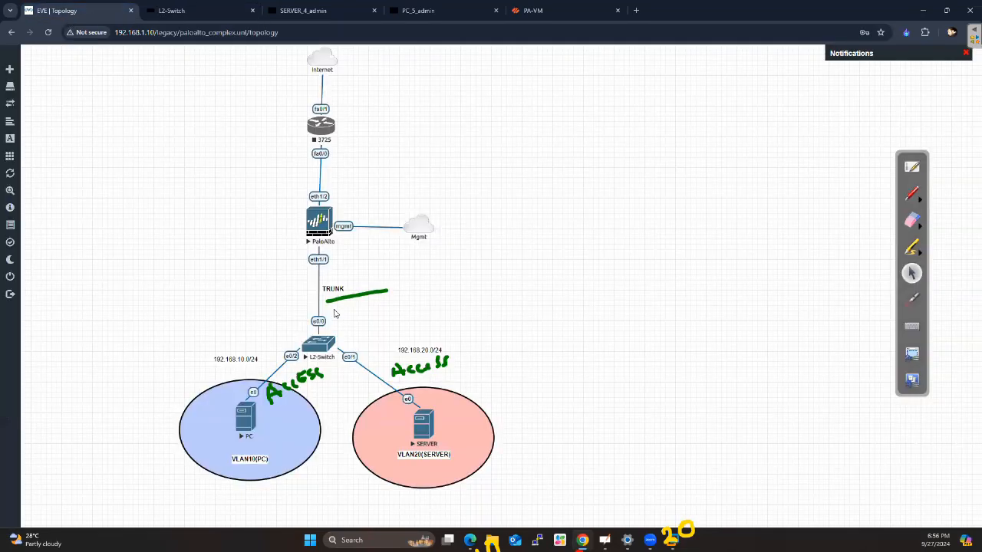
{"action": "left_click", "coordinate": [171, 21]}
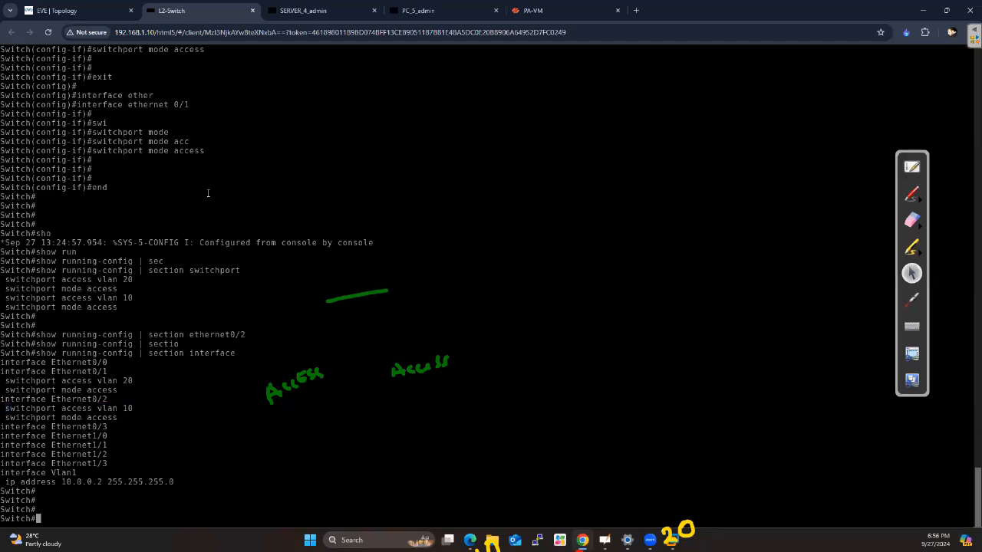
Enter global configuration mode on the switch with configure terminal
{"action": "key", "text": "Return"}
{"action": "key", "text": "Return"}
{"action": "key", "text": "Return"}
{"action": "key", "text": "Return"}
{"action": "type", "text": "conf"}
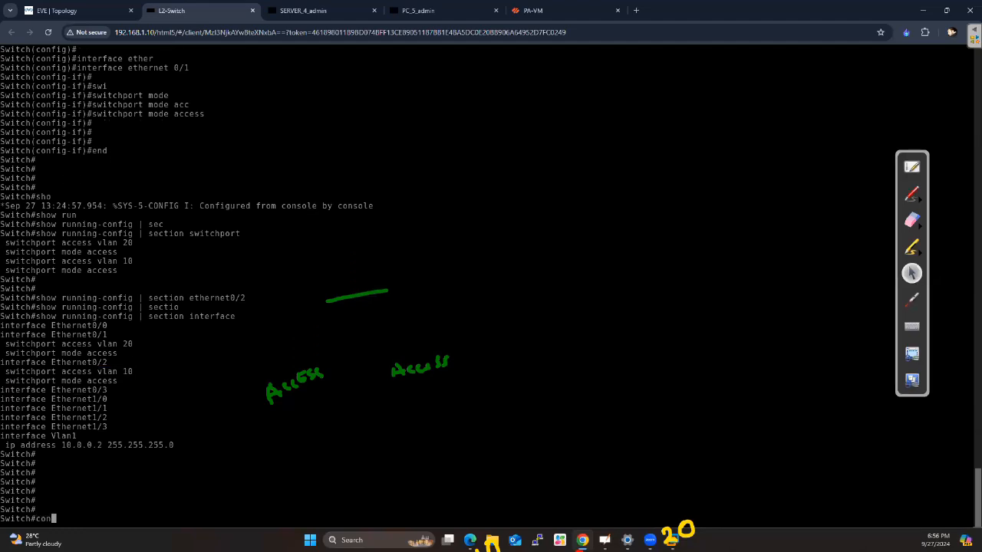
{"action": "key", "text": "Tab"}
{"action": "type", "text": "ter"}
{"action": "key", "text": "Tab"}
{"action": "key", "text": "Return"}
{"action": "key", "text": "Return"}
Enter interface configuration for ethernet 0/0, the port facing the firewall
{"action": "key", "text": "Return"}
{"action": "key", "text": "Return"}
{"action": "type", "text": "inter"}
{"action": "key", "text": "Tab"}
{"action": "type", "text": "eth"}
{"action": "key", "text": "Tab"}
{"action": "type", "text": "0/0"}
{"action": "key", "text": "Return"}
{"action": "key", "text": "Return"}
{"action": "key", "text": "Return"}
{"action": "key", "text": "Return"}
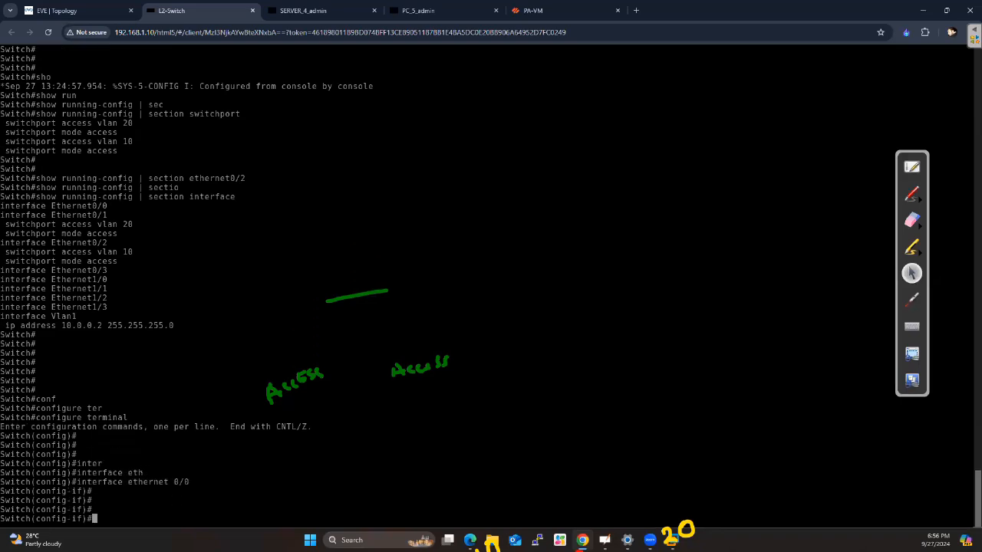
{"action": "key", "text": "Return"}
Try to set ethernet 0/0 to trunk mode with switchport mode trunk and read the switch's response
{"action": "type", "text": "swi"}
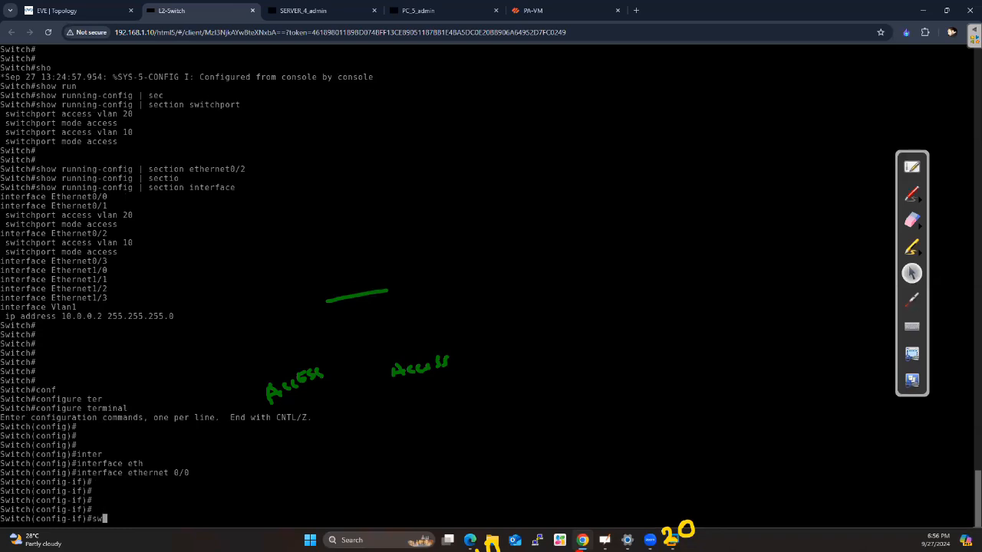
{"action": "key", "text": "Tab"}
{"action": "type", "text": "mod"}
{"action": "key", "text": "Tab"}
{"action": "type", "text": "tr"}
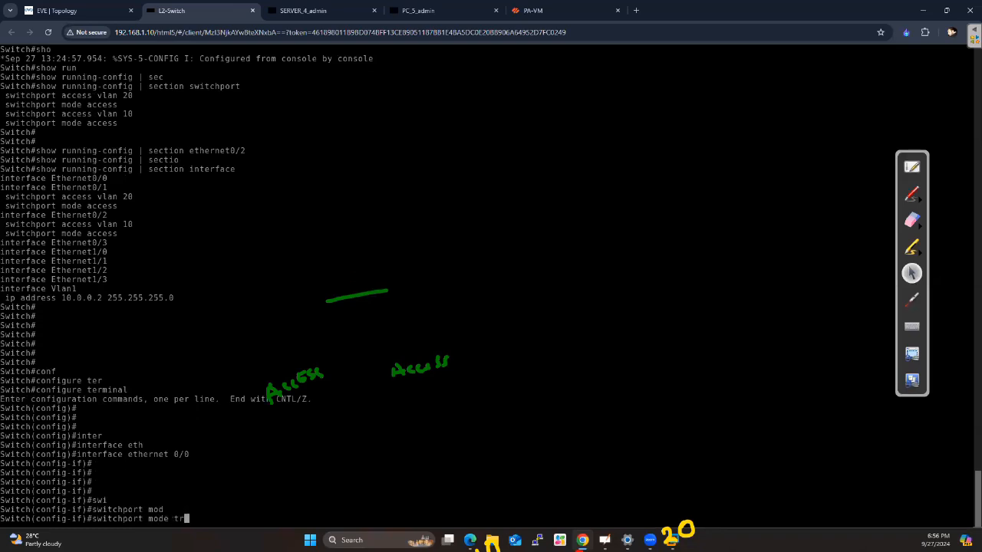
{"action": "key", "text": "Tab"}
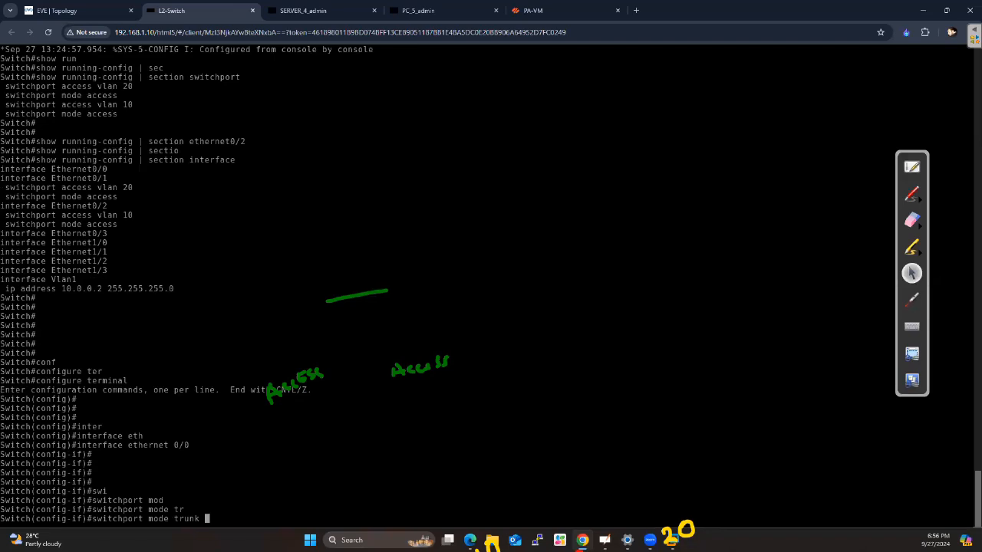
{"action": "key", "text": "Return"}
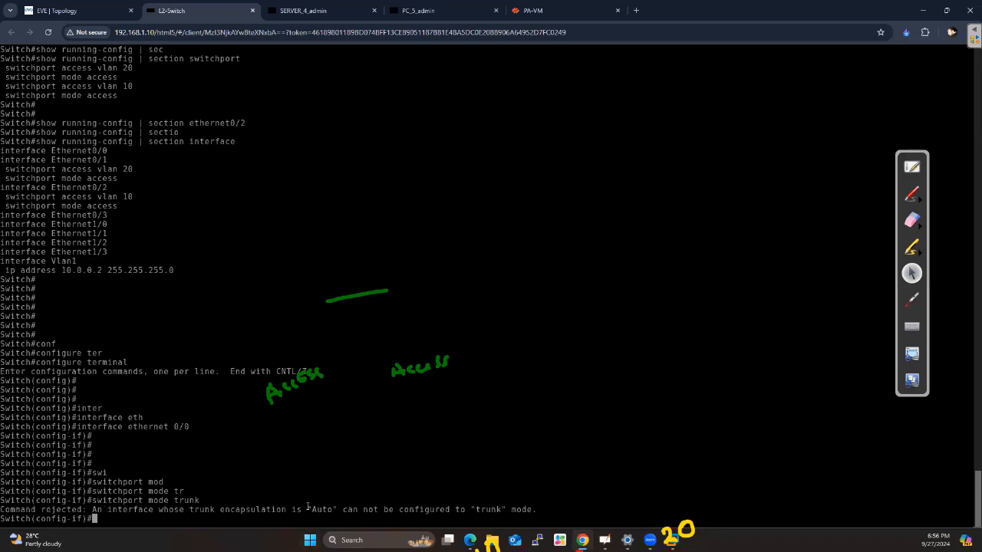
{"action": "left_click_drag", "start_coordinate": [307, 509], "coordinate": [502, 510]}
{"action": "left_click", "coordinate": [426, 485]}
Start the switchport trunk encapsulation command on ethernet 0/0 and list its available options
{"action": "key", "text": "Return"}
{"action": "key", "text": "Return"}
{"action": "type", "text": "swi"}
{"action": "key", "text": "Tab"}
{"action": "type", "text": "tru"}
{"action": "key", "text": "Tab"}
{"action": "type", "text": "en"}
{"action": "key", "text": "Tab"}
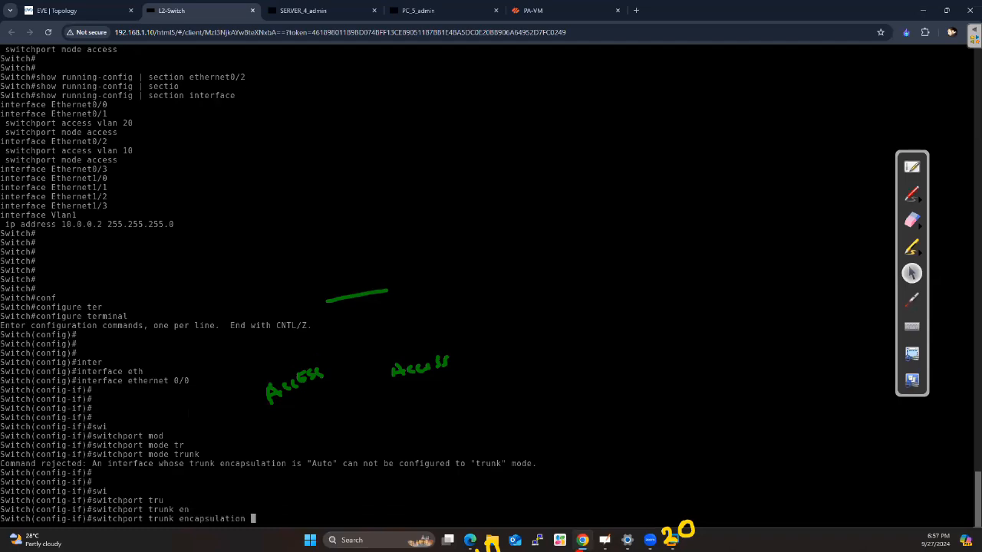
{"action": "type", "text": "?"}
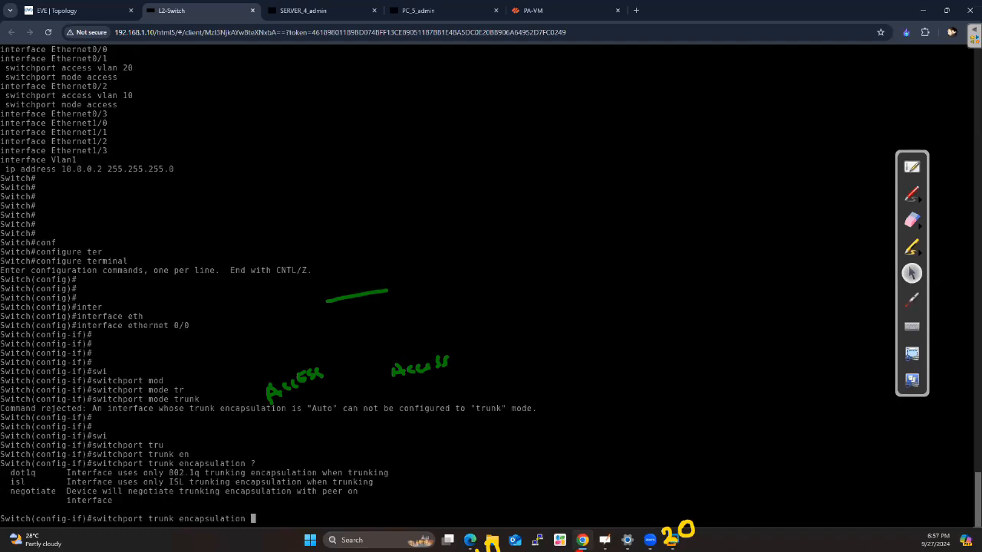
Review the isl and dot1q options and set the port's trunk encapsulation to dot1q
{"action": "double_click", "coordinate": [19, 482]}
{"action": "left_click_drag", "start_coordinate": [35, 472], "coordinate": [12, 473]}
{"action": "left_click", "coordinate": [219, 437]}
{"action": "type", "text": "dot"}
{"action": "key", "text": "Tab"}
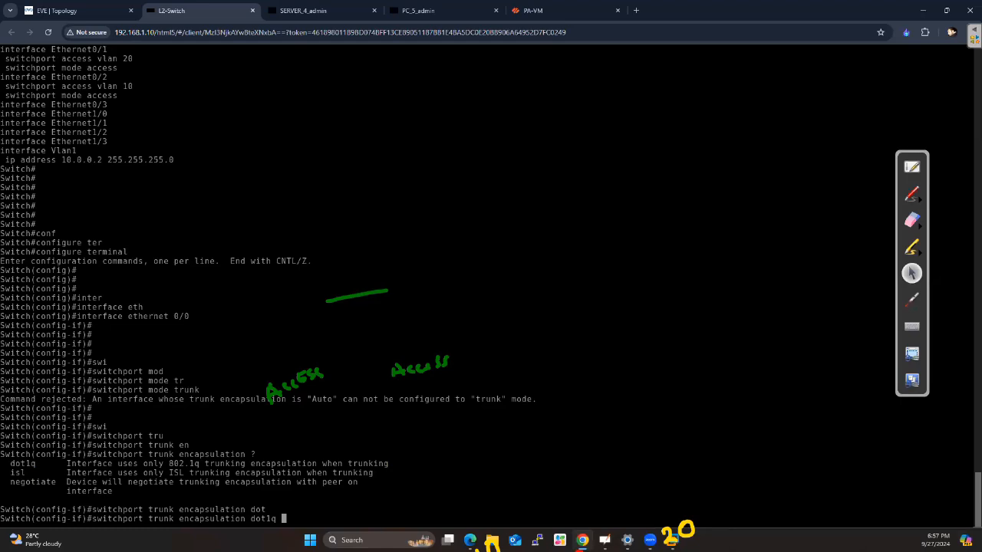
{"action": "key", "text": "Return"}
{"action": "key", "text": "Return"}
{"action": "key", "text": "Return"}
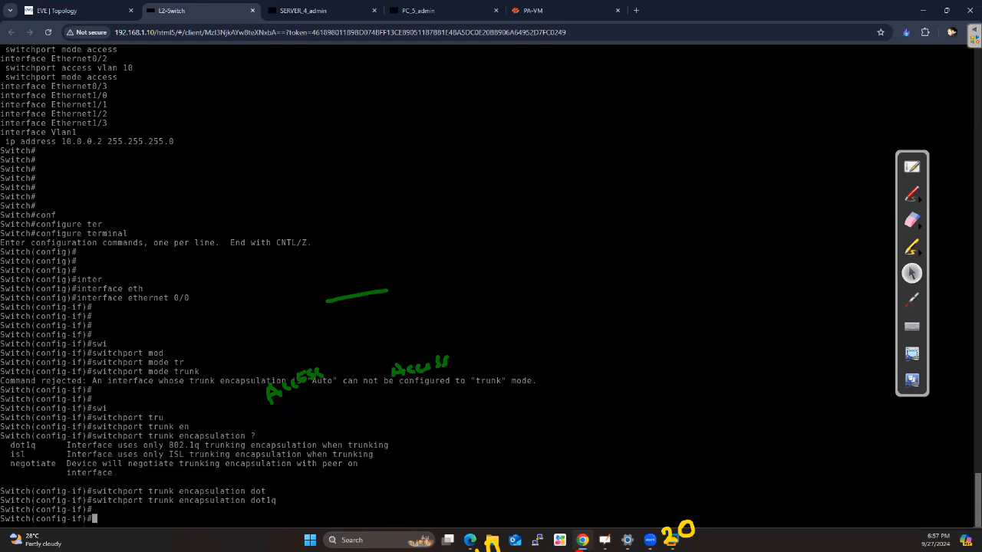
Set ethernet 0/0 to trunk mode with the switchport mode trunk command
{"action": "type", "text": "swi"}
{"action": "key", "text": "Tab"}
{"action": "type", "text": "mod"}
{"action": "key", "text": "Tab"}
{"action": "type", "text": "tru"}
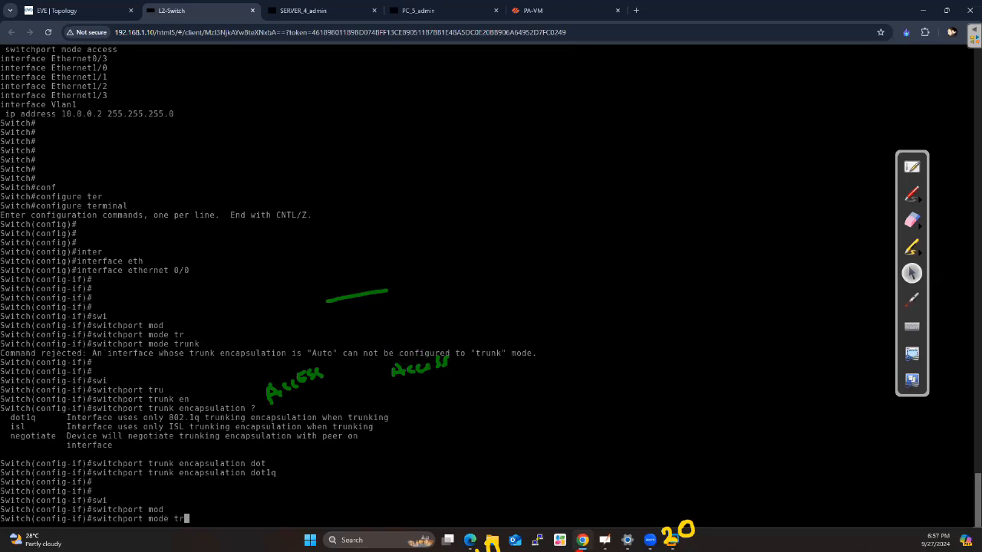
{"action": "key", "text": "Tab"}
{"action": "key", "text": "Return"}
{"action": "key", "text": "Return"}
{"action": "key", "text": "Return"}
{"action": "key", "text": "Return"}
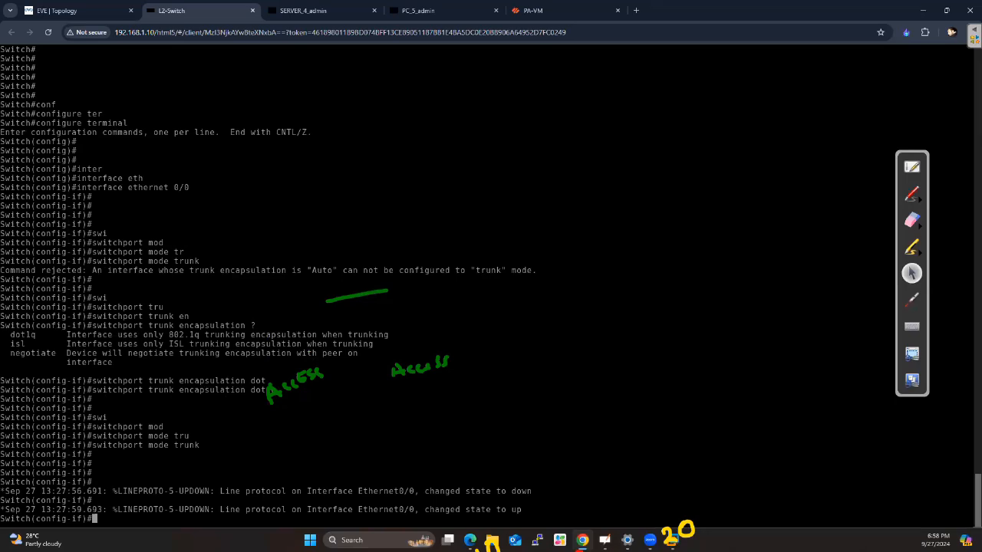
Leave interface configuration with the end command and return to the privileged prompt
{"action": "key", "text": "Return"}
{"action": "key", "text": "Return"}
{"action": "key", "text": "Return"}
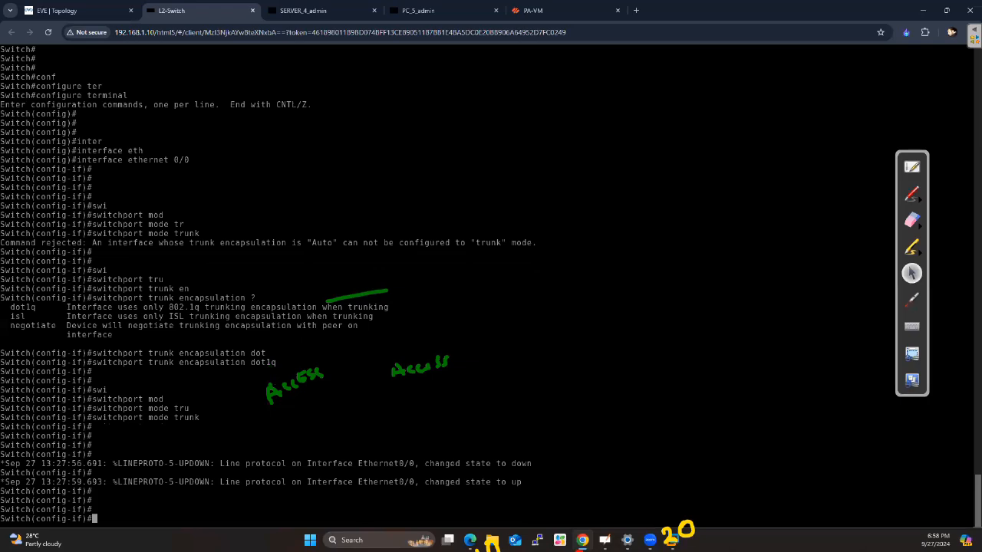
{"action": "type", "text": "end"}
{"action": "key", "text": "Return"}
{"action": "key", "text": "Return"}
{"action": "key", "text": "Return"}
{"action": "key", "text": "Return"}
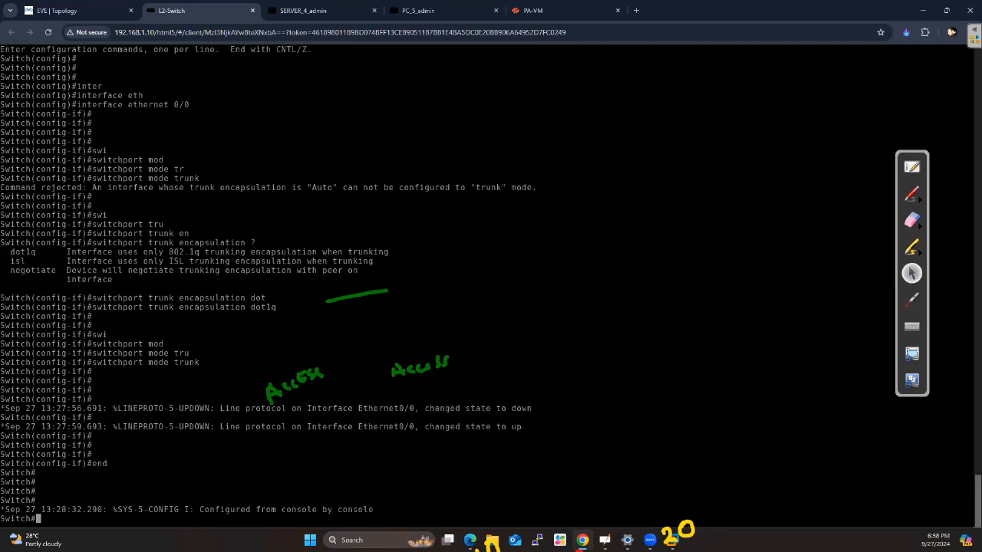
{"action": "key", "text": "Return"}
{"action": "key", "text": "Return"}
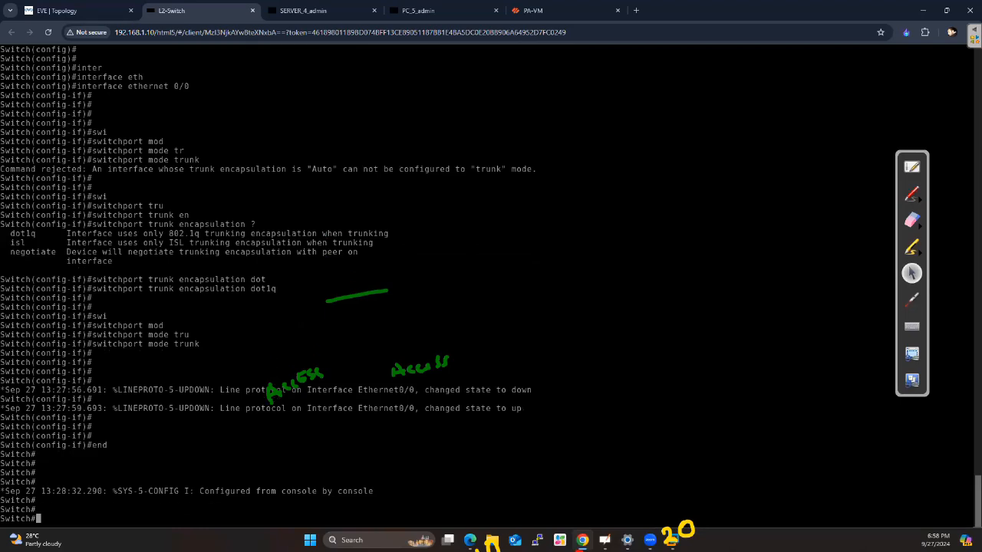
Display the switch's trunk ports with show interfaces trunk
{"action": "type", "text": "show inter"}
{"action": "key", "text": "Tab"}
{"action": "type", "text": "tru"}
{"action": "key", "text": "Tab"}
{"action": "key", "text": "Return"}
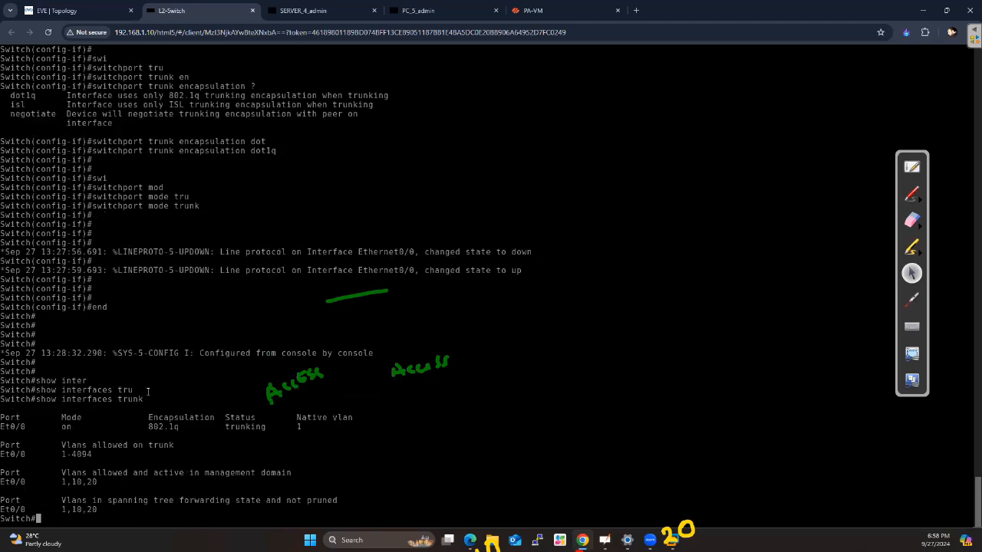
Examine the trunk output for the port, encapsulation, native VLAN and range of VLANs allowed on the trunk
{"action": "left_click_drag", "start_coordinate": [146, 404], "coordinate": [33, 398]}
{"action": "left_click", "coordinate": [179, 390]}
{"action": "left_click_drag", "start_coordinate": [27, 427], "coordinate": [1, 426]}
{"action": "left_click_drag", "start_coordinate": [181, 427], "coordinate": [143, 427]}
{"action": "double_click", "coordinate": [300, 428]}
{"action": "left_click", "coordinate": [307, 433]}
{"action": "left_click_drag", "start_coordinate": [60, 445], "coordinate": [80, 454]}
{"action": "left_click_drag", "start_coordinate": [92, 454], "coordinate": [62, 454]}
{"action": "key", "text": "Return"}
{"action": "key", "text": "Return"}
{"action": "key", "text": "Return"}
{"action": "key", "text": "Return"}
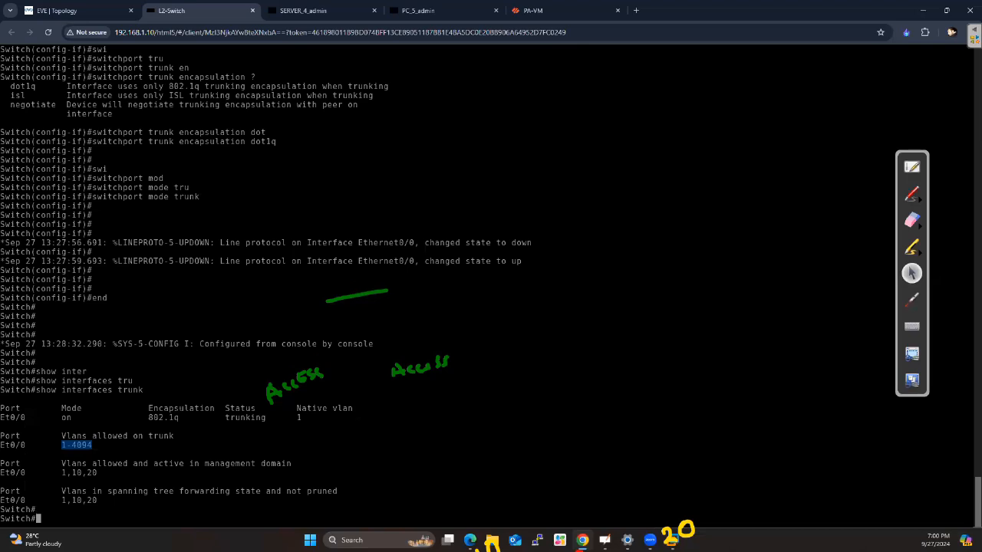
Enter global configuration mode and open interface configuration for ethernet 0/0
{"action": "type", "text": "conf"}
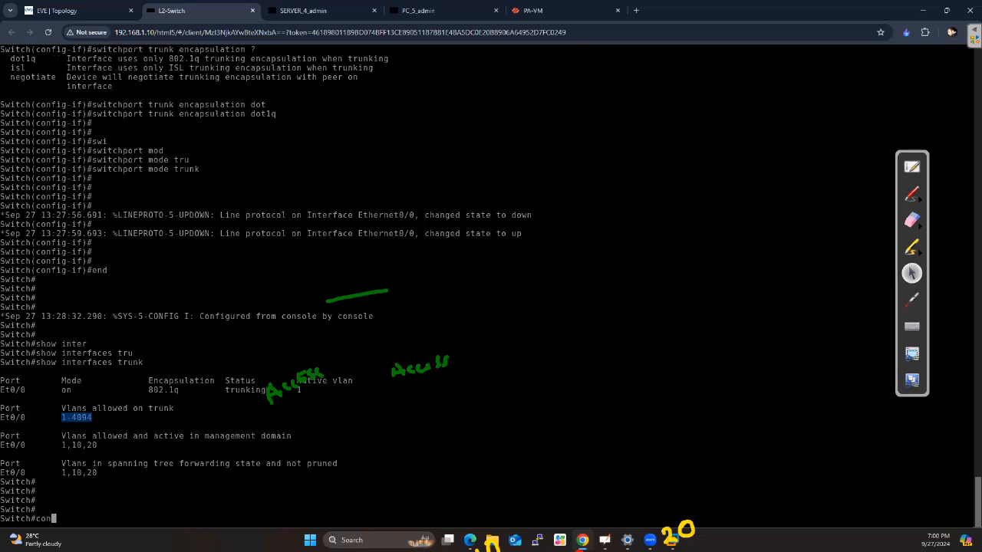
{"action": "key", "text": "Tab"}
{"action": "type", "text": "ter"}
{"action": "key", "text": "Tab"}
{"action": "key", "text": "Return"}
{"action": "key", "text": "Return"}
{"action": "key", "text": "Return"}
{"action": "type", "text": "inter"}
{"action": "key", "text": "Tab"}
{"action": "type", "text": "eth"}
{"action": "key", "text": "Tab"}
{"action": "type", "text": "0/0"}
{"action": "key", "text": "Return"}
{"action": "key", "text": "Return"}
{"action": "key", "text": "Return"}
Restrict the trunk to VLANs 10 and 20 with switchport trunk allowed vlan 10,20, and end configuration mode
{"action": "type", "text": "swi"}
{"action": "key", "text": "Tab"}
{"action": "type", "text": "tr"}
{"action": "key", "text": "Tab"}
{"action": "type", "text": "all"}
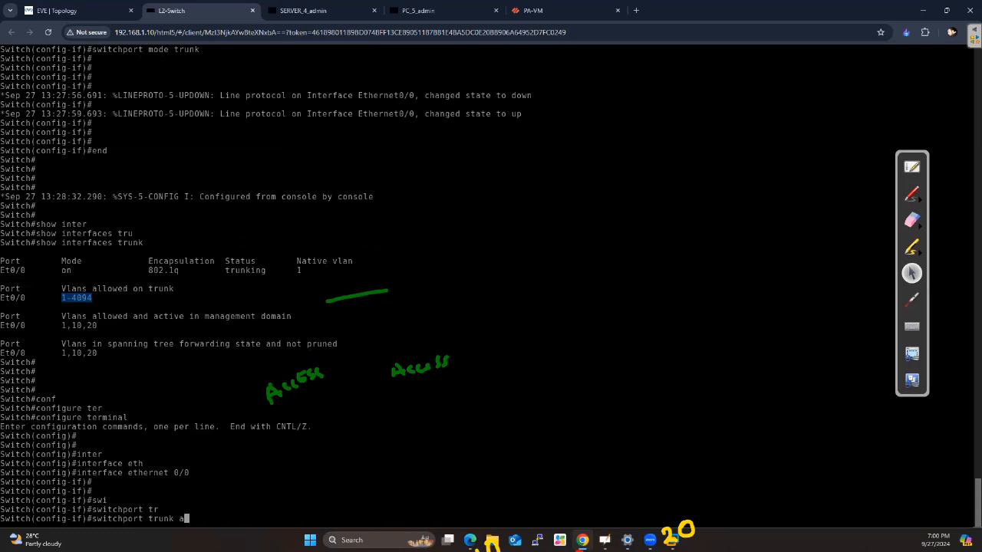
{"action": "key", "text": "Tab"}
{"action": "type", "text": "vl"}
{"action": "key", "text": "Tab"}
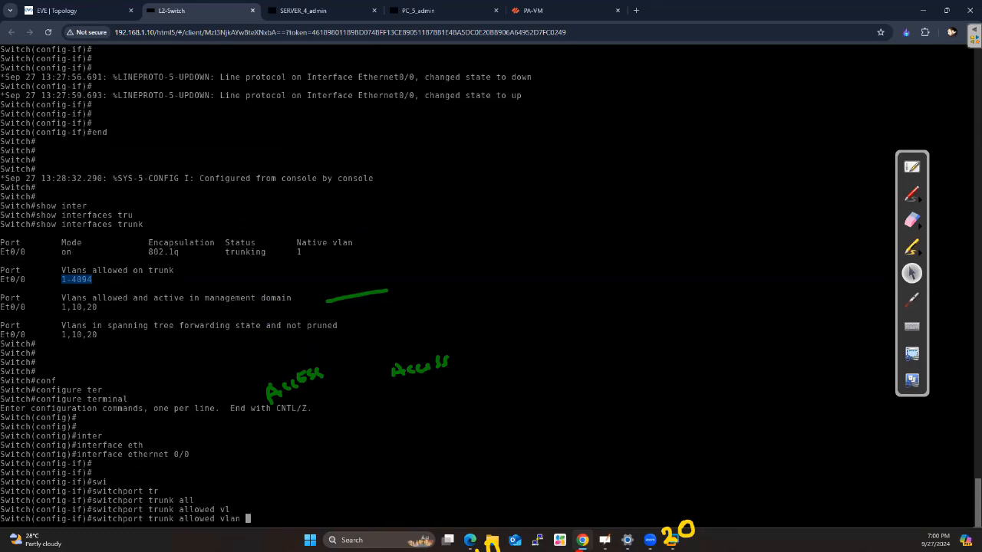
{"action": "type", "text": "10,20"}
{"action": "key", "text": "Return"}
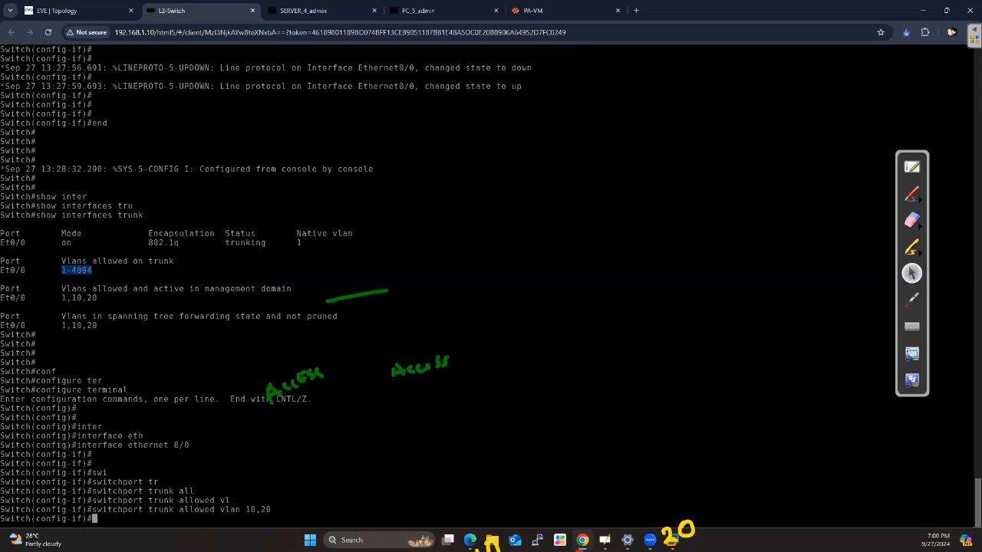
{"action": "key", "text": "Return"}
{"action": "key", "text": "Return"}
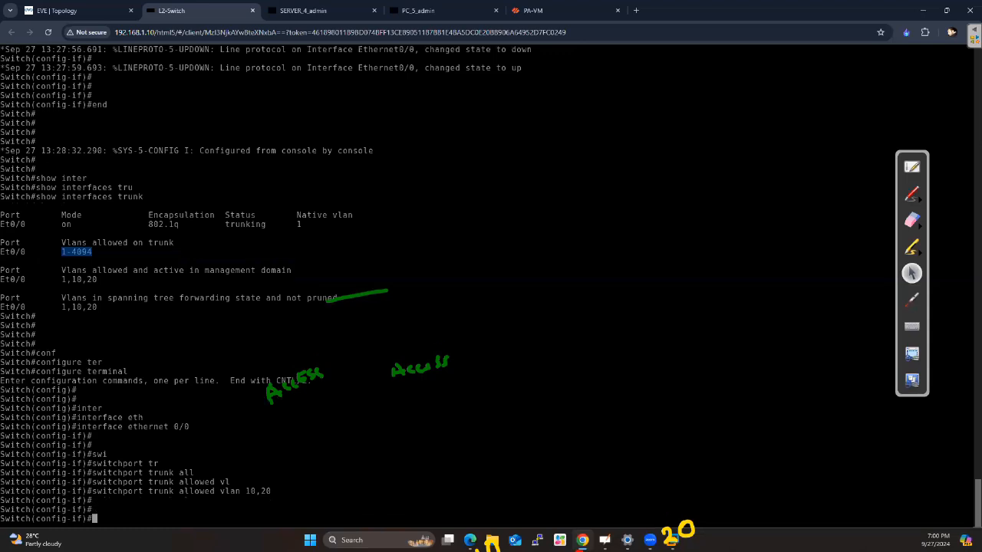
{"action": "type", "text": "end"}
{"action": "key", "text": "Return"}
Run show interfaces trunk to check the restricted VLAN list on ethernet 0/0
{"action": "type", "text": "show"}
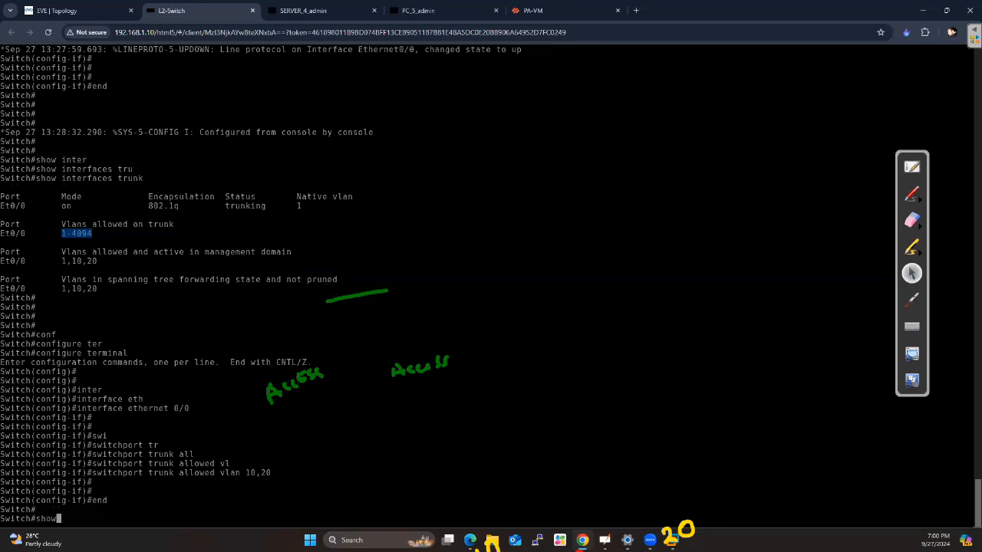
{"action": "type", "text": "inter"}
{"action": "key", "text": "Tab"}
{"action": "type", "text": "tru"}
{"action": "key", "text": "Tab"}
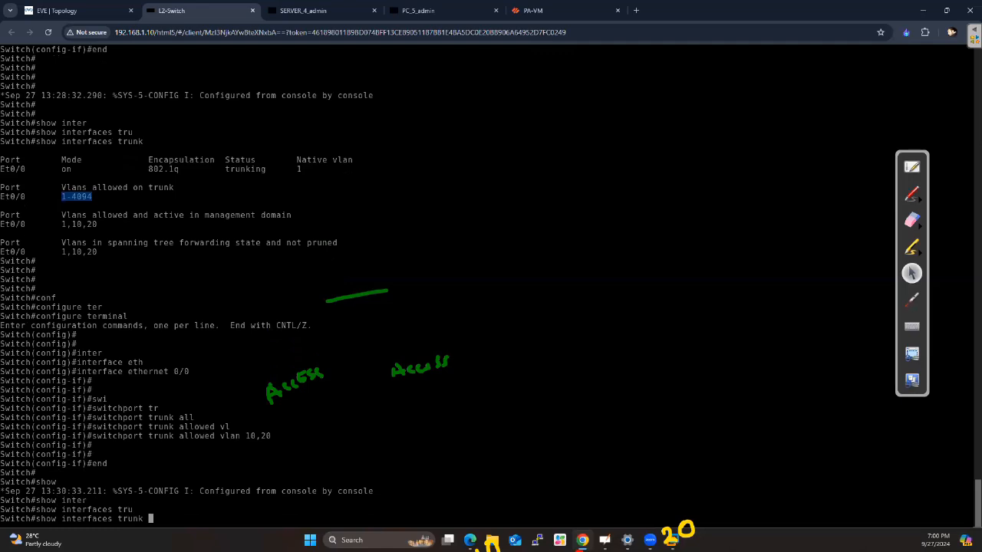
{"action": "key", "text": "Return"}
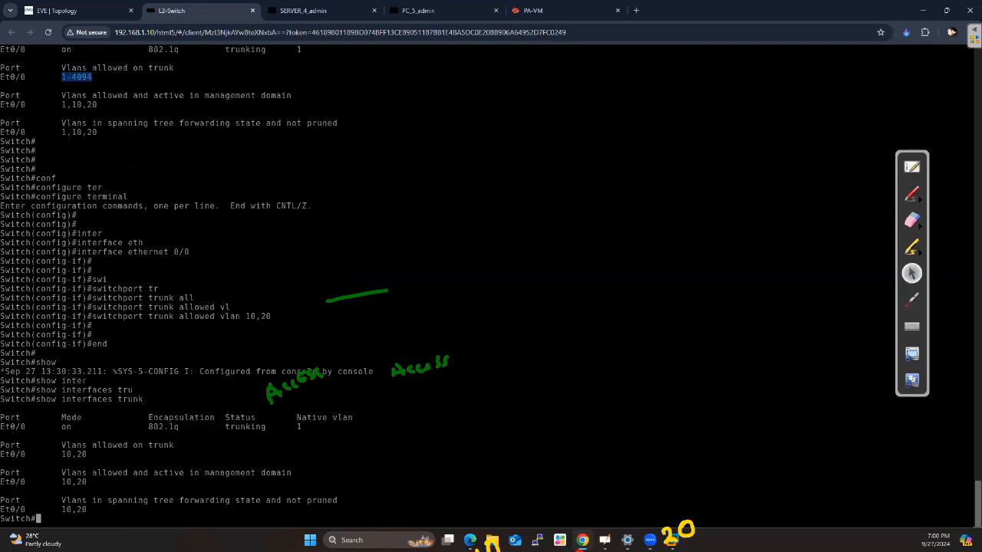
Review the VLANs allowed on the trunk and return to the EVE-NG topology
{"action": "left_click_drag", "start_coordinate": [57, 445], "coordinate": [167, 444]}
{"action": "left_click_drag", "start_coordinate": [90, 455], "coordinate": [61, 454]}
{"action": "left_click", "coordinate": [84, 454]}
{"action": "key", "text": "Return"}
{"action": "key", "text": "Return"}
{"action": "key", "text": "Return"}
{"action": "key", "text": "Return"}
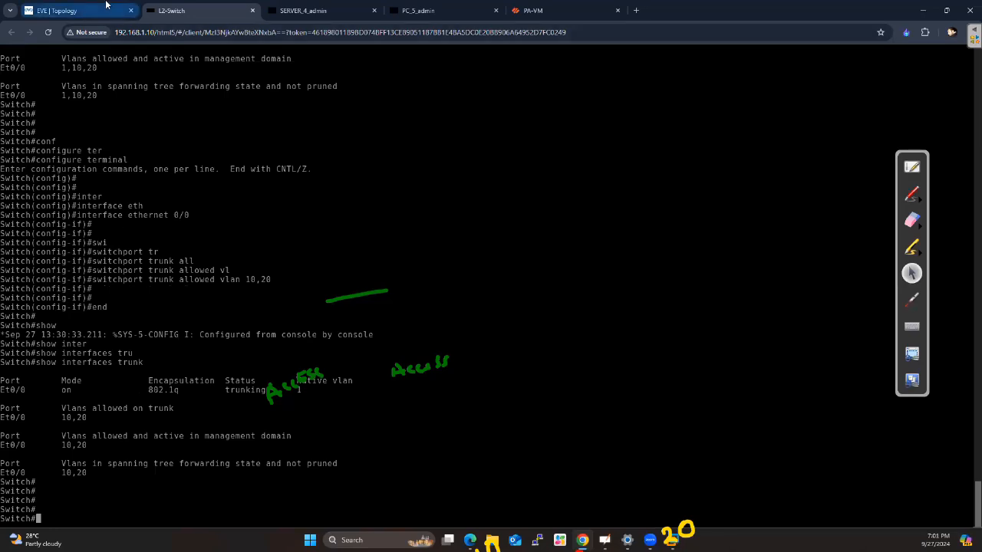
{"action": "left_click", "coordinate": [57, 10]}
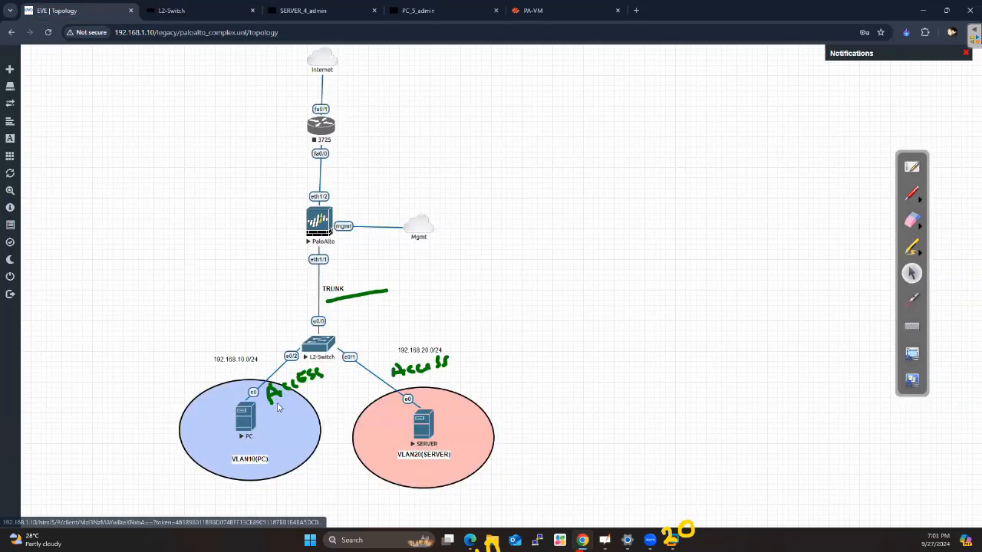
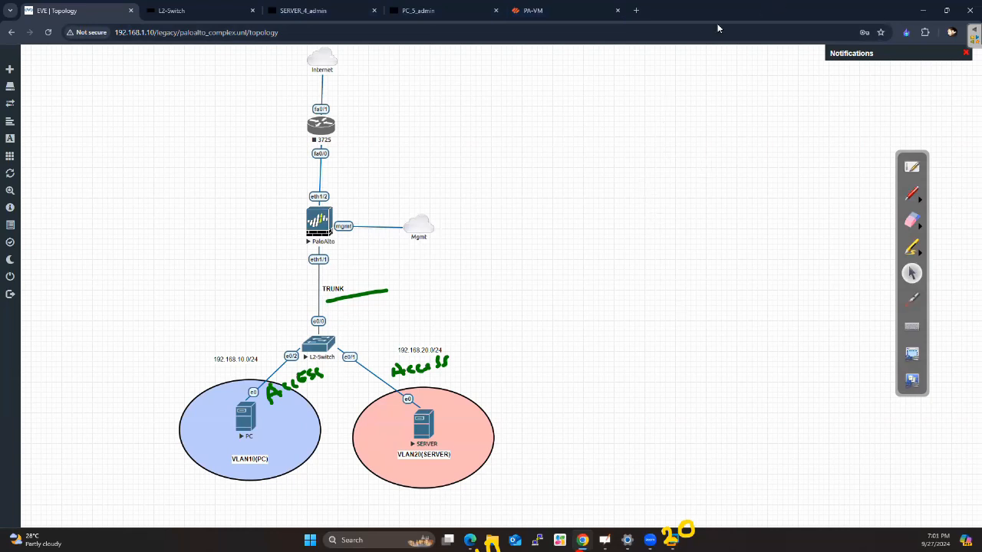
Switch to the PA-VM firewall interface, dismiss the welcome message and open the list of Ethernet network interfaces
{"action": "left_click", "coordinate": [635, 9]}
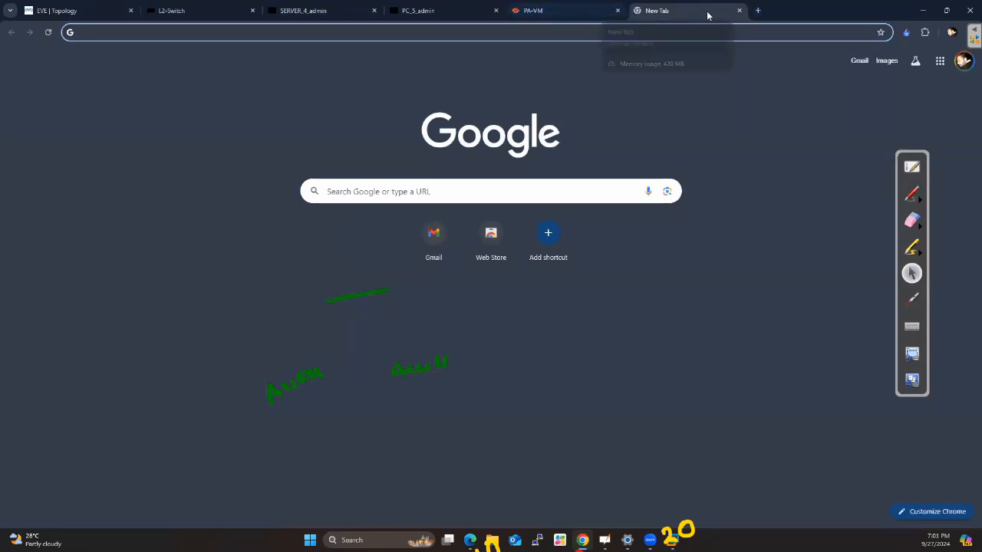
{"action": "left_click", "coordinate": [550, 13]}
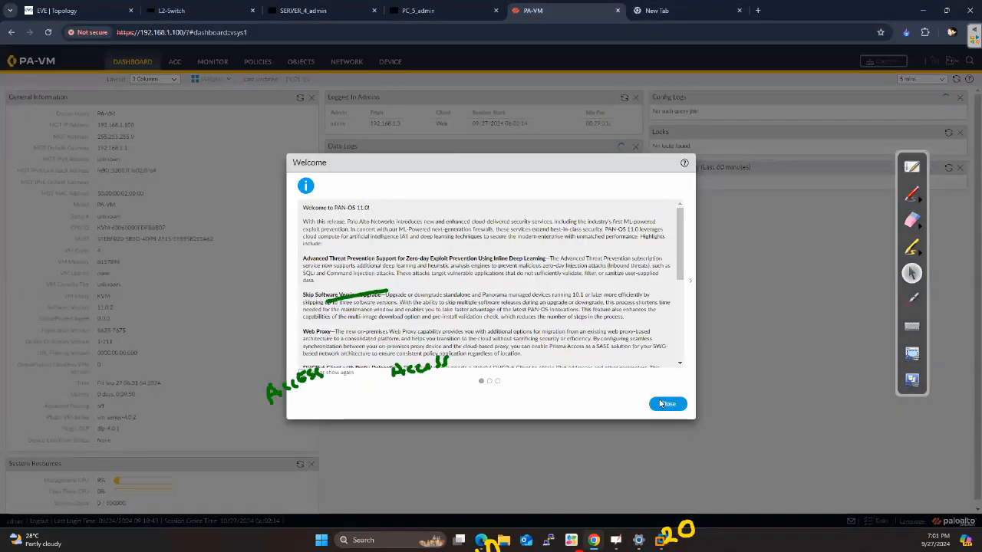
{"action": "left_click", "coordinate": [667, 403]}
{"action": "left_click", "coordinate": [347, 63]}
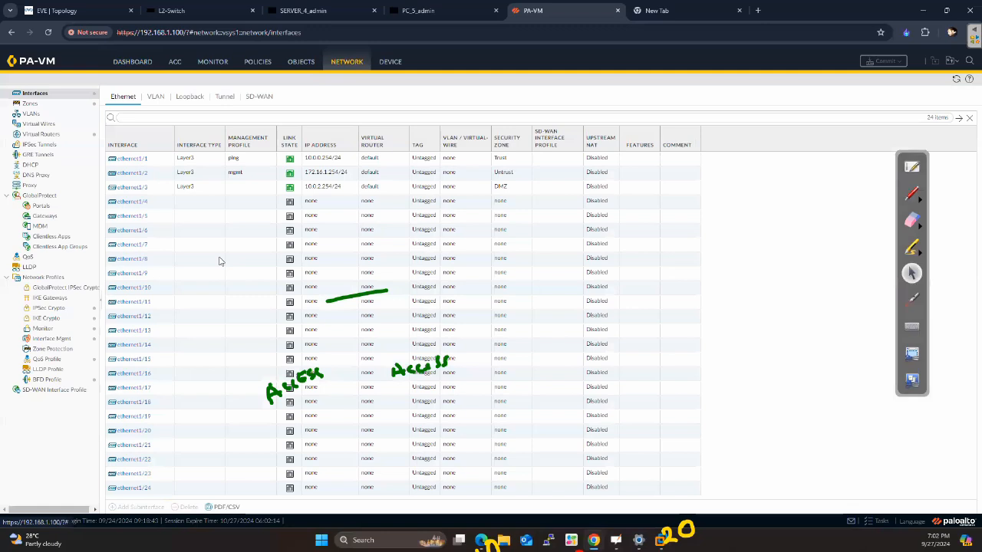
Compare the firewall interfaces with the topology and try to delete the existing configuration of ethernet1/1
{"action": "left_click", "coordinate": [57, 10]}
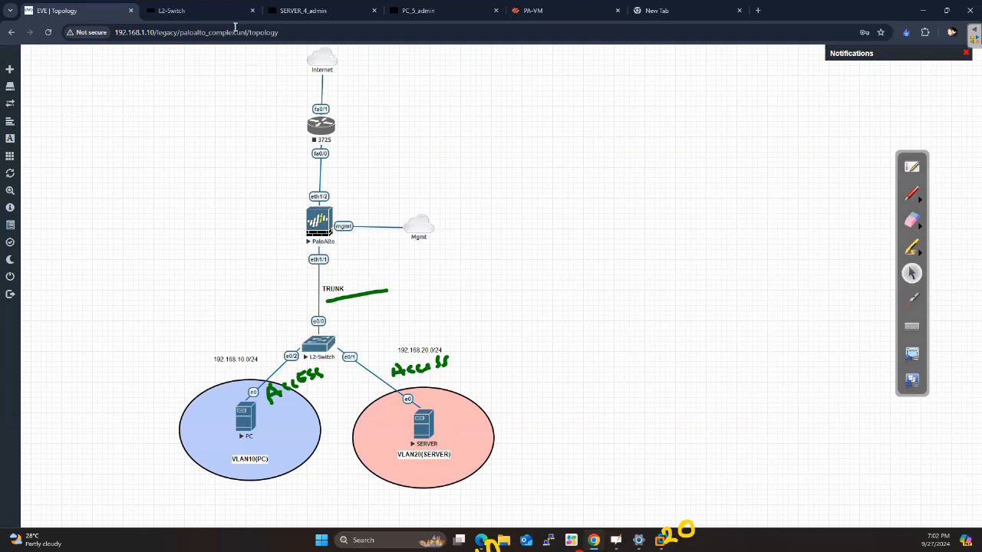
{"action": "left_click", "coordinate": [537, 11]}
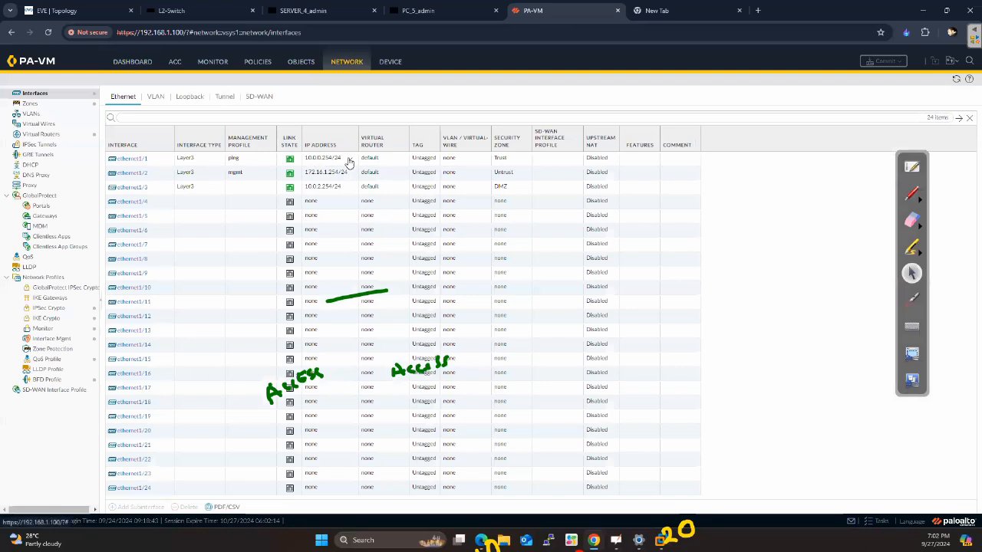
{"action": "left_click", "coordinate": [154, 161]}
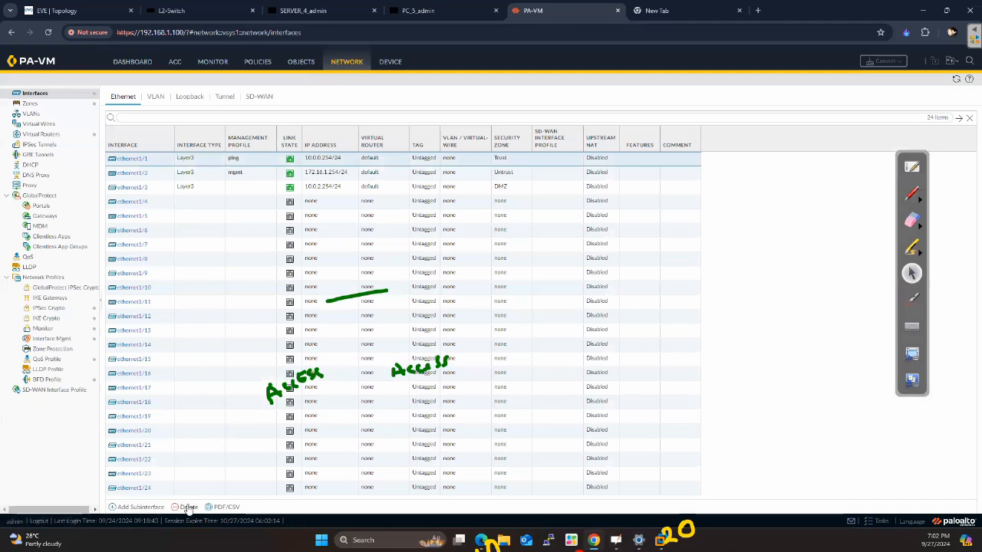
{"action": "left_click", "coordinate": [58, 10]}
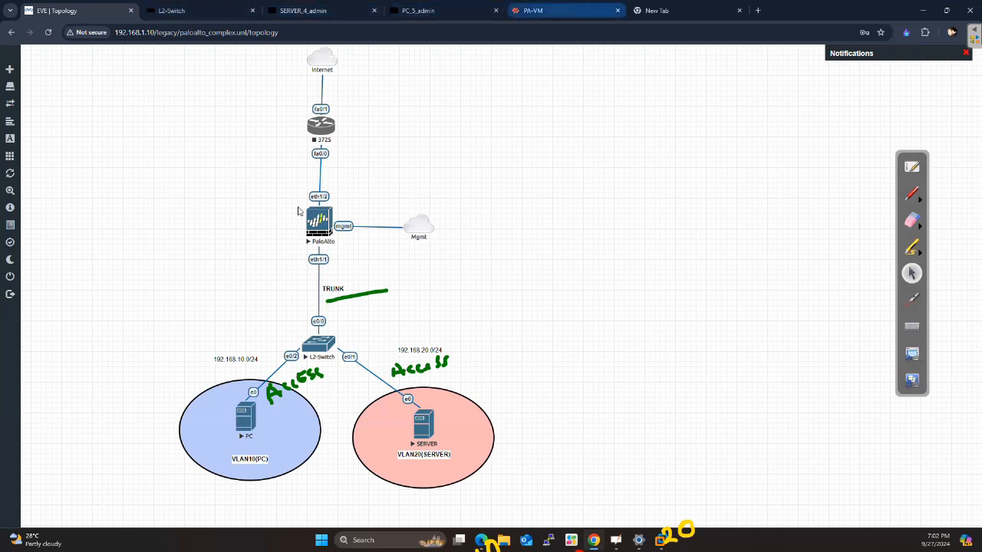
{"action": "left_click", "coordinate": [533, 10]}
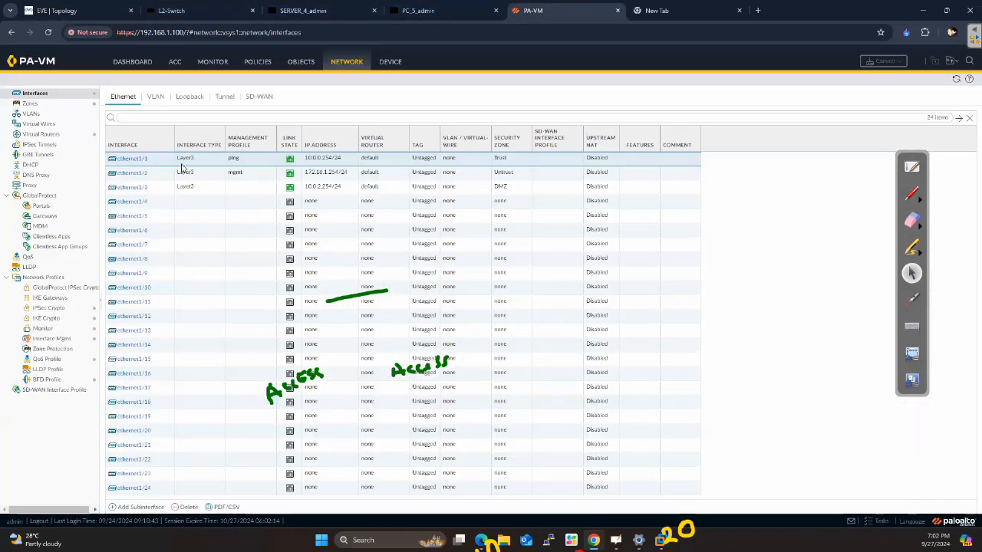
{"action": "left_click", "coordinate": [189, 508]}
{"action": "left_click", "coordinate": [475, 308]}
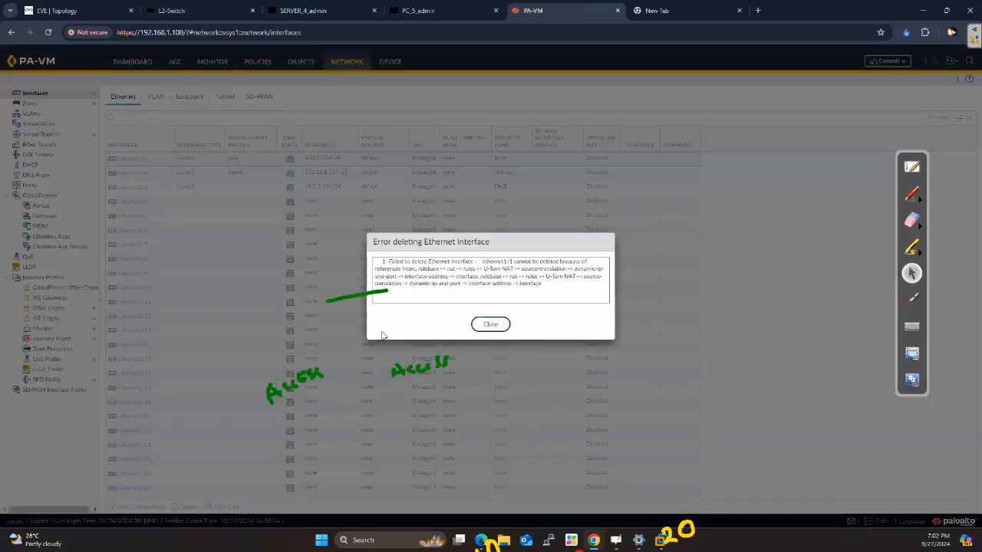
{"action": "left_click", "coordinate": [496, 324]}
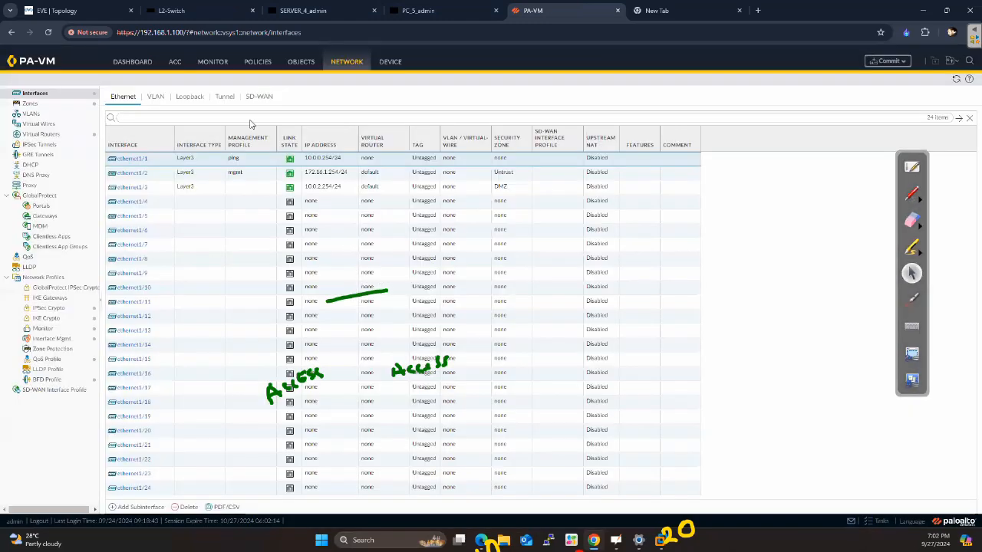
Delete the U-Turn NAT and Two Zone U-Turn NAT rules from the NAT policy
{"action": "left_click", "coordinate": [261, 62]}
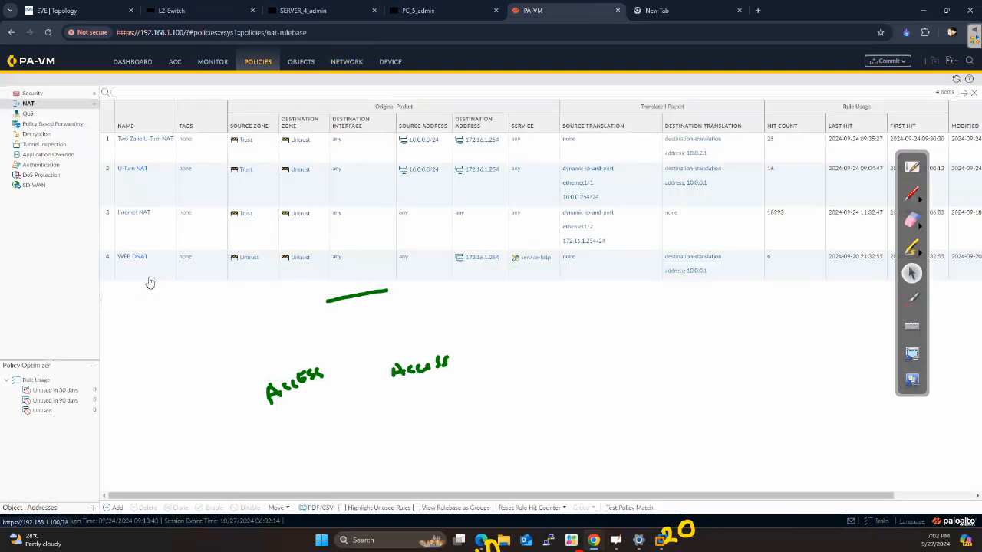
{"action": "left_click", "coordinate": [143, 186]}
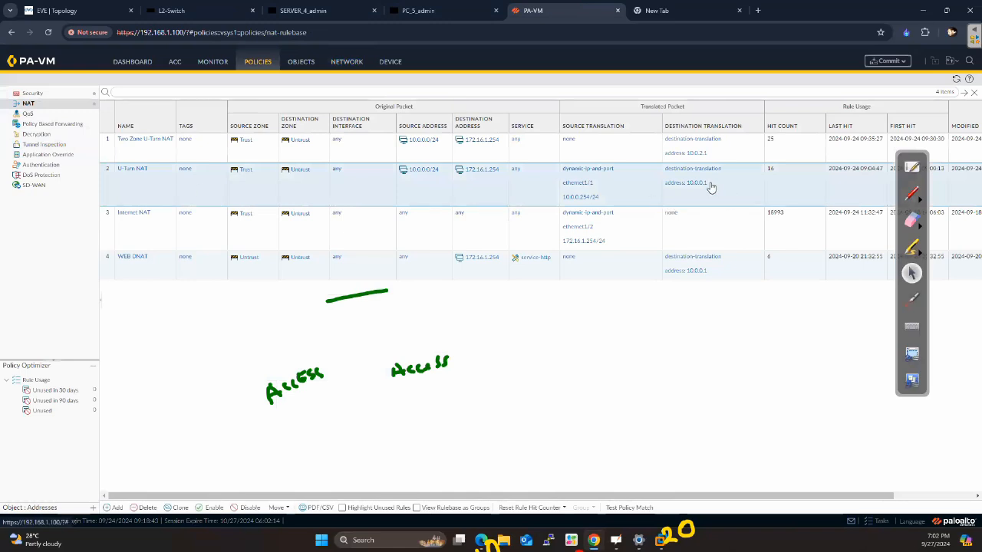
{"action": "left_click", "coordinate": [259, 507]}
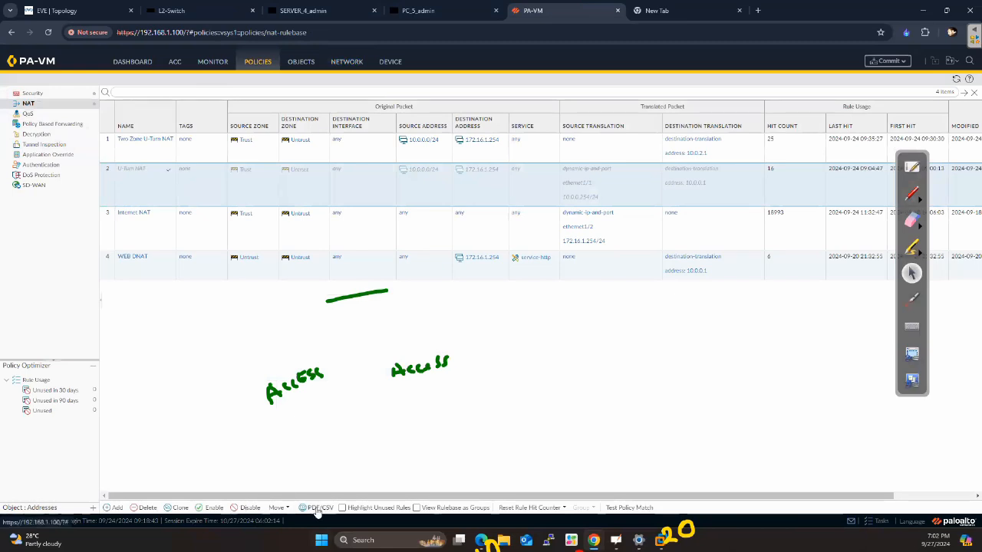
{"action": "left_click", "coordinate": [144, 507]}
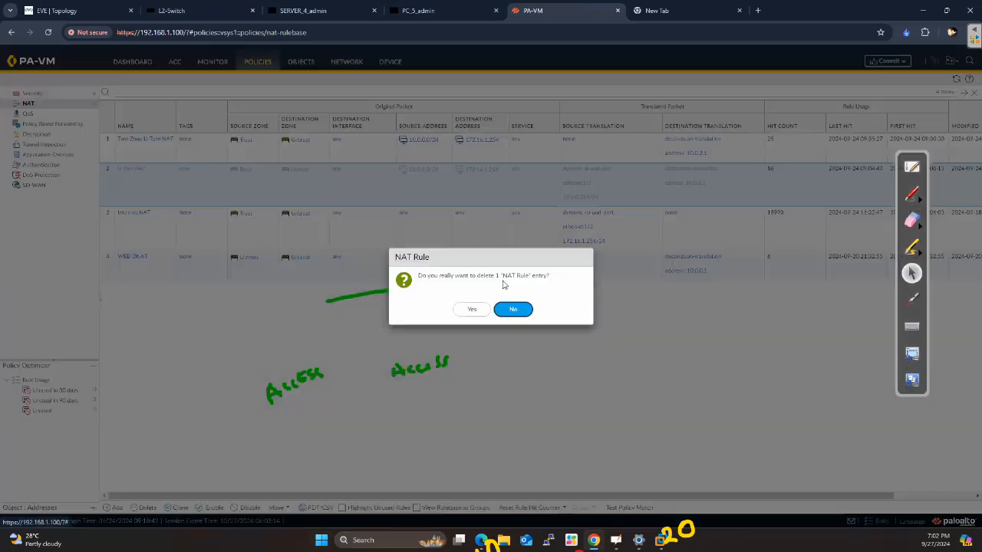
{"action": "left_click", "coordinate": [466, 309]}
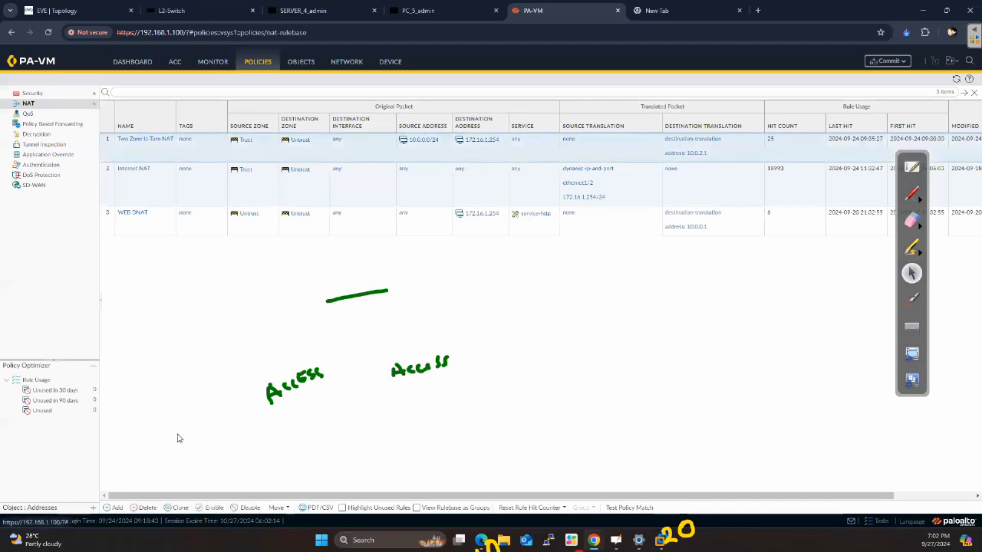
{"action": "left_click", "coordinate": [147, 508]}
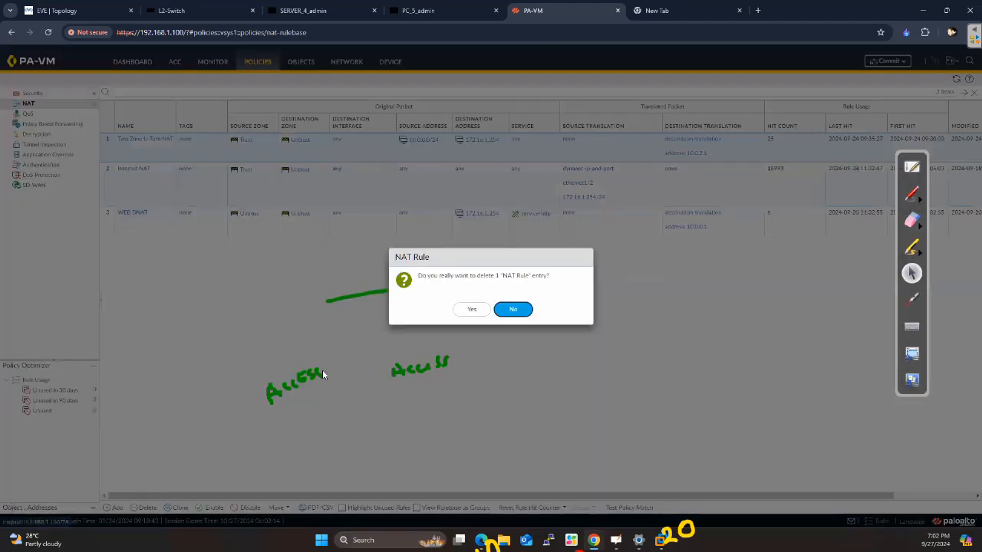
{"action": "left_click", "coordinate": [465, 309]}
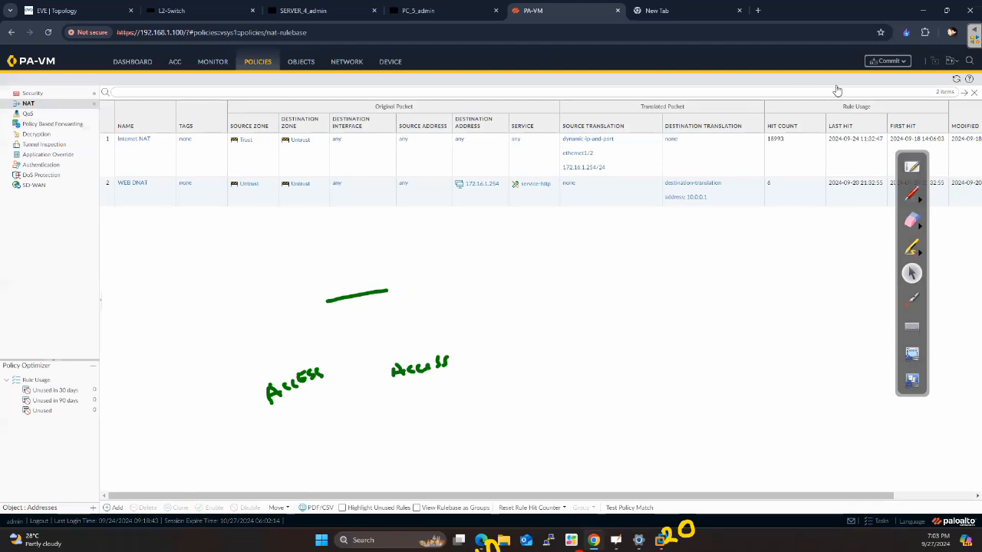
Commit all changes to the firewall and check the commit status
{"action": "left_click", "coordinate": [889, 61]}
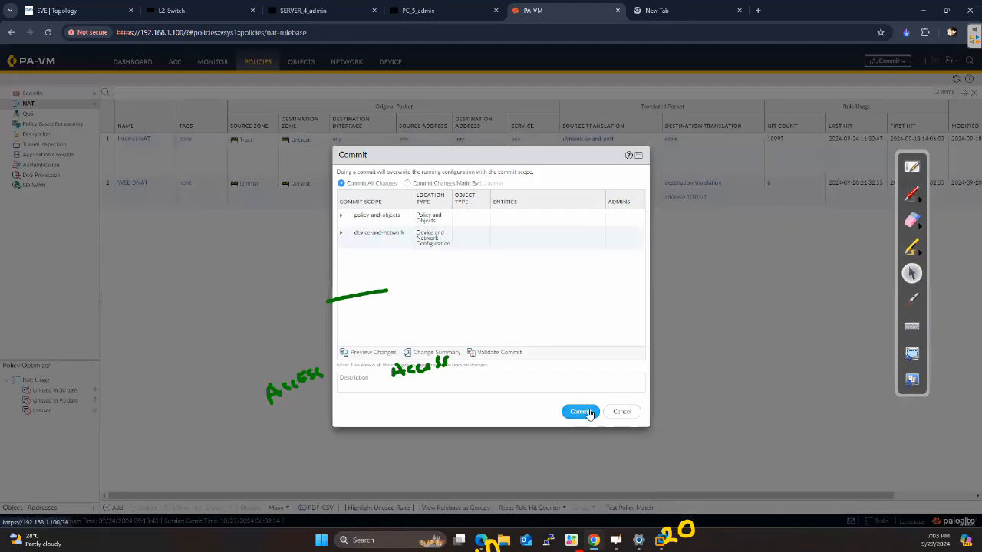
{"action": "left_click", "coordinate": [580, 411]}
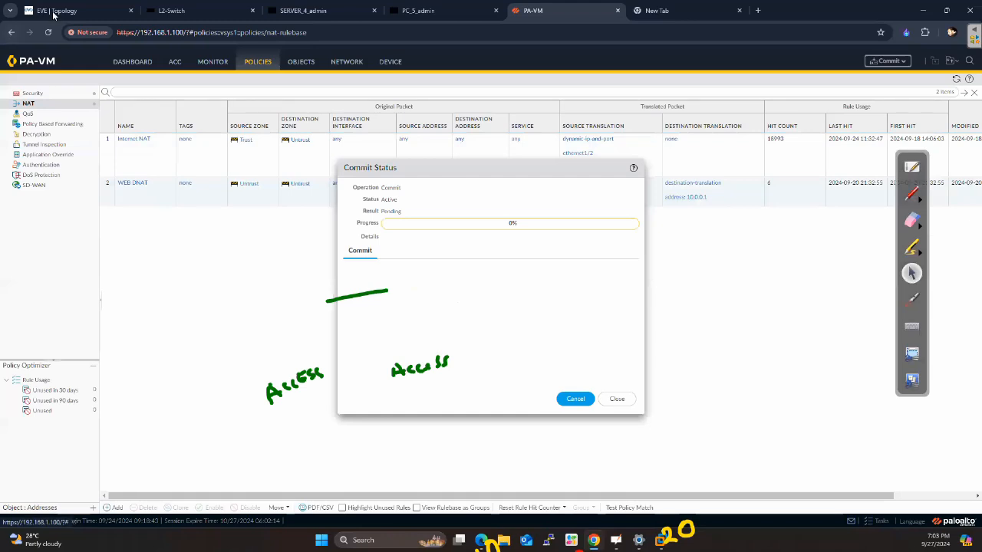
{"action": "left_click", "coordinate": [197, 14]}
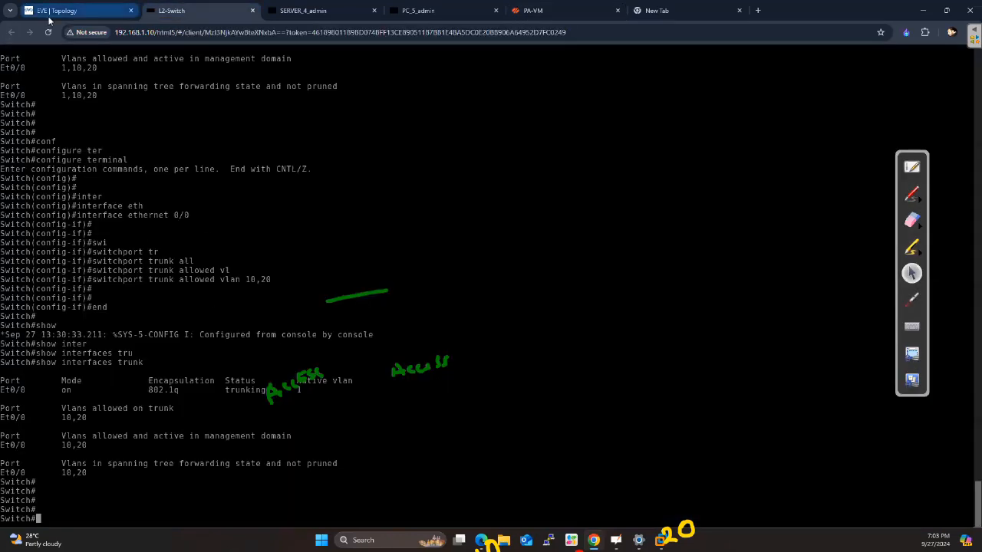
{"action": "left_click", "coordinate": [51, 14]}
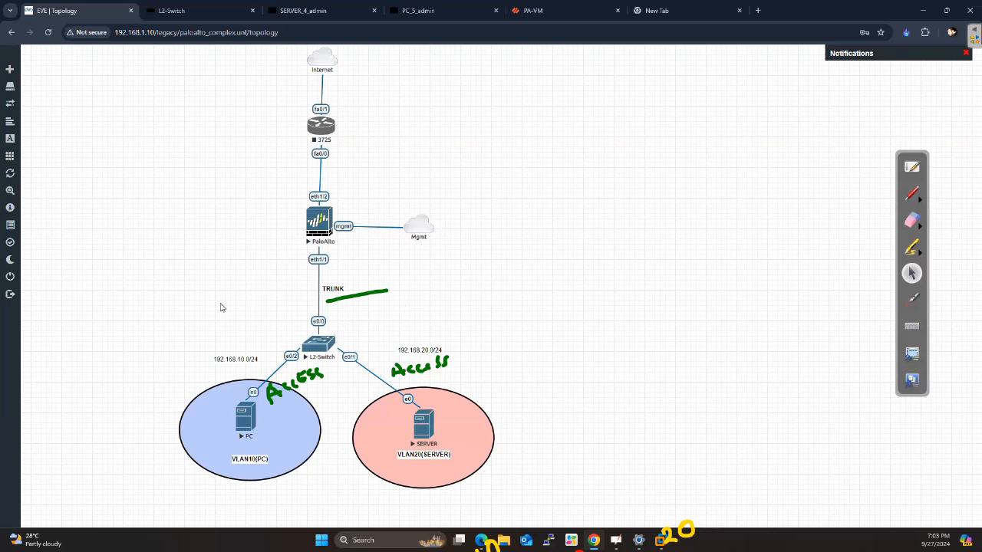
{"action": "left_click", "coordinate": [558, 12]}
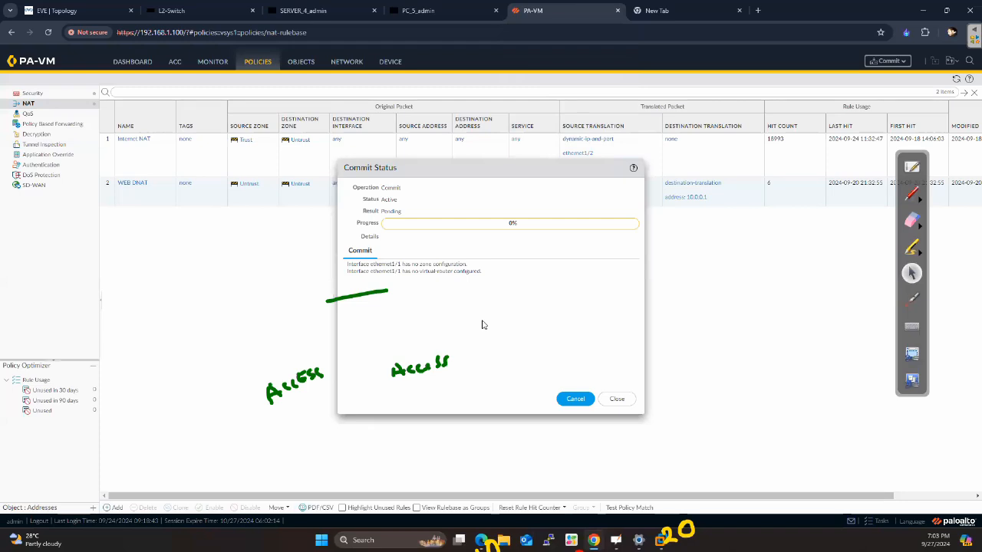
Annotate the topology in red with the traffic path from the PC through the switch and firewall eth1/1, marked 10 and 20, to the server
{"action": "left_click", "coordinate": [58, 11]}
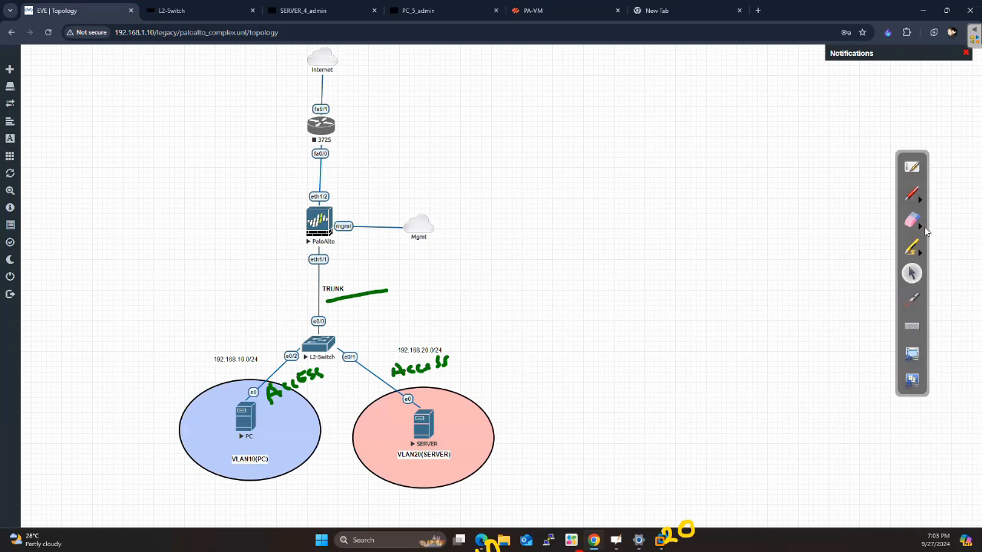
{"action": "left_click", "coordinate": [912, 197]}
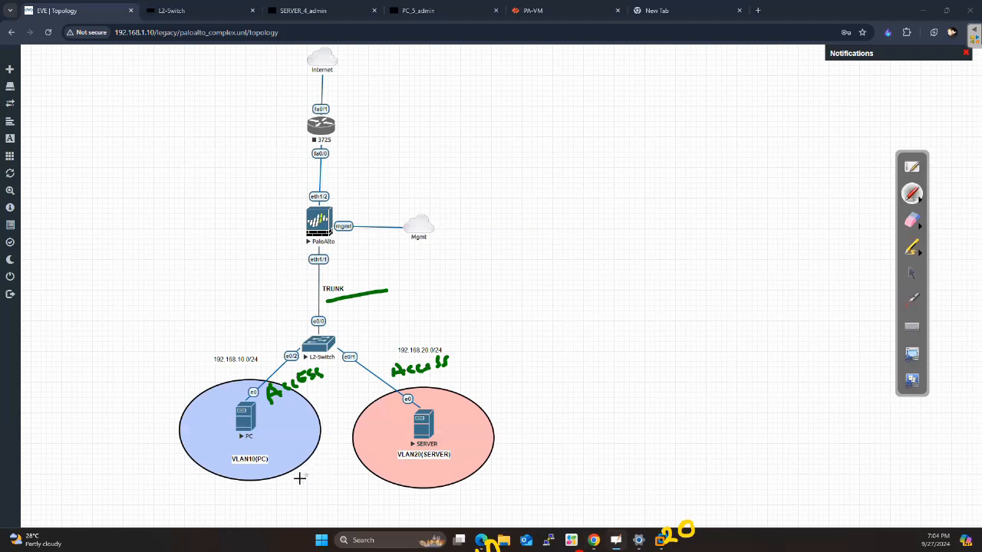
{"action": "mouse_move", "coordinate": [292, 481]}
{"action": "left_mouse_down"}
{"action": "mouse_move", "coordinate": [356, 481]}
{"action": "mouse_move", "coordinate": [347, 490]}
{"action": "left_mouse_up"}
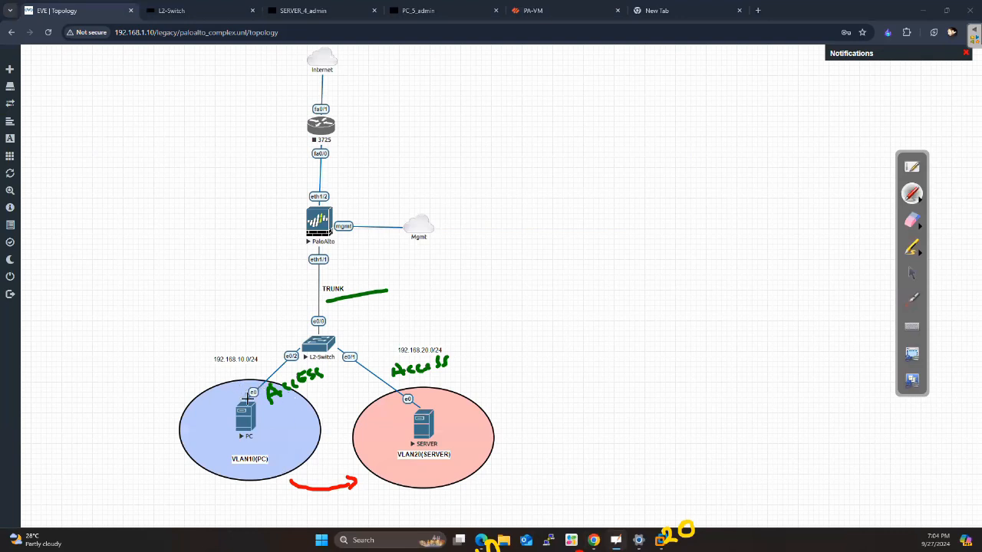
{"action": "mouse_move", "coordinate": [223, 400]}
{"action": "left_mouse_down"}
{"action": "mouse_move", "coordinate": [258, 357]}
{"action": "mouse_move", "coordinate": [291, 338]}
{"action": "mouse_move", "coordinate": [296, 350]}
{"action": "mouse_move", "coordinate": [309, 315]}
{"action": "mouse_move", "coordinate": [300, 247]}
{"action": "mouse_move", "coordinate": [311, 247]}
{"action": "left_mouse_up"}
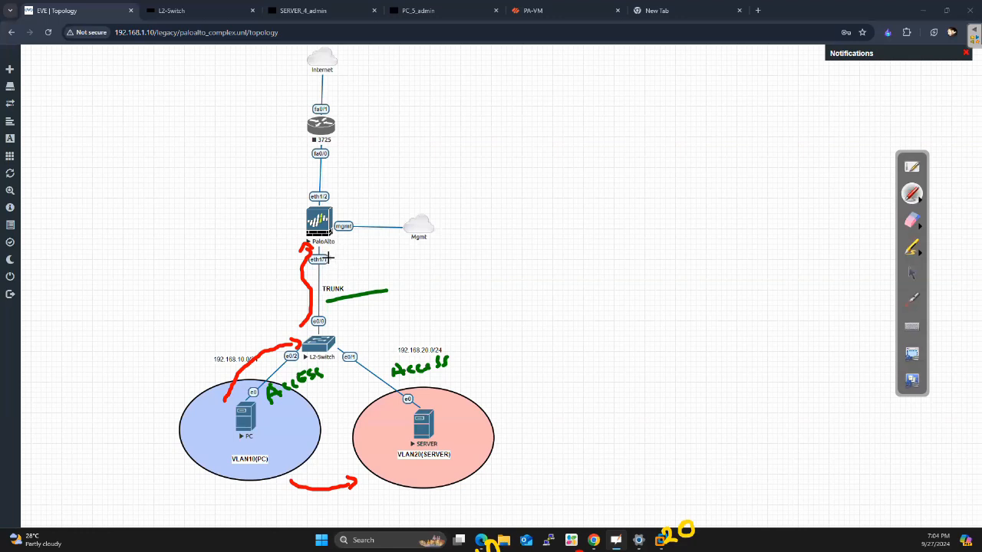
{"action": "mouse_move", "coordinate": [330, 256]}
{"action": "left_mouse_down"}
{"action": "mouse_move", "coordinate": [352, 250]}
{"action": "mouse_move", "coordinate": [346, 268]}
{"action": "mouse_move", "coordinate": [363, 244]}
{"action": "left_mouse_up"}
{"action": "left_click_drag", "start_coordinate": [359, 269], "coordinate": [374, 272]}
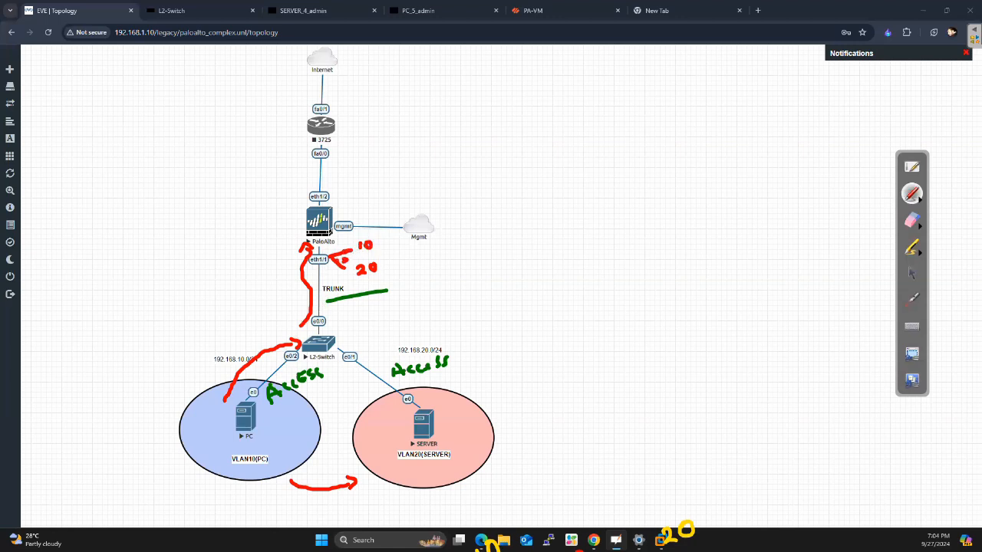
{"action": "left_click_drag", "start_coordinate": [335, 253], "coordinate": [357, 249]}
{"action": "mouse_move", "coordinate": [329, 275]}
{"action": "left_mouse_down"}
{"action": "mouse_move", "coordinate": [339, 330]}
{"action": "mouse_move", "coordinate": [389, 373]}
{"action": "left_mouse_up"}
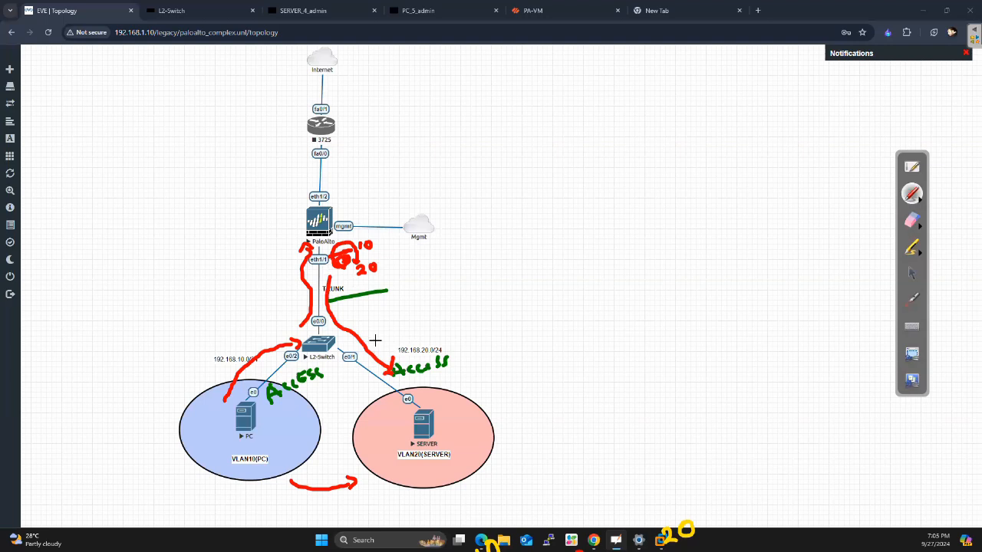
Return to the firewall, close the commit status and delete the configuration of interface ethernet1/1
{"action": "left_click", "coordinate": [911, 273]}
{"action": "key", "text": "ctrl+5"}
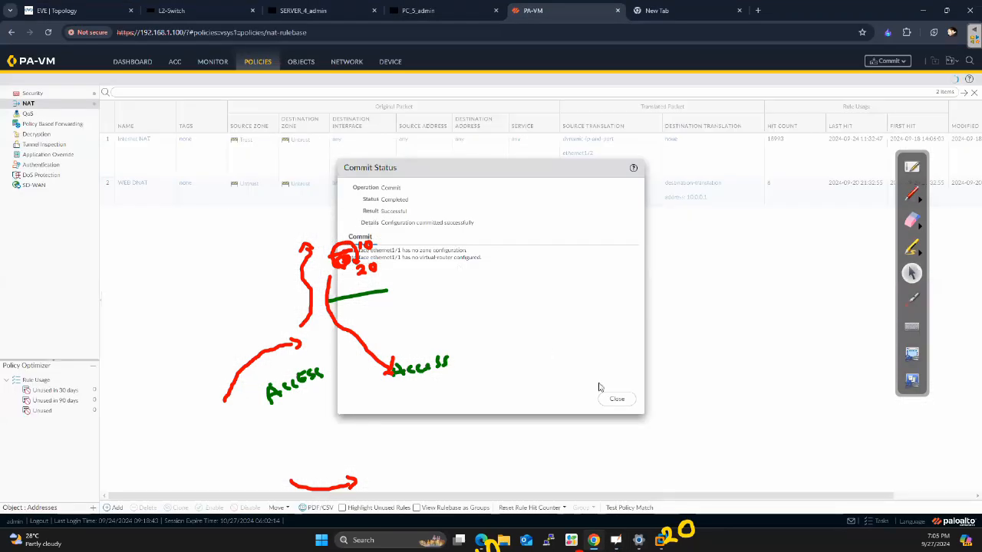
{"action": "left_click", "coordinate": [618, 399]}
{"action": "left_click", "coordinate": [349, 63]}
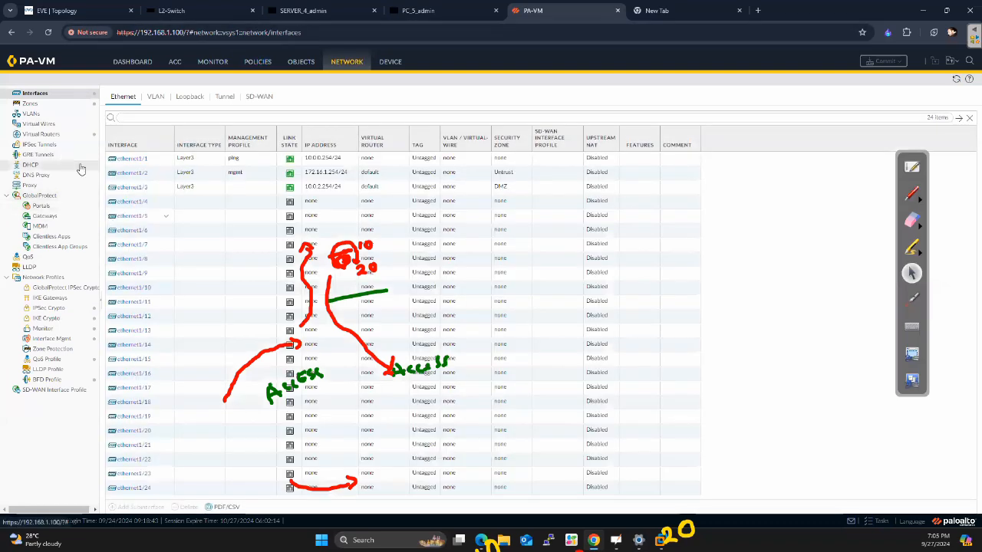
{"action": "left_click", "coordinate": [153, 163]}
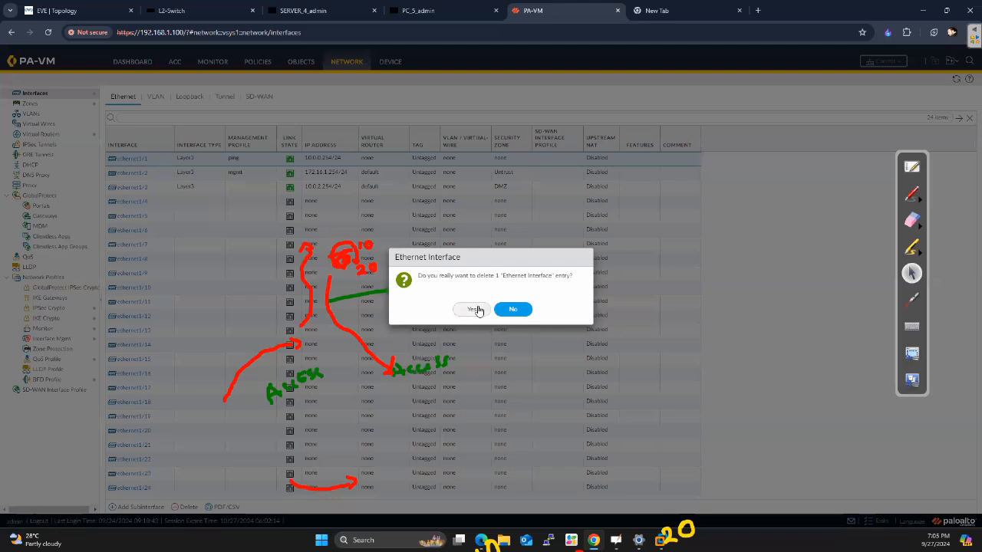
{"action": "left_click", "coordinate": [465, 307]}
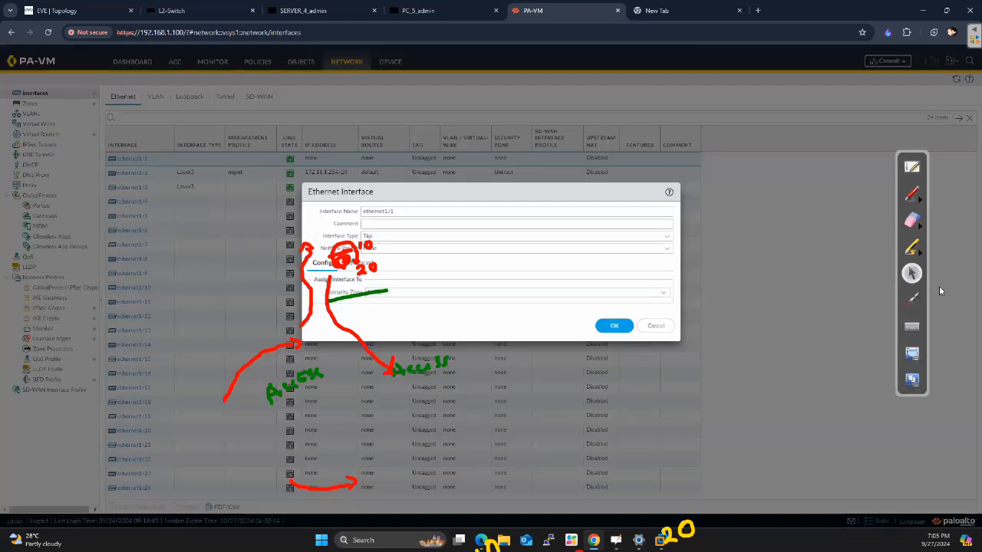
Clear all pen annotations from the screen and close the ethernet1/1 settings without saving
{"action": "left_click", "coordinate": [918, 300]}
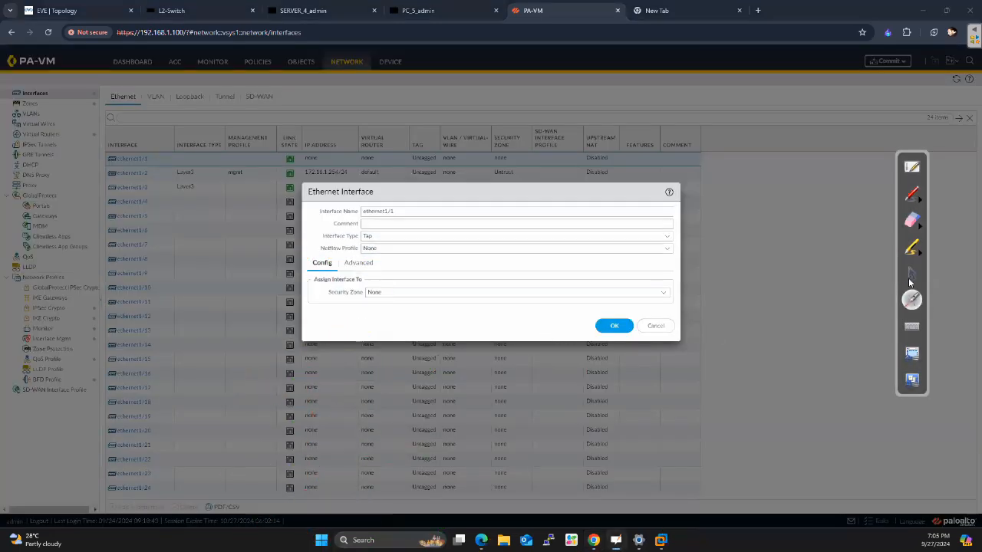
{"action": "left_click", "coordinate": [912, 275]}
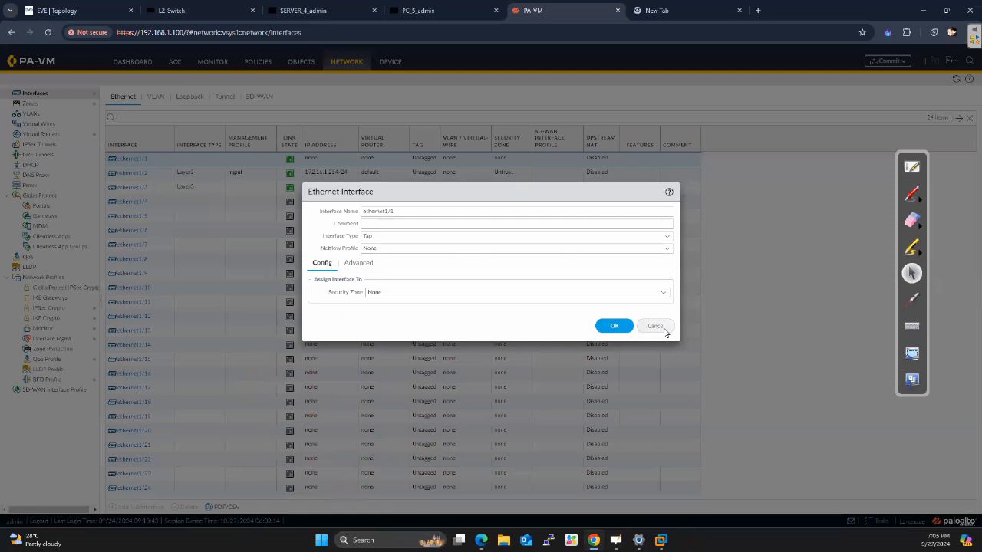
{"action": "left_click", "coordinate": [664, 333]}
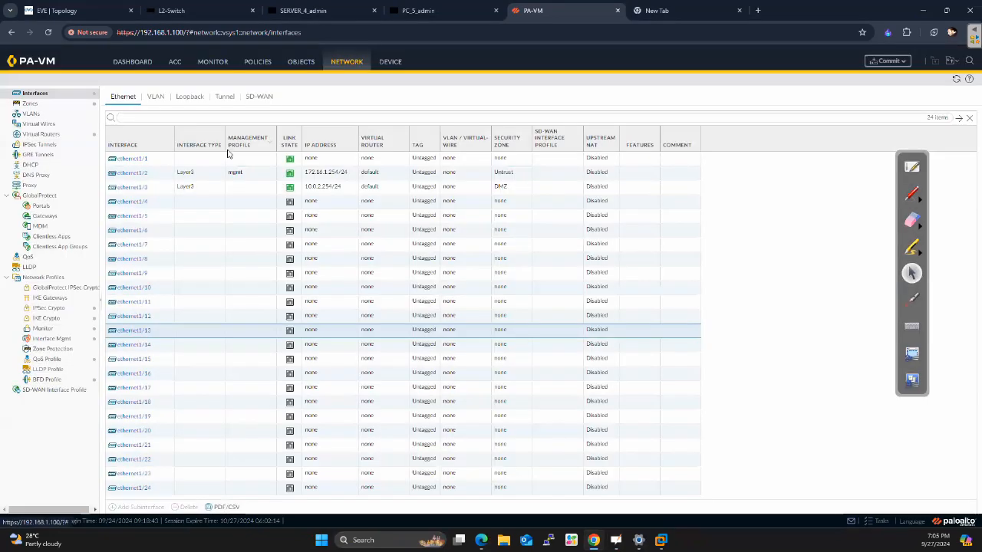
Set the interface type of ethernet1/1 to Layer3 and save the interface
{"action": "left_click", "coordinate": [153, 159]}
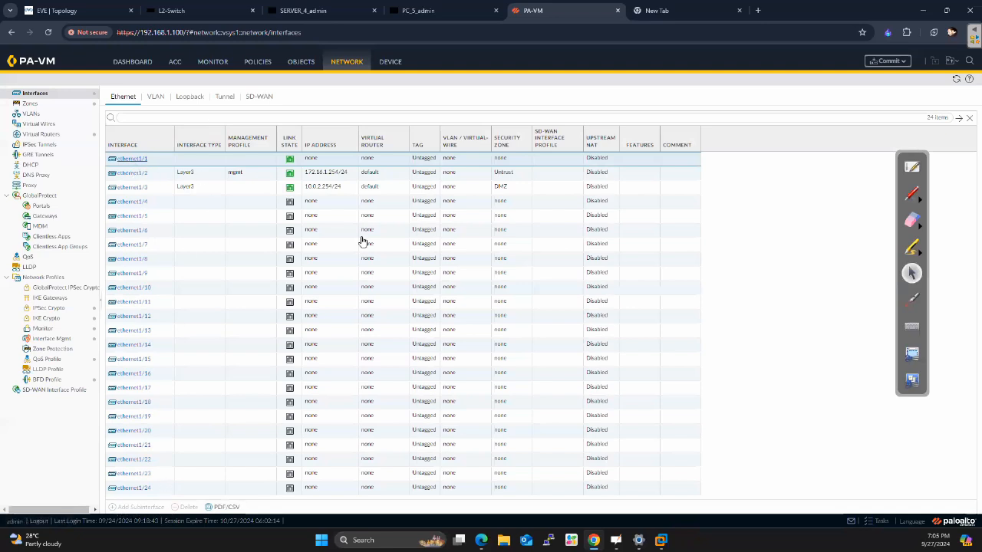
{"action": "left_click", "coordinate": [140, 158]}
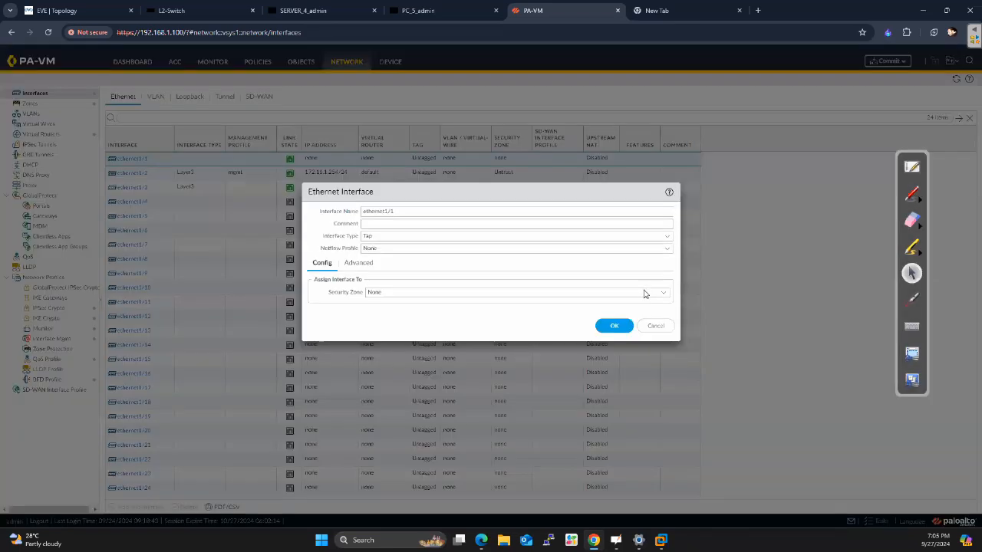
{"action": "left_click", "coordinate": [668, 238]}
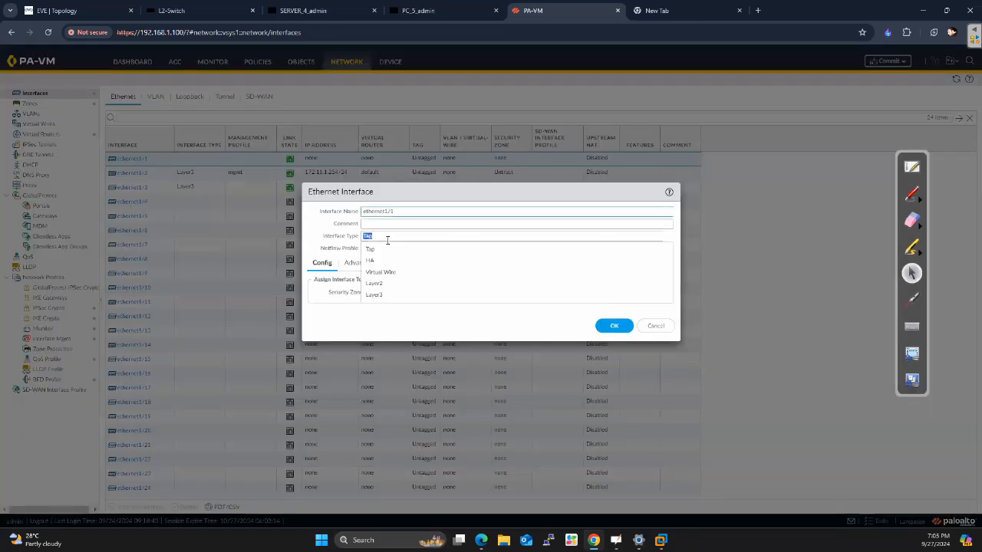
{"action": "left_click", "coordinate": [376, 295]}
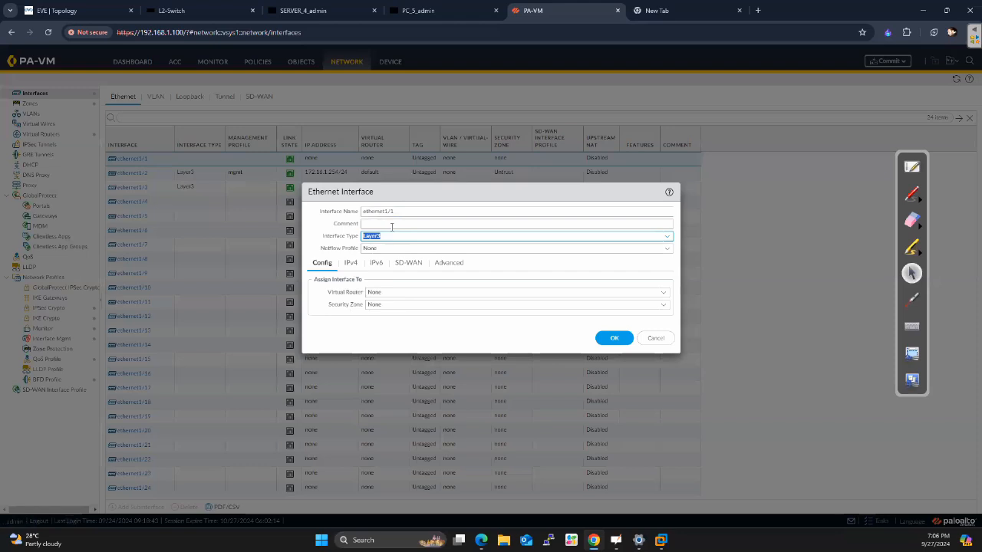
{"action": "left_click", "coordinate": [609, 345]}
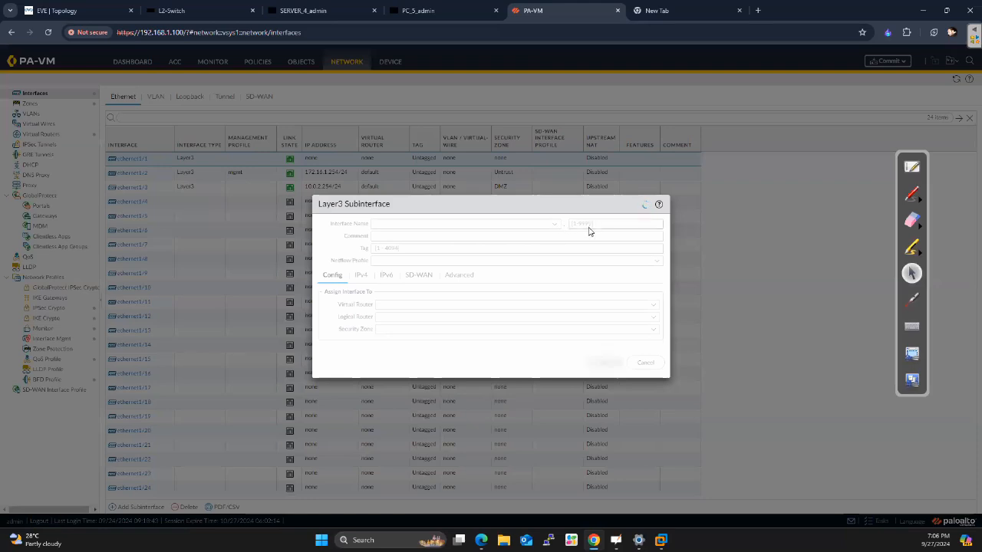
{"action": "left_click", "coordinate": [588, 224]}
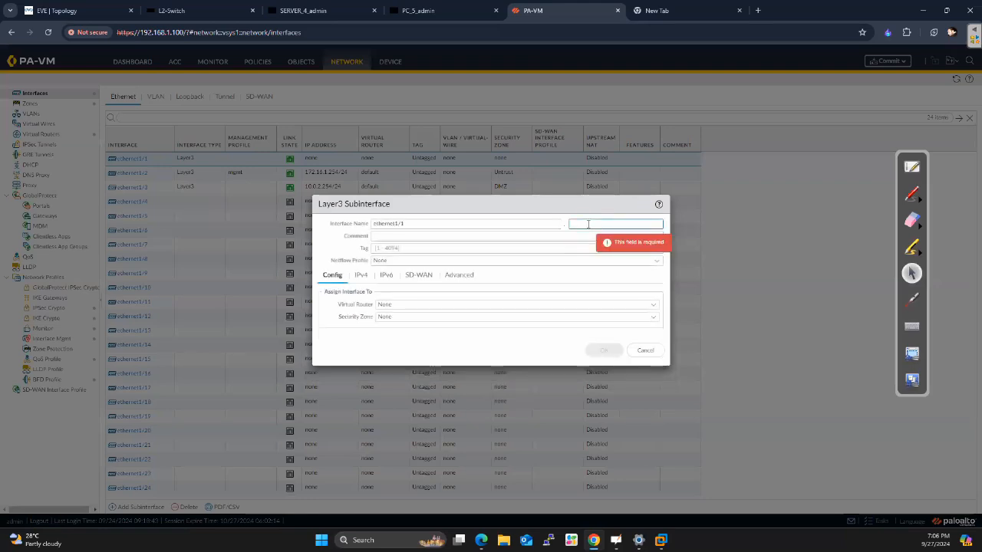
{"action": "type", "text": "10"}
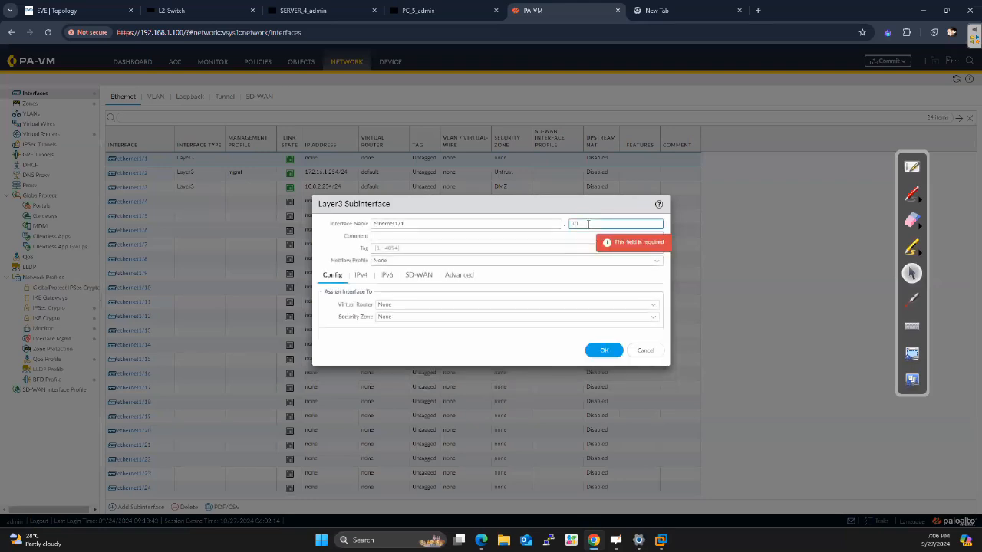
{"action": "left_click_drag", "start_coordinate": [582, 224], "coordinate": [565, 224]}
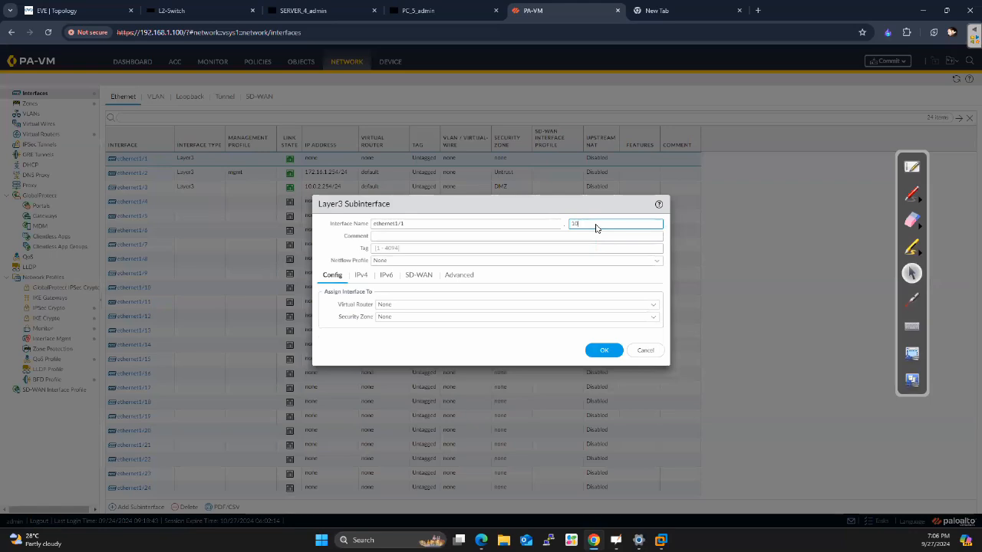
{"action": "left_click_drag", "start_coordinate": [595, 228], "coordinate": [551, 224]}
{"action": "key", "text": "BackSpace"}
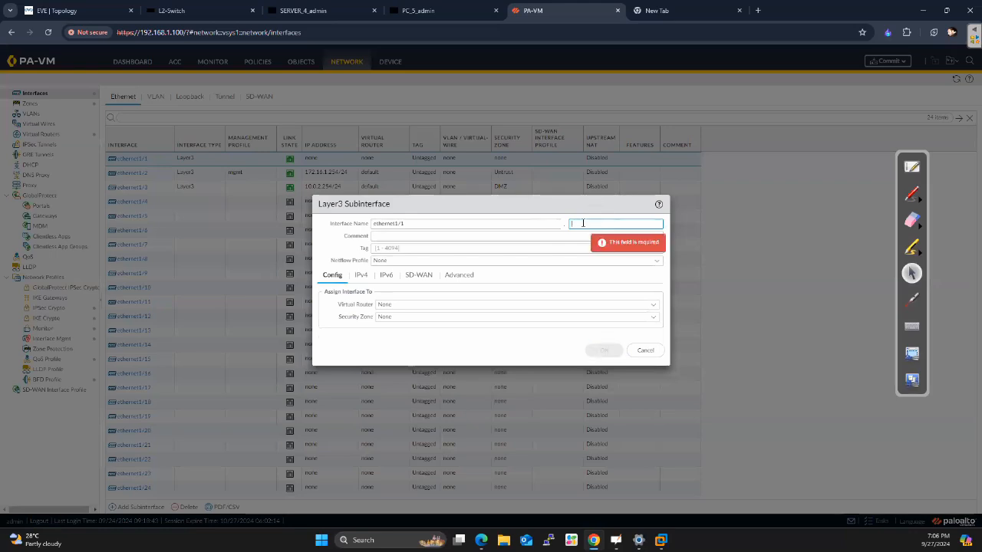
{"action": "type", "text": "5"}
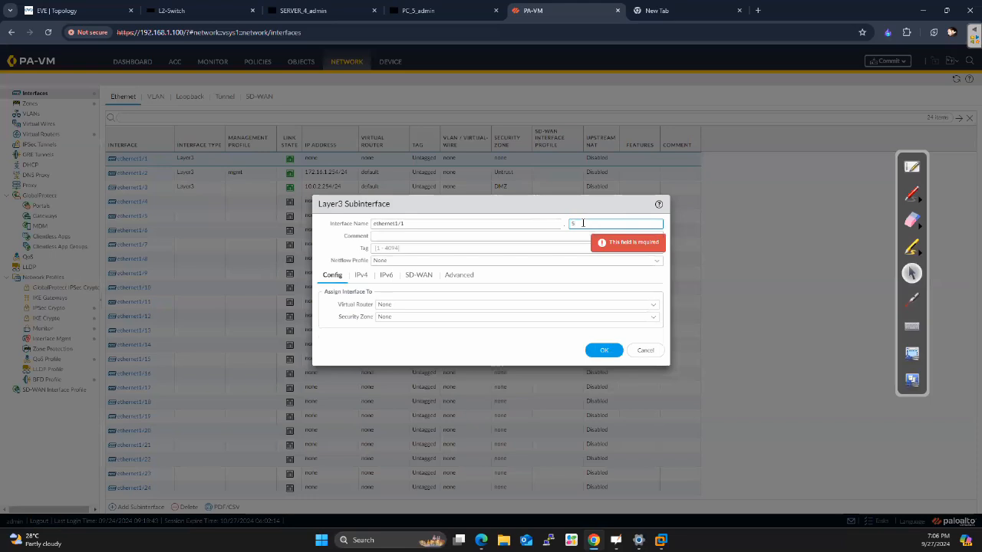
{"action": "key", "text": "BackSpace"}
{"action": "type", "text": "3"}
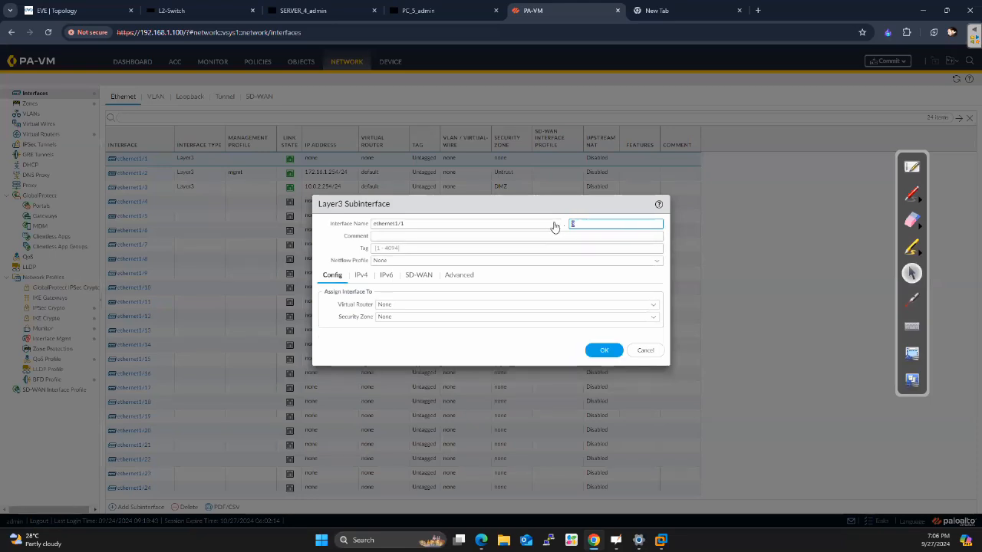
{"action": "key", "text": "BackSpace"}
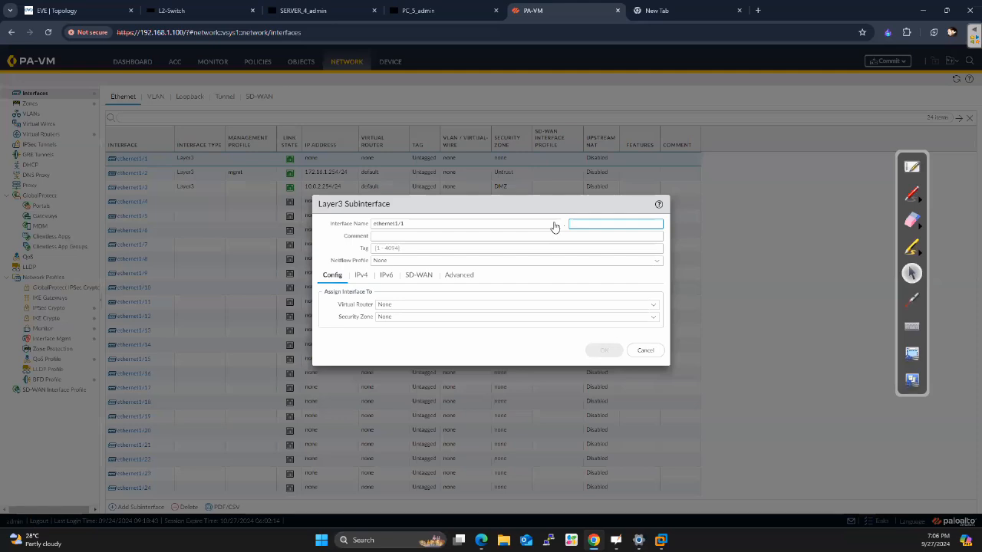
Set the new ethernet1/1 subinterface's number to 10 and its VLAN tag to 10
{"action": "type", "text": "30"}
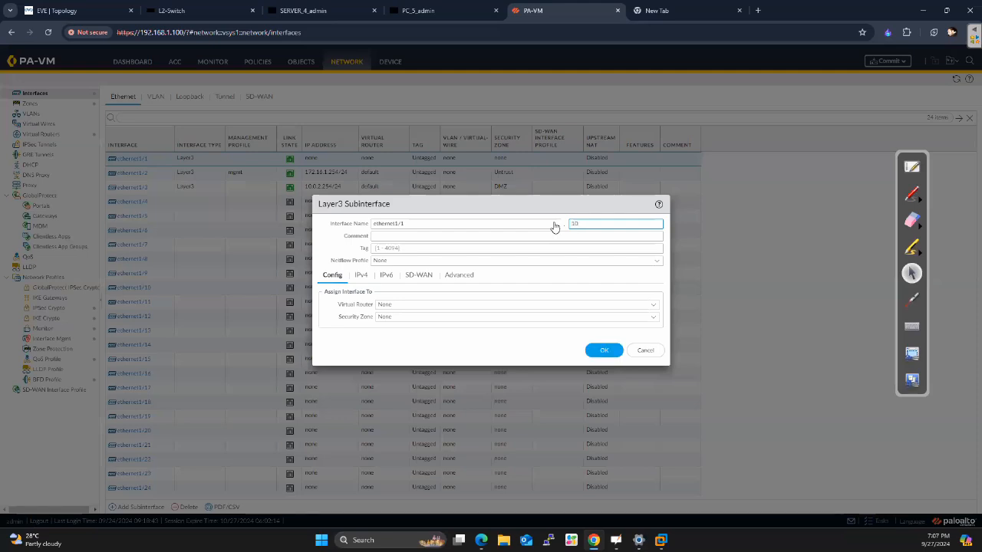
{"action": "left_click", "coordinate": [396, 248]}
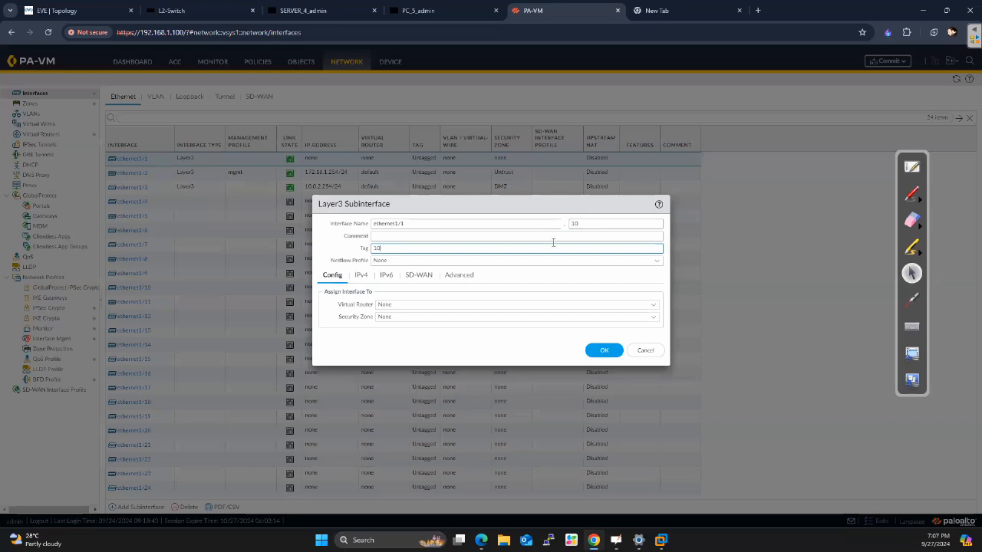
{"action": "left_click_drag", "start_coordinate": [601, 225], "coordinate": [566, 230]}
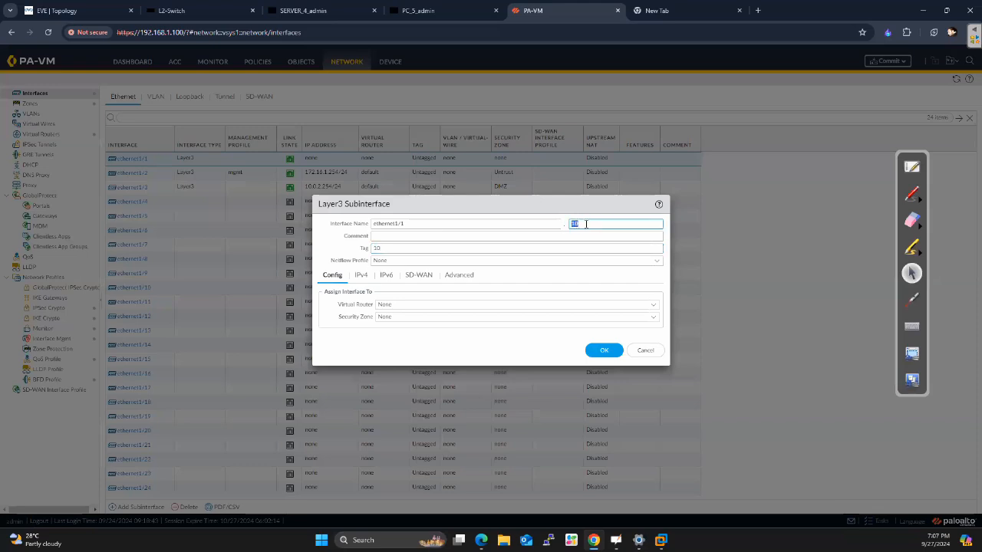
{"action": "left_click", "coordinate": [601, 222]}
{"action": "double_click", "coordinate": [600, 223]}
{"action": "double_click", "coordinate": [386, 247]}
{"action": "left_click", "coordinate": [582, 220]}
{"action": "double_click", "coordinate": [583, 219]}
Assign the subinterface to the default virtual router and to a new security zone named PC
{"action": "left_click", "coordinate": [381, 307]}
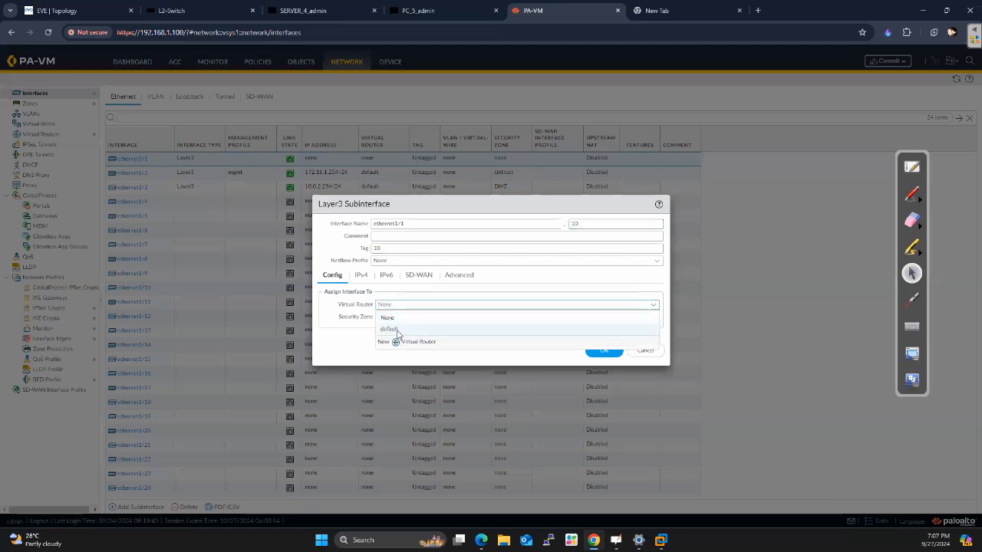
{"action": "left_click", "coordinate": [397, 330]}
{"action": "left_click", "coordinate": [653, 318]}
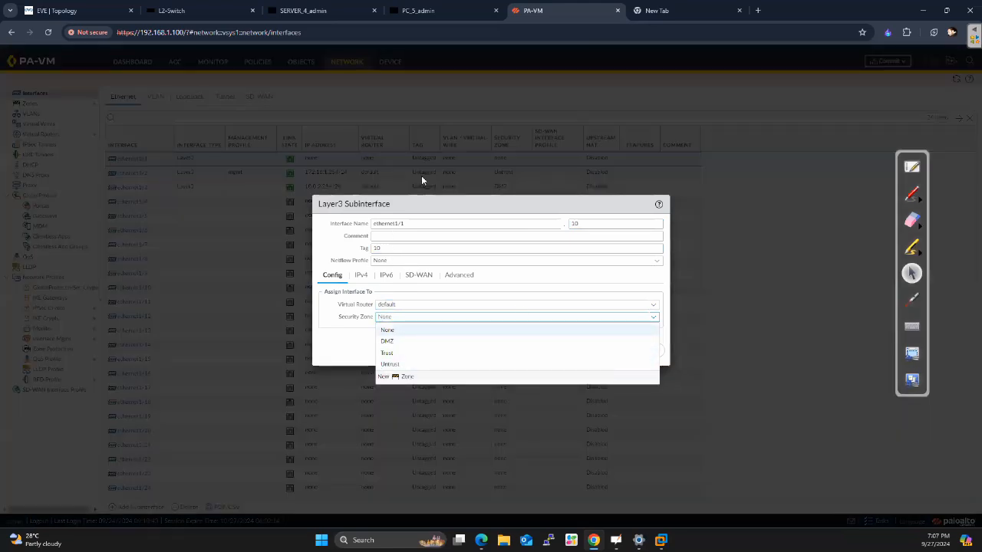
{"action": "left_click", "coordinate": [399, 376]}
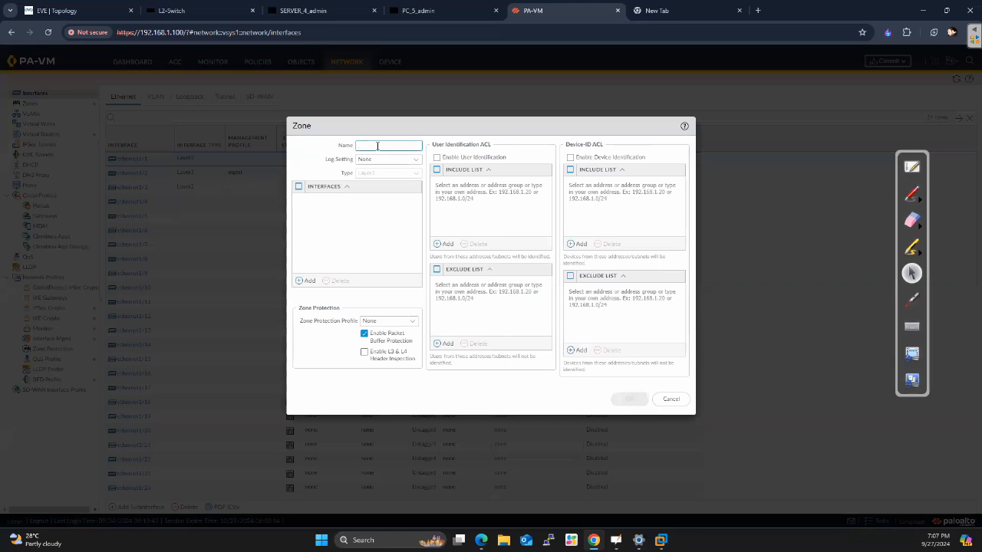
{"action": "type", "text": "PC"}
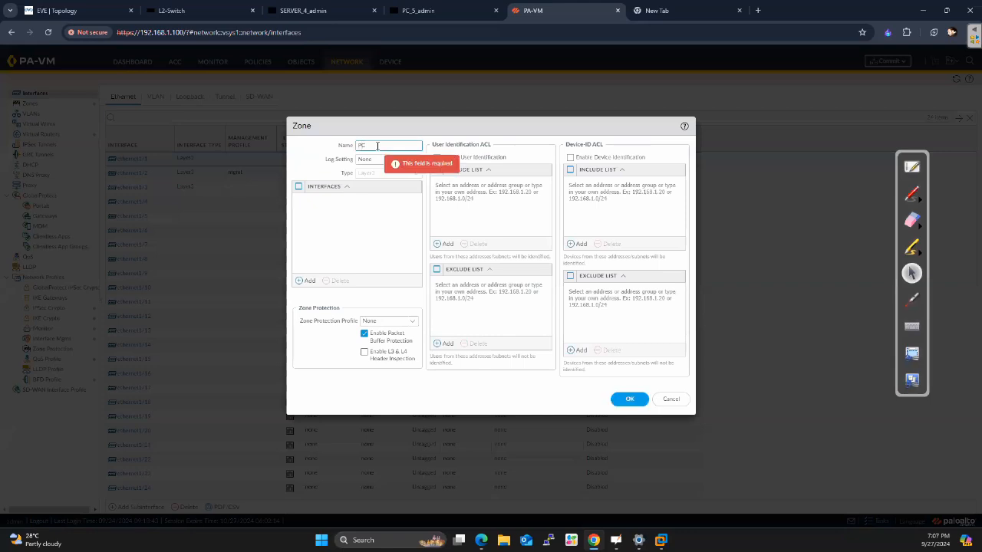
{"action": "left_click", "coordinate": [622, 405]}
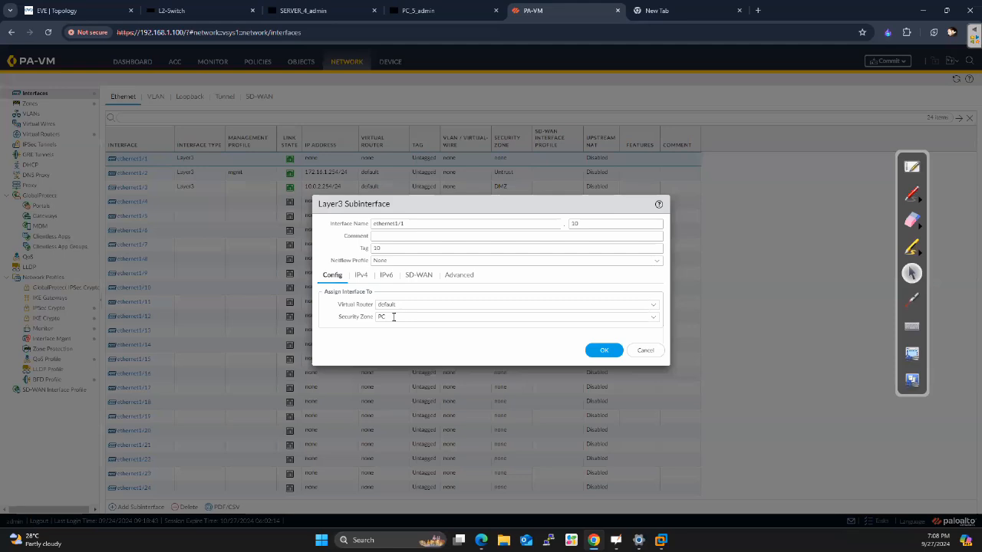
Add the static IPv4 address 192.168.10.254/24 to the subinterface
{"action": "left_click", "coordinate": [362, 275]}
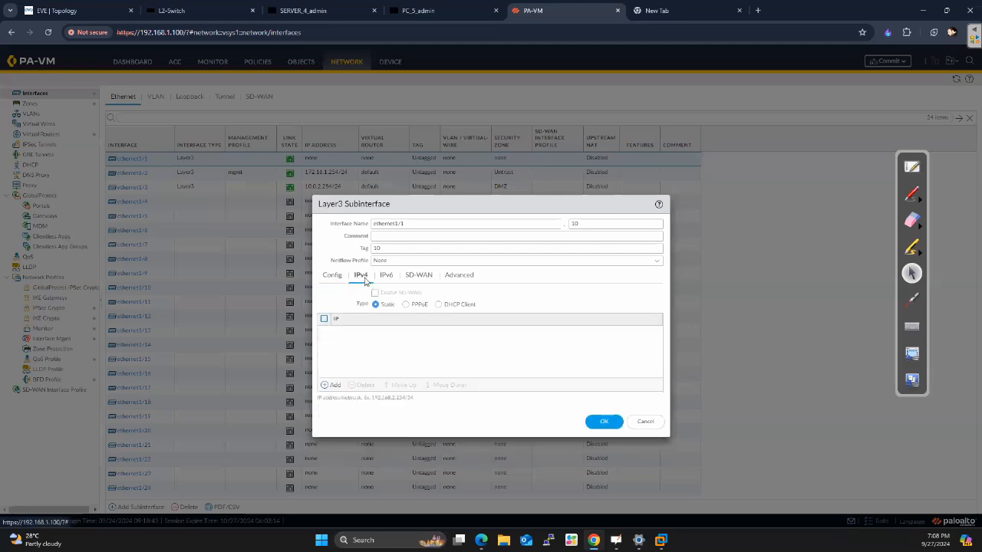
{"action": "left_click", "coordinate": [334, 386]}
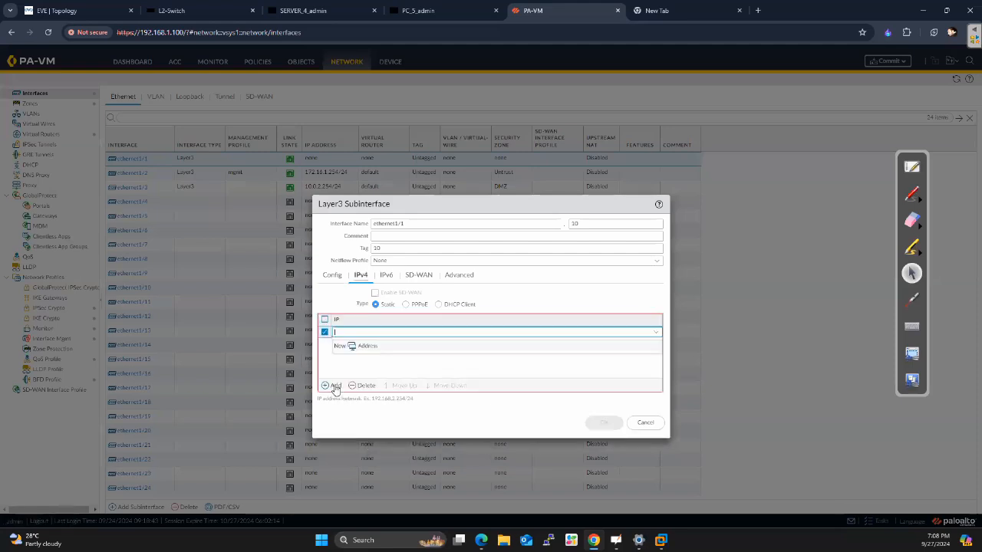
{"action": "type", "text": "192.168.10.254/24"}
{"action": "left_click", "coordinate": [371, 372]}
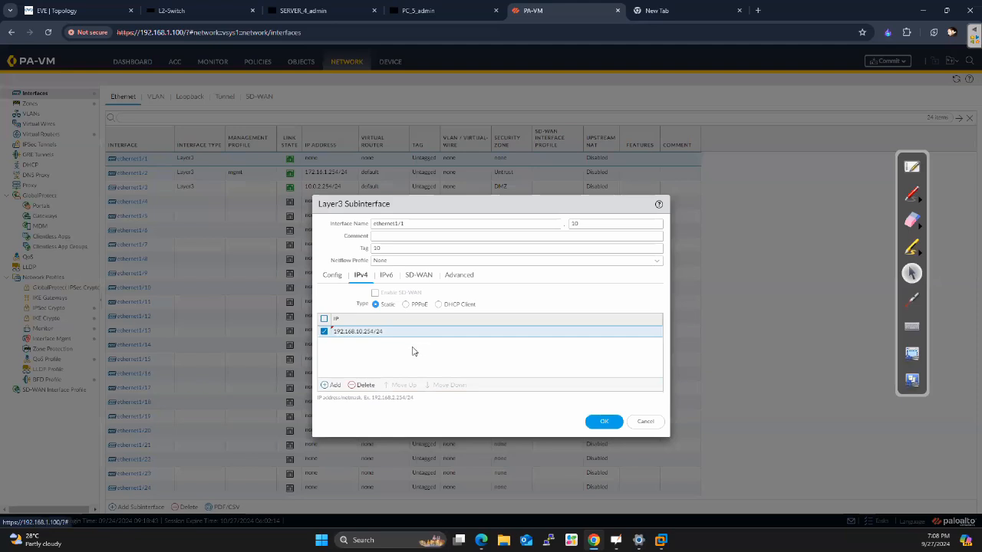
Assign the ping management profile to the subinterface
{"action": "left_click", "coordinate": [454, 276]}
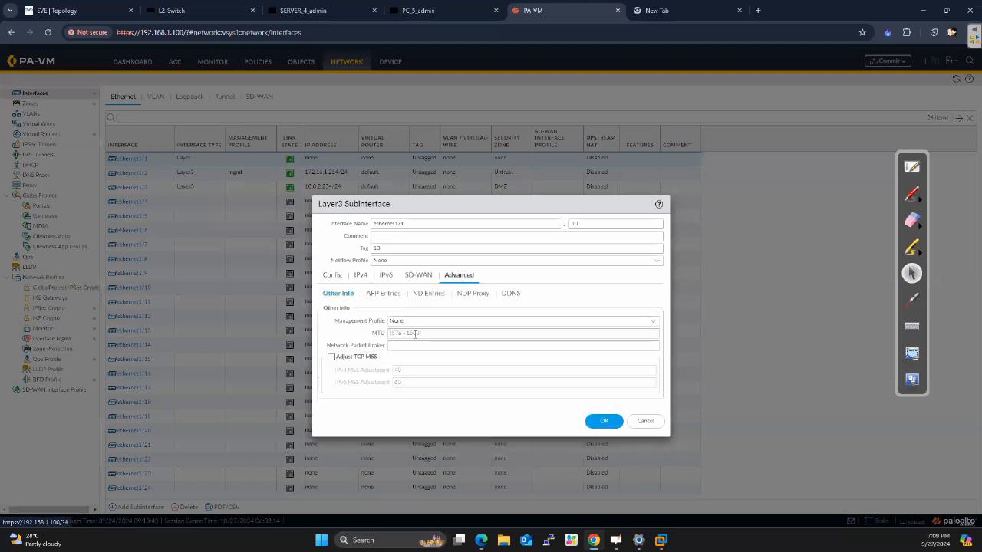
{"action": "left_click", "coordinate": [456, 322]}
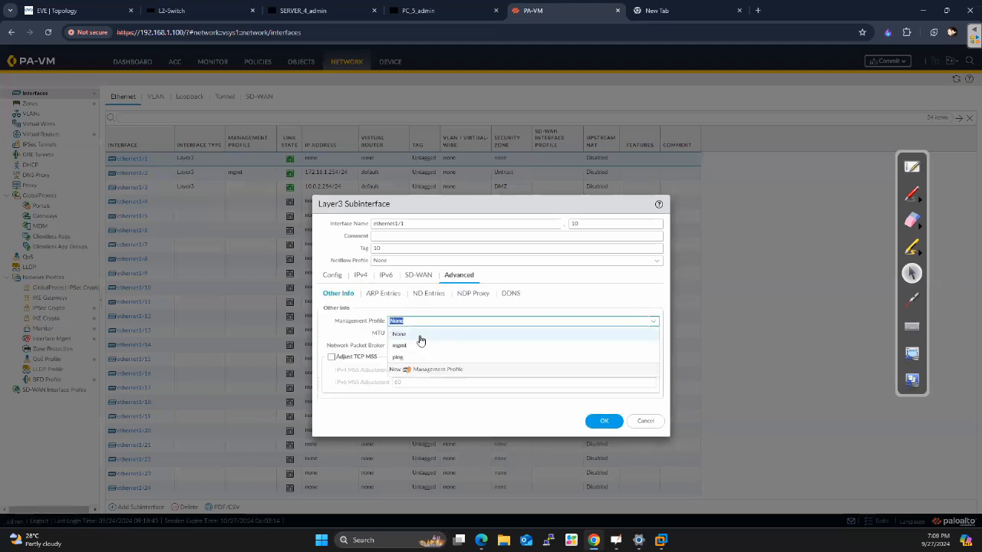
{"action": "left_click", "coordinate": [398, 358]}
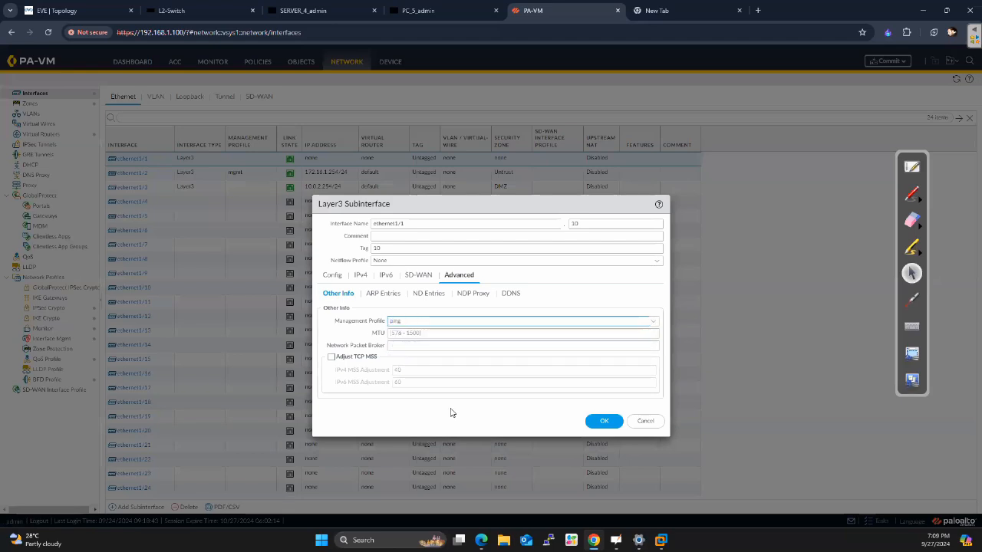
Review the subinterface's zone, IPv4 and management profile settings and save it
{"action": "left_click", "coordinate": [333, 278]}
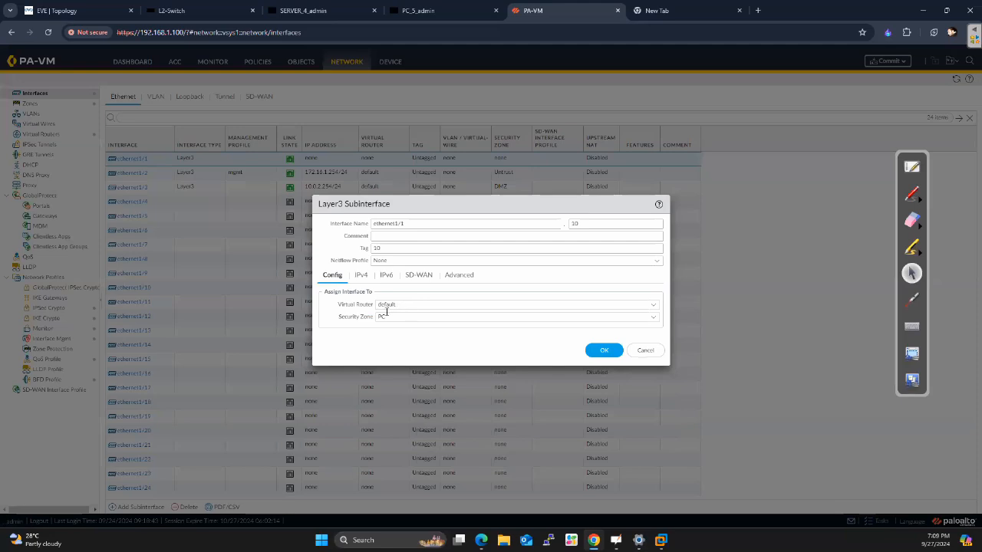
{"action": "left_click", "coordinate": [361, 275]}
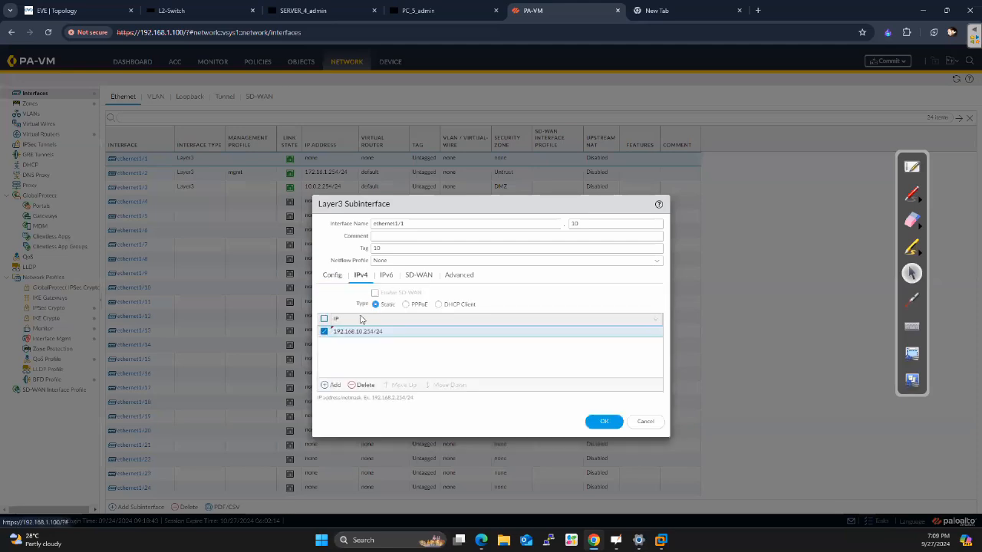
{"action": "left_click", "coordinate": [459, 276]}
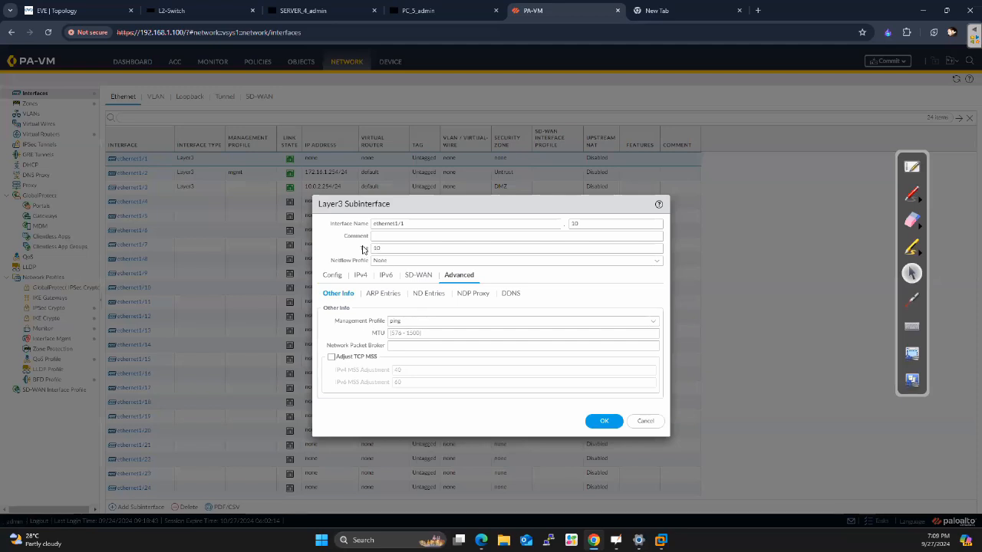
{"action": "double_click", "coordinate": [579, 223]}
{"action": "left_click", "coordinate": [602, 427]}
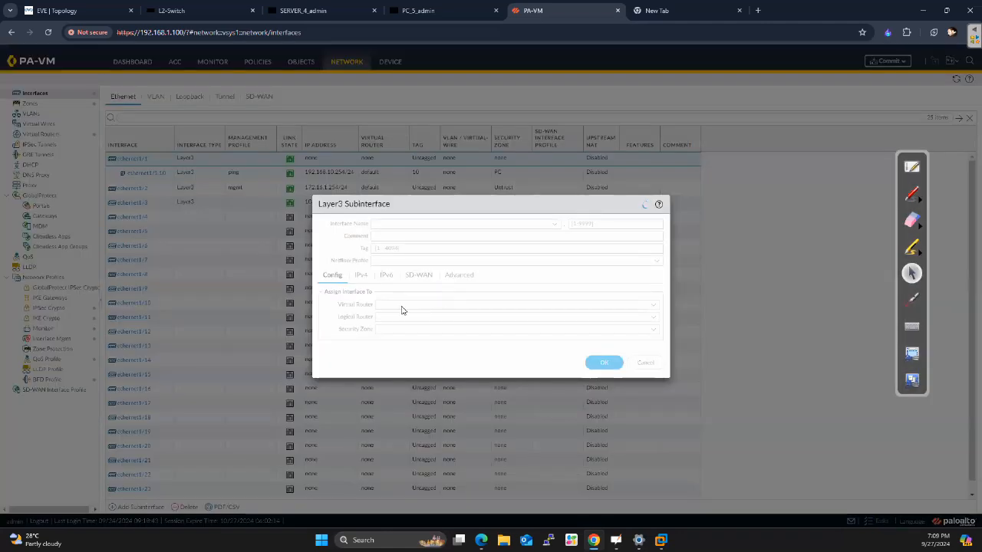
Set the new ethernet1/1 subinterface's number to 20 and its VLAN tag to 20
{"action": "left_click", "coordinate": [586, 224]}
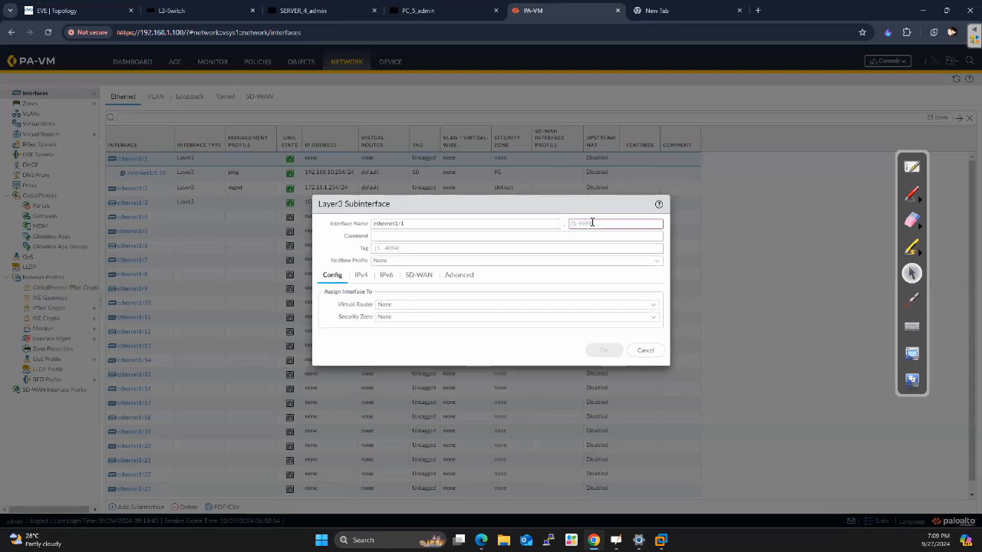
{"action": "type", "text": "20"}
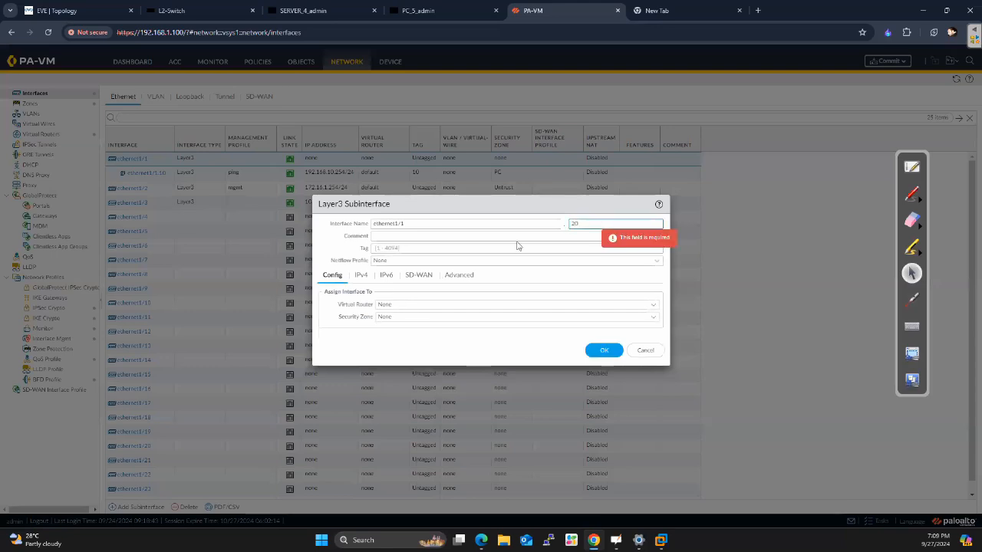
{"action": "left_click", "coordinate": [390, 247]}
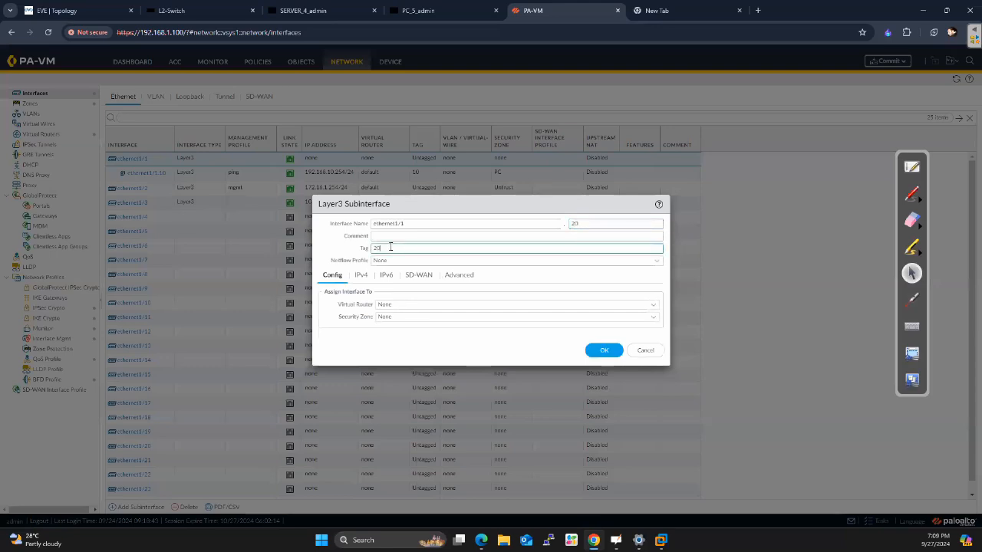
Assign subinterface ethernet1/1.20 to the default virtual router and to a new security zone named SERVER
{"action": "left_click", "coordinate": [654, 304]}
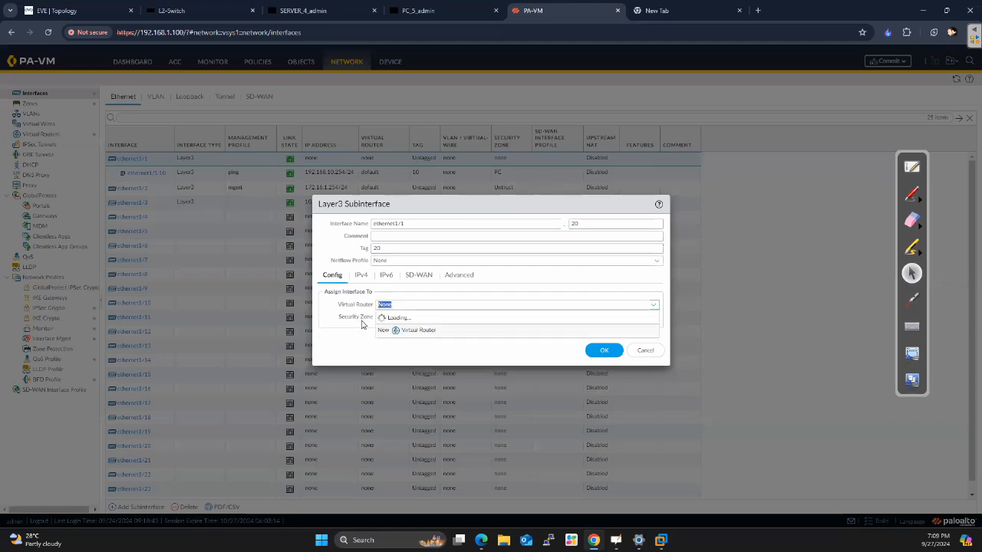
{"action": "left_click", "coordinate": [399, 329]}
{"action": "left_click", "coordinate": [654, 317]}
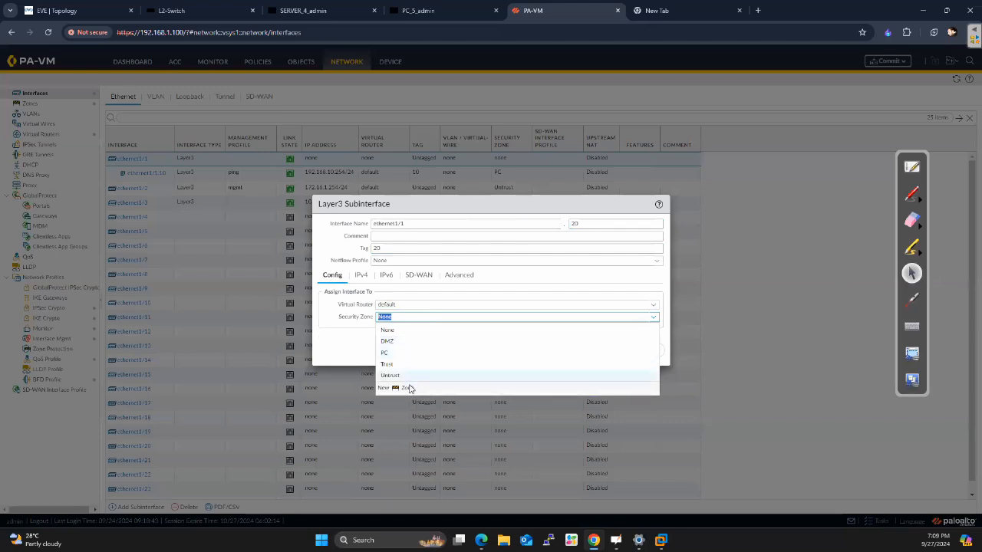
{"action": "left_click", "coordinate": [408, 388]}
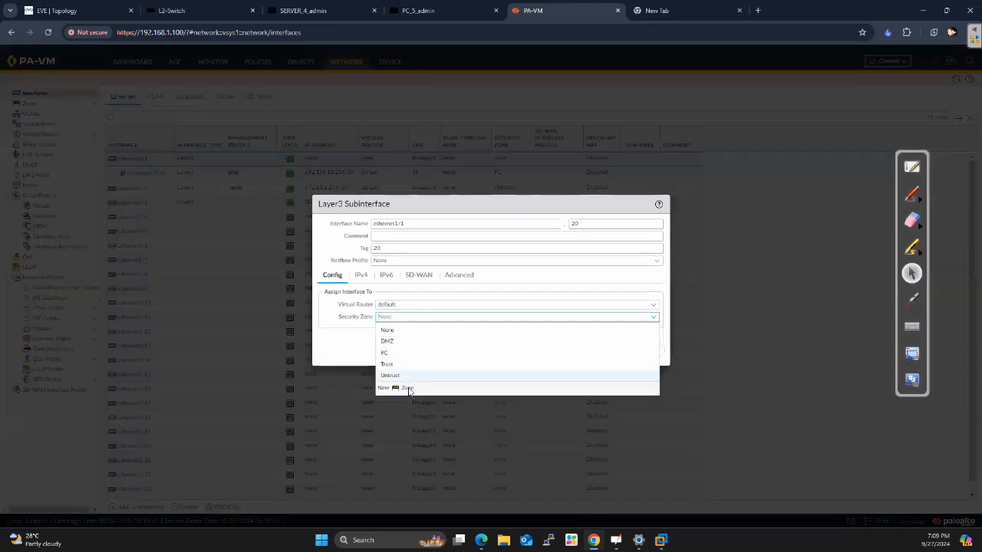
{"action": "type", "text": "S"}
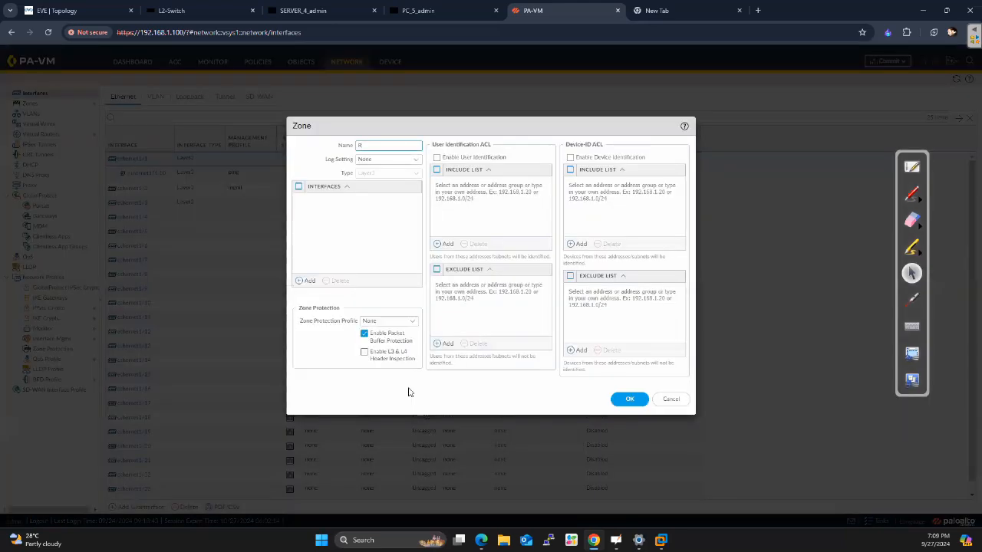
{"action": "type", "text": "ERVER"}
{"action": "left_click", "coordinate": [628, 398]}
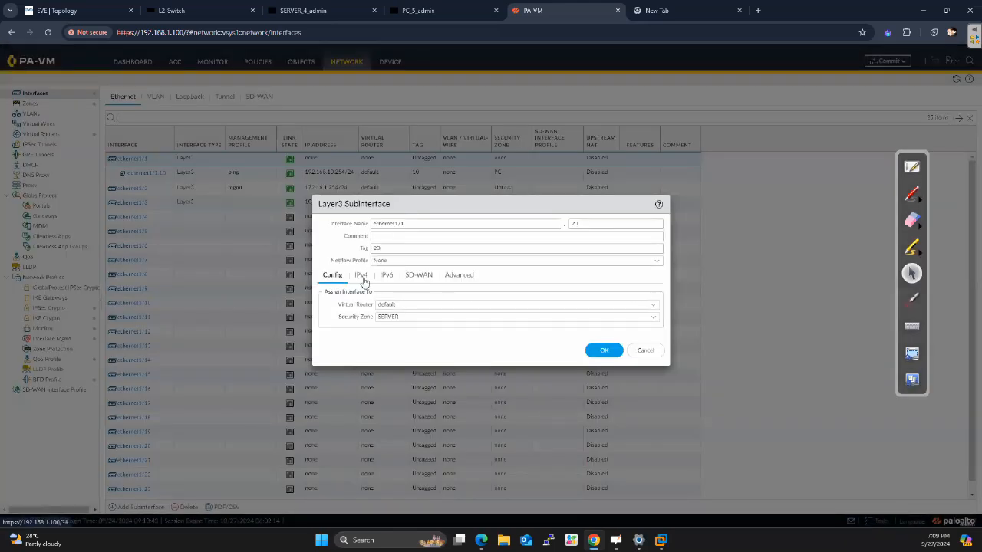
Add the static IPv4 address 192.168.20.254/24 to subinterface ethernet1/1.20
{"action": "left_click", "coordinate": [362, 276]}
{"action": "left_click", "coordinate": [334, 385]}
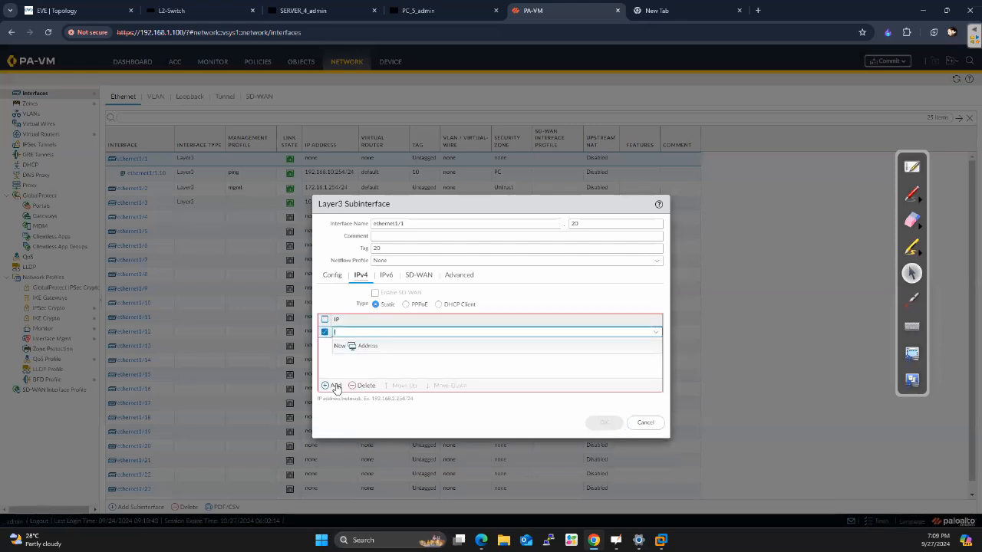
{"action": "type", "text": "192.168"}
{"action": "type", "text": ".1"}
{"action": "type", "text": "20.254"}
{"action": "type", "text": "/24"}
{"action": "left_click", "coordinate": [385, 366]}
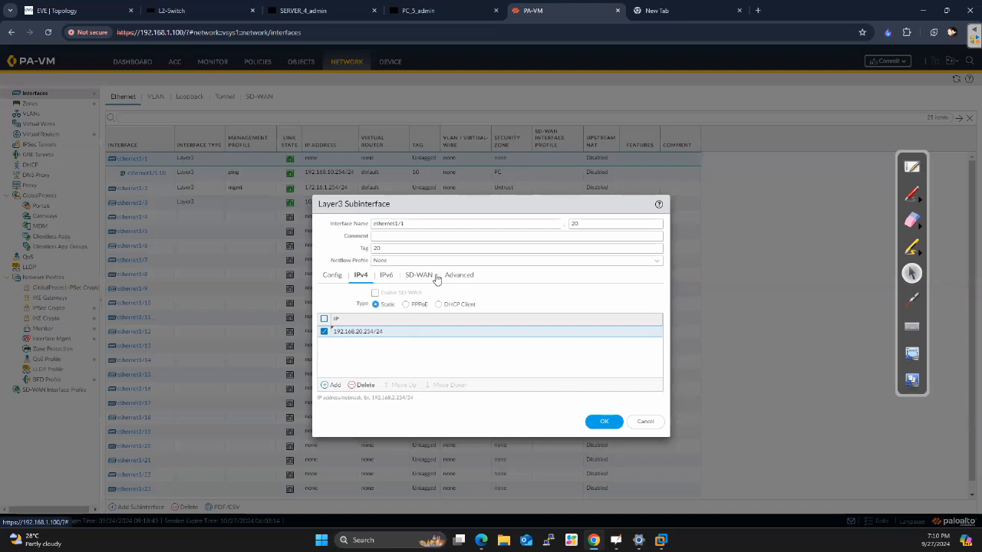
Set the management profile of subinterface ethernet1/1.20 to ping
{"action": "left_click", "coordinate": [466, 279]}
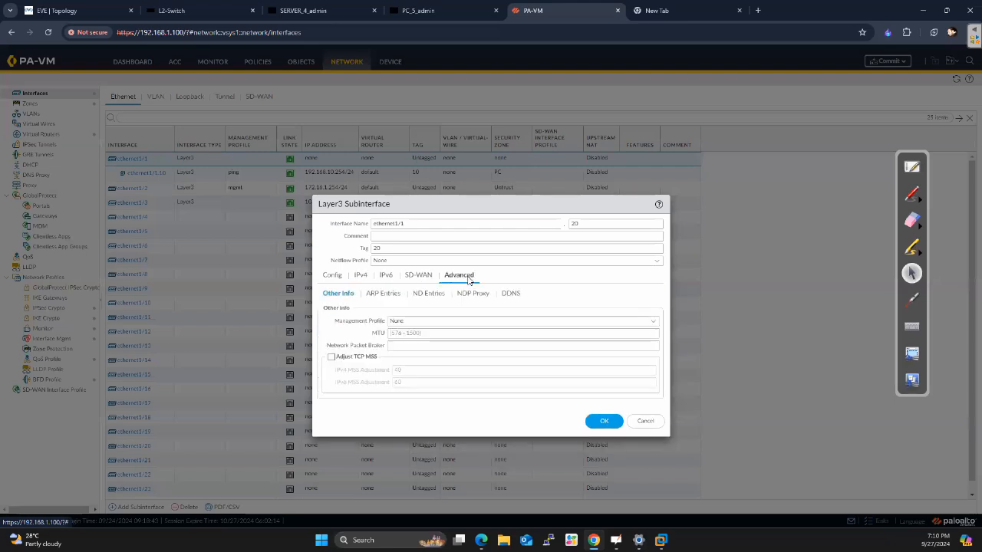
{"action": "left_click", "coordinate": [431, 321]}
{"action": "left_click", "coordinate": [411, 347]}
Check the zone, IPv4 address, management profile, tag and number of subinterface ethernet1/1.20, and save it
{"action": "left_click", "coordinate": [332, 274]}
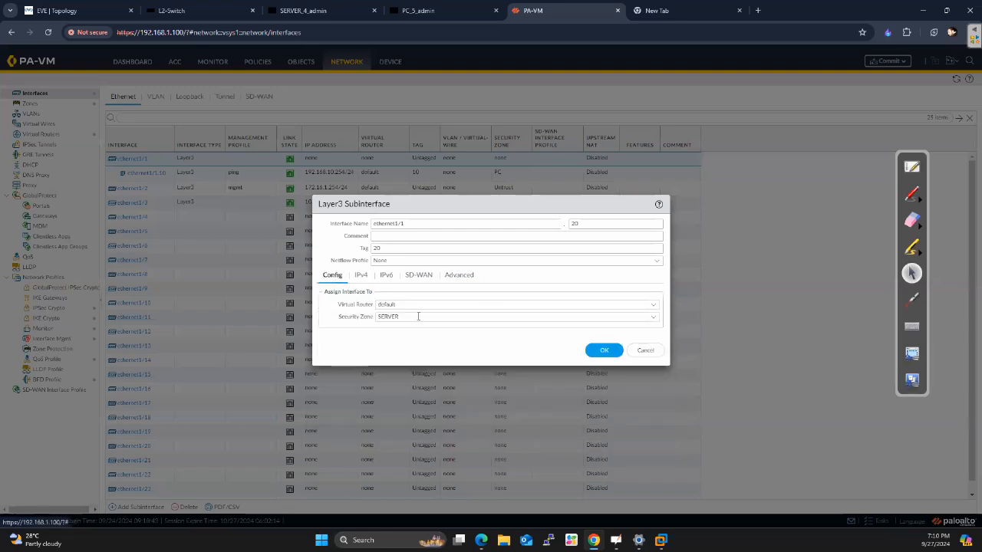
{"action": "left_click", "coordinate": [365, 277]}
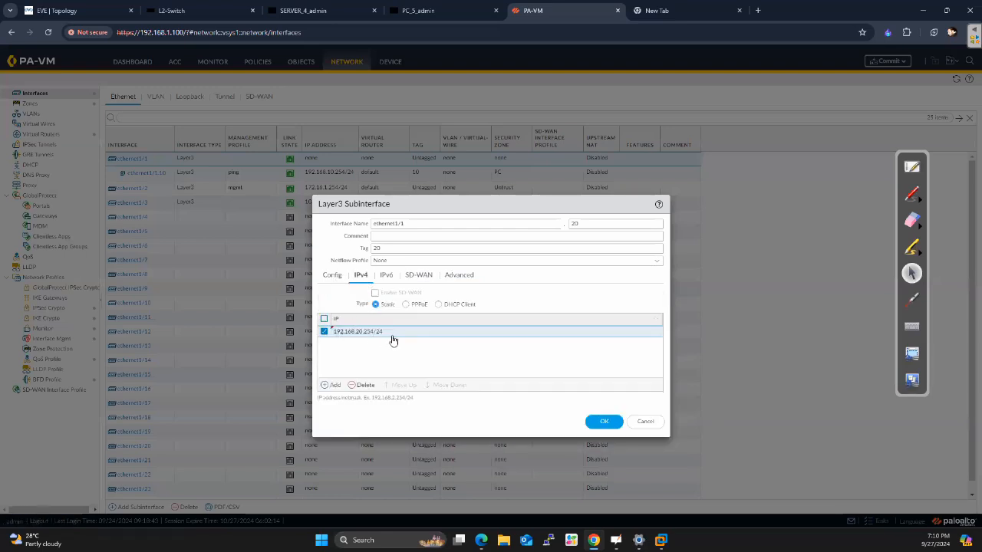
{"action": "left_click", "coordinate": [465, 275]}
{"action": "double_click", "coordinate": [377, 248]}
{"action": "left_click", "coordinate": [599, 224]}
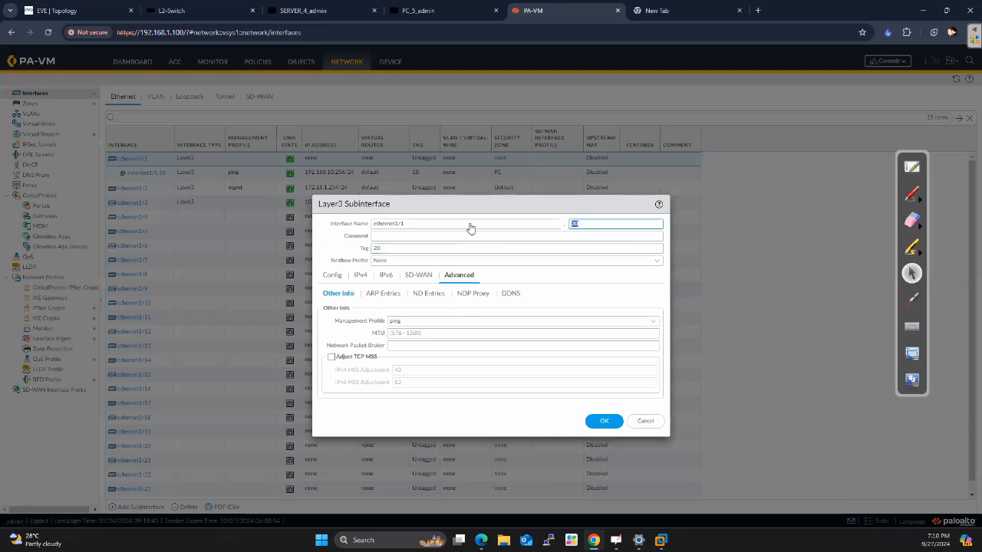
{"action": "left_click", "coordinate": [603, 420]}
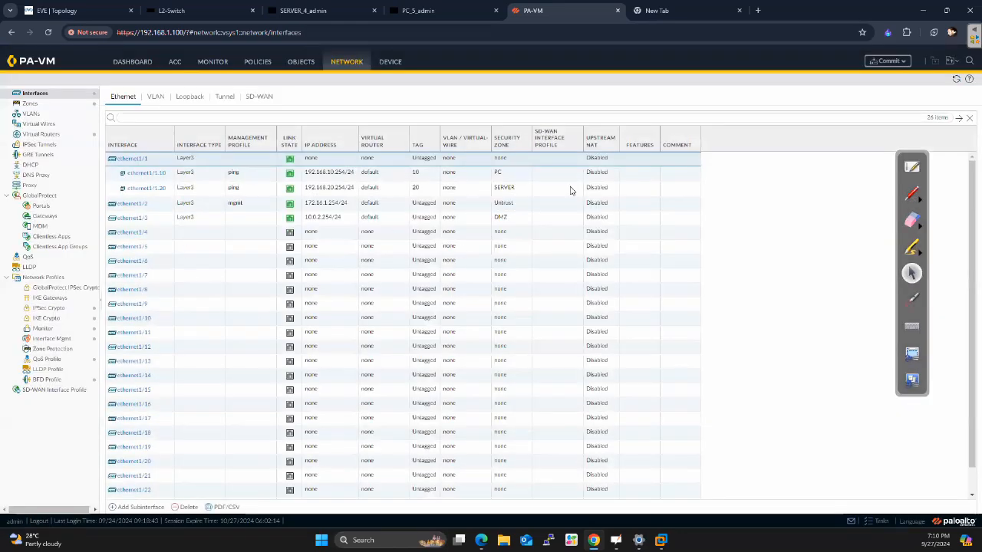
Commit the firewall configuration, view the EVE topology while it runs, and dismiss the commit status
{"action": "left_click", "coordinate": [895, 62]}
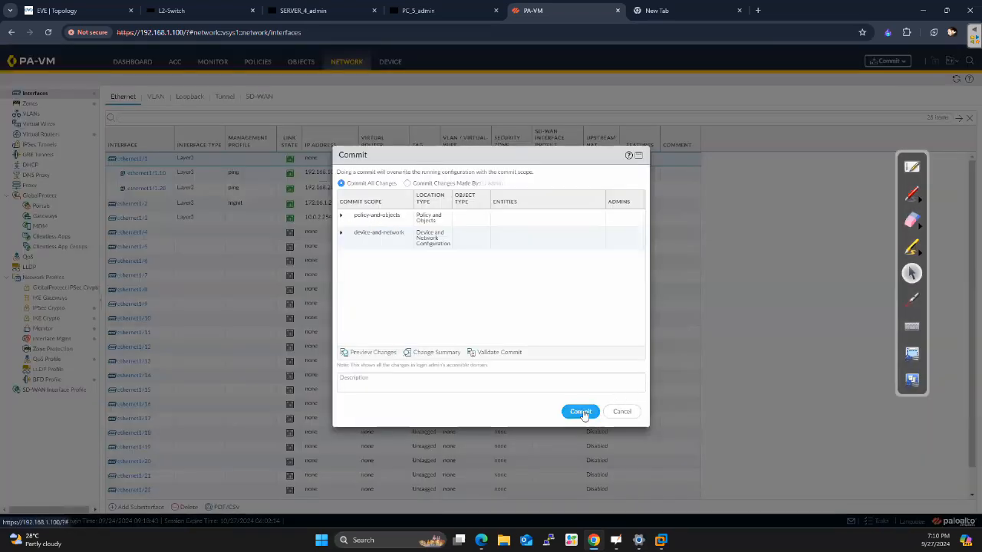
{"action": "left_click", "coordinate": [580, 411]}
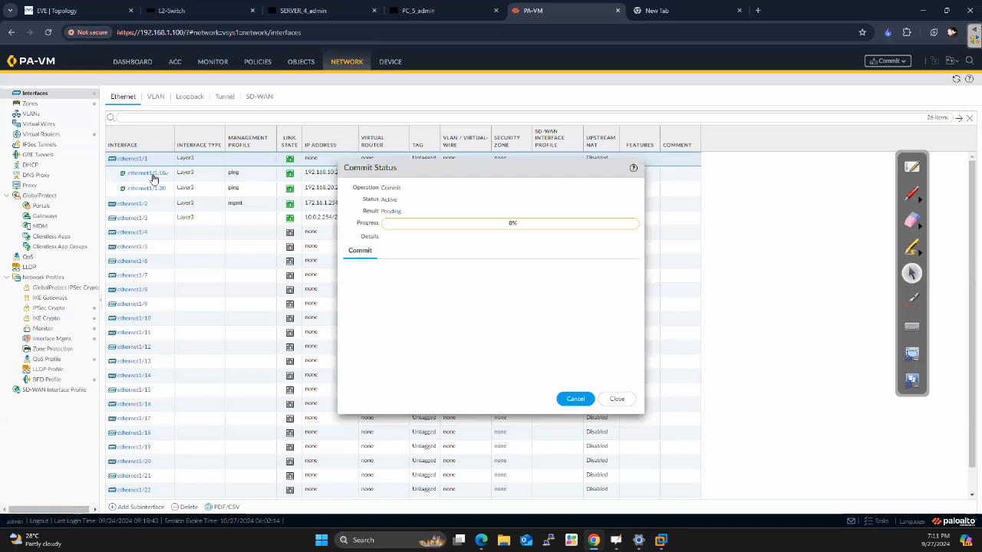
{"action": "left_click", "coordinate": [73, 11]}
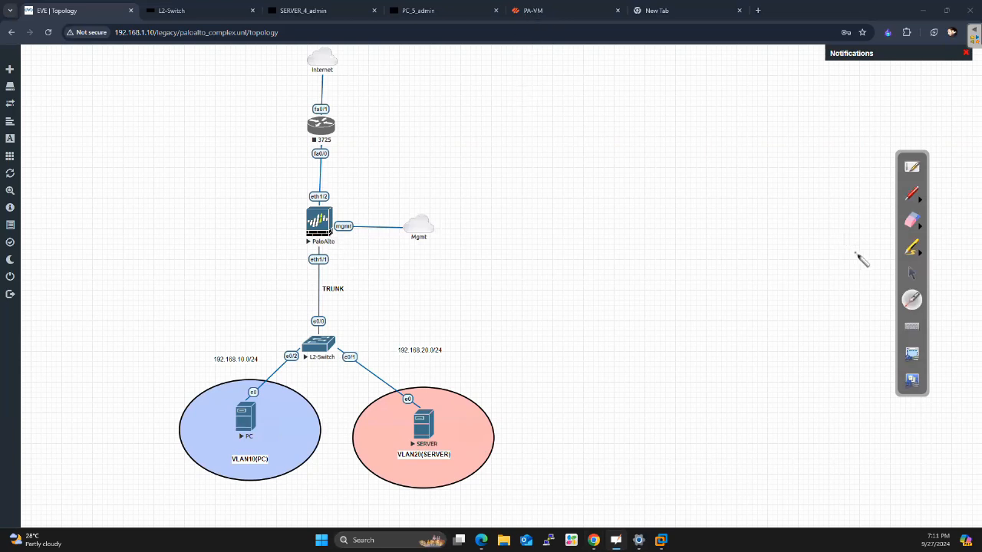
{"action": "left_click", "coordinate": [911, 273]}
{"action": "left_click", "coordinate": [545, 10]}
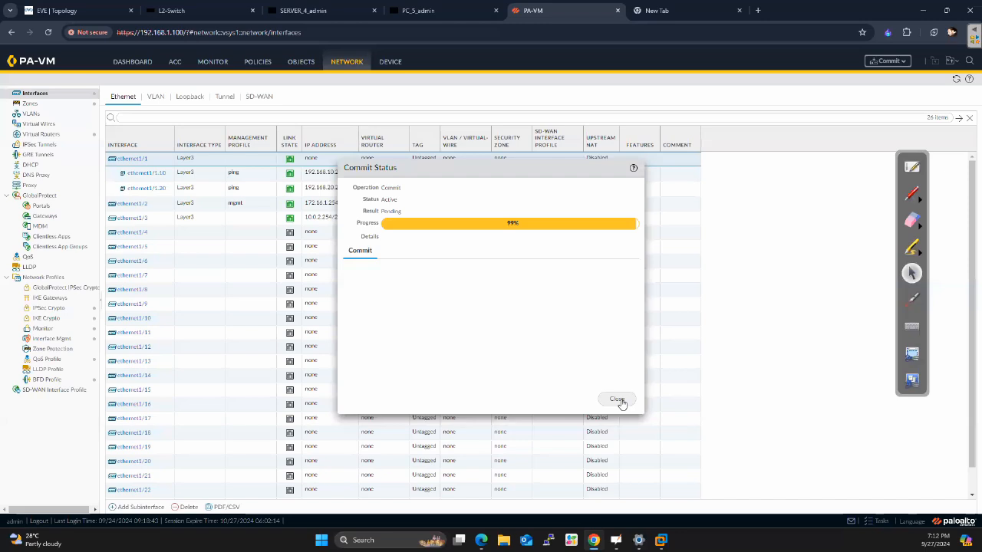
{"action": "left_click", "coordinate": [618, 400]}
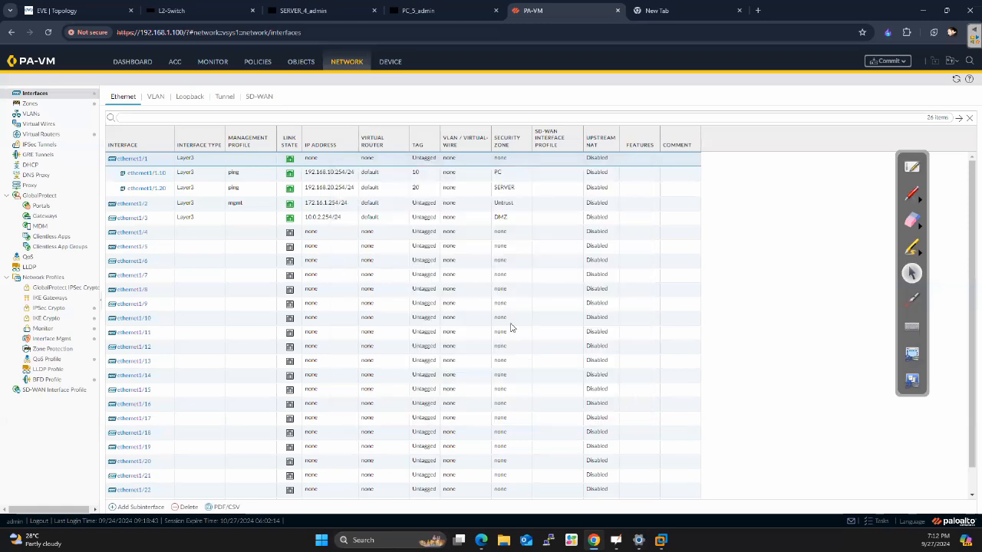
Switch to the PC_5_admin console and unlock its Ubuntu desktop with the account password
{"action": "left_click", "coordinate": [313, 13]}
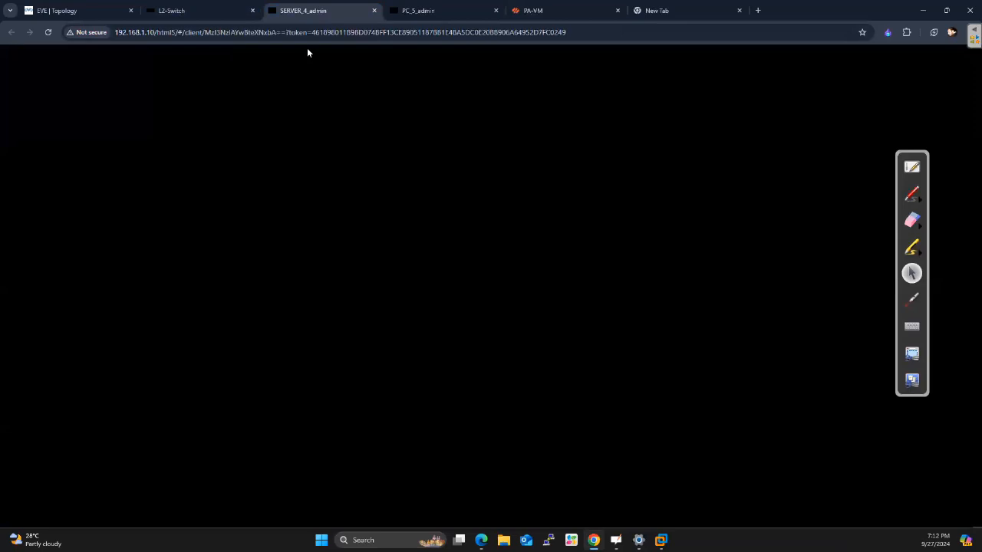
{"action": "left_click", "coordinate": [414, 11]}
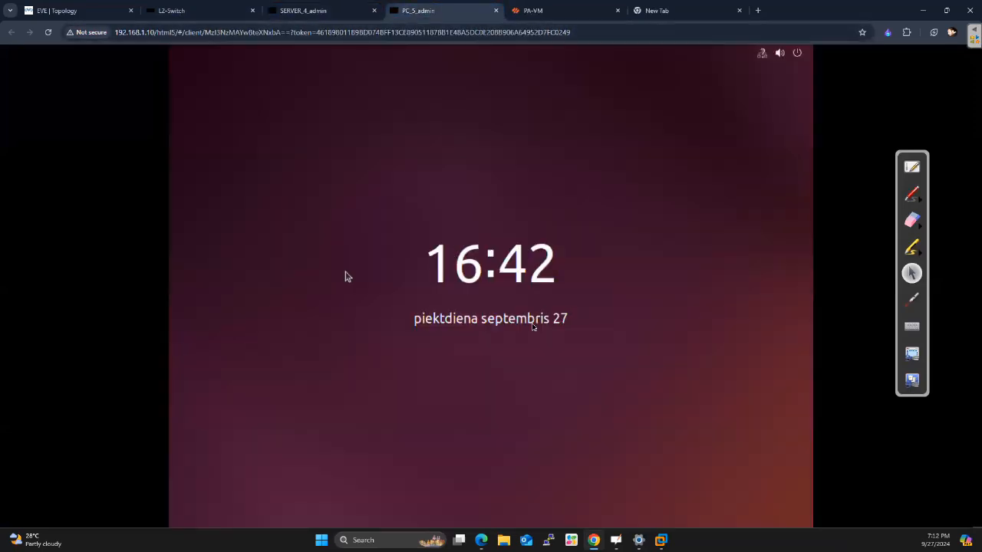
{"action": "left_click", "coordinate": [493, 286]}
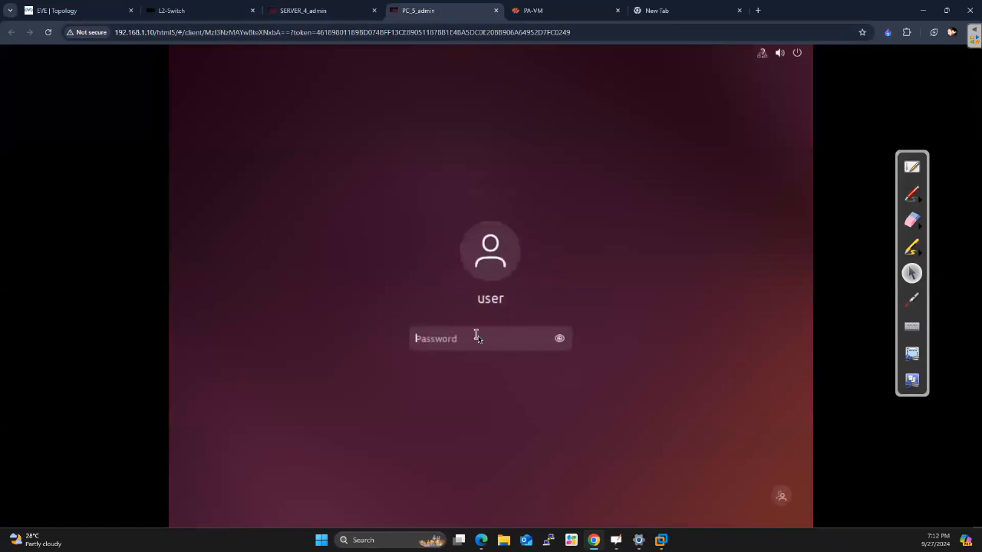
{"action": "key", "text": "Caps_Lock"}
{"action": "type", "text": "●●●●●●●●"}
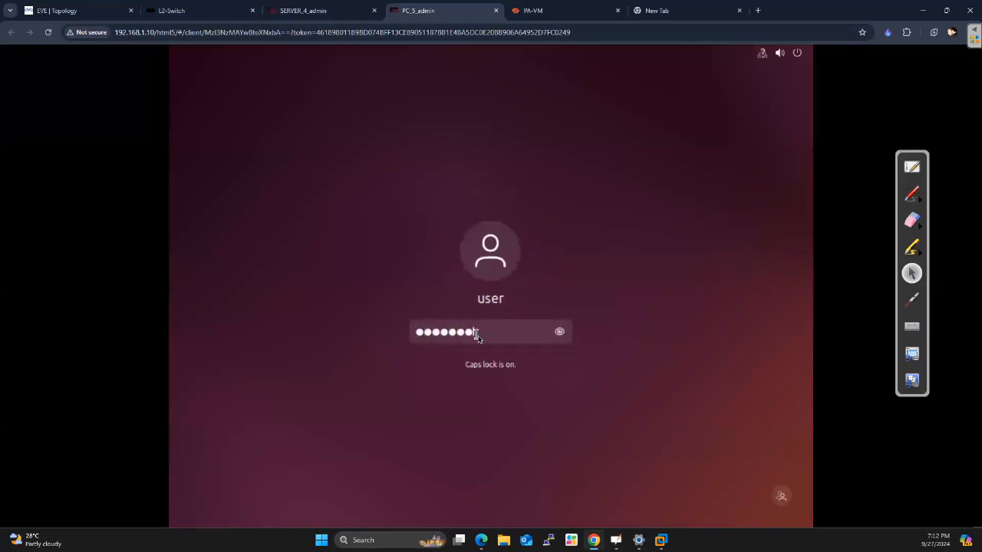
{"action": "key", "text": "Return"}
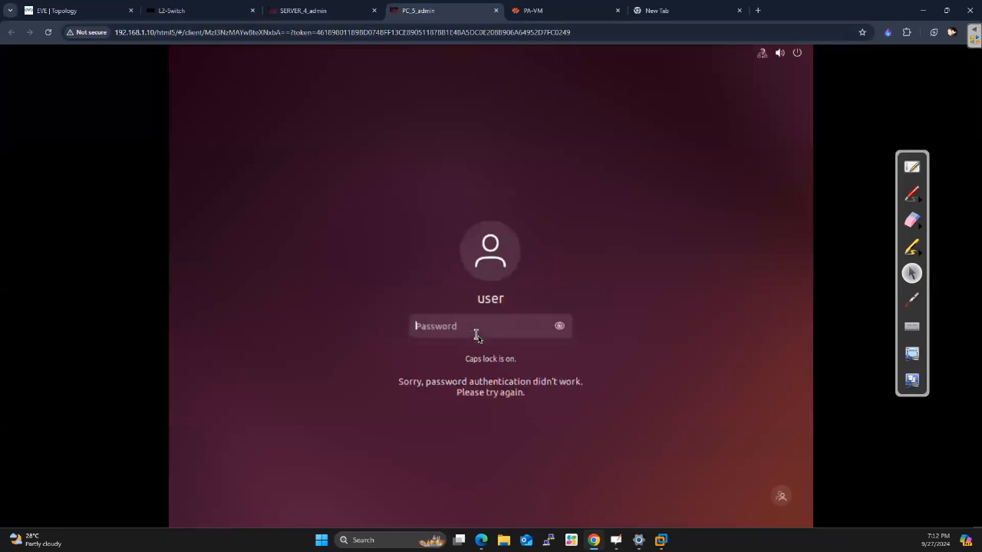
{"action": "key", "text": "Caps_Lock"}
{"action": "type", "text": "●●●●●●●●"}
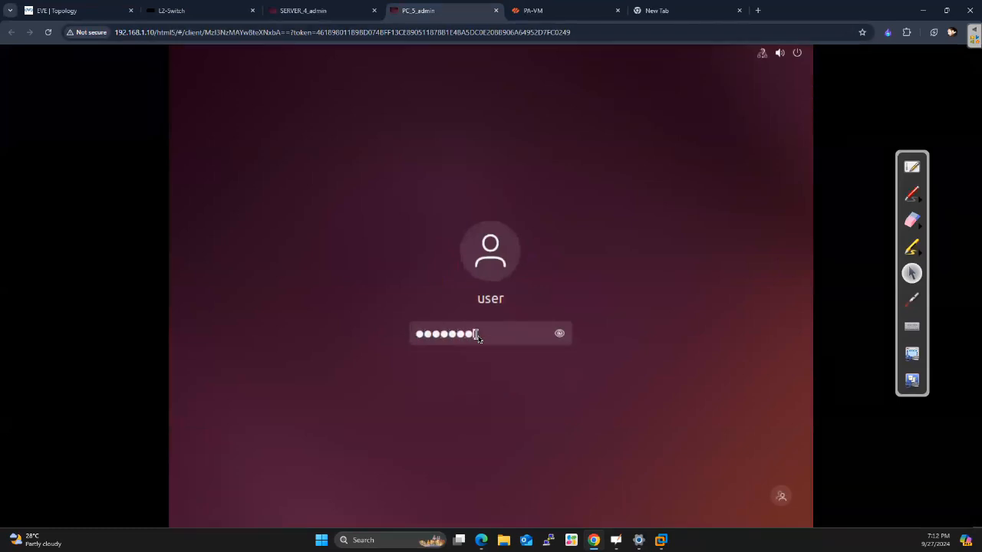
{"action": "key", "text": "Return"}
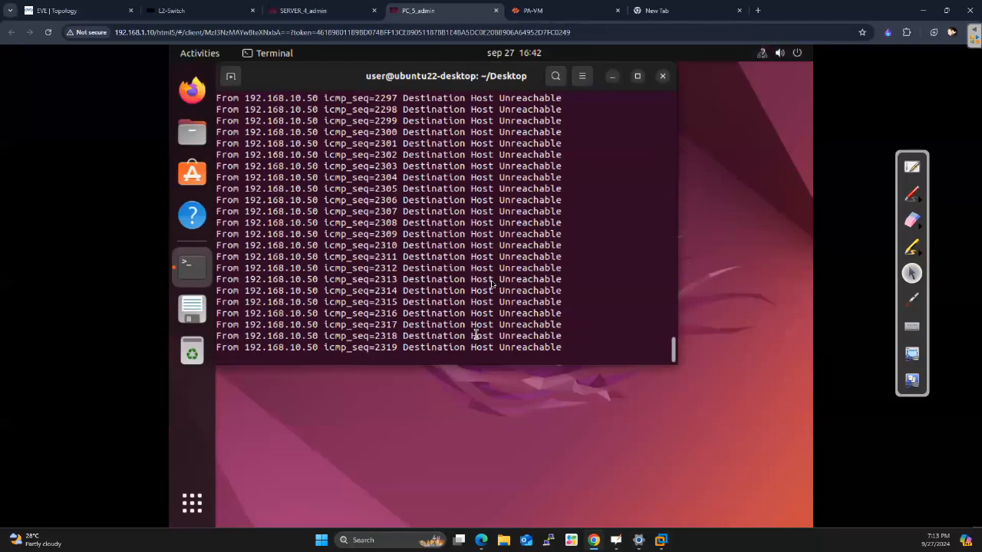
Stop the running ping to 192.168.20.50 in the PC's terminal and get fresh prompt lines
{"action": "type", "text": "c"}
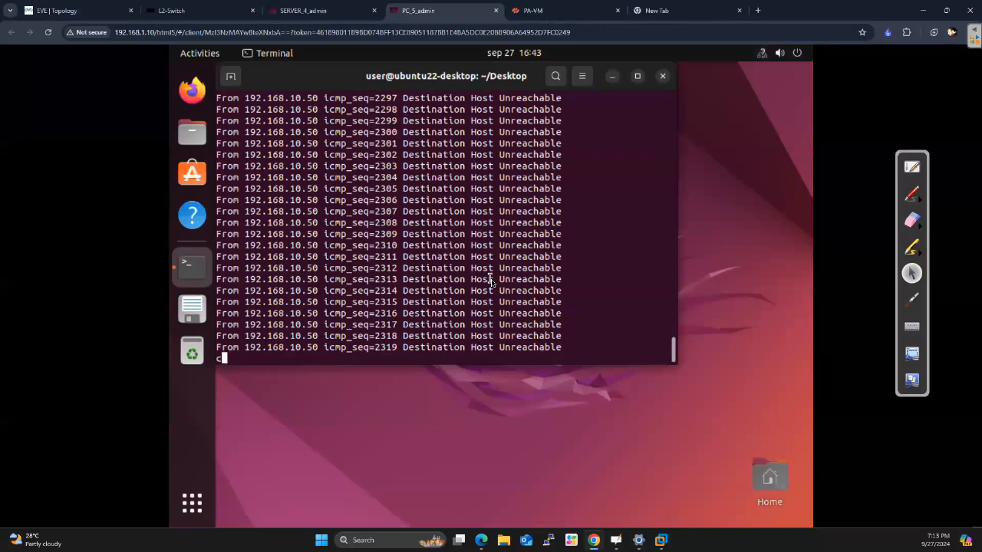
{"action": "key", "text": "ctrl+c"}
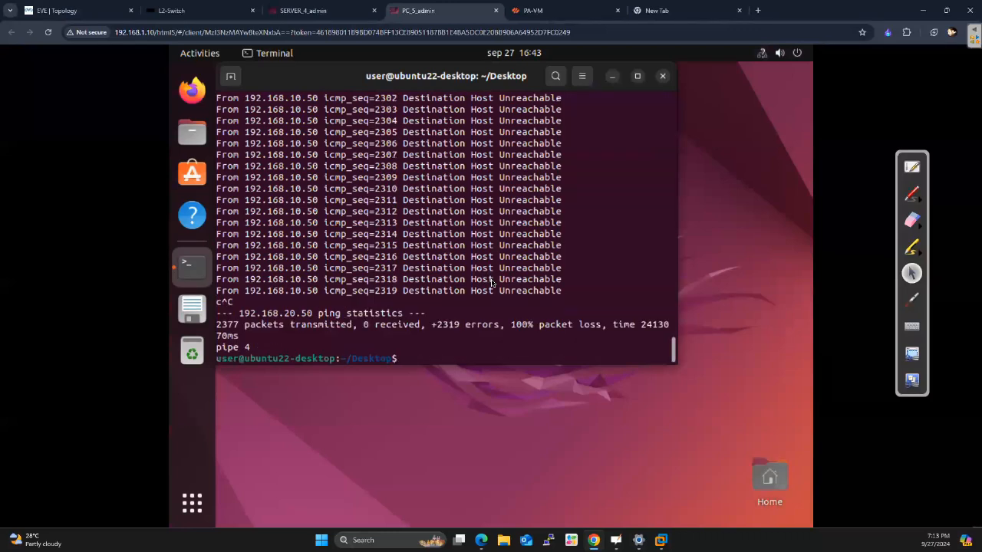
{"action": "key", "text": "Return"}
{"action": "key", "text": "Return"}
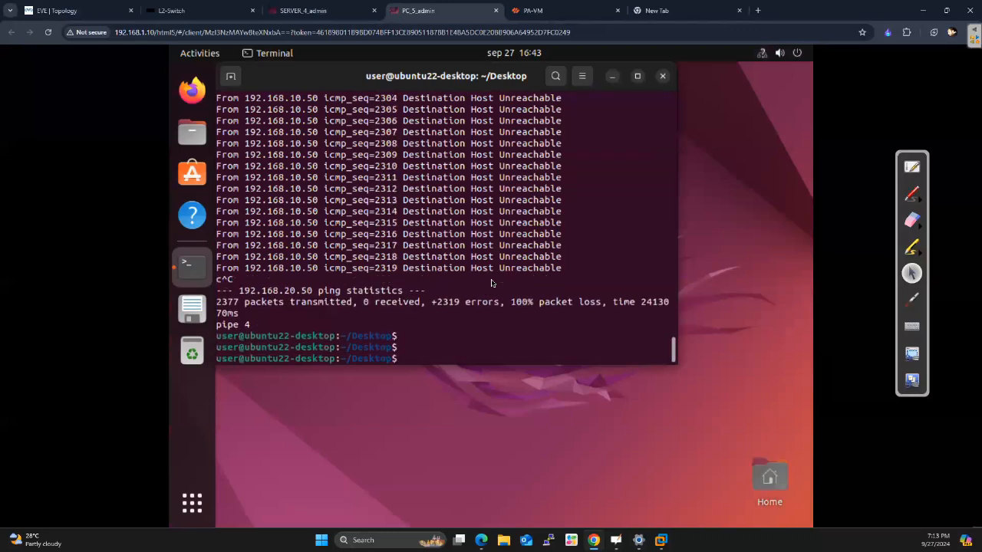
Test the PC's gateway with ping 192.168.10.254, stopping it after a few replies
{"action": "type", "text": "ping 192.168.10.254"}
{"action": "key", "text": "Return"}
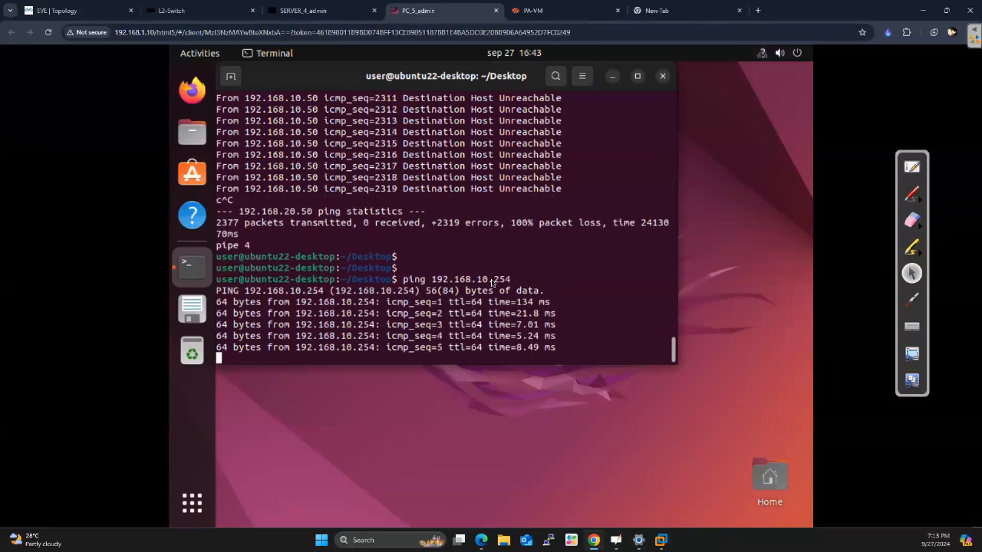
{"action": "key", "text": "ctrl+c"}
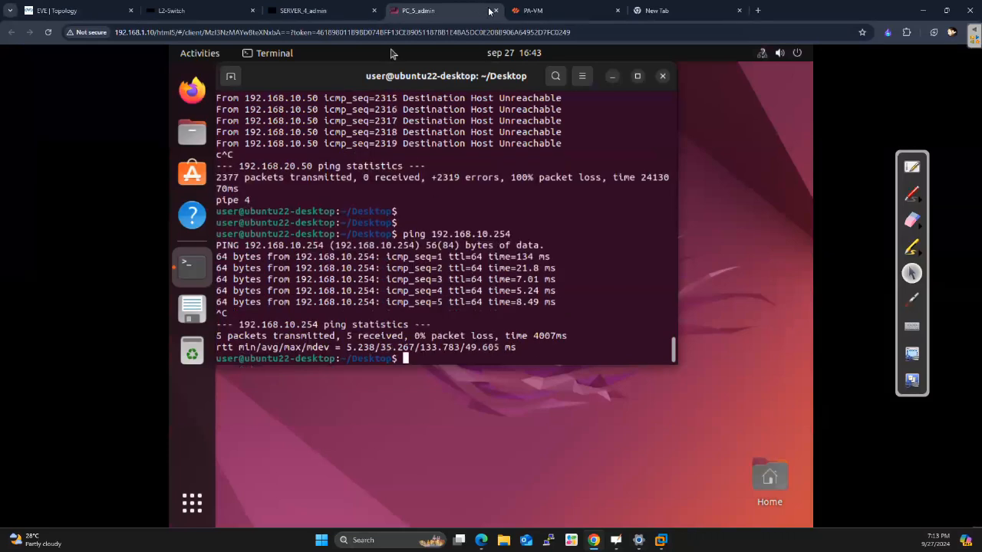
Switch to the SERVER_4_admin console and unlock its Ubuntu desktop with the account password
{"action": "left_click", "coordinate": [335, 15]}
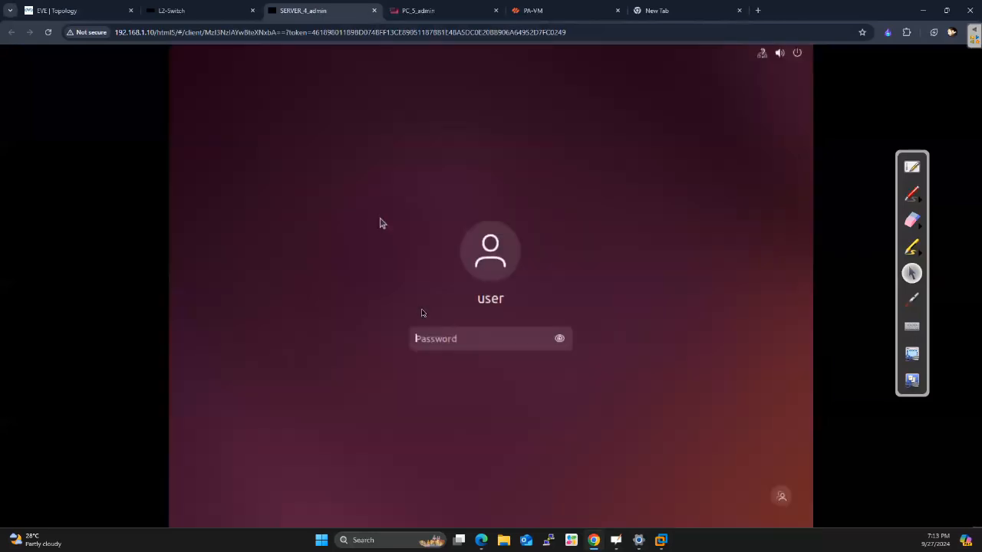
{"action": "type", "text": "●●●●●●●"}
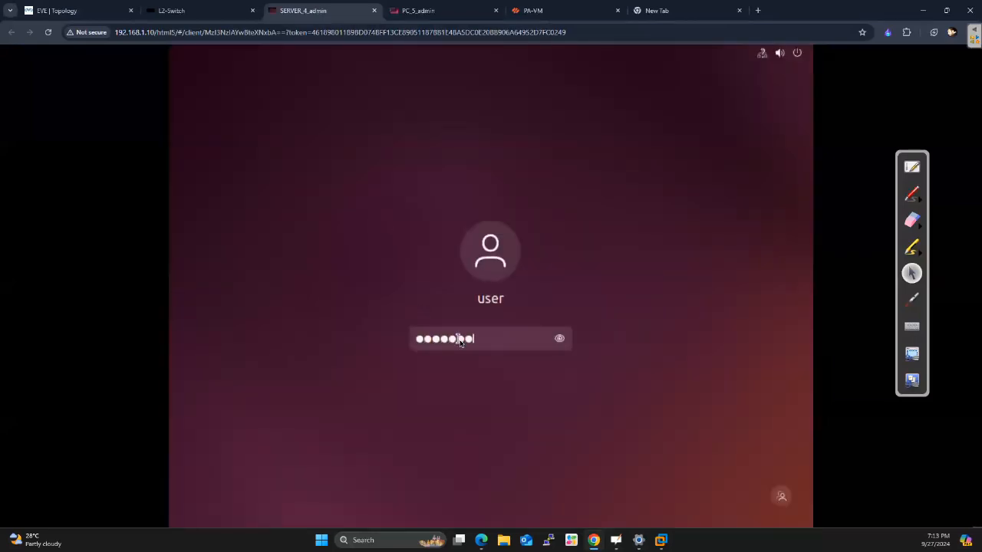
{"action": "key", "text": "Return"}
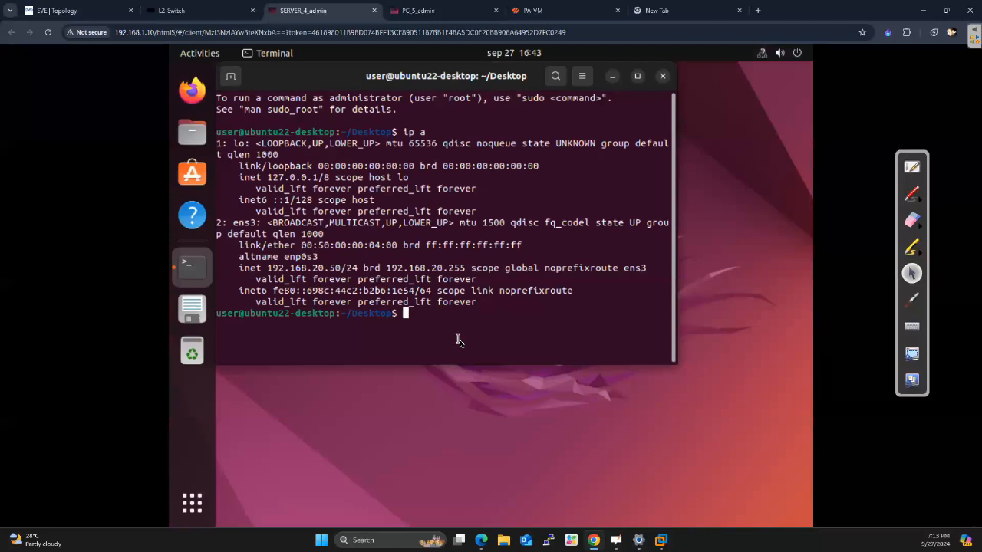
Clear the server's terminal screen and add blank prompt lines
{"action": "key", "text": "ctrl+l"}
{"action": "key", "text": "Return"}
{"action": "key", "text": "Return"}
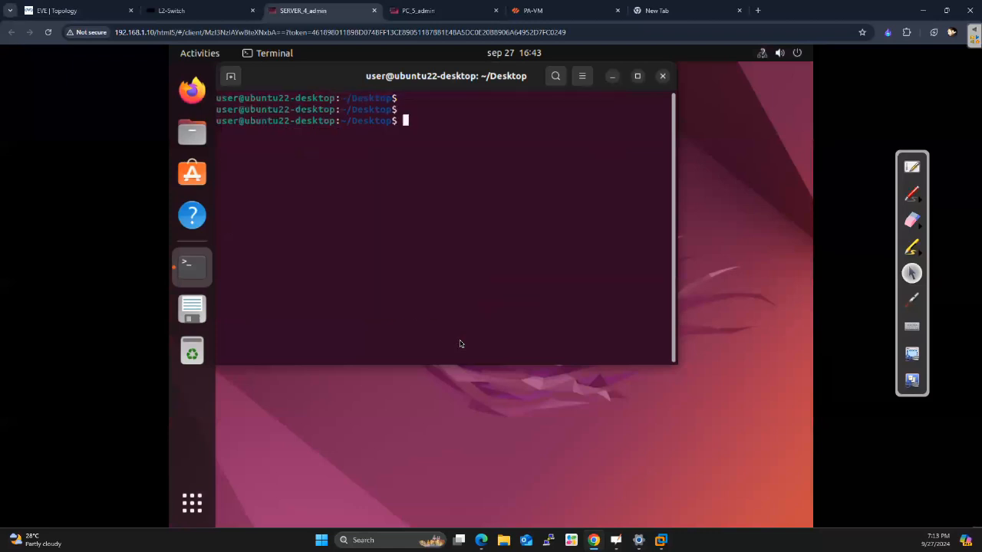
Test the server's gateway with ping 192.168.20.254, stop it after a few replies, and restart the same ping
{"action": "type", "text": "pi"}
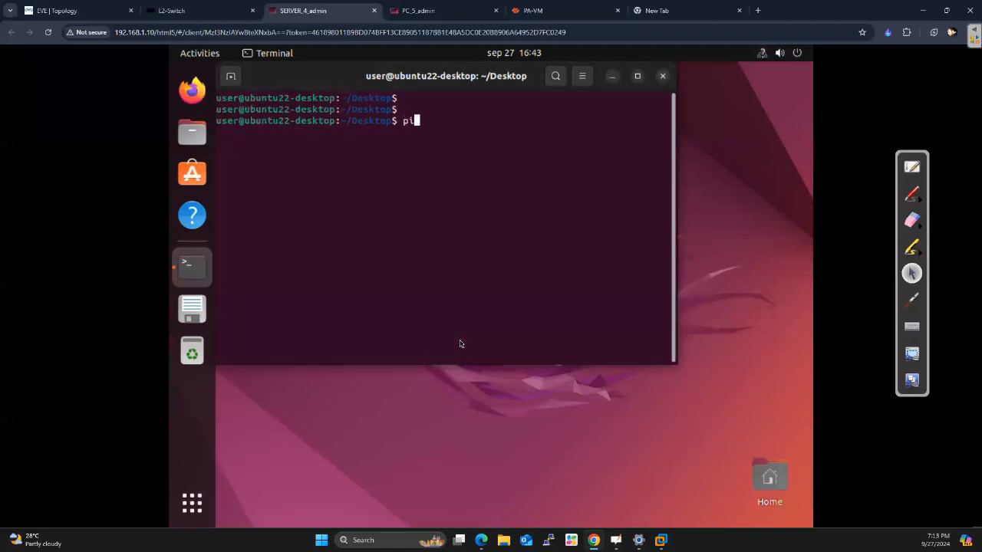
{"action": "type", "text": "ng 192.168.20.254"}
{"action": "key", "text": "Return"}
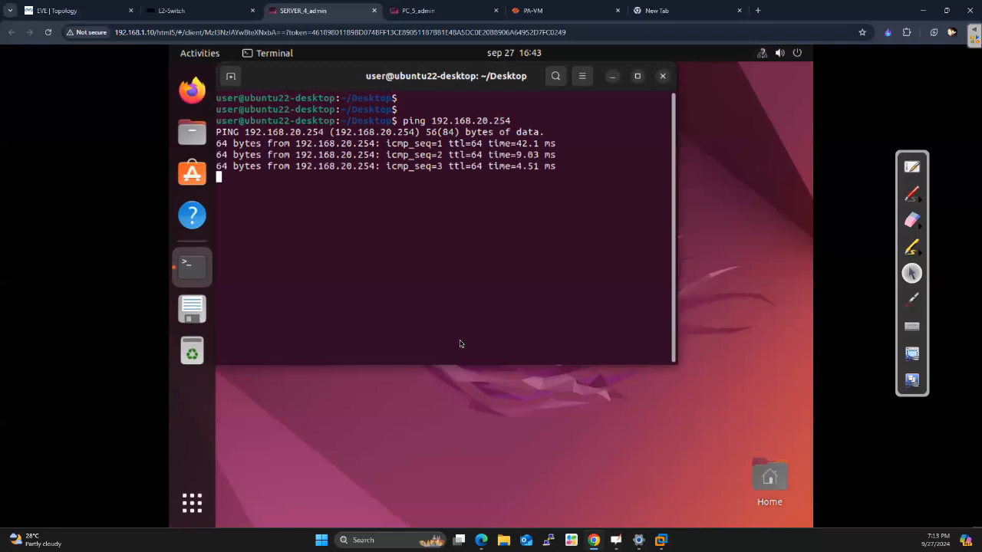
{"action": "key", "text": "ctrl+c"}
{"action": "key", "text": "Up"}
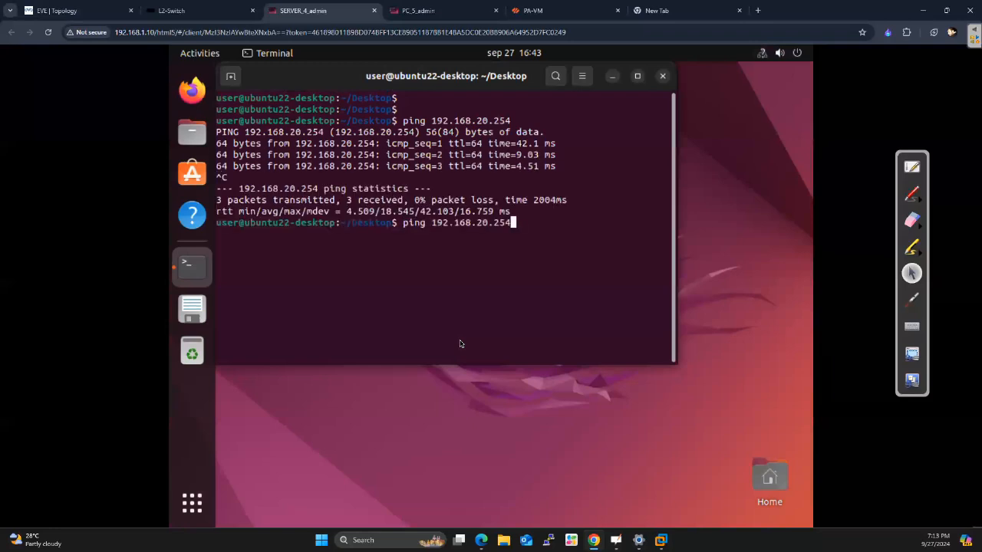
{"action": "key", "text": "Return"}
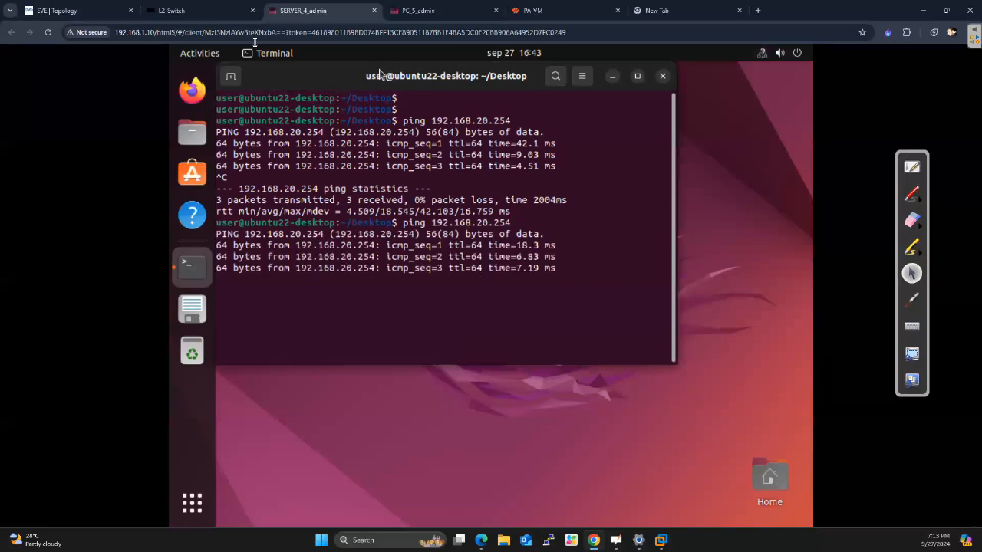
Switch to the EVE topology, try to capture packets on the PaloAlto node's eth1/1 interface, and reopen the node's options
{"action": "left_click", "coordinate": [79, 17]}
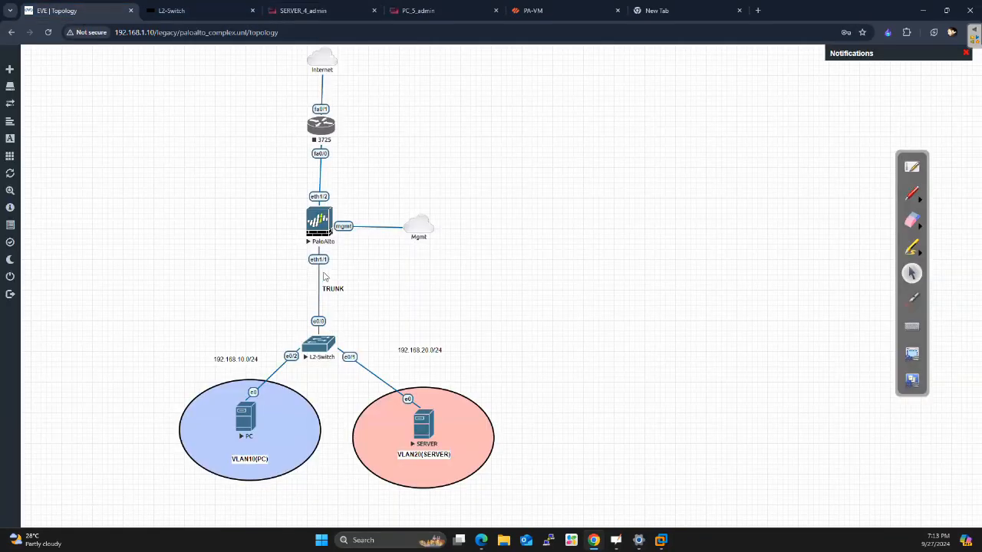
{"action": "right_click", "coordinate": [322, 239]}
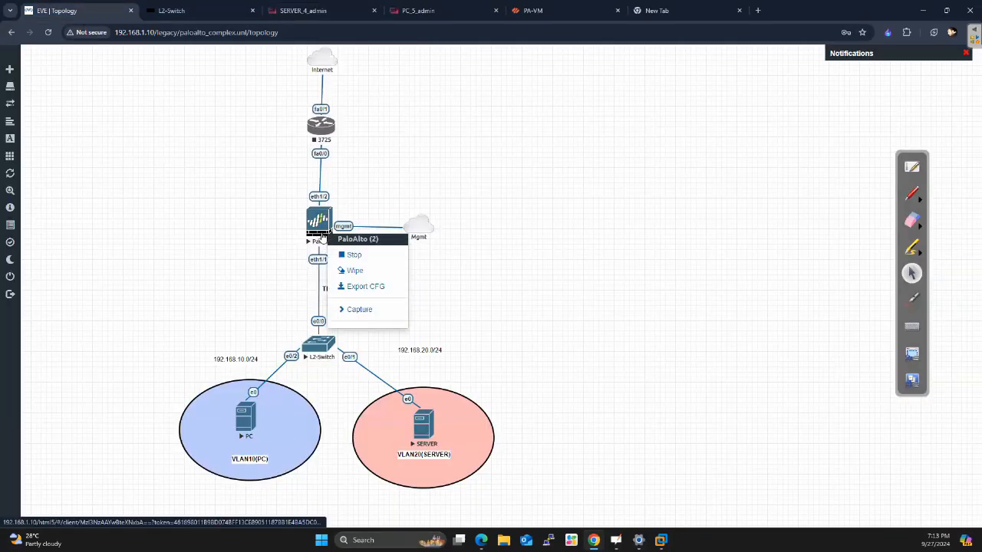
{"action": "mouse_move", "coordinate": [354, 313]}
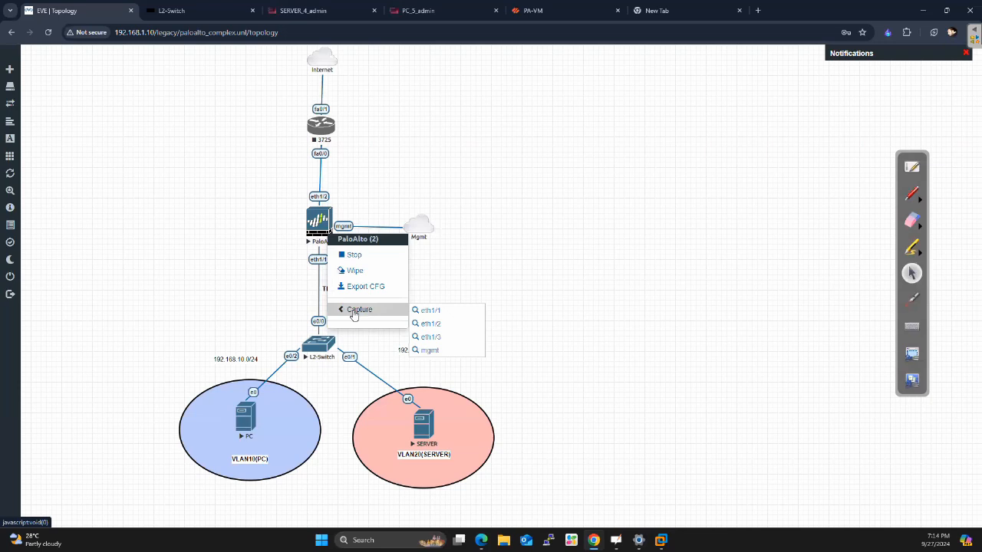
{"action": "left_click", "coordinate": [423, 310]}
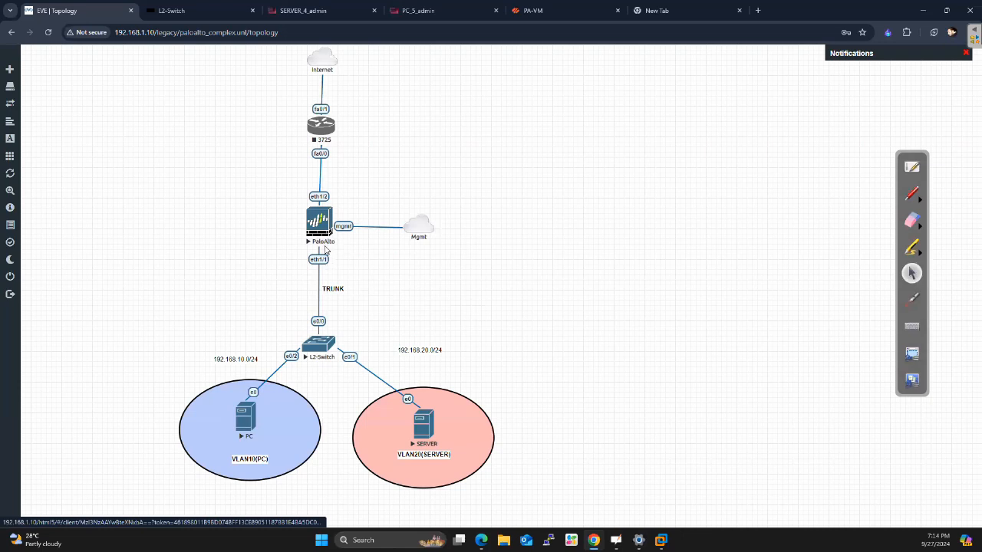
{"action": "key", "text": "alt+Tab"}
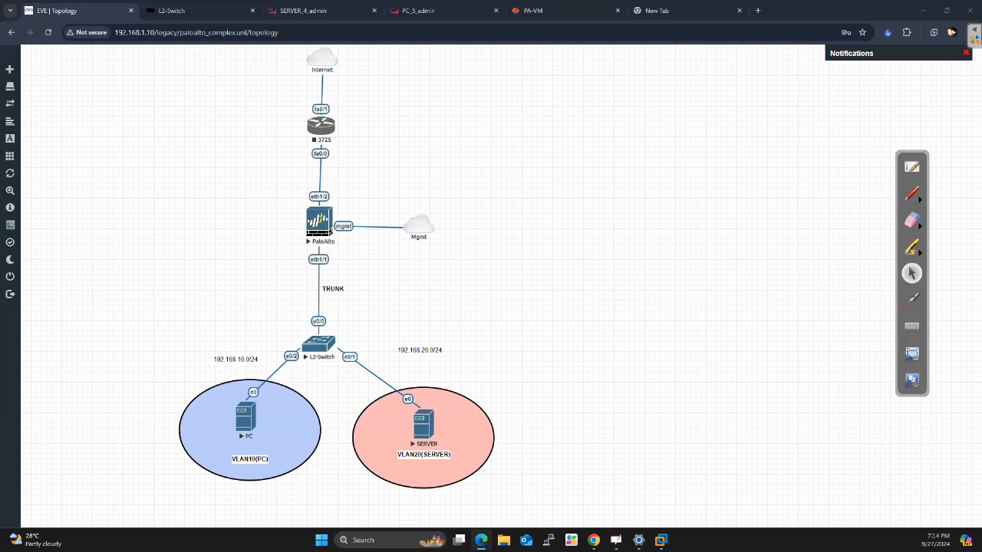
{"action": "right_click", "coordinate": [315, 235]}
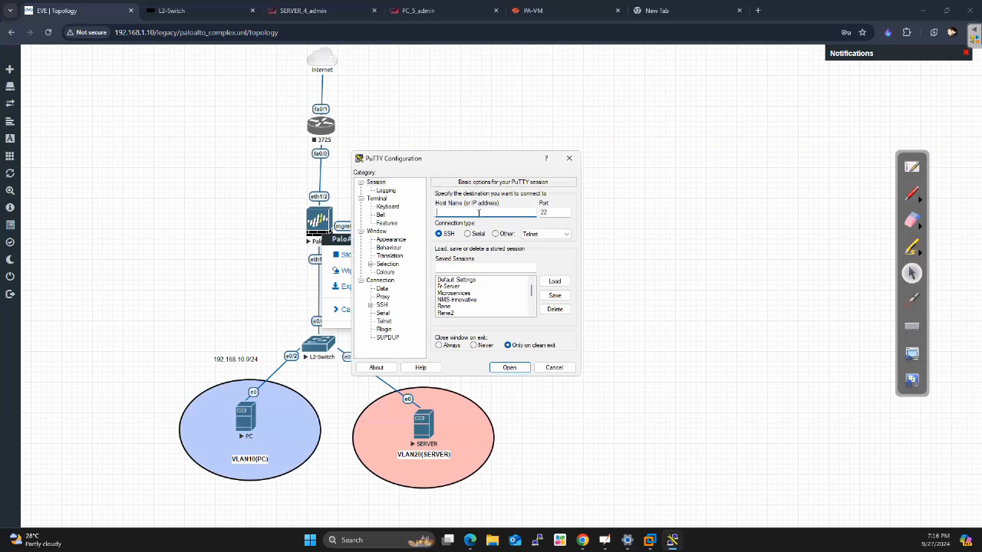
Load the saved eveng session in PuTTY, connect over SSH, and log in as root with the account password
{"action": "scroll", "coordinate": [472, 295], "scroll_direction": "down", "scroll_amount": 3}
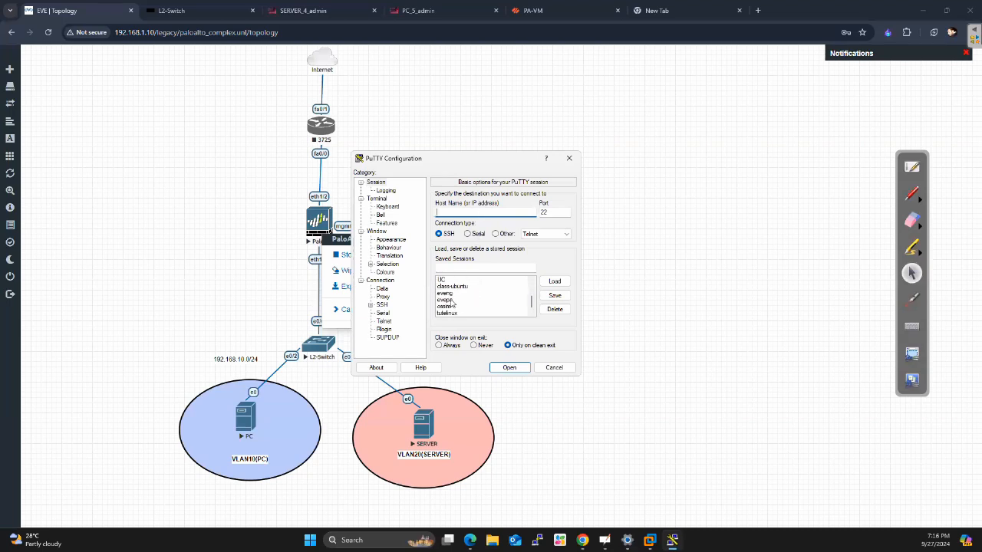
{"action": "left_click", "coordinate": [451, 294]}
{"action": "left_click", "coordinate": [555, 280]}
{"action": "left_click", "coordinate": [509, 368]}
{"action": "type", "text": "root"}
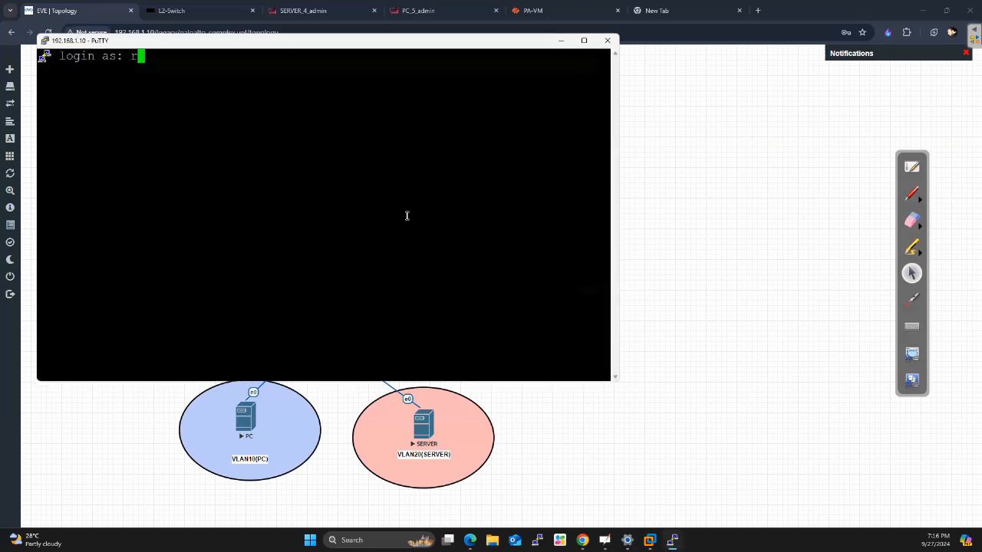
{"action": "key", "text": "Return"}
{"action": "key", "text": "Return"}
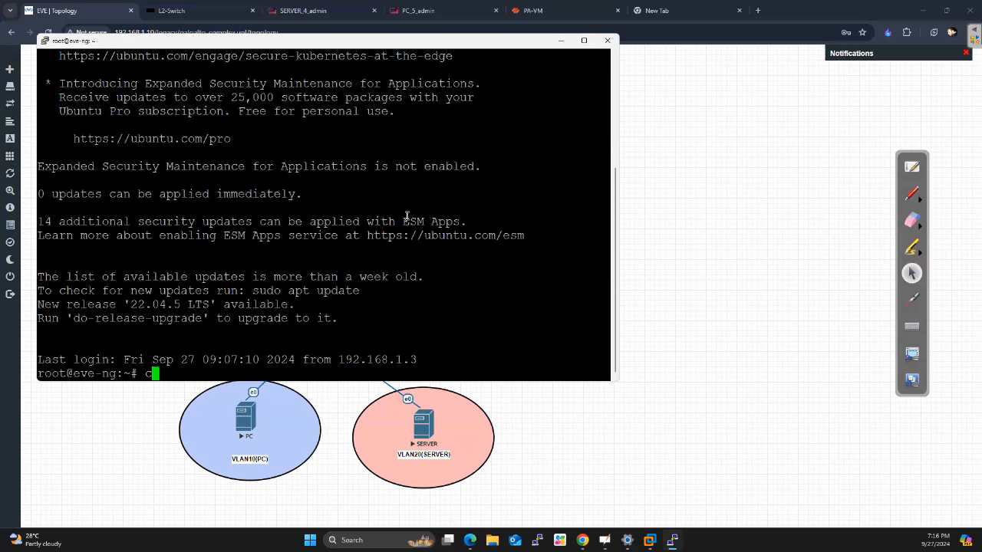
Clear the EVE-NG shell's screen and add blank prompt lines
{"action": "type", "text": "clear"}
{"action": "key", "text": "Return"}
{"action": "key", "text": "Return"}
{"action": "key", "text": "Return"}
{"action": "key", "text": "Return"}
{"action": "key", "text": "Return"}
{"action": "key", "text": "Return"}
{"action": "key", "text": "Return"}
{"action": "key", "text": "Return"}
{"action": "key", "text": "Return"}
Search the whole EVE-NG file system by name for wireshark_wrapper.bat, sending errors to /dev/null
{"action": "type", "text": "find "}
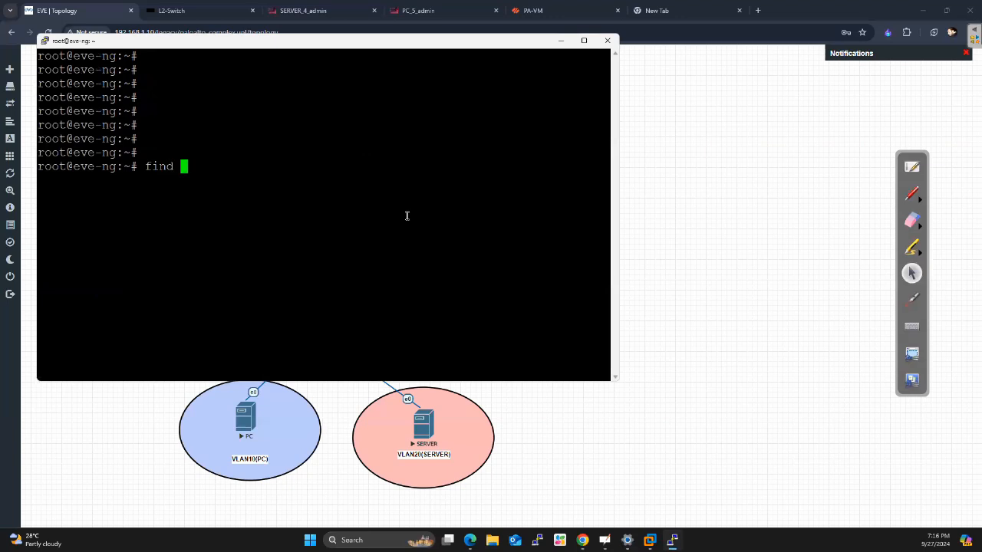
{"action": "type", "text": "/ -name wireshark"}
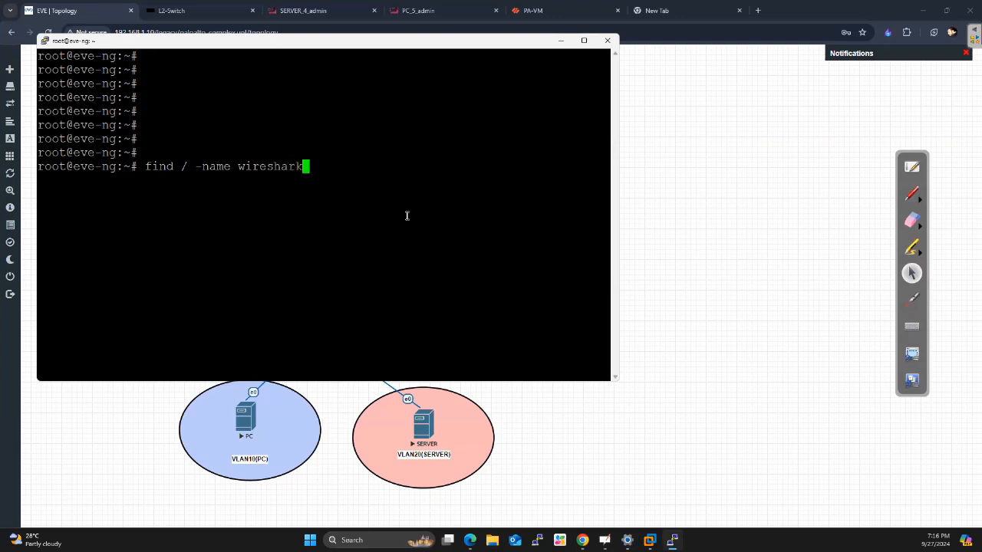
{"action": "type", "text": "_wrapper.bat "}
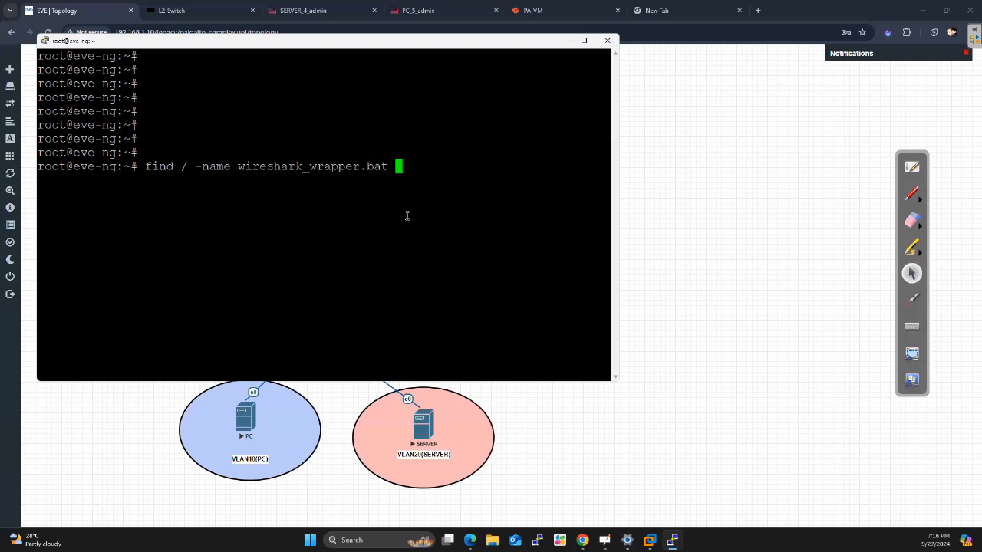
{"action": "type", "text": "2> /dev/null"}
{"action": "key", "text": "Return"}
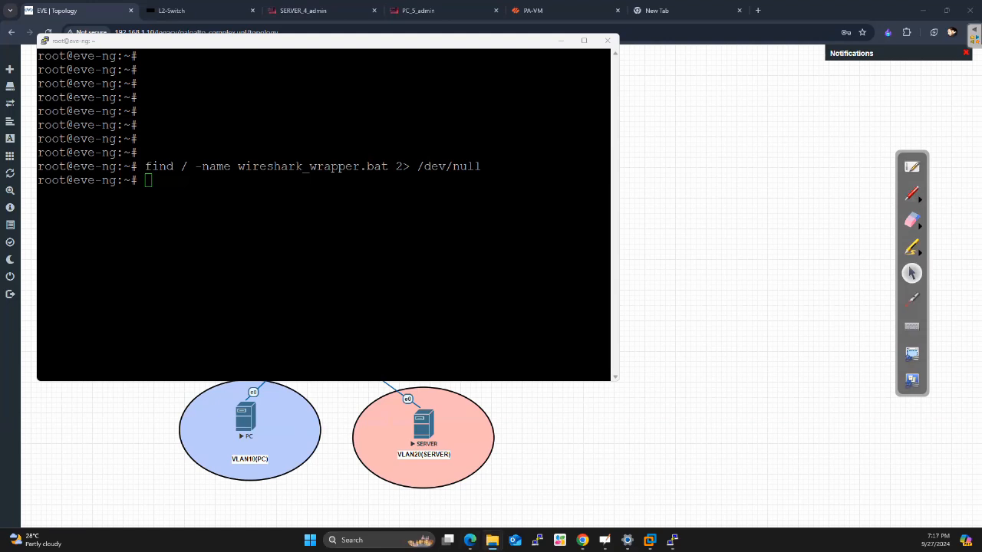
{"action": "key", "text": "super+e"}
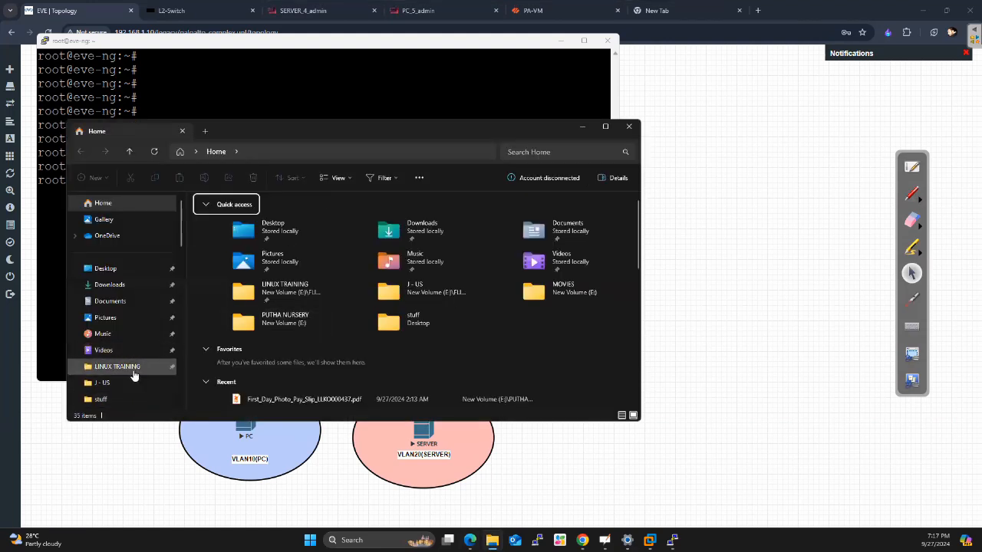
{"action": "scroll", "coordinate": [134, 376], "scroll_direction": "down", "scroll_amount": 4}
{"action": "scroll", "coordinate": [134, 290], "scroll_direction": "down", "scroll_amount": 5}
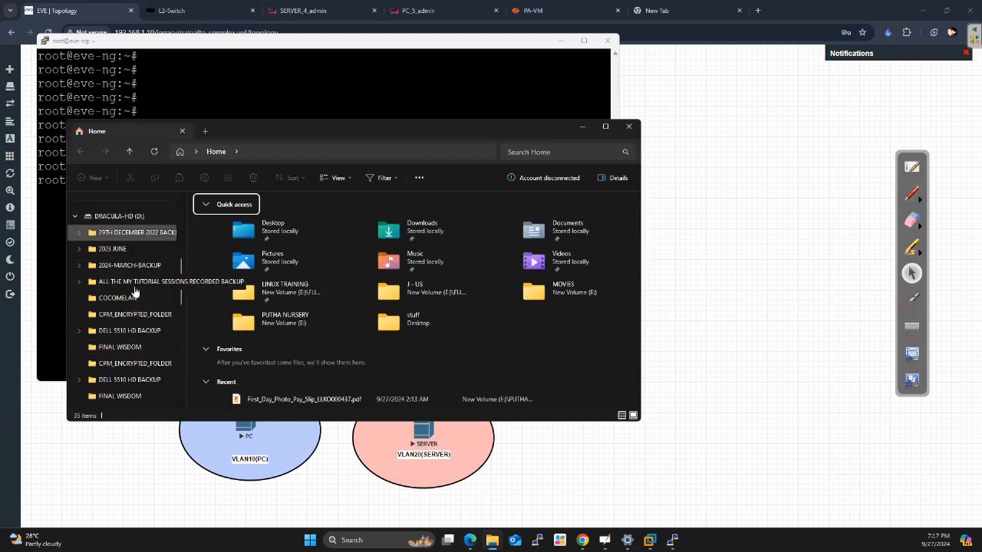
{"action": "scroll", "coordinate": [135, 290], "scroll_direction": "down", "scroll_amount": 3}
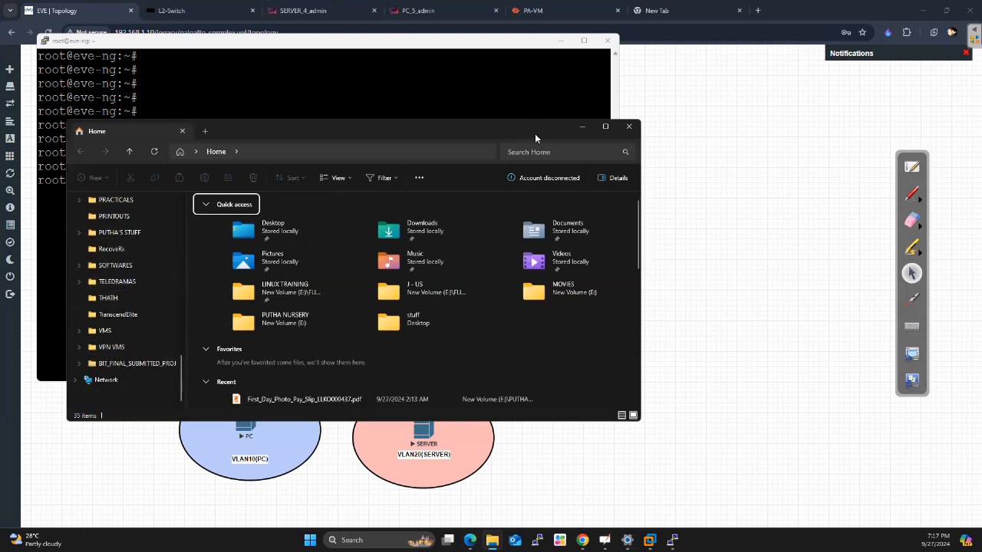
{"action": "double_click", "coordinate": [280, 227]}
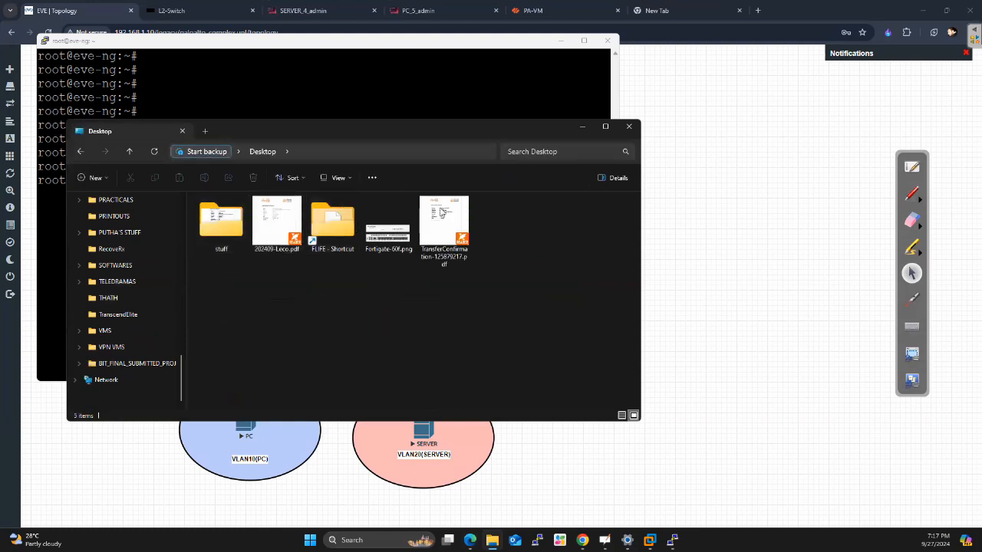
{"action": "left_click", "coordinate": [629, 127]}
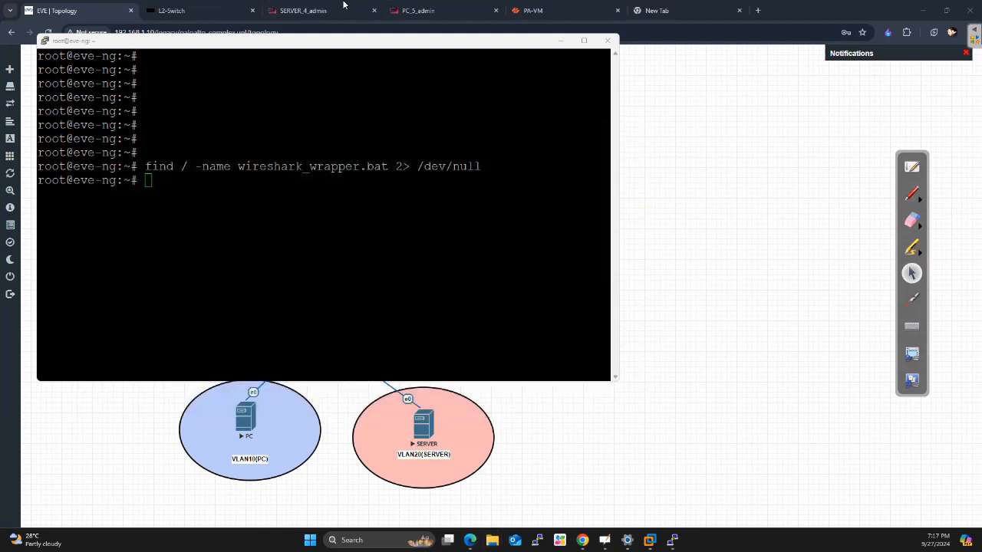
{"action": "left_click", "coordinate": [82, 56]}
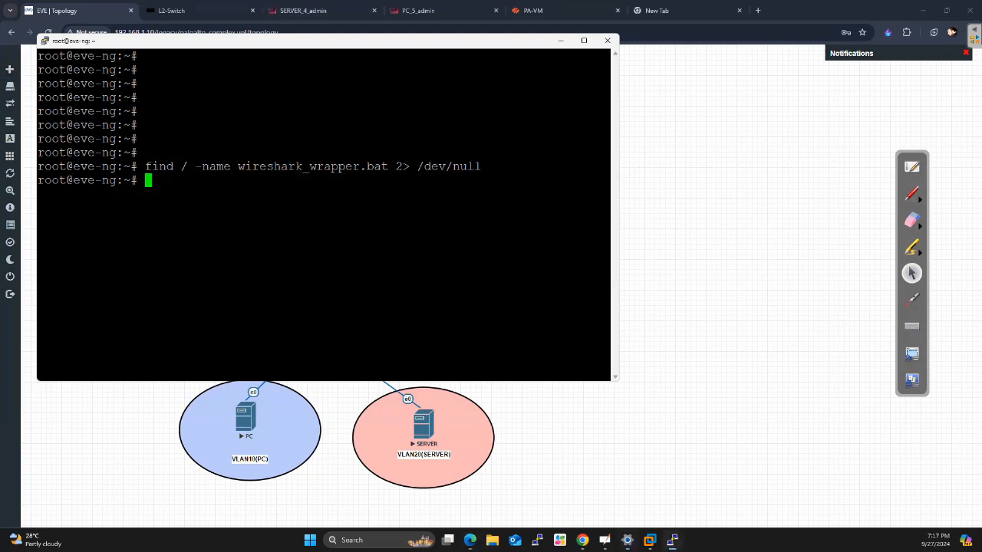
Switch to File Explorer and open the EVEN-NG folder inside VM\OSPF EVENG on New Volume (E:)
{"action": "key", "text": "super+e"}
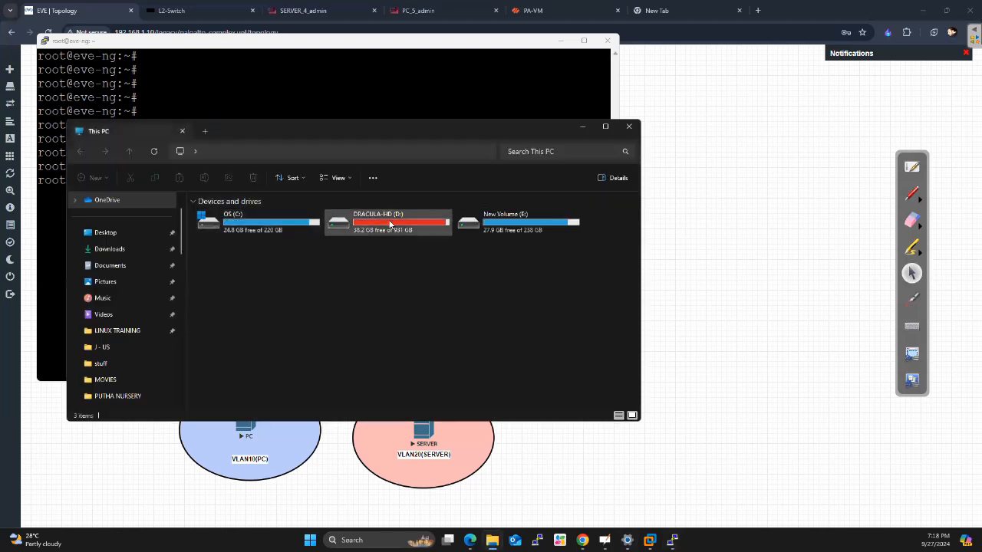
{"action": "left_click", "coordinate": [494, 226]}
{"action": "double_click", "coordinate": [495, 226]}
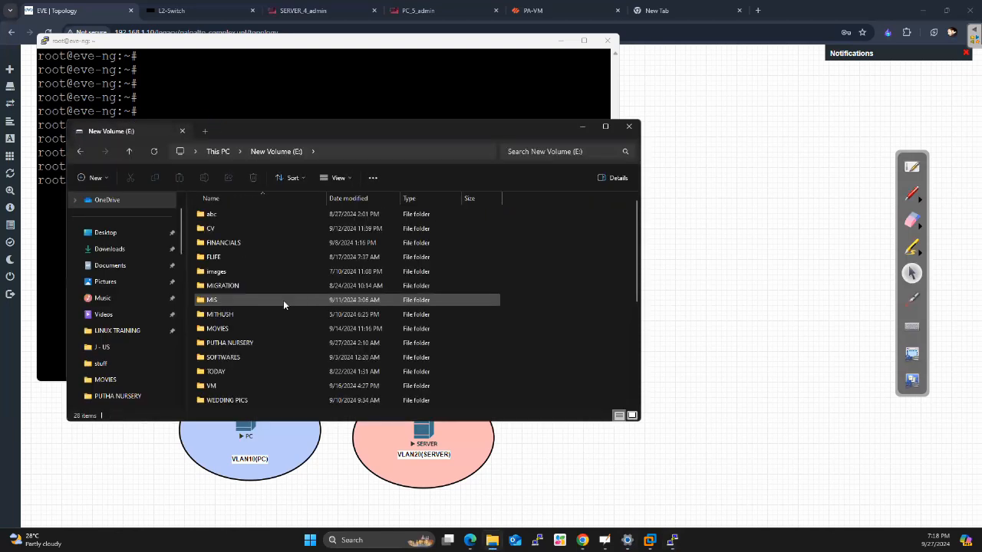
{"action": "double_click", "coordinate": [209, 391]}
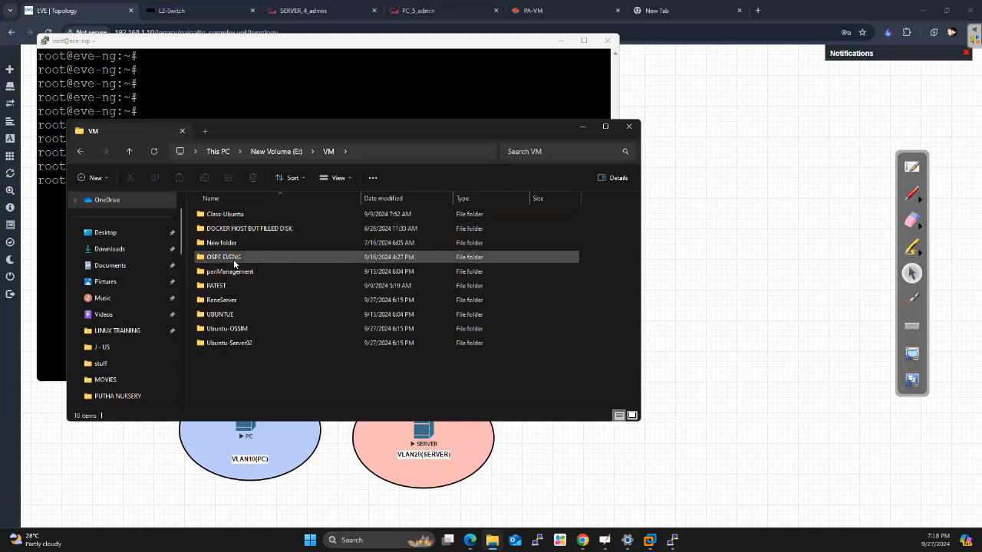
{"action": "mouse_move", "coordinate": [234, 264]}
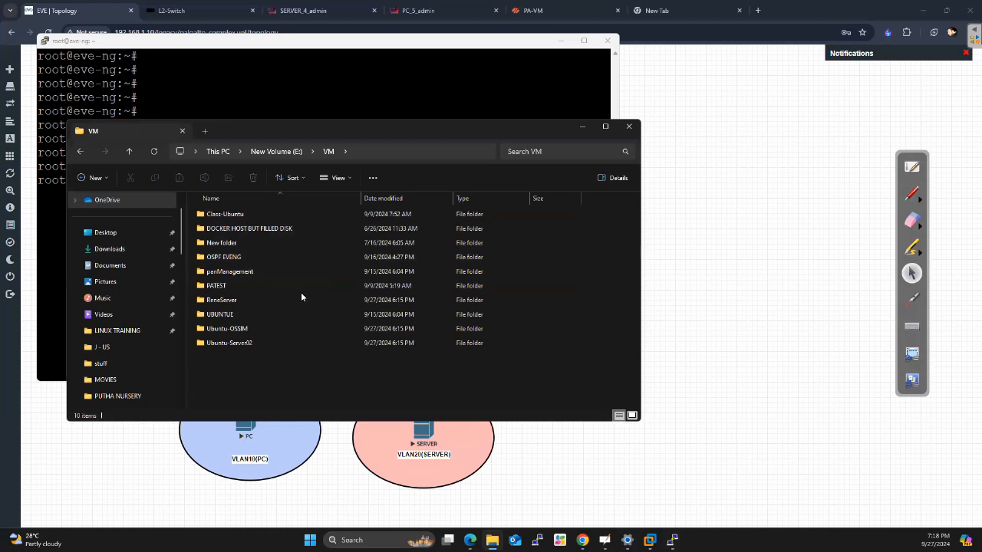
{"action": "left_click", "coordinate": [240, 257]}
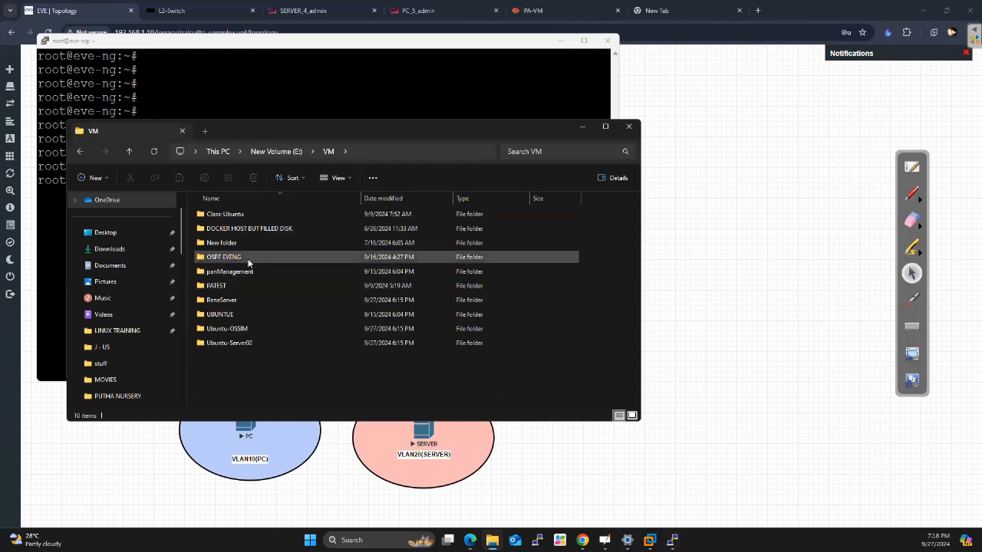
{"action": "double_click", "coordinate": [239, 257]}
{"action": "double_click", "coordinate": [222, 215]}
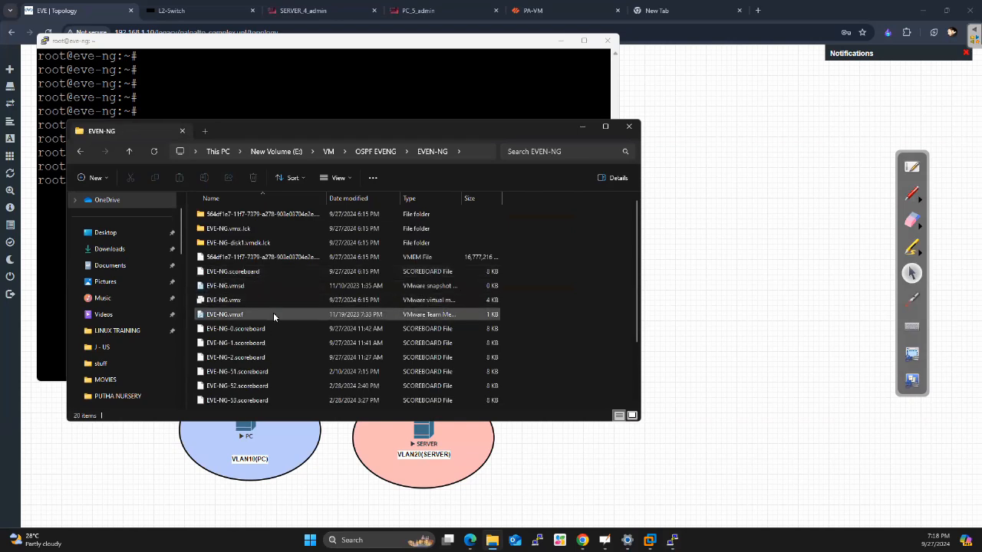
Toggle the display of hidden items in the EVEN-NG folder and look through its files
{"action": "scroll", "coordinate": [273, 313], "scroll_direction": "down", "scroll_amount": 2}
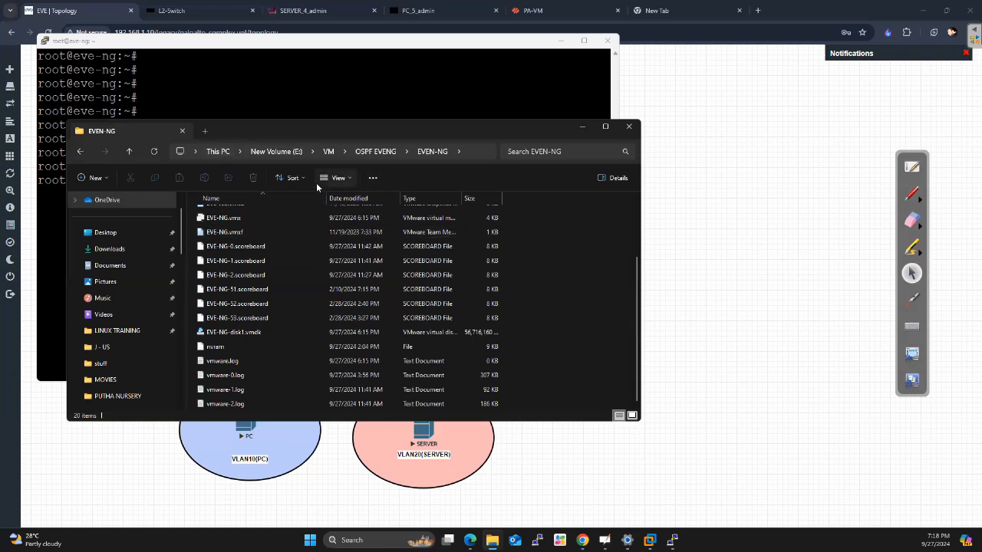
{"action": "left_click", "coordinate": [352, 180]}
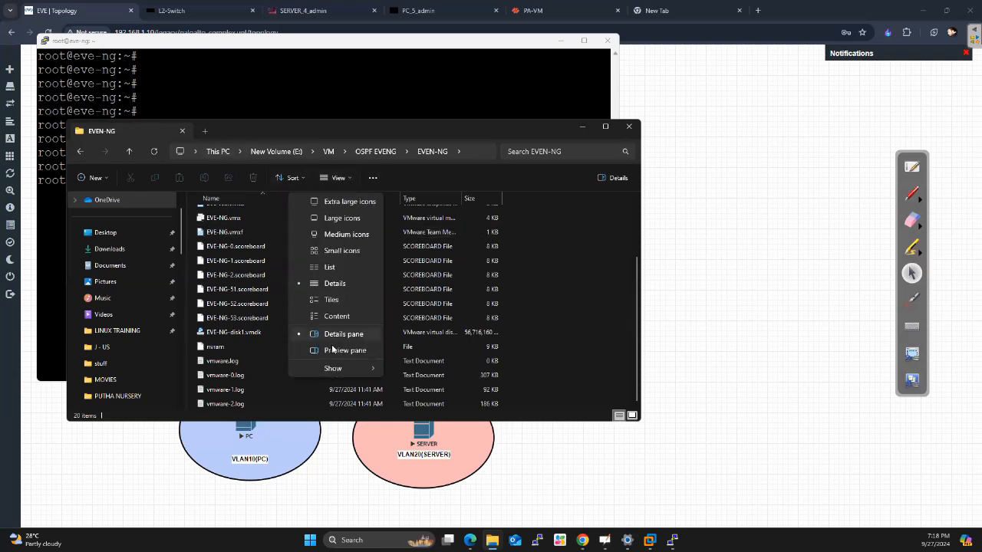
{"action": "mouse_move", "coordinate": [333, 369]}
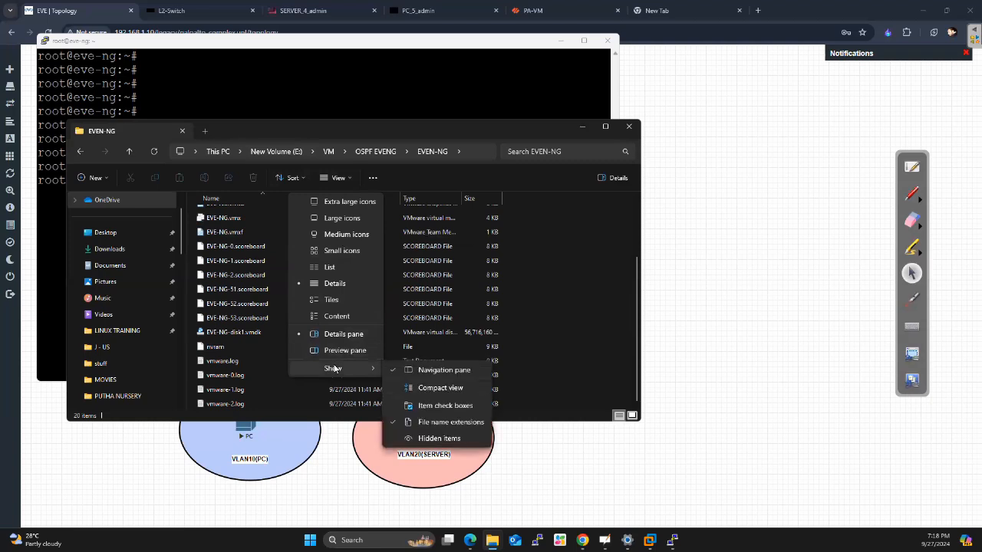
{"action": "left_click", "coordinate": [431, 440]}
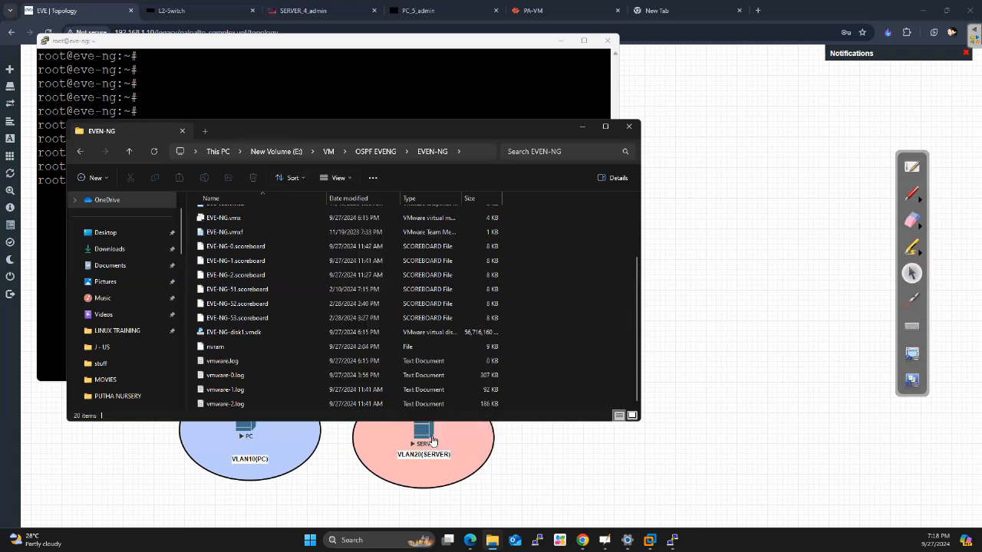
{"action": "scroll", "coordinate": [538, 357], "scroll_direction": "up", "scroll_amount": 2}
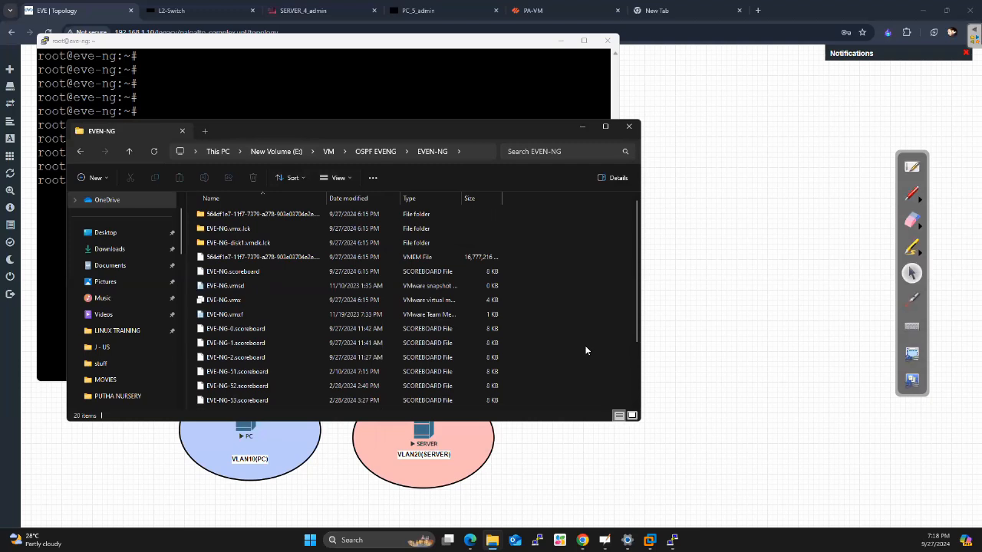
{"action": "scroll", "coordinate": [585, 351], "scroll_direction": "down", "scroll_amount": 2}
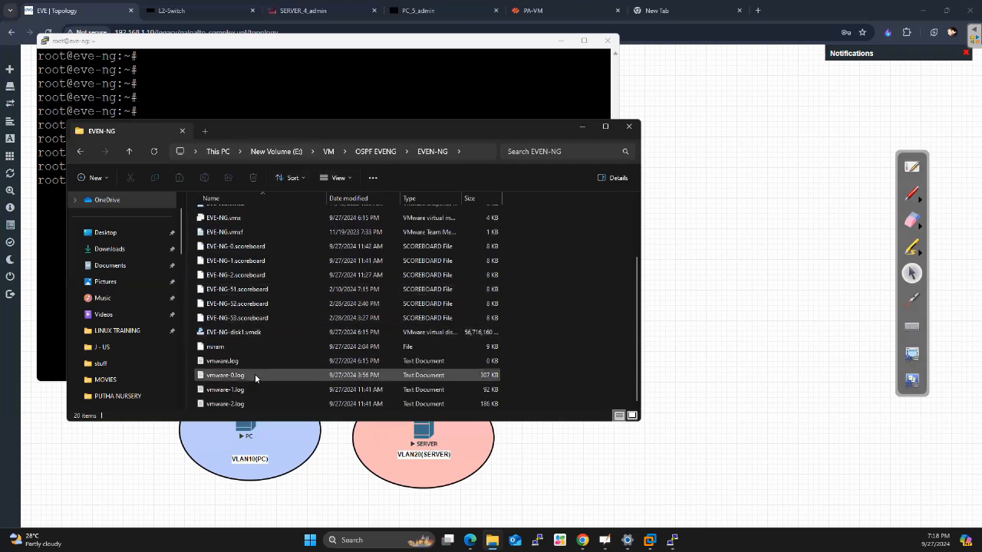
Look through the EVEN-NG folder and the LINUX TRAINING and BARBADOS folders in File Explorer, and close the window
{"action": "scroll", "coordinate": [254, 376], "scroll_direction": "up", "scroll_amount": 2}
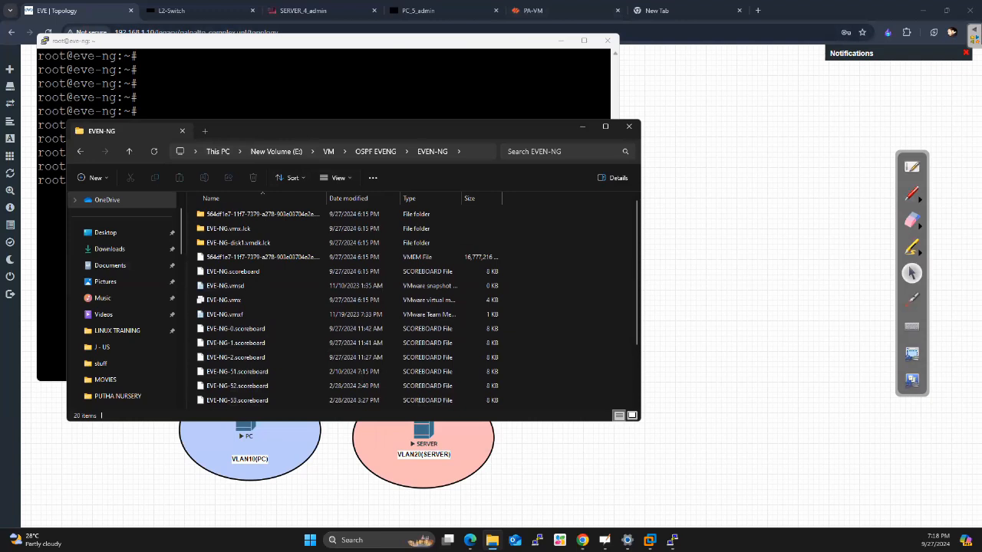
{"action": "left_click", "coordinate": [828, 11]}
{"action": "left_click", "coordinate": [470, 540]}
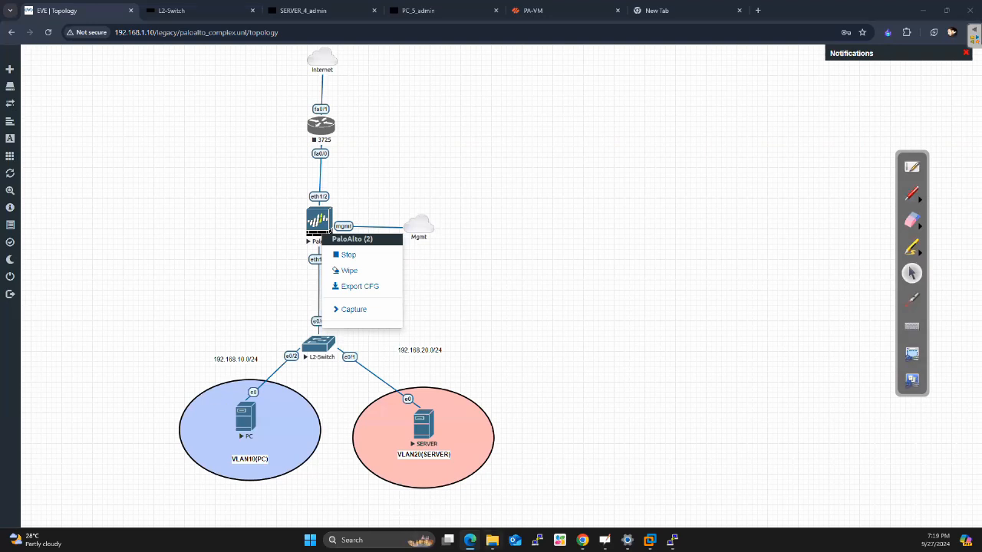
{"action": "left_click", "coordinate": [491, 539]}
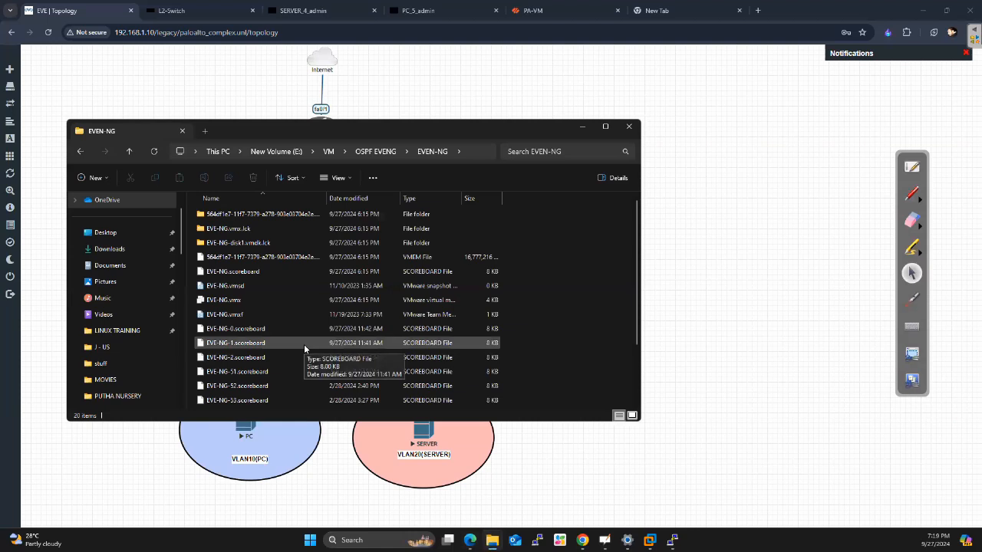
{"action": "scroll", "coordinate": [304, 348], "scroll_direction": "down", "scroll_amount": 2}
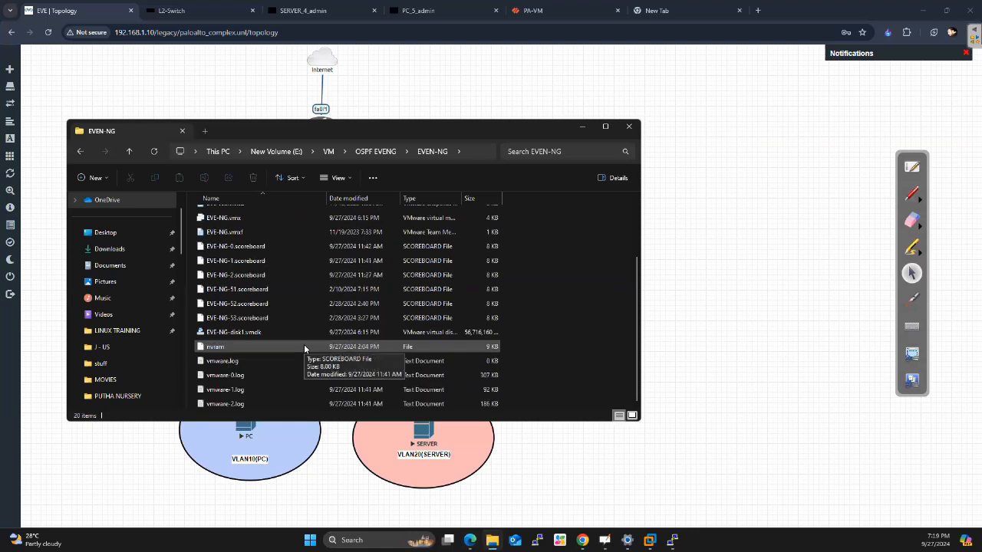
{"action": "scroll", "coordinate": [304, 349], "scroll_direction": "up", "scroll_amount": 2}
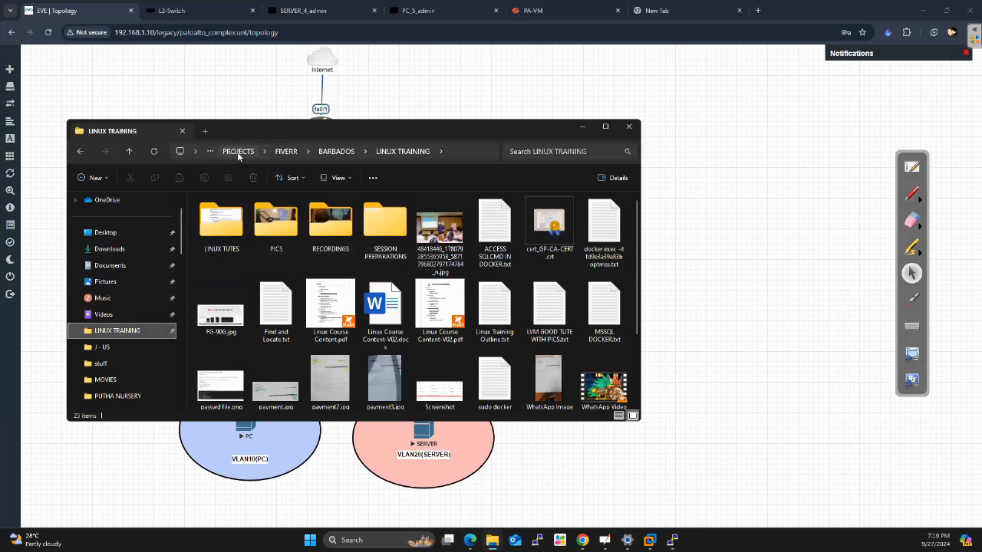
{"action": "left_click", "coordinate": [128, 151]}
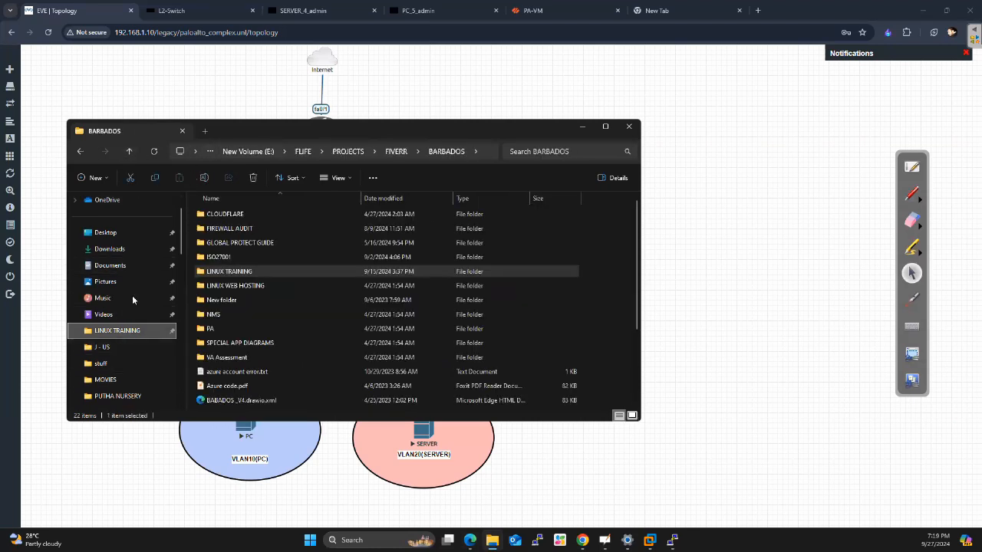
{"action": "left_click", "coordinate": [631, 127]}
{"action": "left_click", "coordinate": [581, 274]}
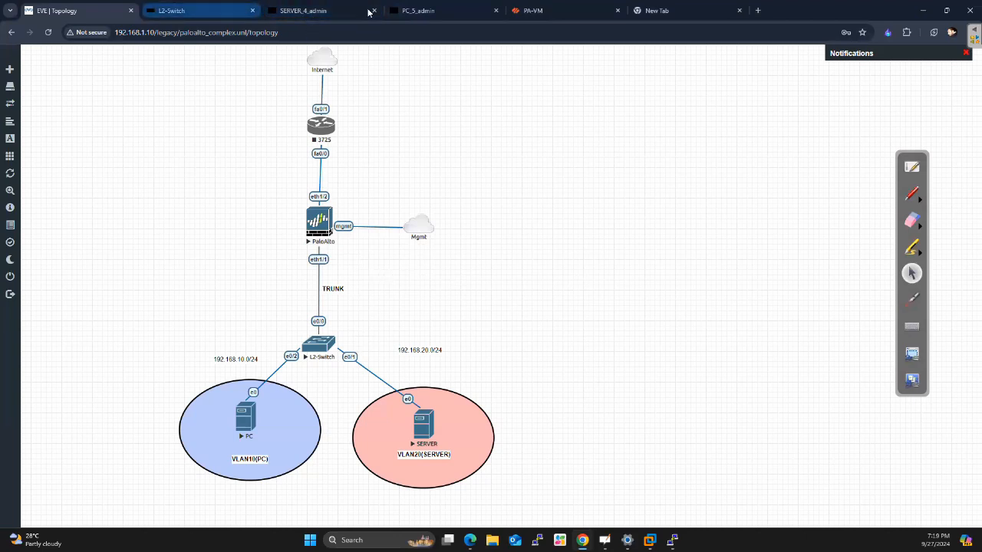
Switch to the PC's remote console and unlock its Ubuntu desktop by entering the account password
{"action": "left_click", "coordinate": [557, 9]}
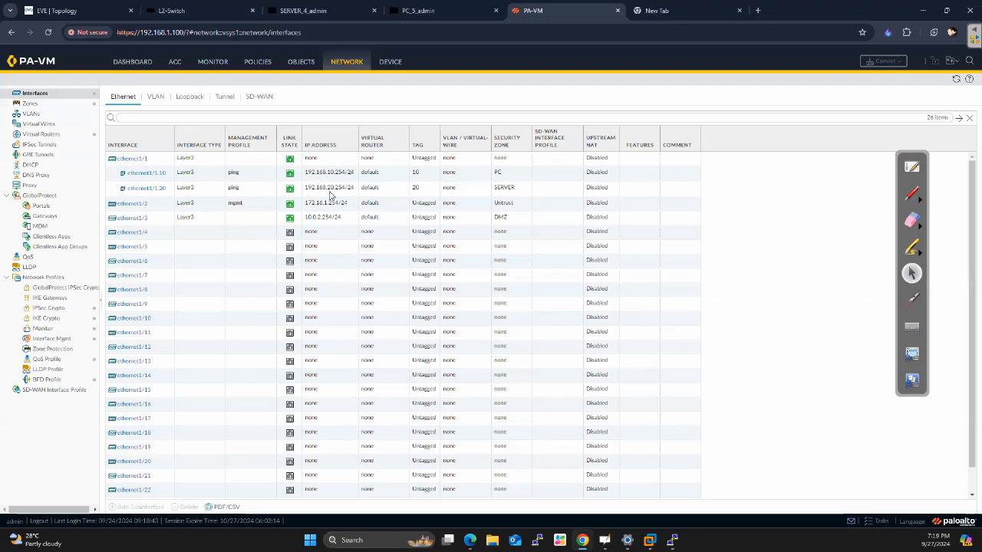
{"action": "left_click", "coordinate": [436, 13]}
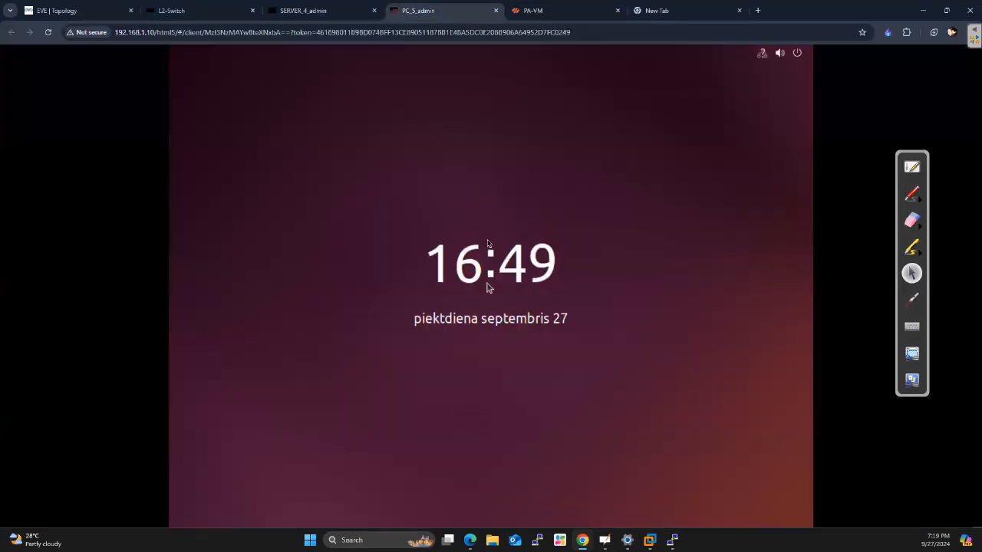
{"action": "left_click_drag", "start_coordinate": [484, 245], "coordinate": [485, 101]}
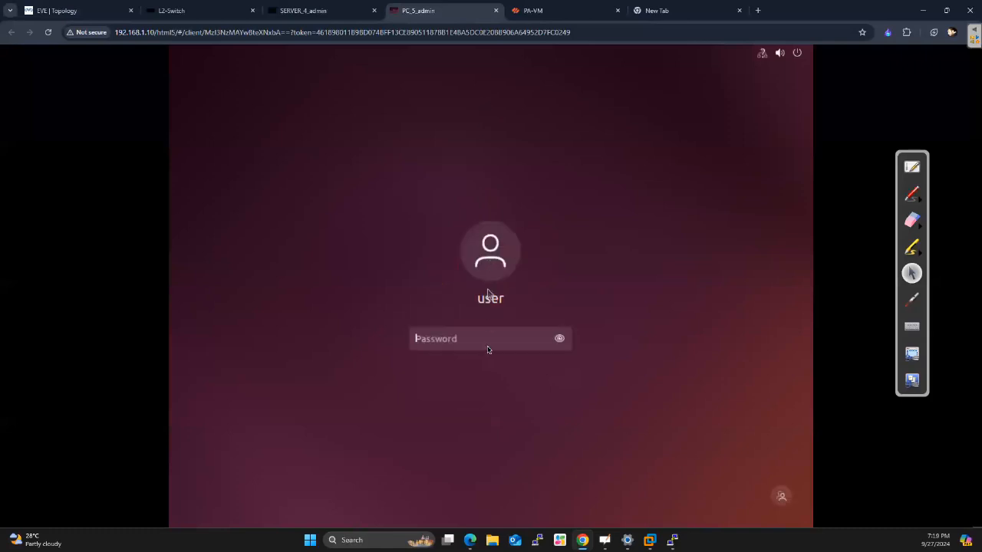
{"action": "type", "text": "●●●●●●●"}
{"action": "key", "text": "Return"}
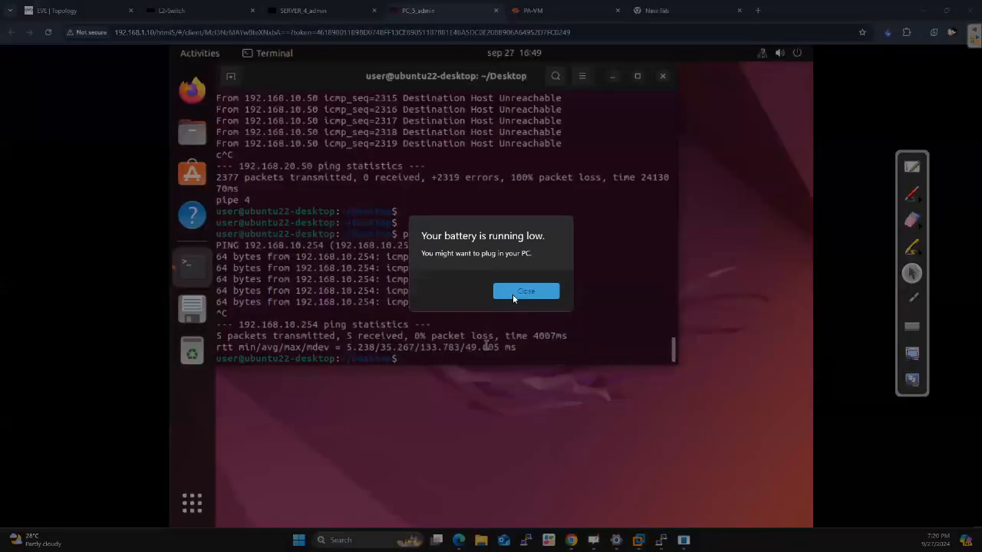
Clear the PC's terminal and add blank prompt lines
{"action": "left_click", "coordinate": [525, 292]}
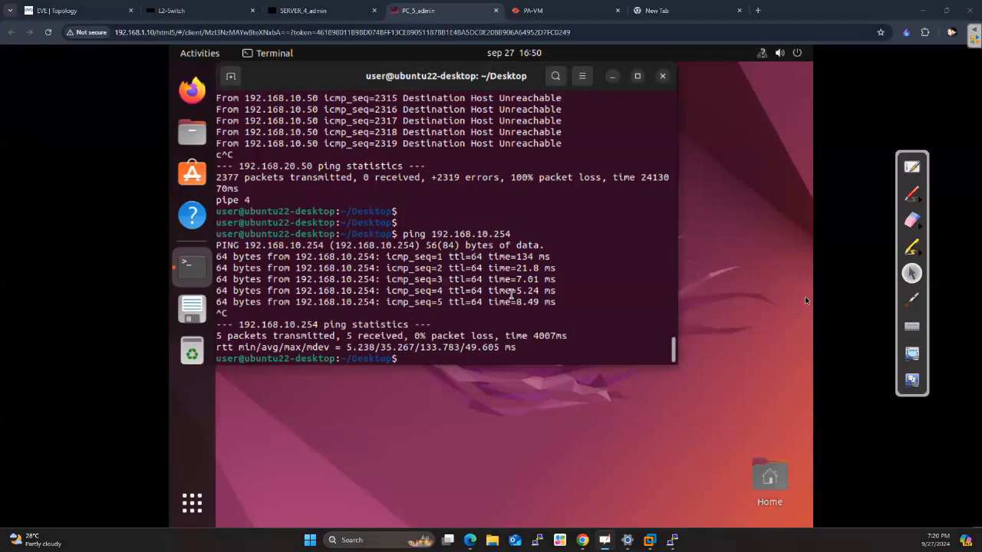
{"action": "key", "text": "Return"}
{"action": "key", "text": "Return"}
{"action": "key", "text": "Return"}
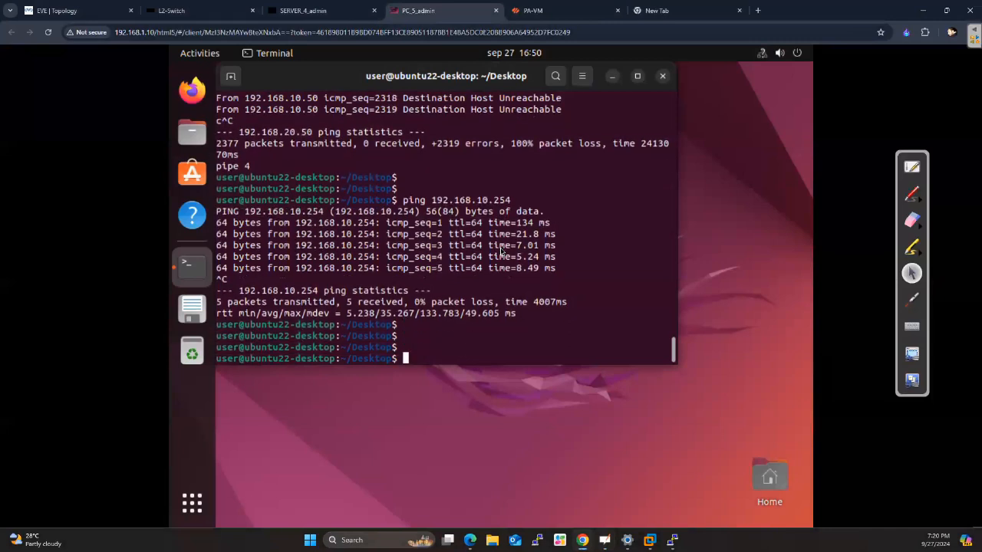
{"action": "type", "text": "clear"}
{"action": "key", "text": "Return"}
{"action": "key", "text": "Return"}
{"action": "key", "text": "Return"}
{"action": "key", "text": "Return"}
{"action": "key", "text": "Return"}
{"action": "key", "text": "Return"}
{"action": "key", "text": "Return"}
{"action": "key", "text": "Return"}
{"action": "key", "text": "Return"}
{"action": "key", "text": "Return"}
Ping the VLAN 20 gateway 192.168.20.254 from the PC's terminal
{"action": "type", "text": "ping "}
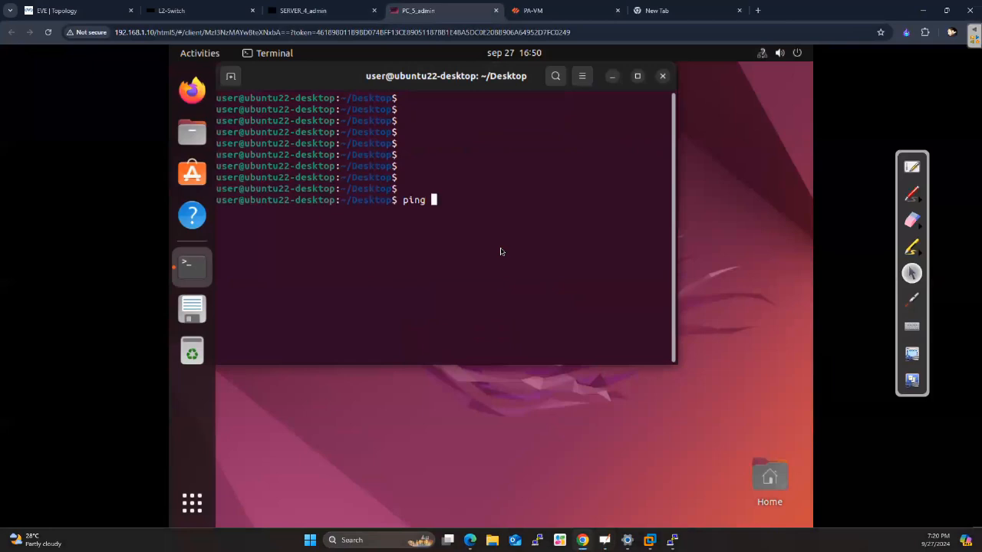
{"action": "type", "text": "192.168.20.50"}
{"action": "key", "text": "BackSpace"}
{"action": "key", "text": "BackSpace"}
{"action": "type", "text": "254"}
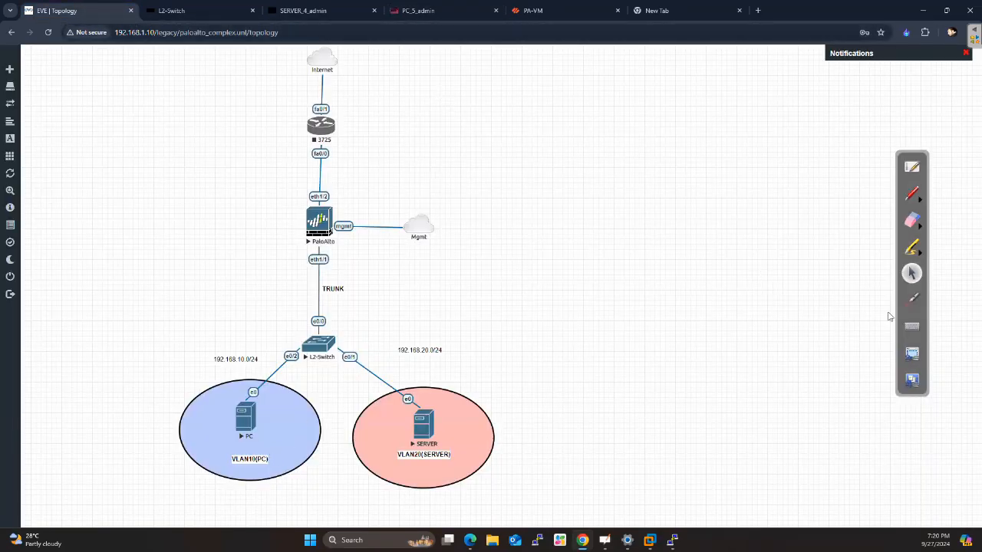
{"action": "left_click", "coordinate": [917, 303]}
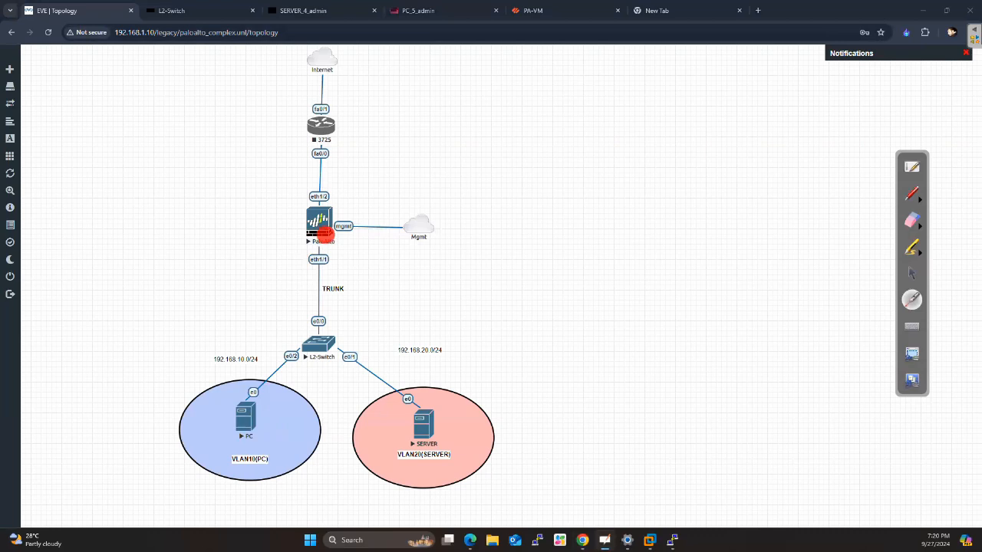
{"action": "left_click", "coordinate": [917, 273]}
{"action": "left_click", "coordinate": [430, 10]}
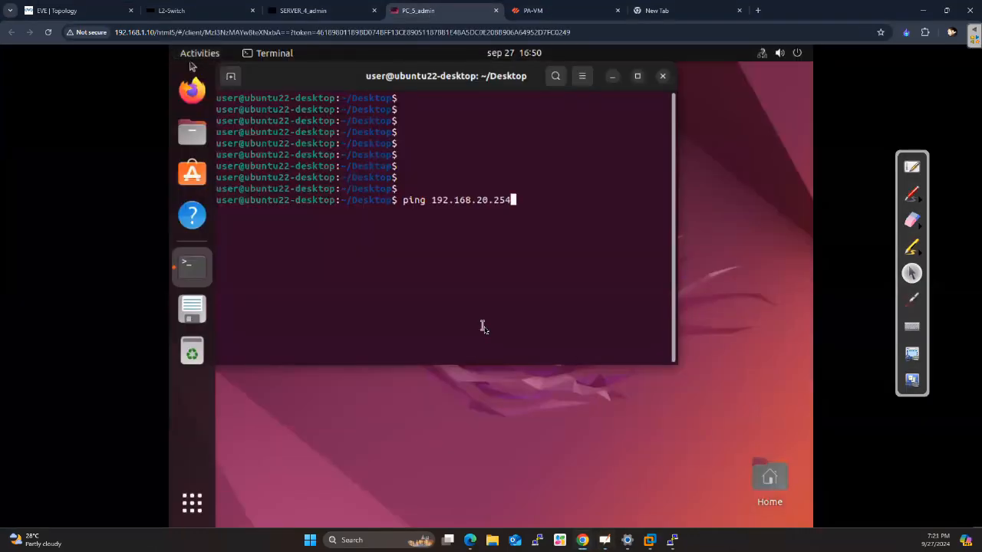
{"action": "key", "text": "Return"}
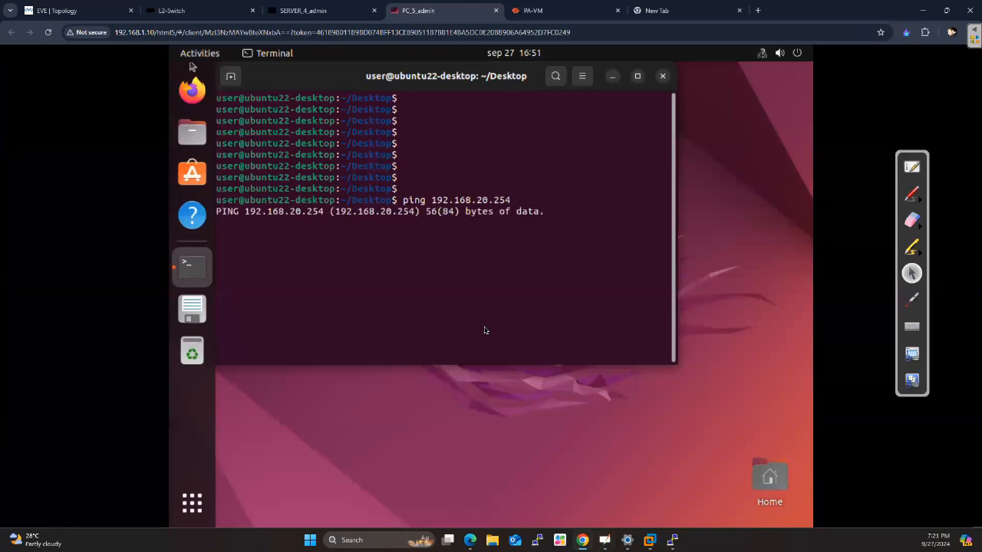
Switch to PA-VM, open the traffic log, remove its destination filter and refresh the entries while checking the running ping
{"action": "left_click", "coordinate": [552, 13]}
{"action": "left_click", "coordinate": [212, 61]}
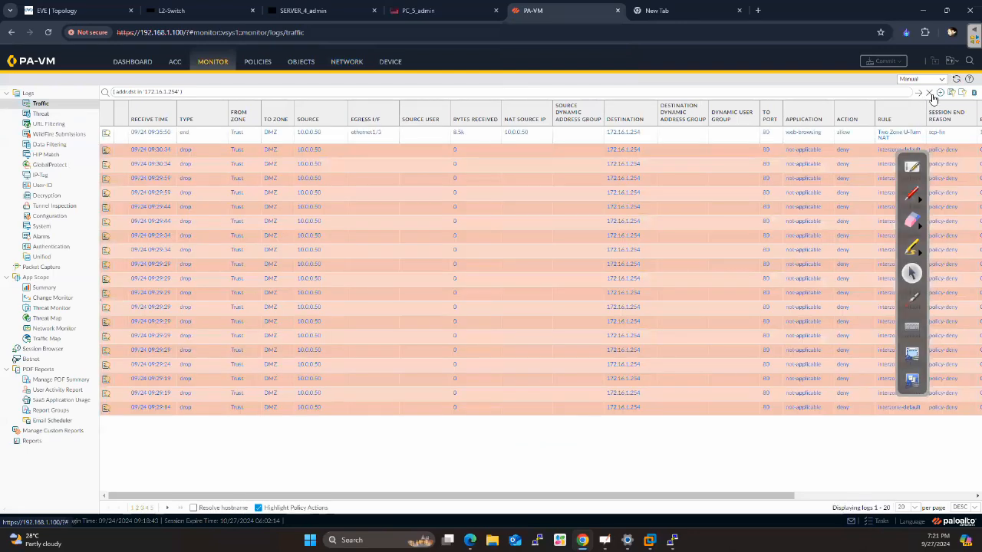
{"action": "left_click", "coordinate": [929, 93]}
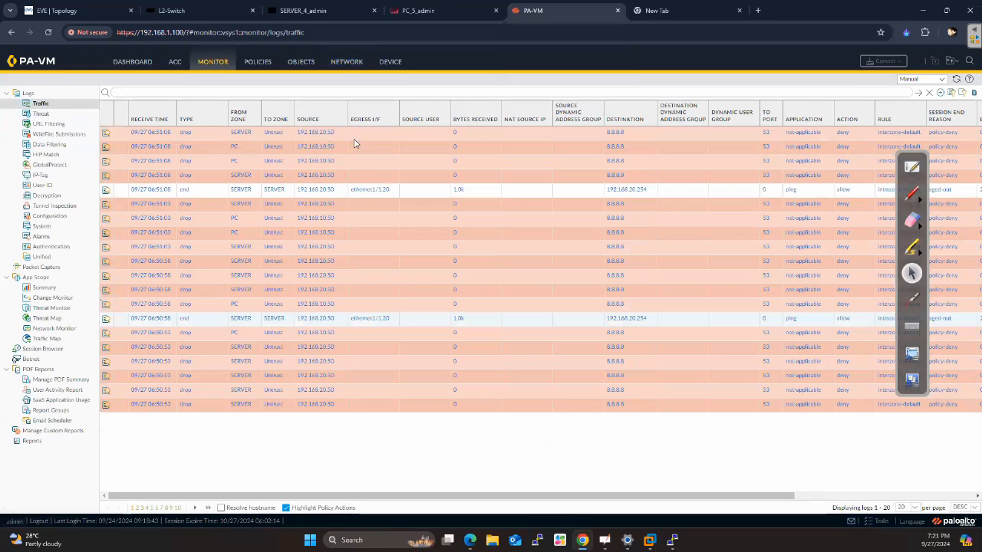
{"action": "left_click", "coordinate": [919, 93]}
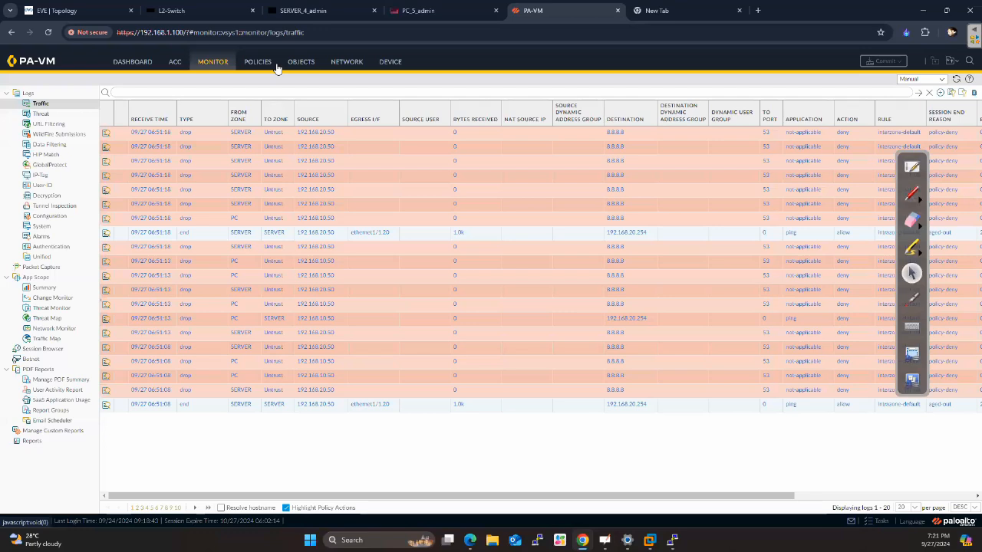
{"action": "left_click", "coordinate": [420, 11]}
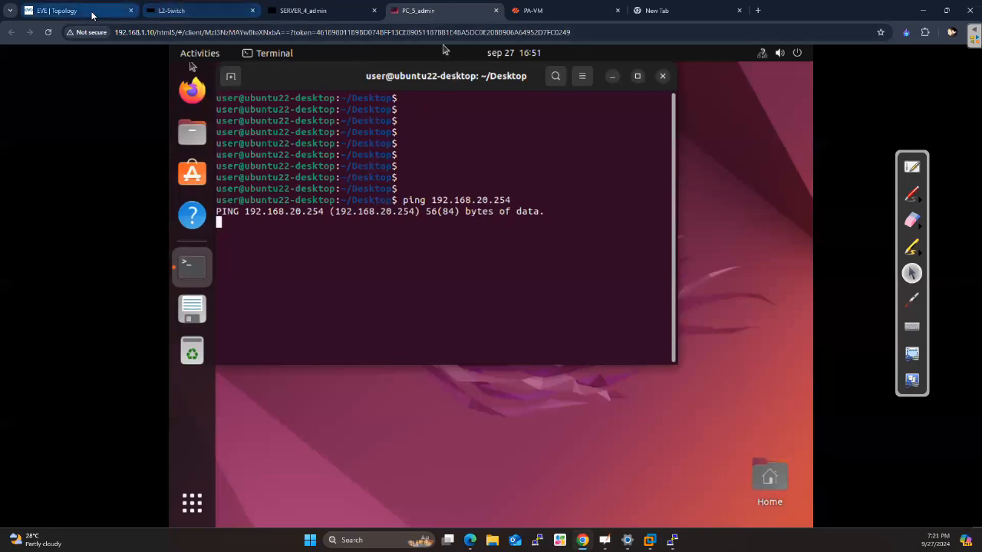
{"action": "left_click", "coordinate": [527, 12]}
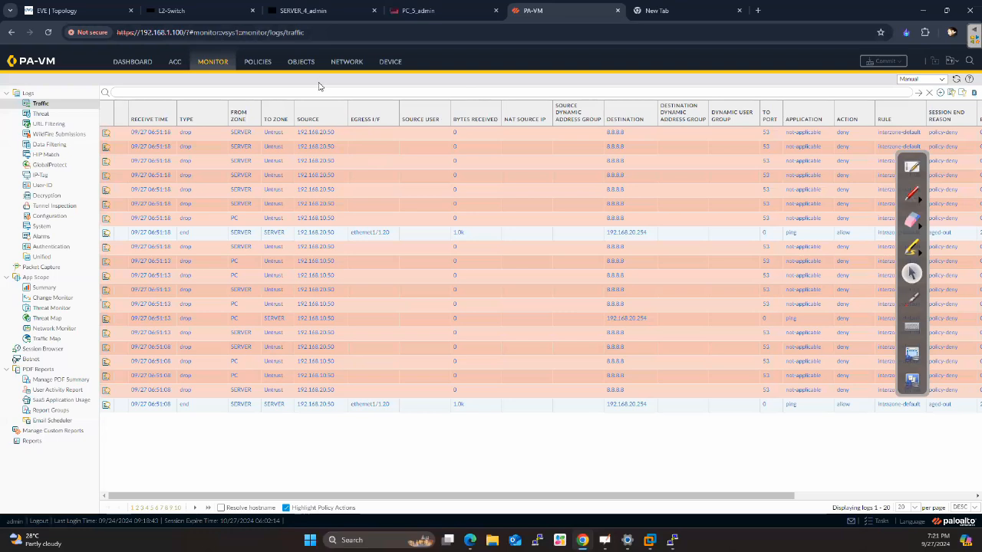
Open the interzone-default security rule and check its action and log settings
{"action": "left_click", "coordinate": [259, 64]}
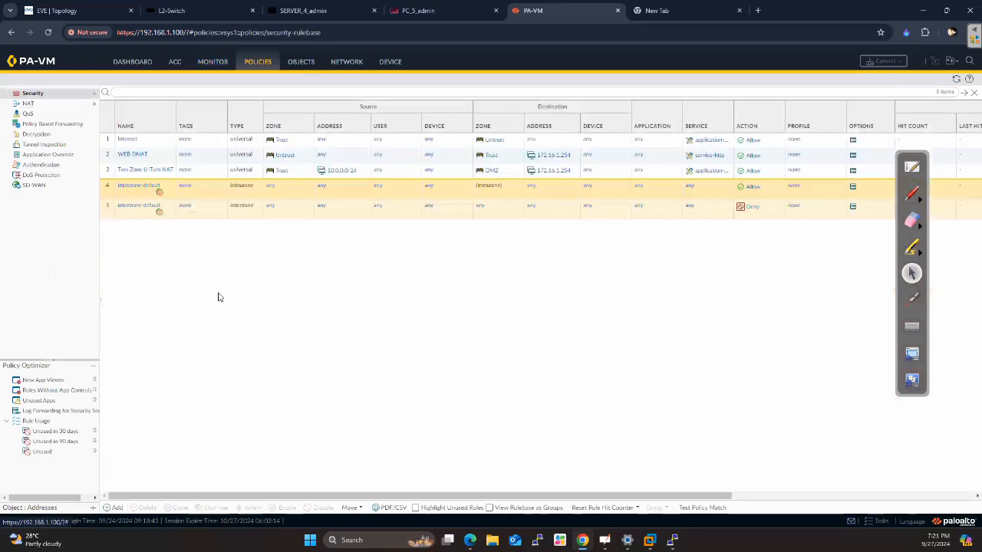
{"action": "left_click", "coordinate": [135, 207]}
{"action": "left_click", "coordinate": [272, 220]}
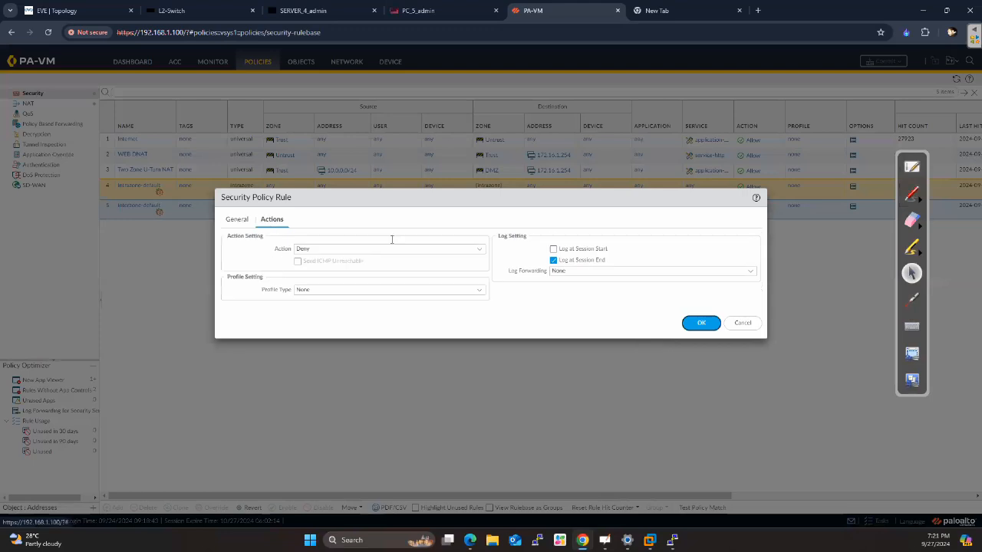
{"action": "left_click", "coordinate": [701, 323]}
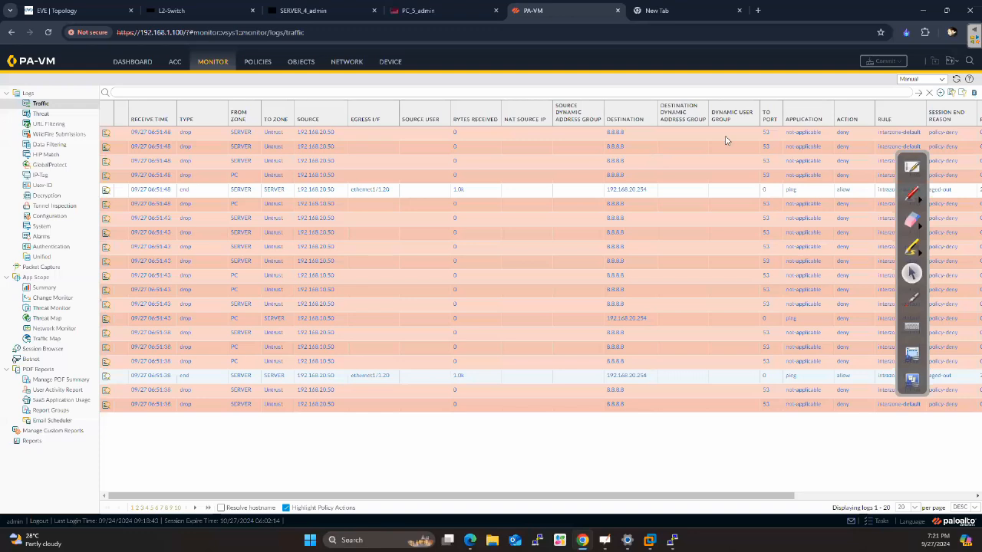
Refresh the traffic log and filter it to source zone PC and destination zone SERVER
{"action": "left_click", "coordinate": [919, 92]}
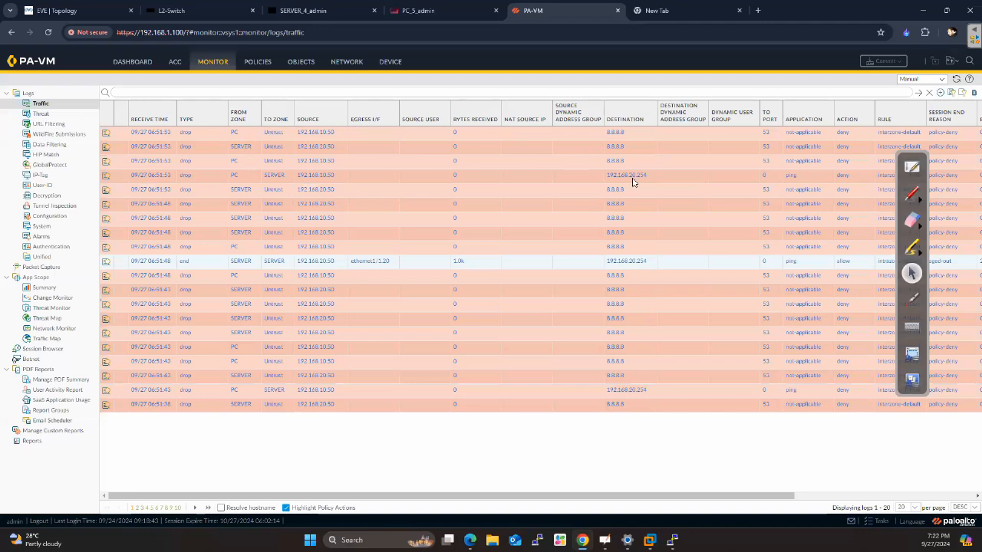
{"action": "left_click", "coordinate": [234, 176]}
{"action": "left_click", "coordinate": [274, 175]}
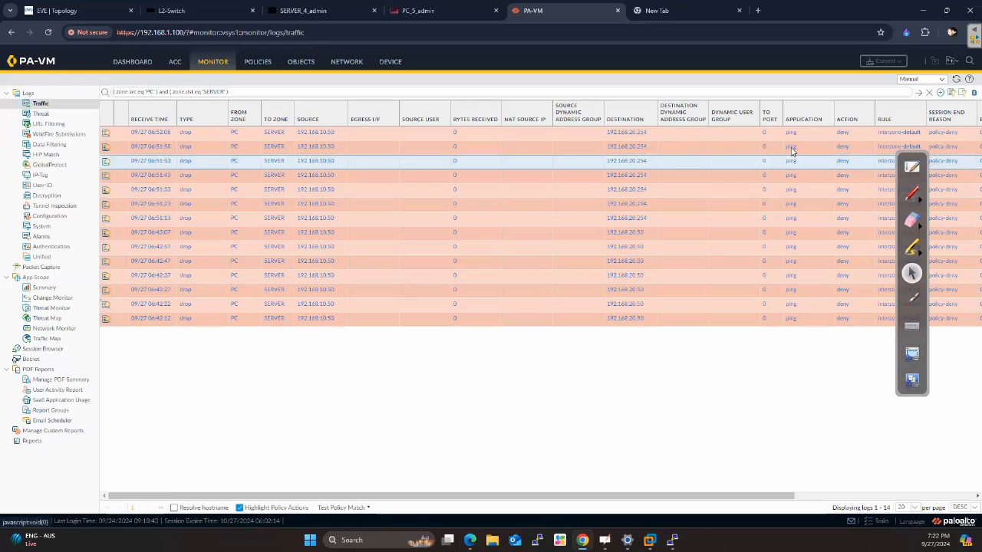
Add a security policy rule named "PC to Server Access"
{"action": "left_click", "coordinate": [261, 63]}
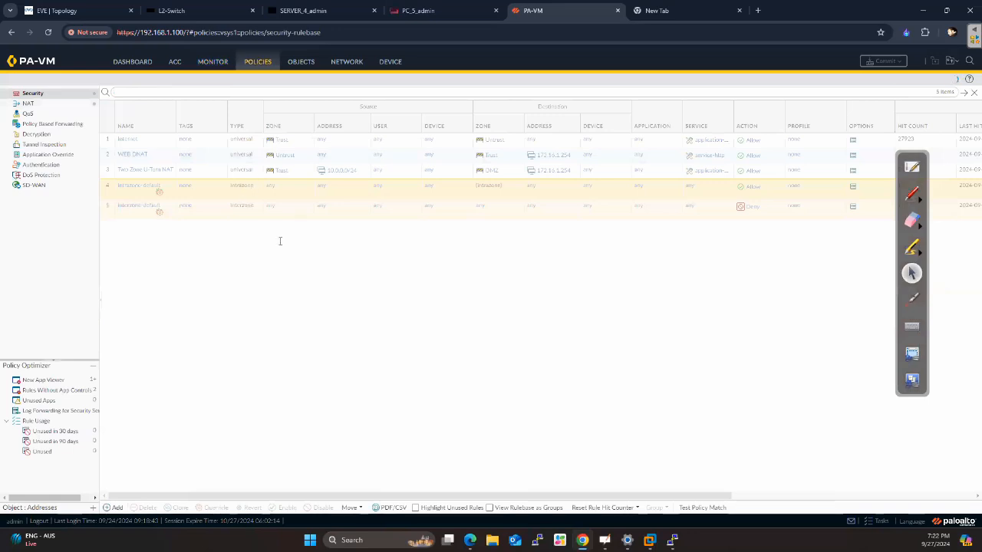
{"action": "type", "text": "PC"}
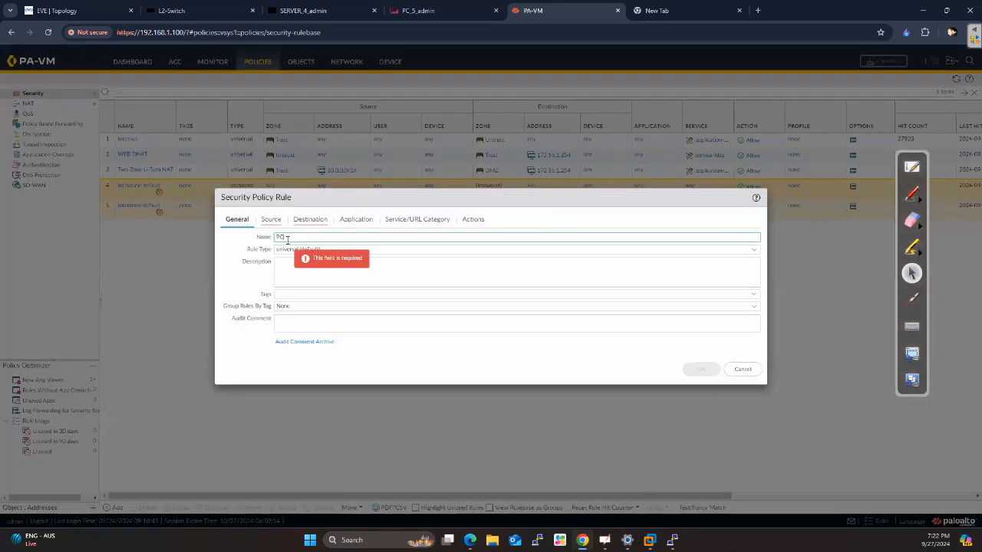
{"action": "type", "text": " to Server Access"}
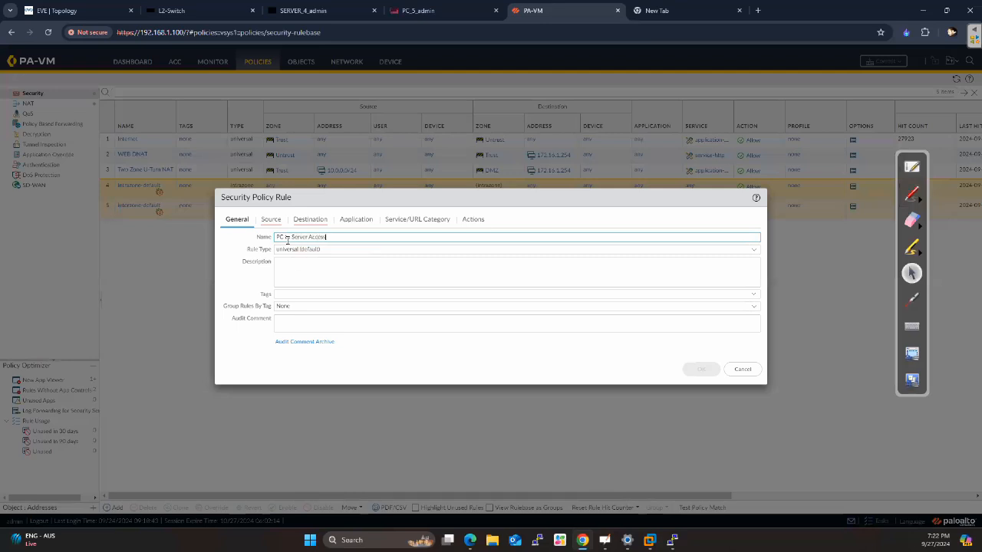
Set the new rule's source zone to PC and its source address to 192.168.10.0/24
{"action": "left_click", "coordinate": [271, 219]}
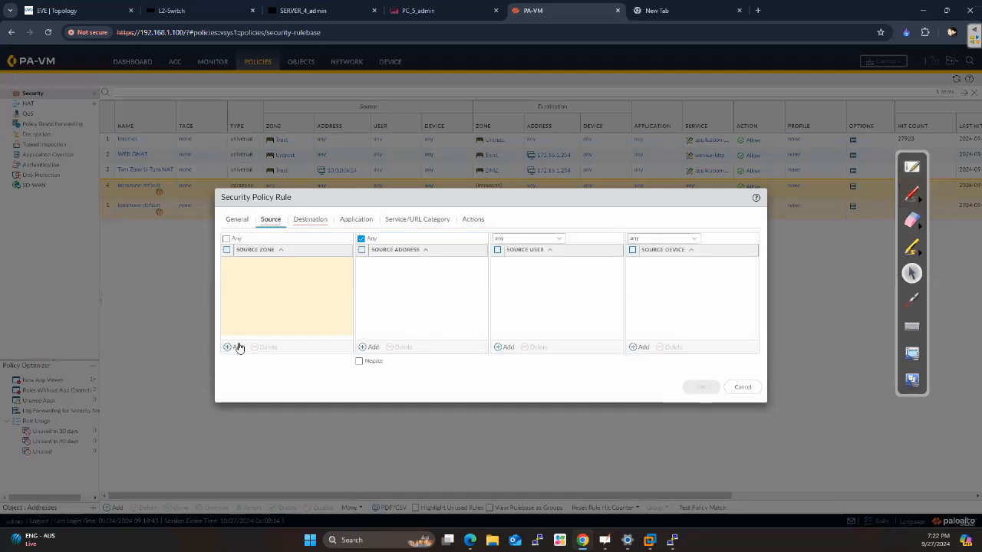
{"action": "left_click", "coordinate": [238, 348]}
{"action": "left_click", "coordinate": [247, 285]}
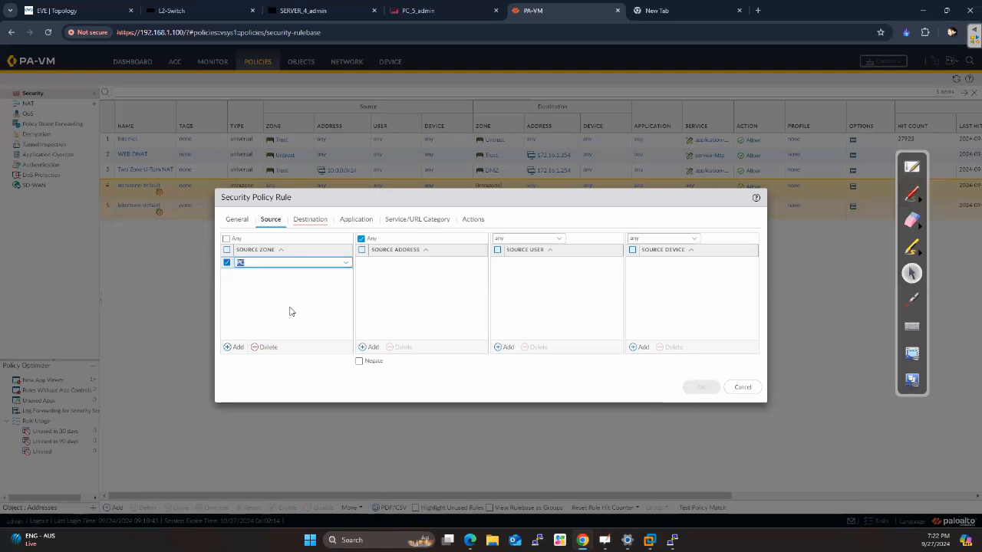
{"action": "left_click", "coordinate": [374, 348]}
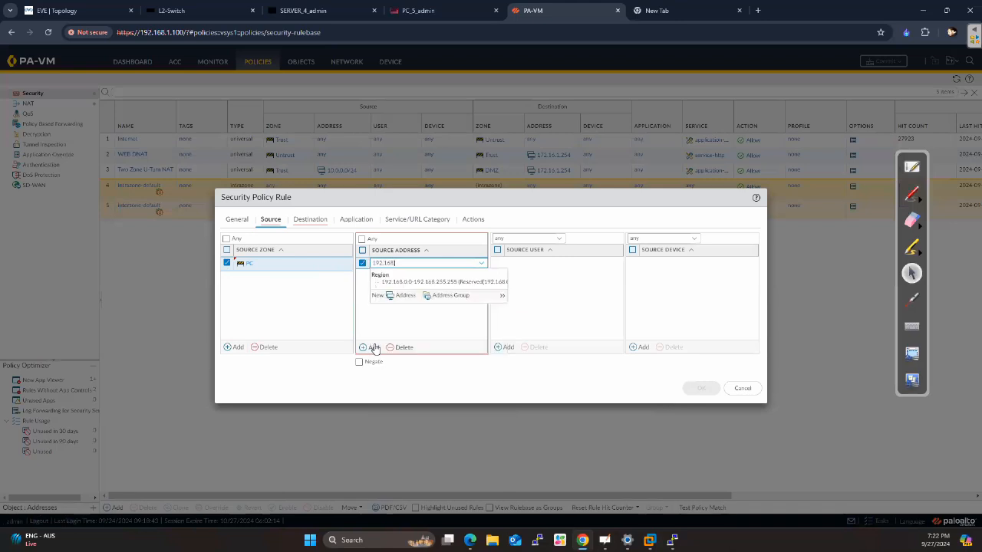
{"action": "type", "text": ".10.0/24"}
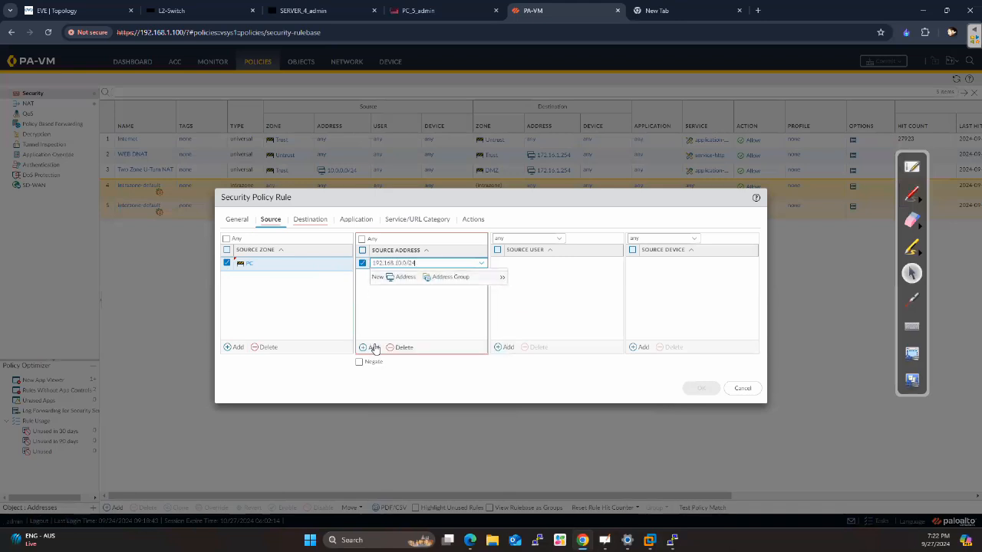
{"action": "key", "text": "Return"}
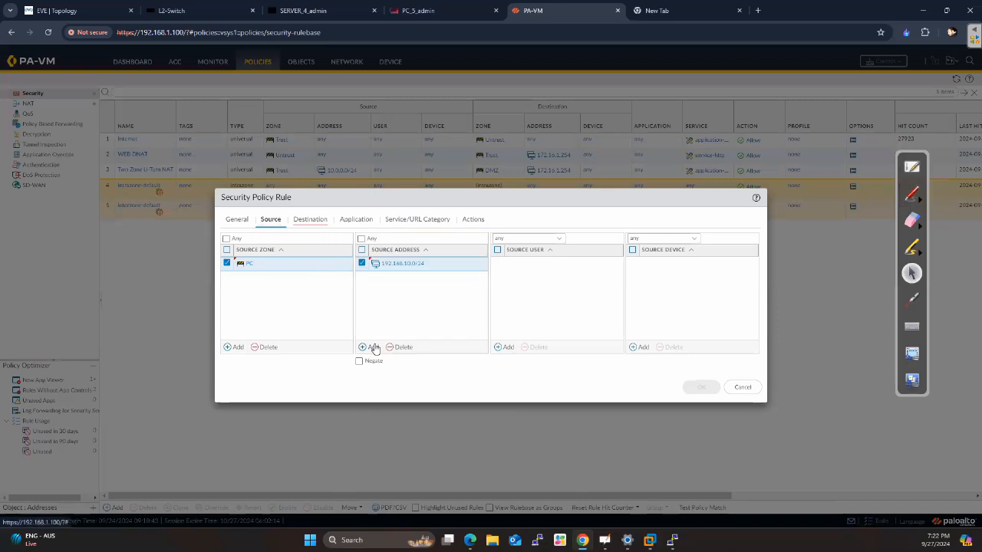
Set the rule's destination zone to SERVER and its destination address to 192.168.20.0/24
{"action": "left_click", "coordinate": [309, 222]}
{"action": "left_click", "coordinate": [236, 346]}
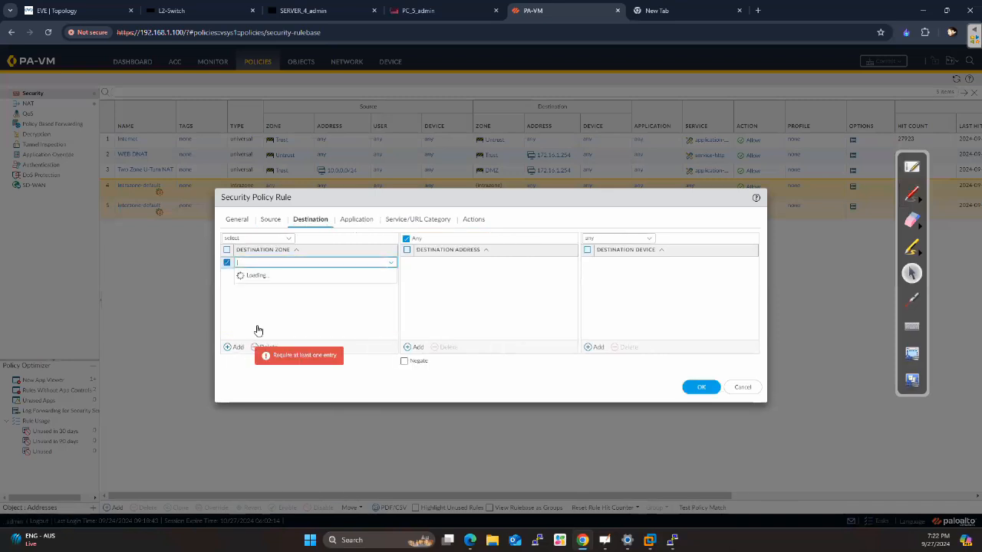
{"action": "left_click", "coordinate": [266, 298]}
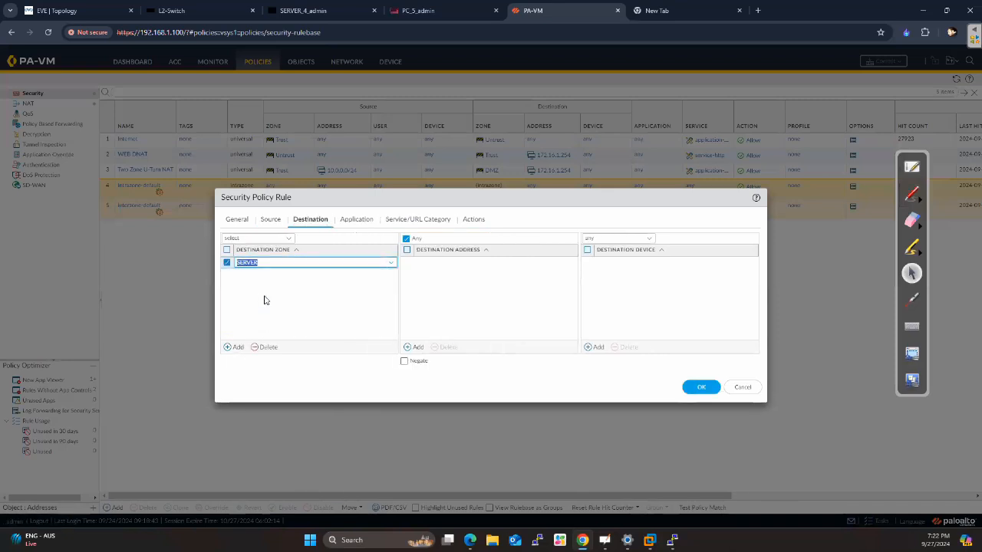
{"action": "left_click", "coordinate": [418, 348]}
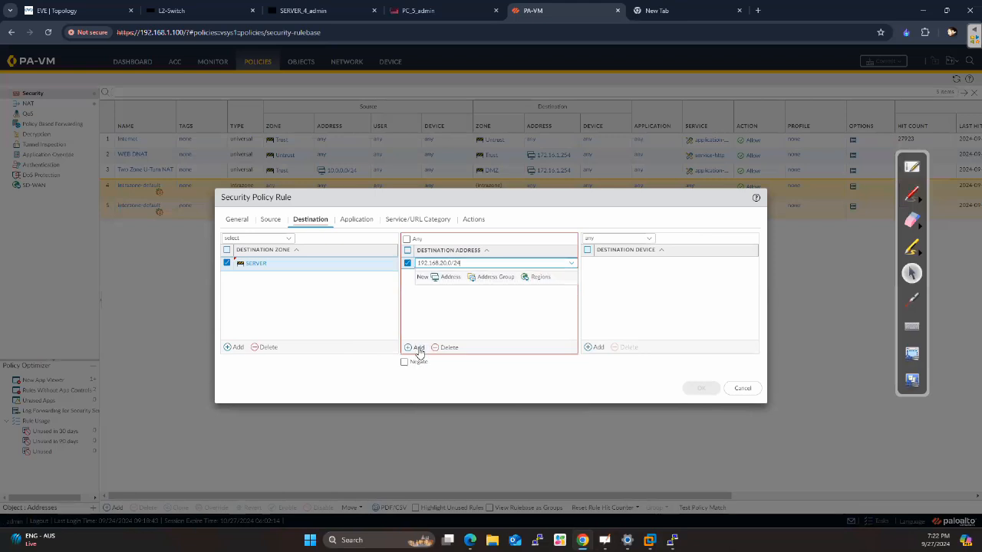
{"action": "key", "text": "Return"}
Check the rule's action settings, save the rule and commit the configuration
{"action": "left_click", "coordinate": [476, 221]}
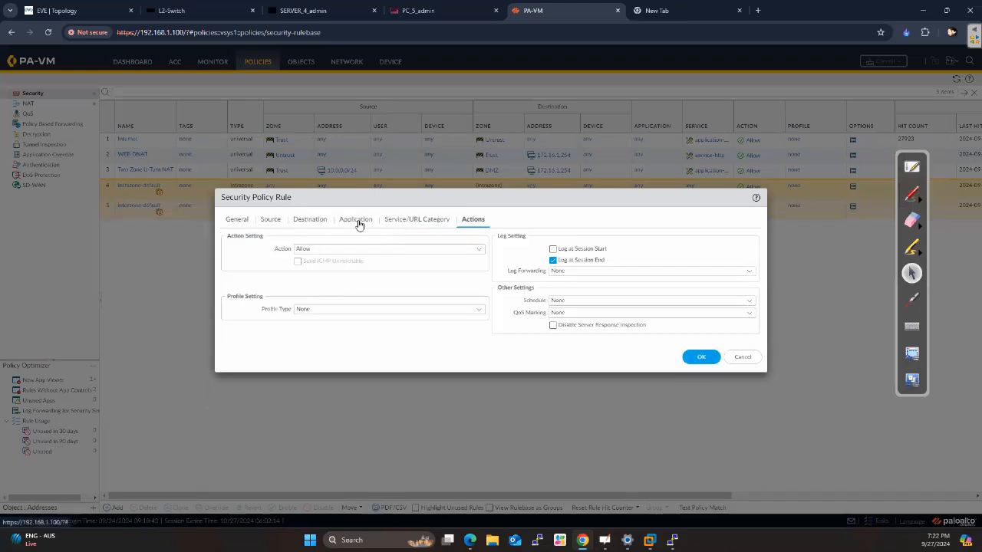
{"action": "left_click", "coordinate": [699, 360]}
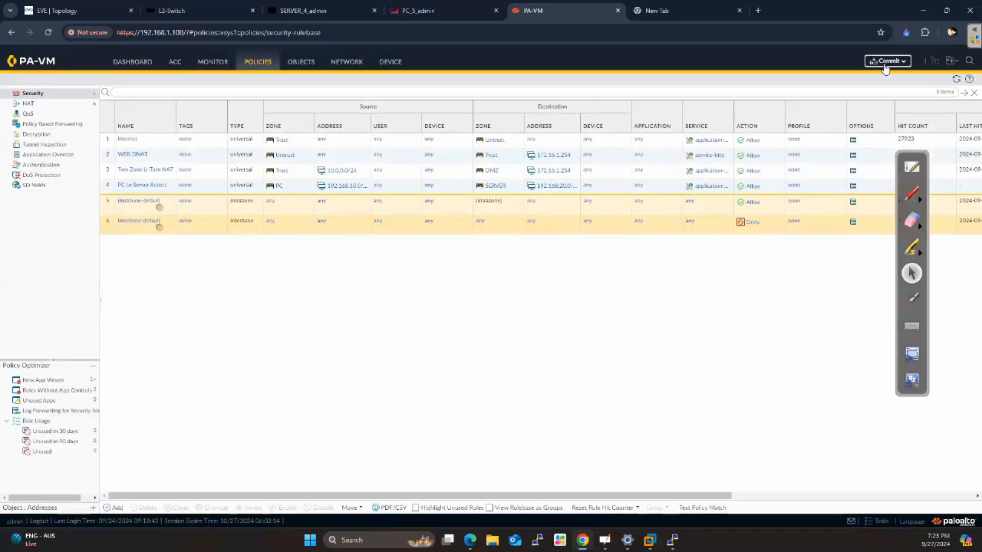
{"action": "left_click", "coordinate": [886, 66]}
{"action": "left_click", "coordinate": [581, 411]}
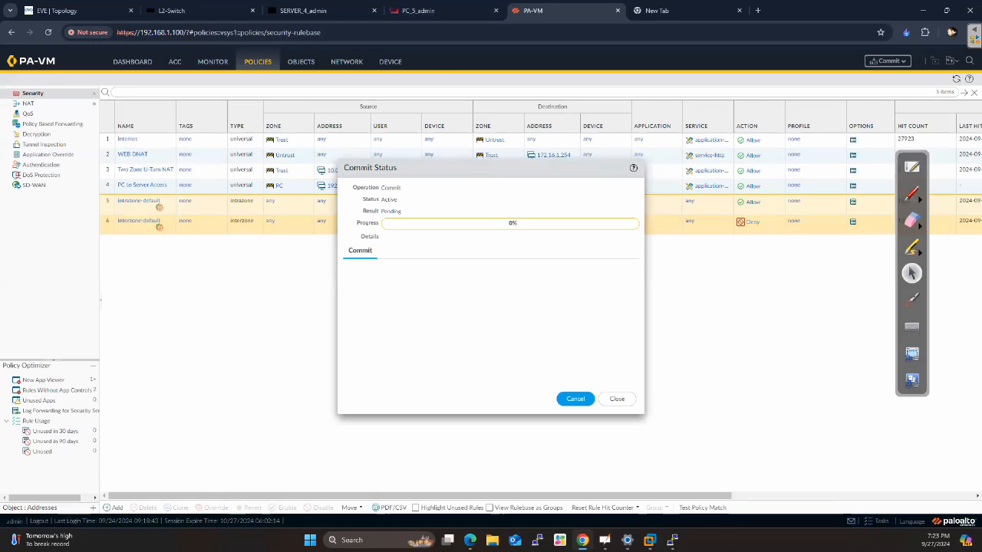
{"action": "key", "text": "super+e"}
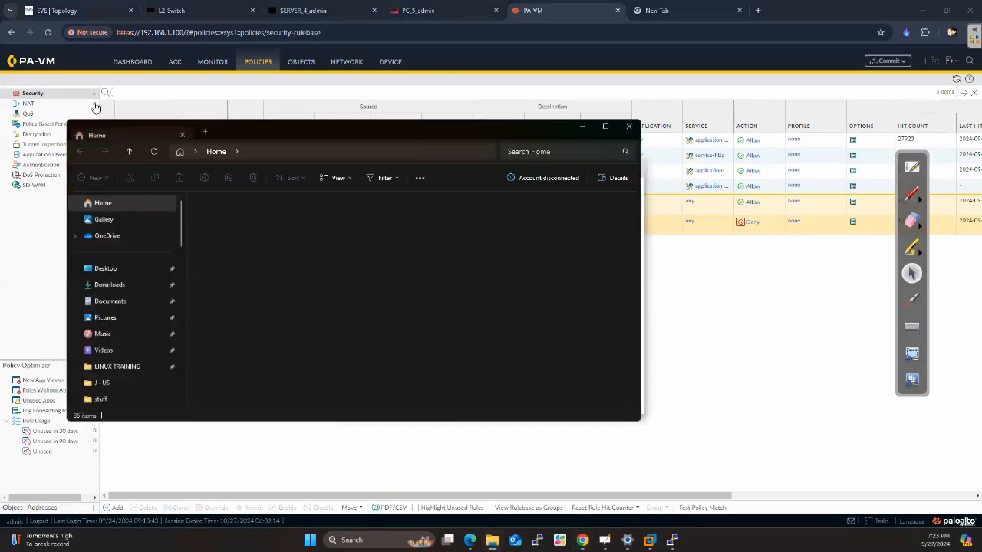
{"action": "left_click_drag", "start_coordinate": [248, 138], "coordinate": [0, 141]}
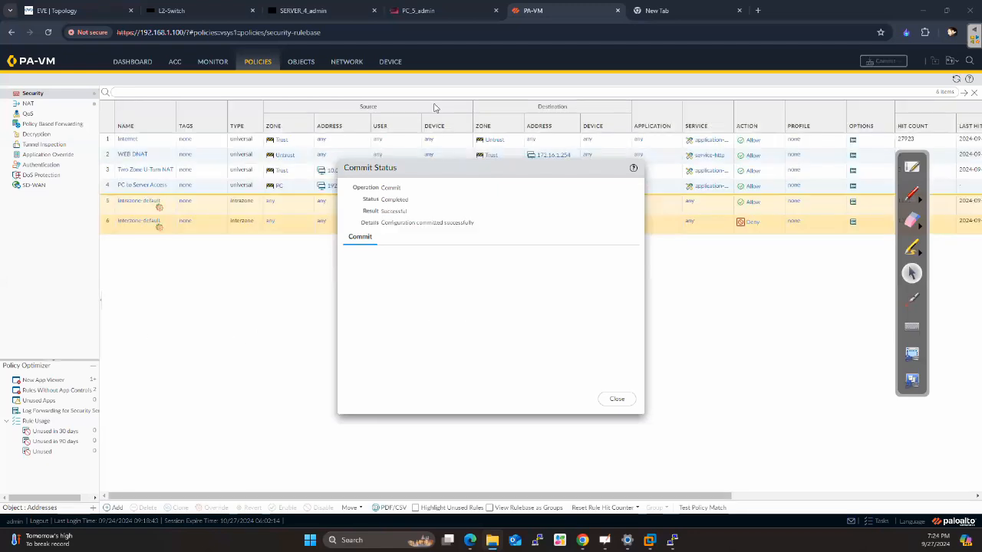
Switch to the PC_5_admin terminal, stop the running ping and ping the server at 192.168.20.50
{"action": "left_click", "coordinate": [439, 11]}
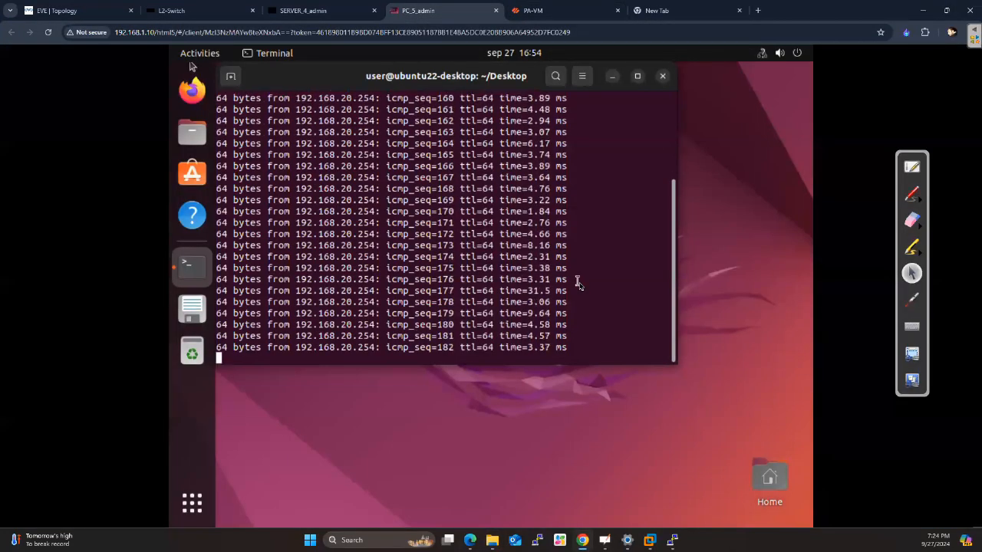
{"action": "key", "text": "ctrl+c"}
{"action": "key", "text": "Return"}
{"action": "key", "text": "Return"}
{"action": "key", "text": "Return"}
{"action": "type", "text": "ping "}
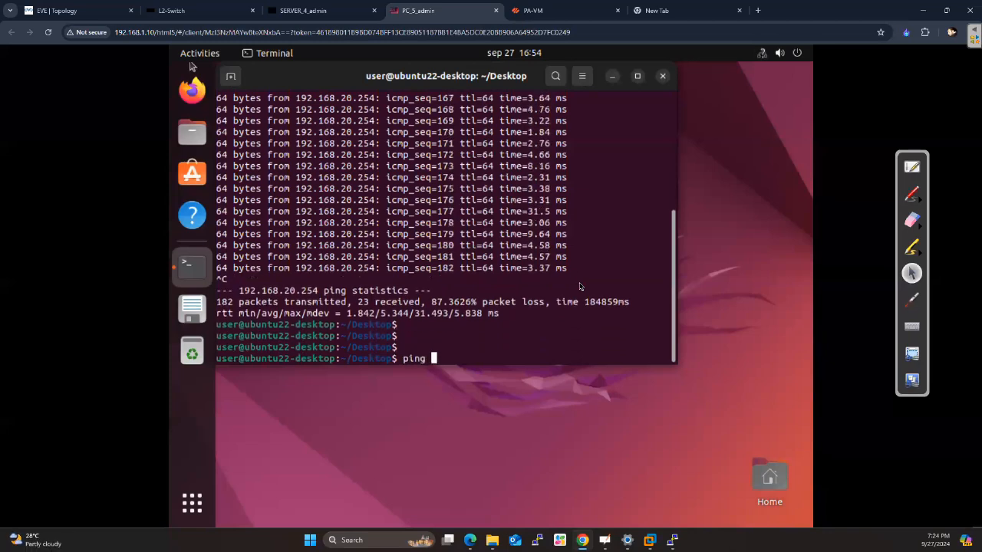
{"action": "type", "text": "192.168.20.50"}
{"action": "key", "text": "Return"}
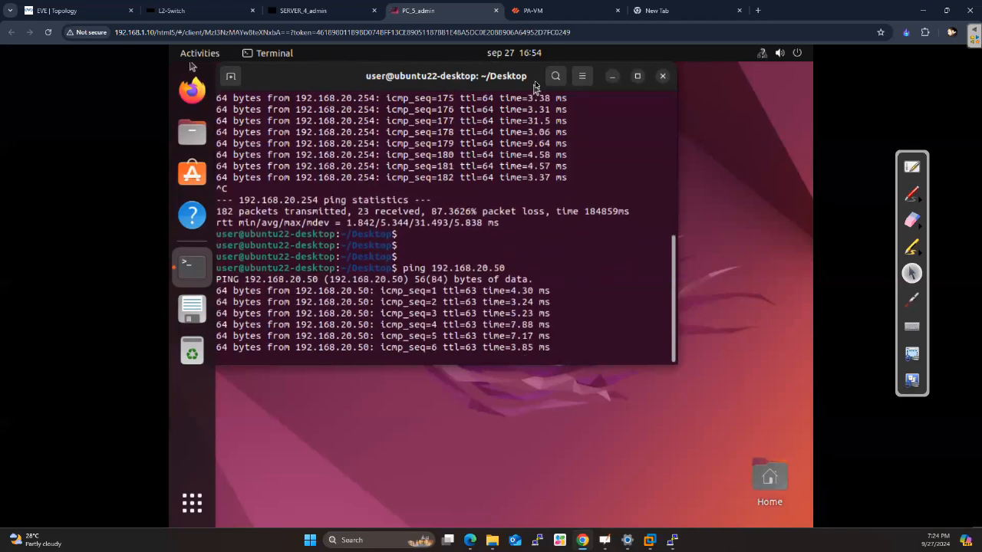
Return to PA-VM, dismiss the commit status and open the Ethernet interfaces list
{"action": "left_click", "coordinate": [541, 13]}
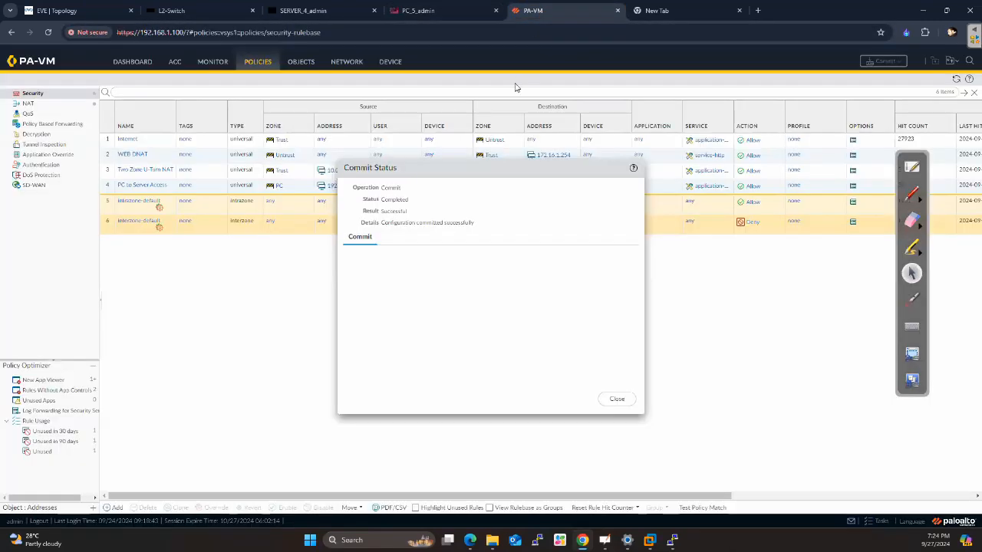
{"action": "left_click", "coordinate": [616, 399]}
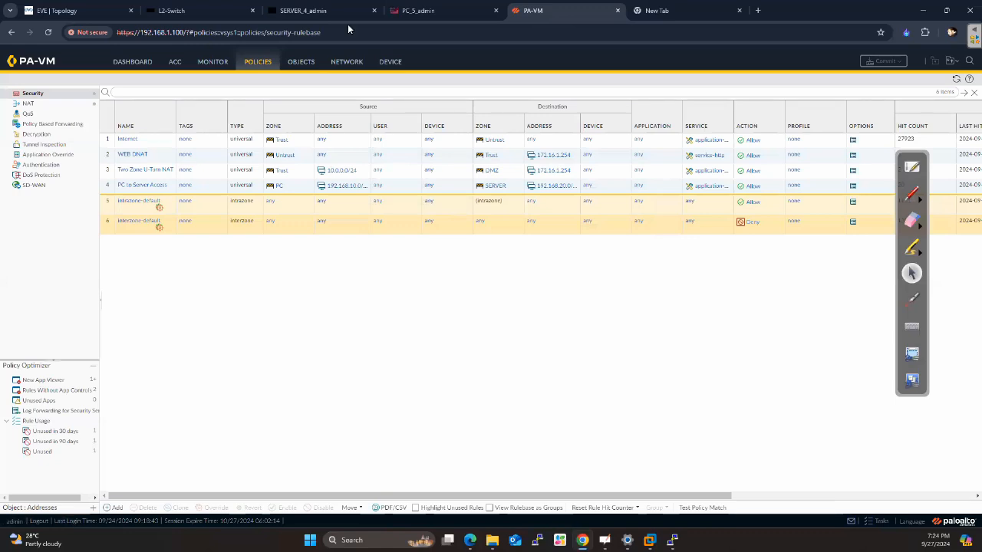
{"action": "left_click", "coordinate": [347, 61]}
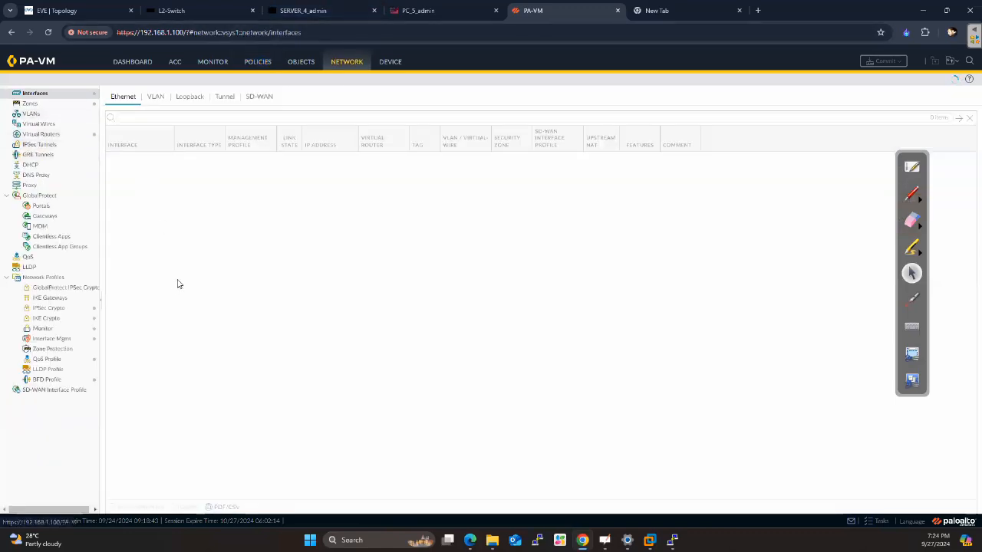